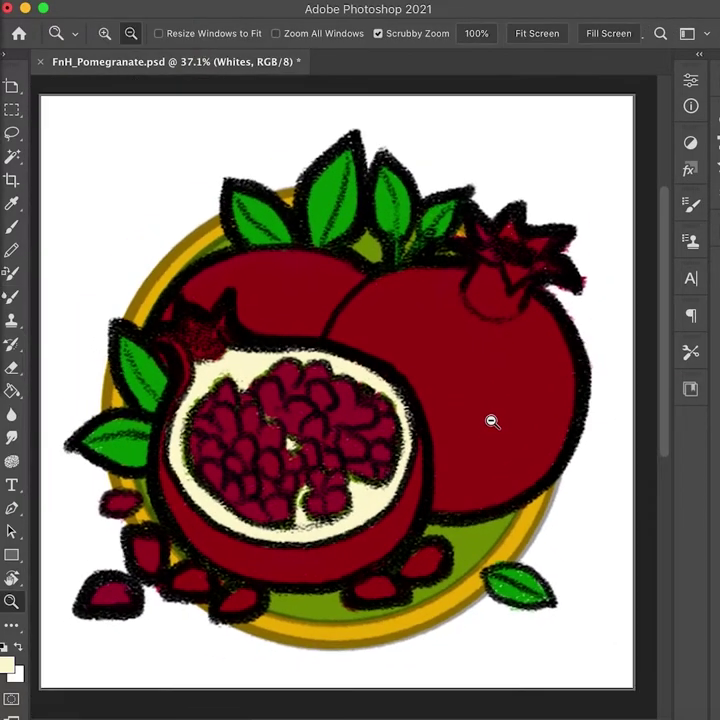
Step: Merge the Color group inside Group 4 into a single layer, then hide and show it to check the artwork
click(716, 231)
click(683, 358)
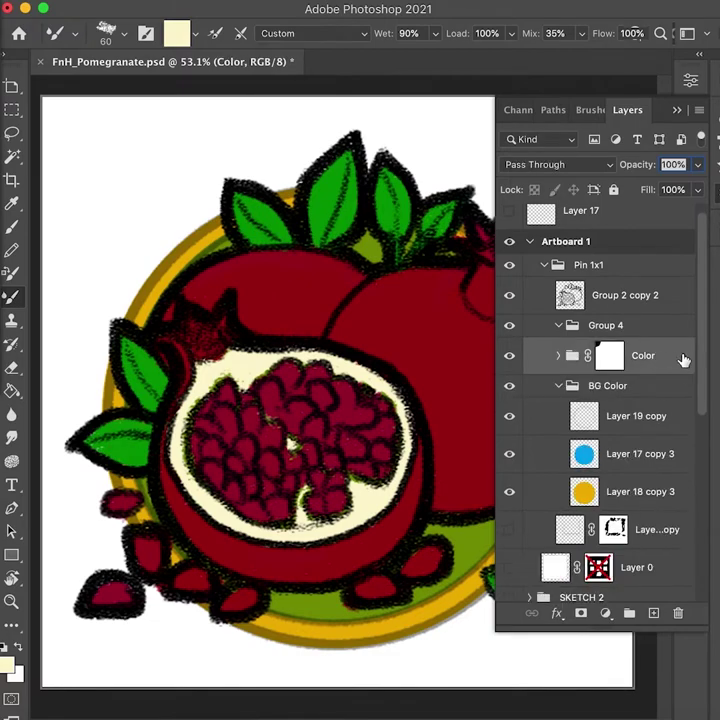
scroll(657, 507, down, 5)
scroll(703, 404, up, 4)
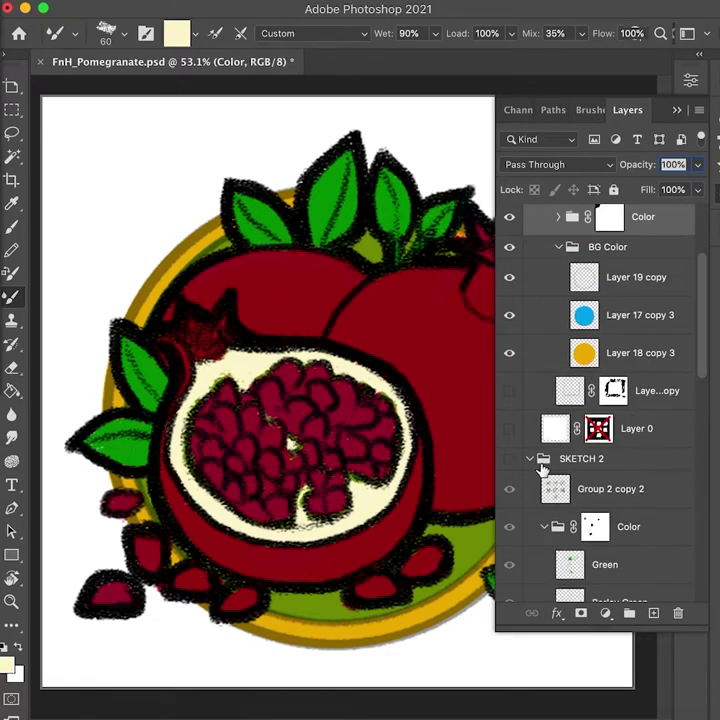
scroll(703, 400, up, 1)
click(612, 330)
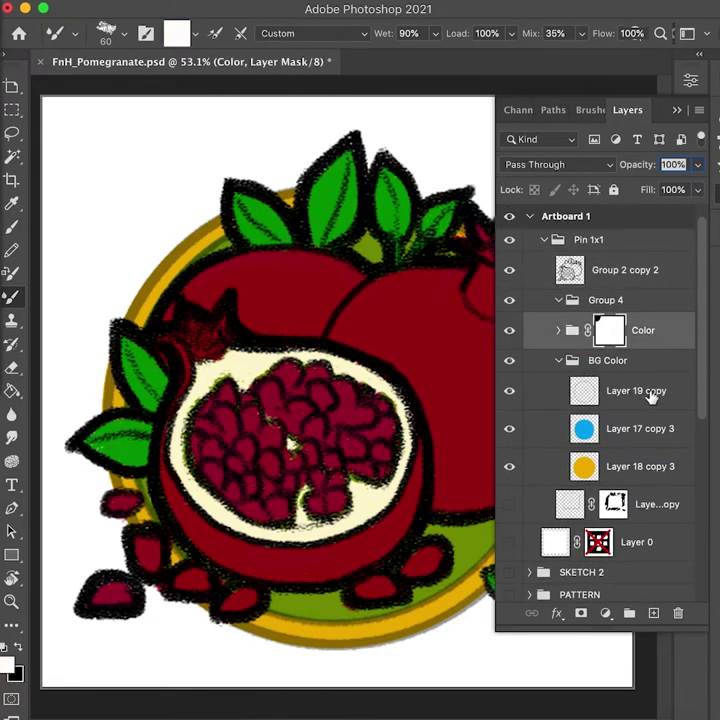
click(660, 268)
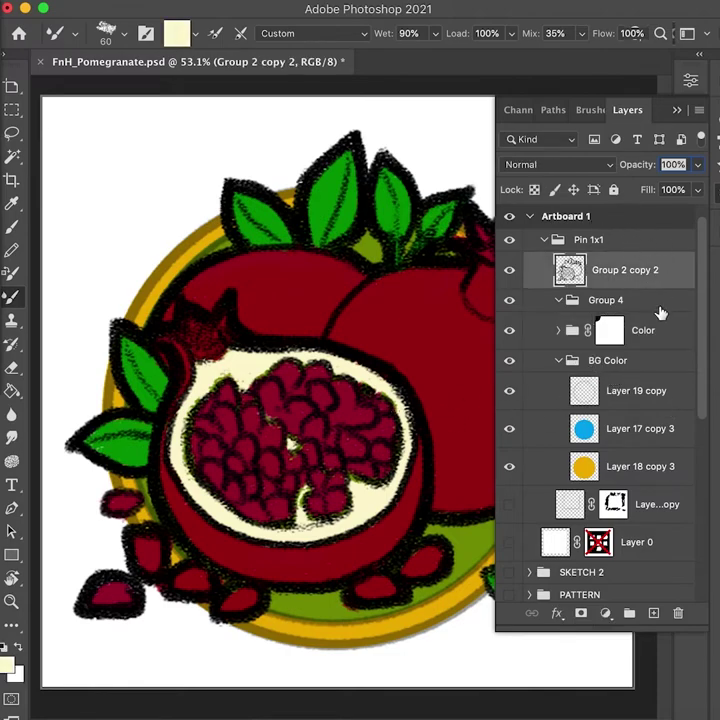
click(655, 338)
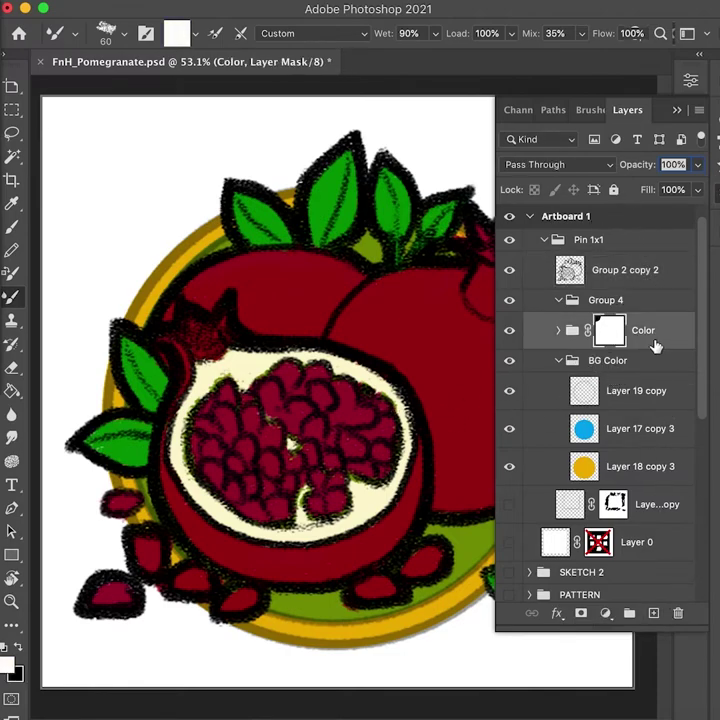
key(super+e)
click(510, 331)
click(510, 331)
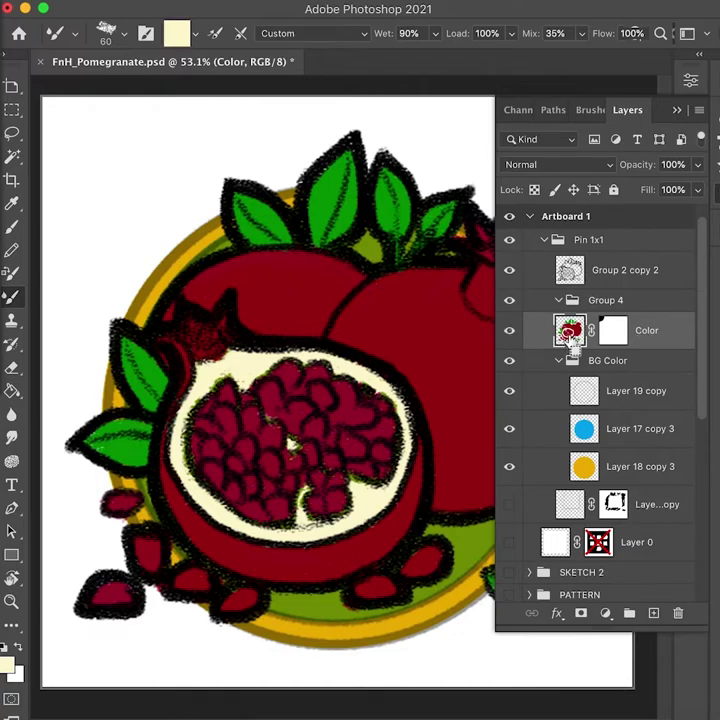
shift+click(612, 332)
shift+click(618, 334)
click(653, 613)
key(super+z)
Step: Load the pomegranate artwork's outline as a selection, add it to Group 4 as a layer mask, and disable the mask
super+click(570, 331)
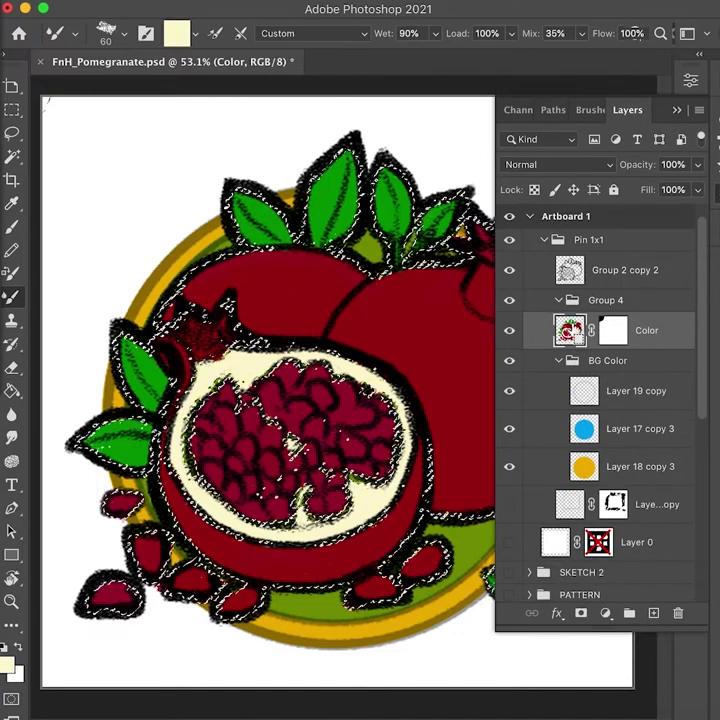
key(super+d)
super+click(570, 332)
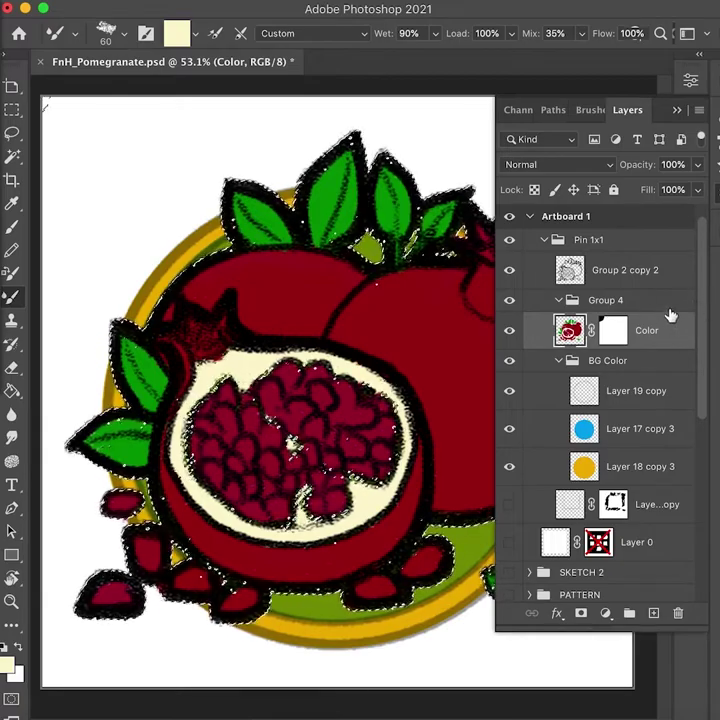
click(566, 304)
click(580, 613)
shift+click(609, 308)
Step: Remove the layer mask from the merged Color layer
click(570, 345)
drag(613, 345, 678, 613)
click(235, 259)
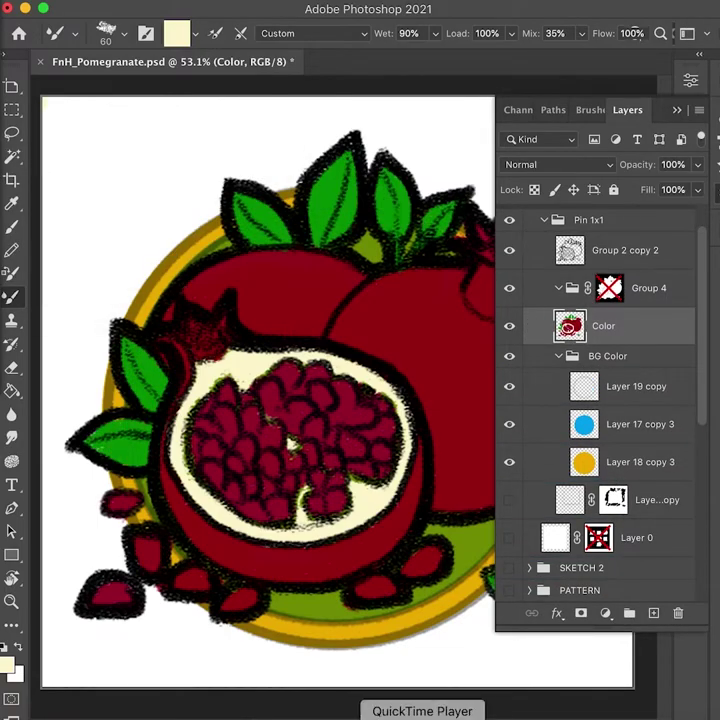
Step: Create a new layer clipped to the Color layer and rename it s
click(645, 257)
drag(637, 164, 624, 177)
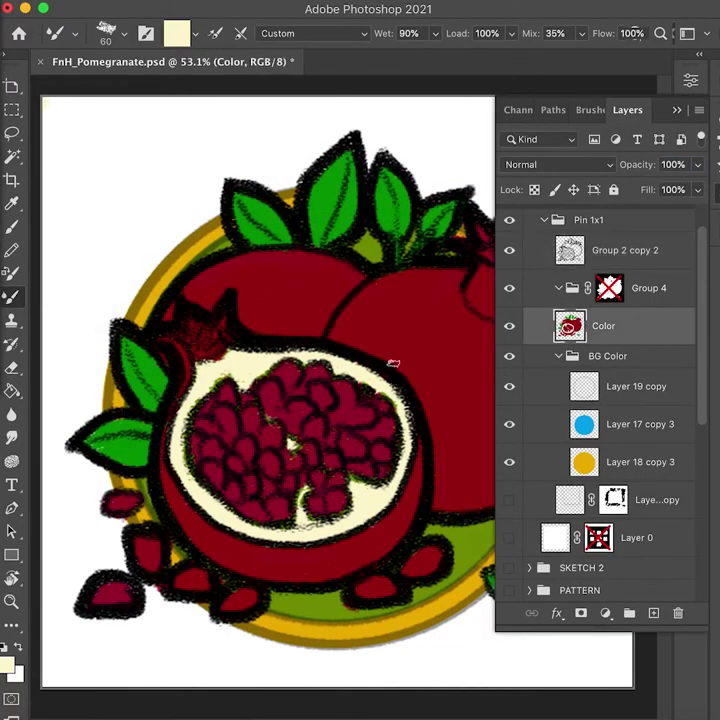
drag(404, 397, 336, 421)
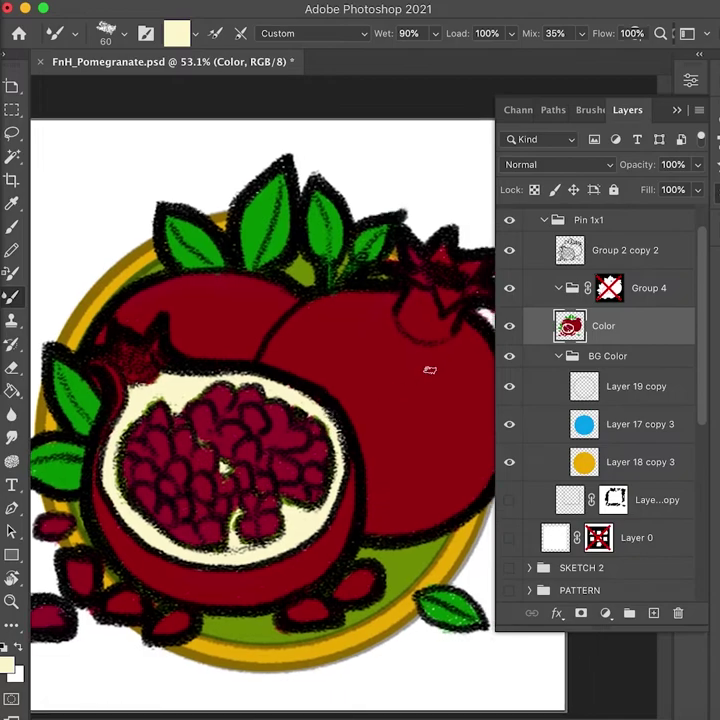
click(653, 613)
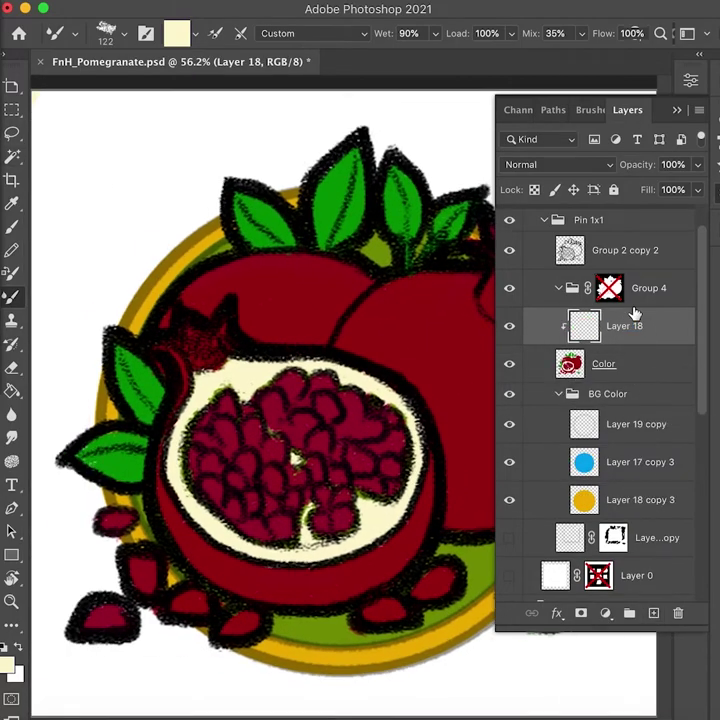
double_click(622, 325)
text(s)
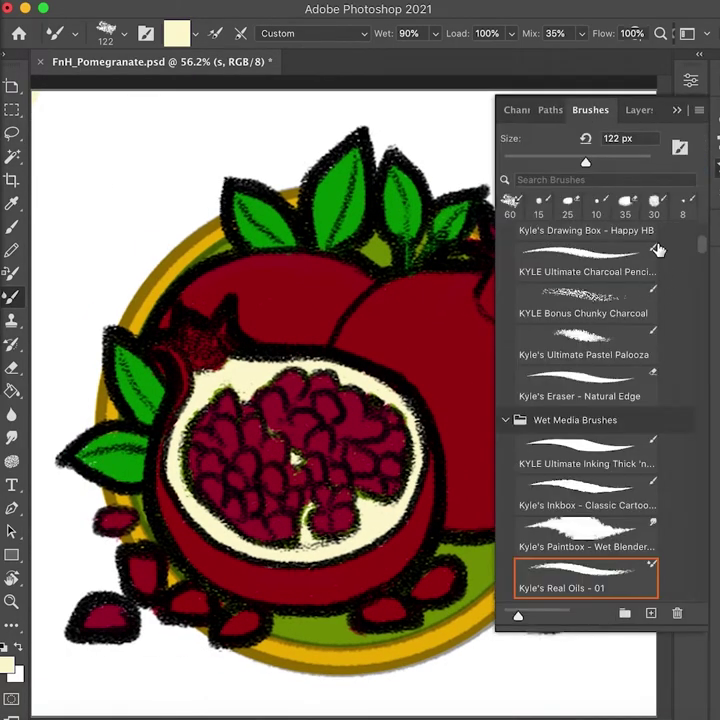
Step: Try the Hard Round Pressure Opacity brush and other General Brushes with test strokes on the artwork
scroll(696, 257, up, 10)
click(585, 478)
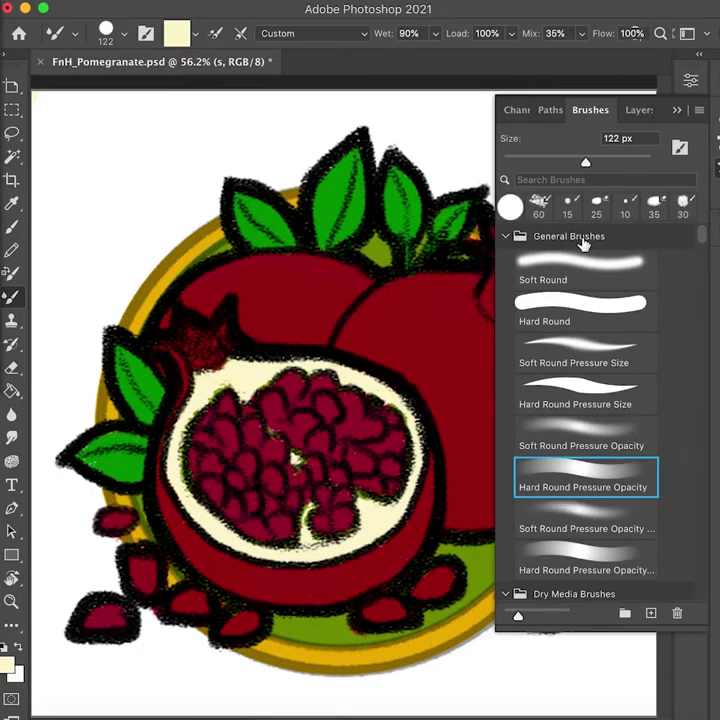
click(622, 412)
key(super+z)
mouse_move(446, 386)
mouse_down()
mouse_move(461, 411)
mouse_move(450, 502)
mouse_move(452, 468)
mouse_up()
click(616, 490)
key(super+z)
click(614, 440)
key(super+z)
click(619, 474)
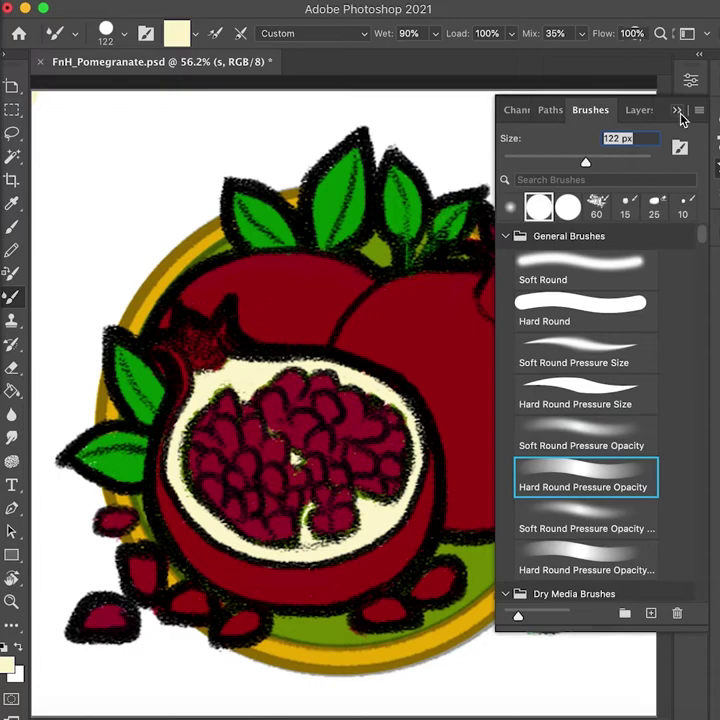
Step: Choose the last Hard Round Pressure Opacity variant in the General Brushes group at 122 px
click(677, 110)
click(690, 204)
click(623, 558)
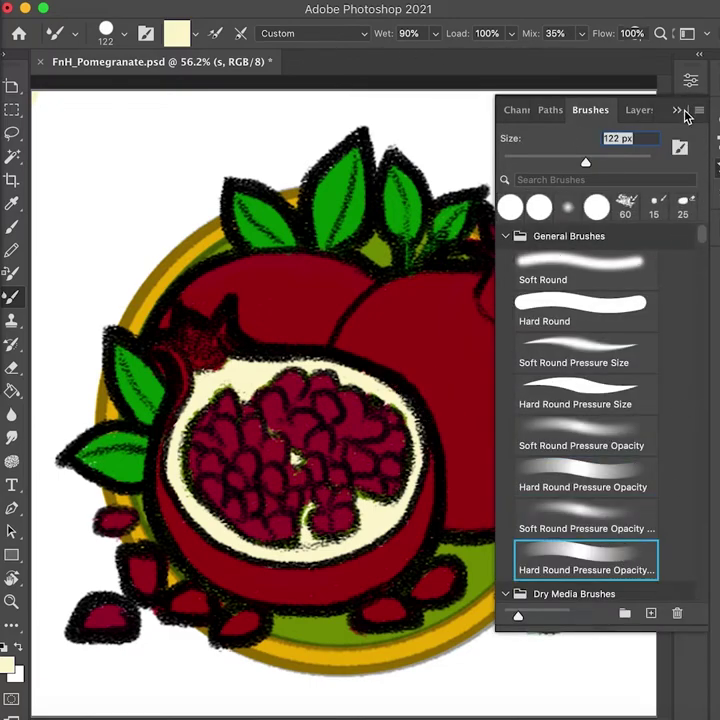
click(684, 112)
Step: Paint dark red shading over the lower and inner edge of the large whole pomegranate with a 200 px Mixer Brush
alt+click(538, 437)
mouse_move(446, 444)
mouse_down()
mouse_move(466, 477)
mouse_move(448, 509)
mouse_move(552, 480)
mouse_move(567, 433)
mouse_move(439, 422)
mouse_move(426, 365)
mouse_move(440, 348)
mouse_move(435, 377)
mouse_move(381, 350)
mouse_move(338, 349)
mouse_move(409, 373)
mouse_move(342, 332)
mouse_up()
key(e)
key(b)
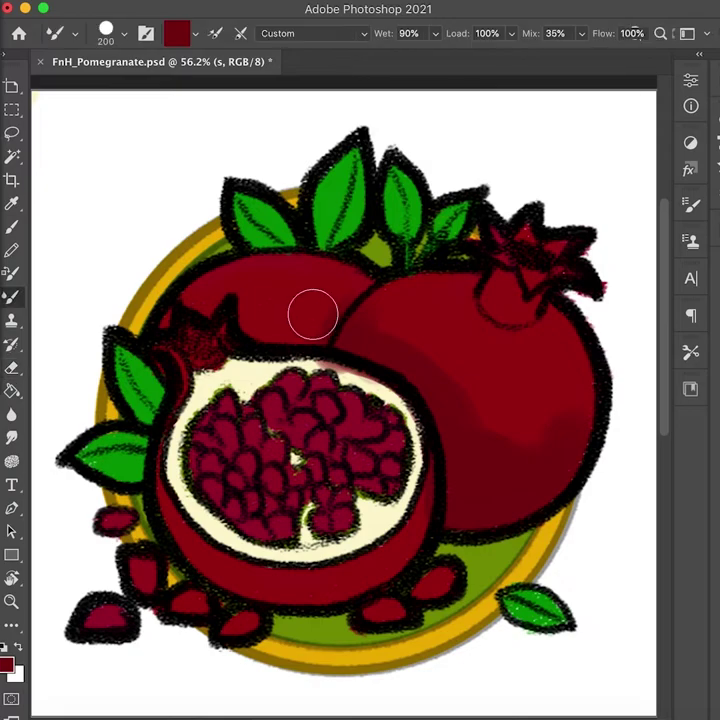
key(x)
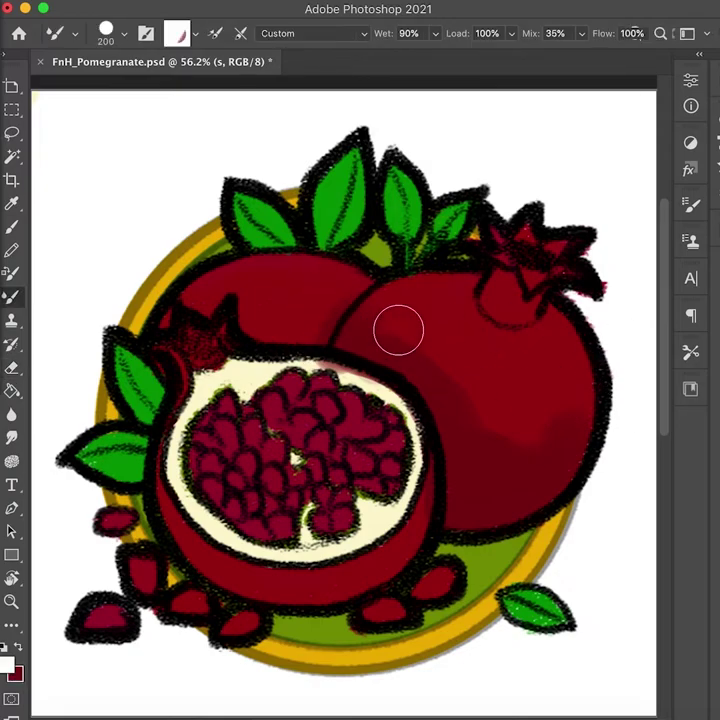
key(x)
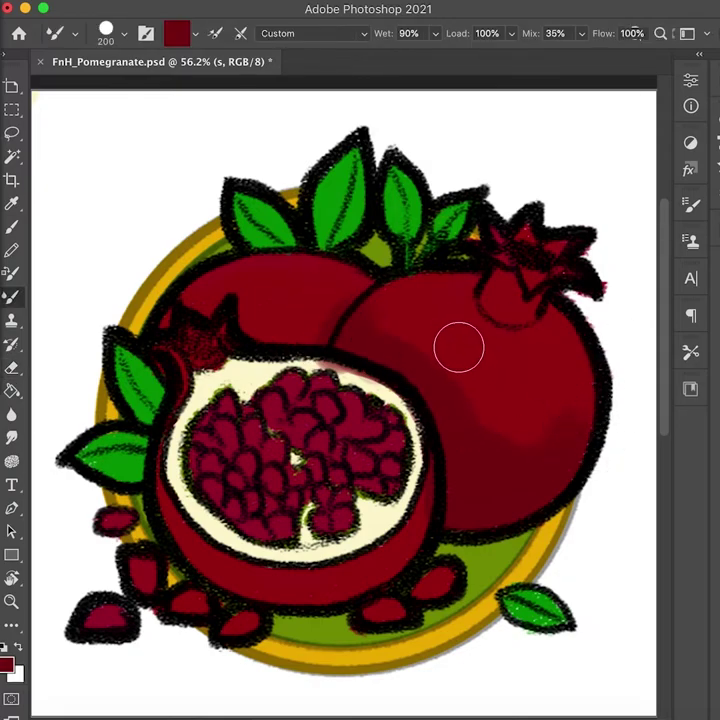
Step: Soften the shading on the large whole pomegranate with a soft 318 px Eraser
key(e)
click(718, 194)
click(718, 194)
click(718, 169)
click(635, 268)
key(F5)
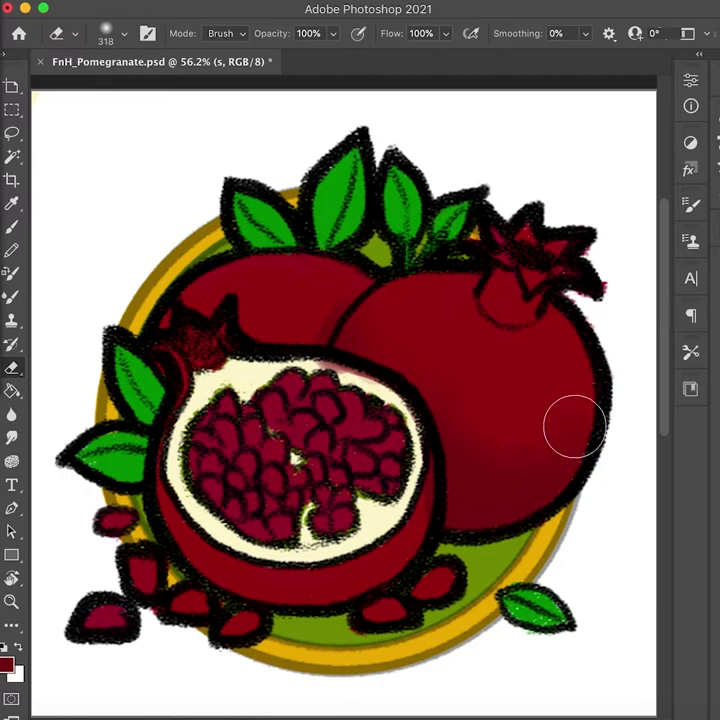
Step: Lasso the stray shading along the upper rim of the cut pomegranate, clear it, and deselect
key(b)
key(e)
key(l)
mouse_move(304, 357)
mouse_down()
mouse_move(388, 389)
mouse_move(296, 324)
mouse_move(237, 335)
mouse_move(173, 368)
mouse_up()
key(Delete)
key(super+d)
Step: Shade the lower part of the rear pomegranate in dark red and soften the shading with the Eraser
key(b)
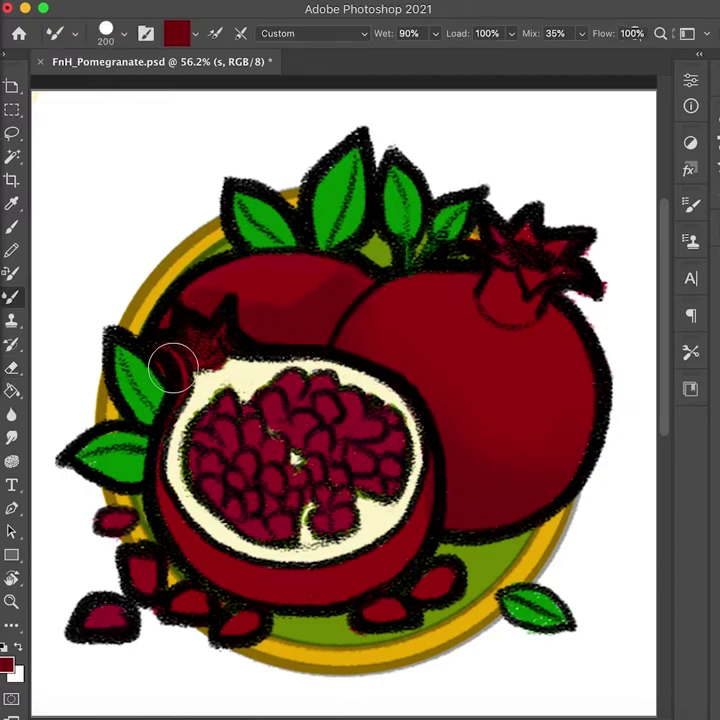
key(e)
scroll(310, 262, down, 2)
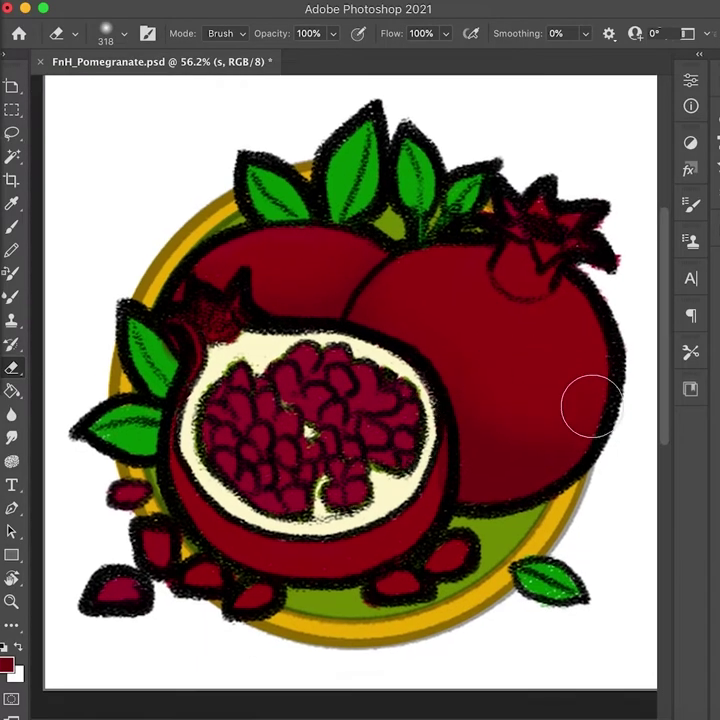
Step: Shade the cut pomegranate's lower rind in dark red with a 96 px brush and soften it with a 176 px Eraser
key(b)
key(9)
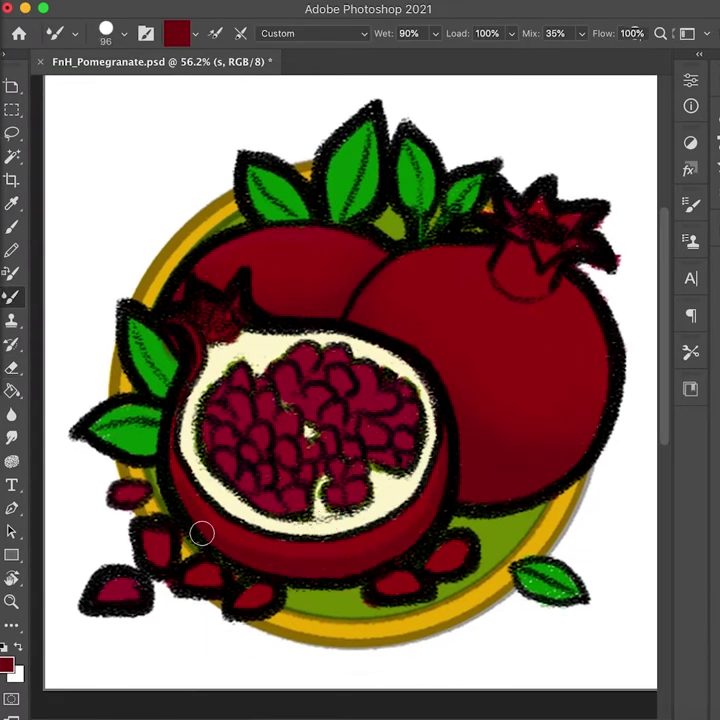
key(e)
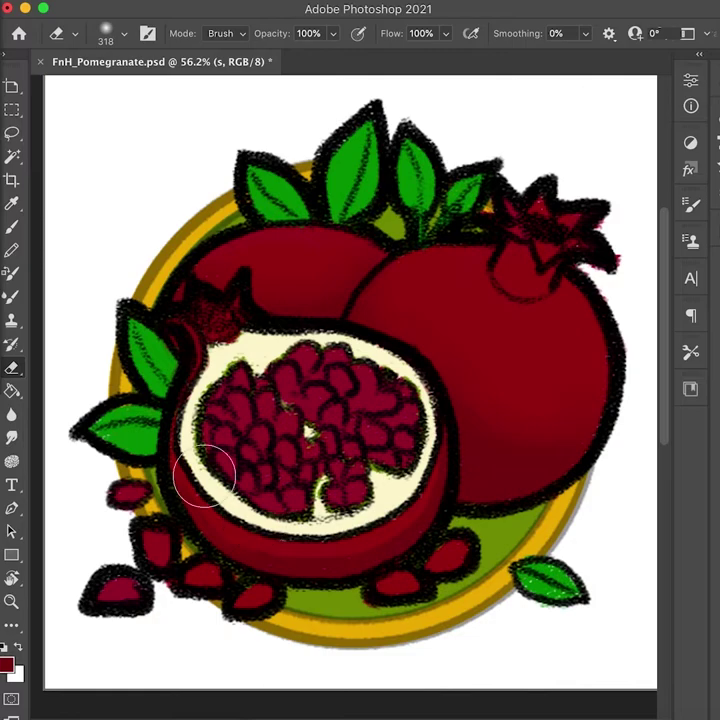
drag(365, 522, 336, 548)
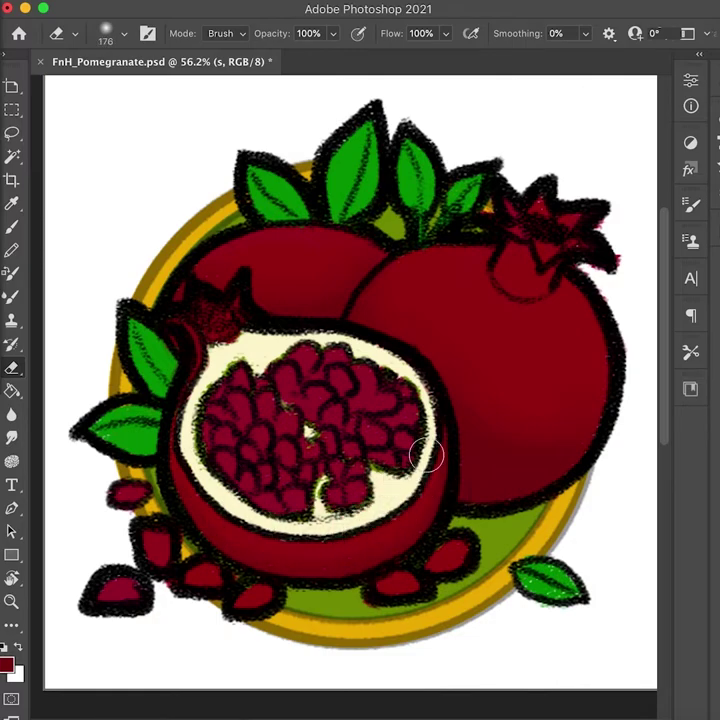
drag(352, 484, 366, 434)
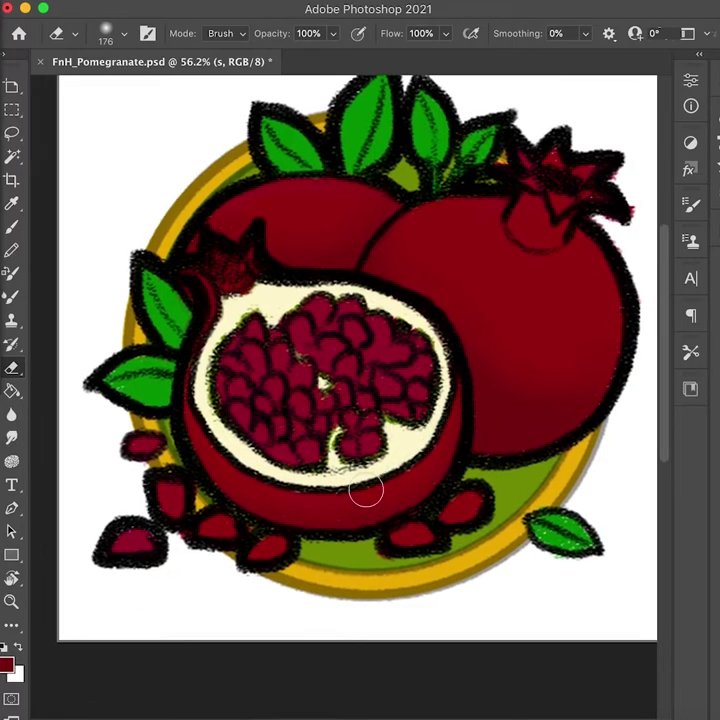
Step: Shade the seeds inside the cut pomegranate and the loose seeds around it in dark red, using a 38 px brush
key(b)
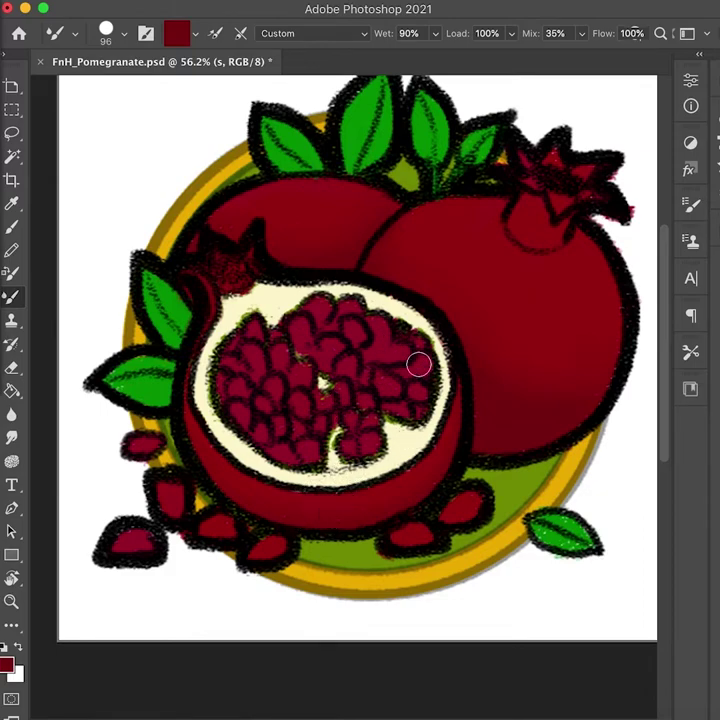
drag(281, 458, 270, 456)
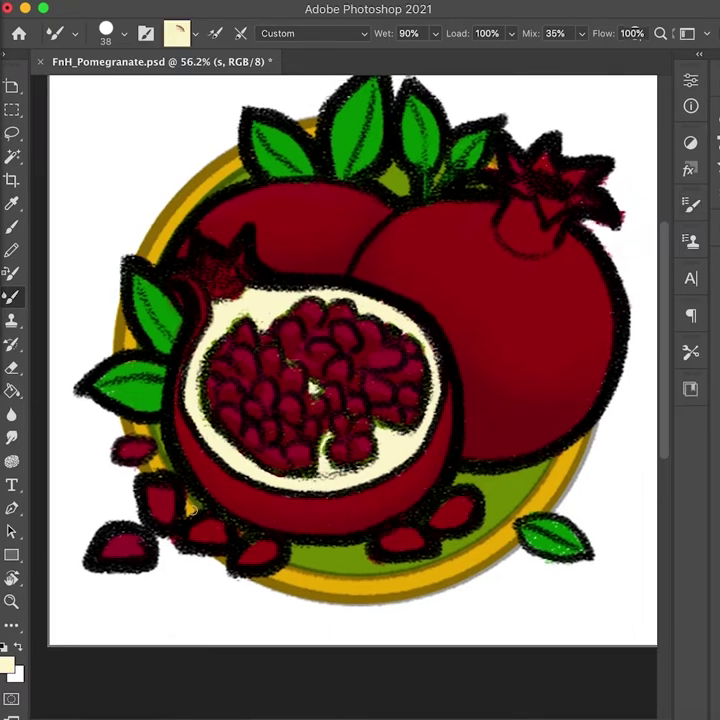
alt+click(251, 376)
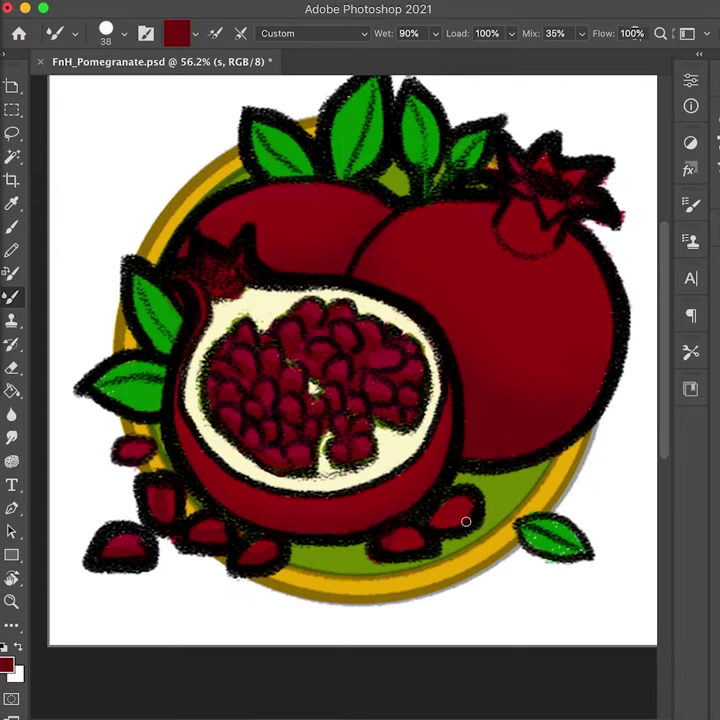
scroll(290, 325, up, 3)
alt+click(316, 317)
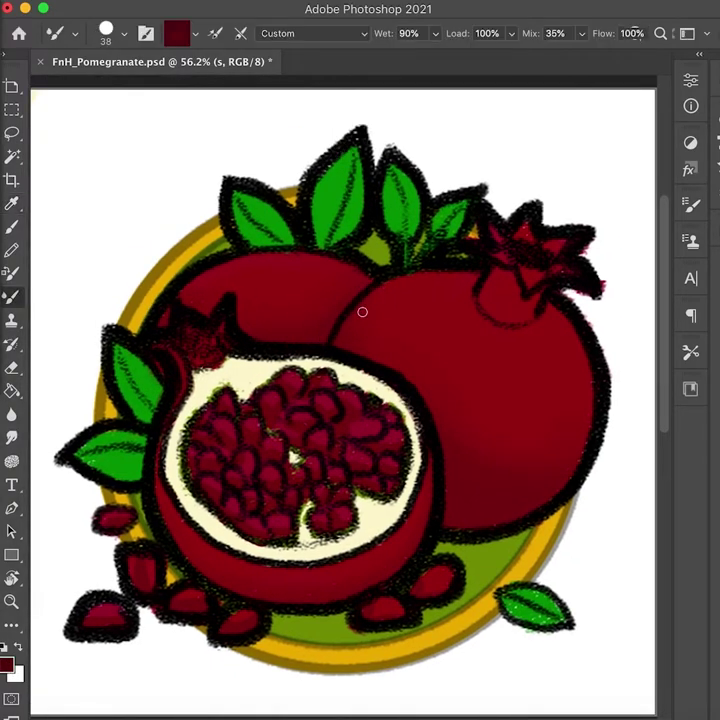
Step: Sample the leaf green, darken it to a deep green foreground colour, and set the Mixer Brush load to 77%
drag(511, 426, 483, 447)
click(716, 232)
click(716, 204)
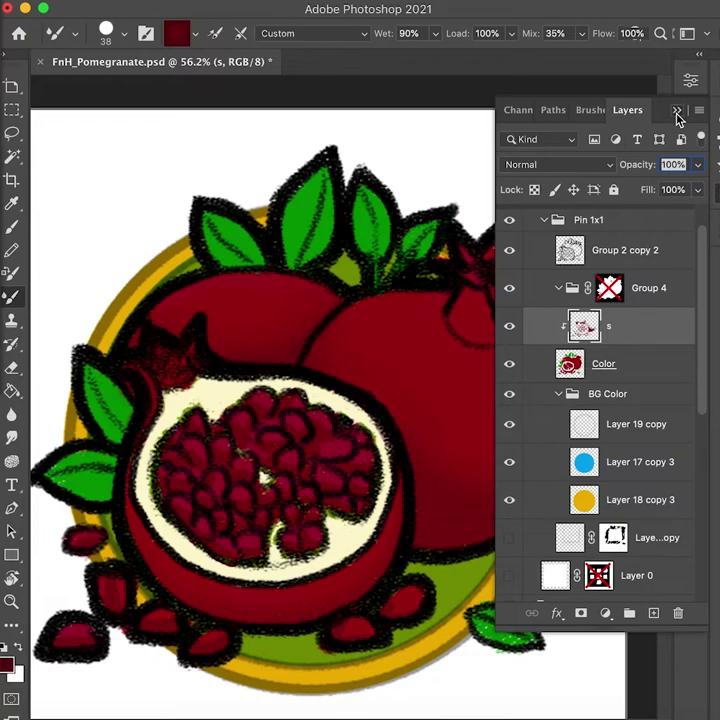
click(677, 113)
alt+click(317, 228)
click(6, 665)
drag(457, 34, 439, 34)
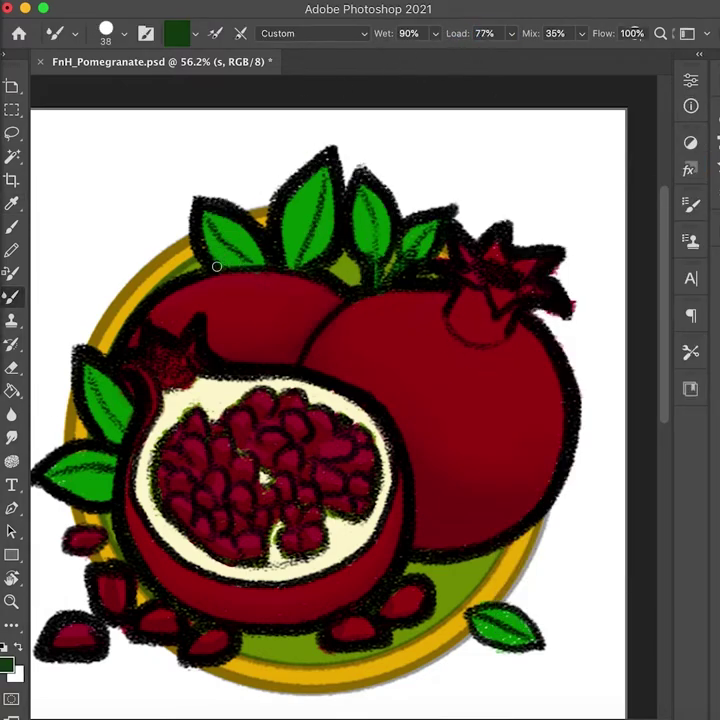
Step: Paint dark green shadows at the bases of the upper and left leaves, setting the mix to 34% and wet to 69%
drag(217, 265, 251, 262)
drag(539, 40, 538, 40)
drag(387, 38, 368, 38)
mouse_move(289, 240)
mouse_down()
mouse_move(323, 206)
mouse_move(336, 235)
mouse_move(401, 257)
mouse_up()
scroll(390, 276, up, 1)
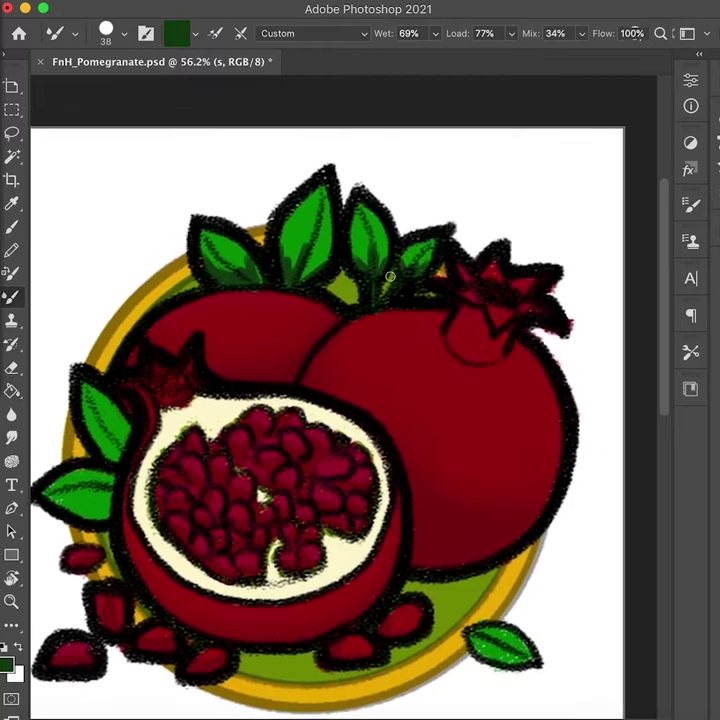
scroll(390, 276, down, 2)
scroll(390, 276, left, 1)
drag(127, 434, 128, 403)
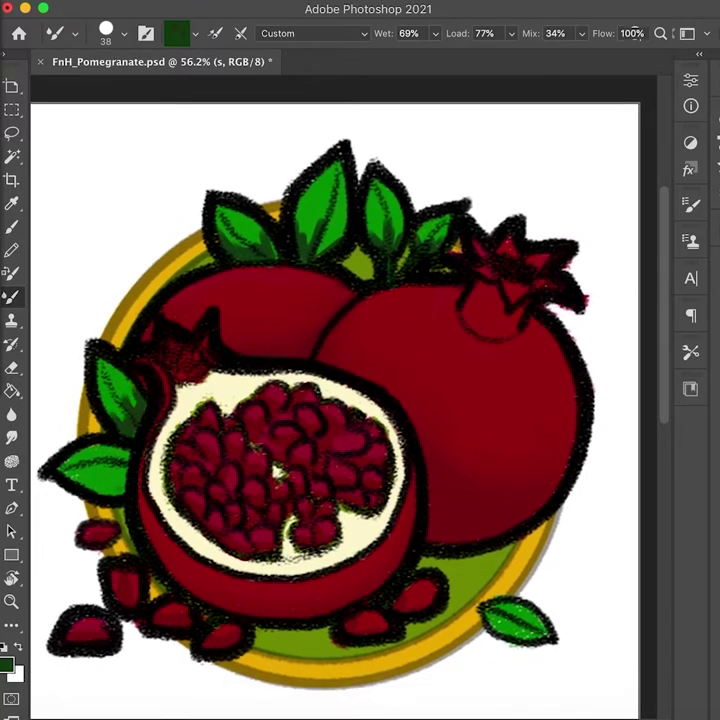
Step: Soften the dark green shading on the left and upper leaves with the 176 px Eraser
key(e)
drag(92, 457, 98, 466)
drag(119, 405, 115, 397)
drag(253, 231, 239, 228)
key(b)
key(e)
drag(304, 231, 308, 222)
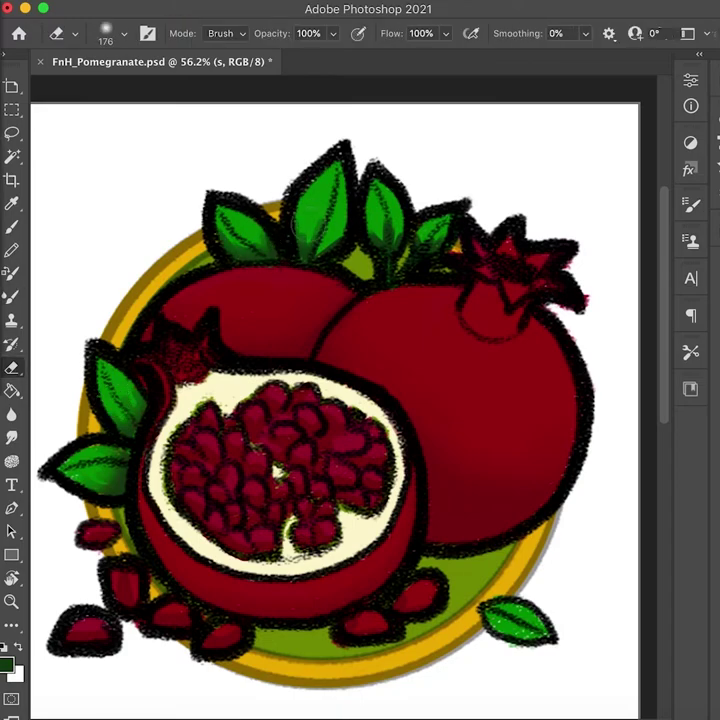
Step: Refine the dark green shading on the upper and left leaves, alternating between the Mixer Brush and the Eraser
key(b)
key(e)
key(b)
key(e)
scroll(455, 195, down, 1)
key(b)
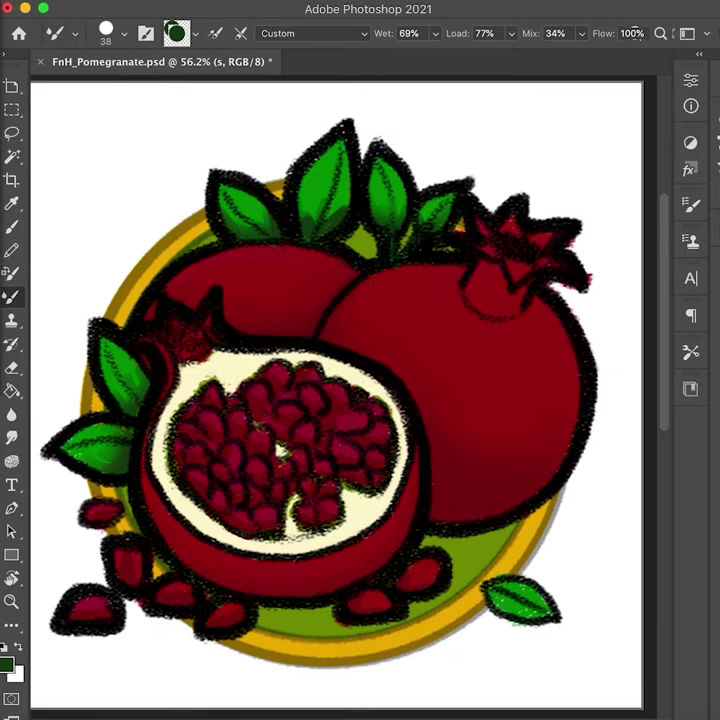
Step: Sample green from the detached leaf beside the plate and shade it with the 38 px Mixer Brush
key(i)
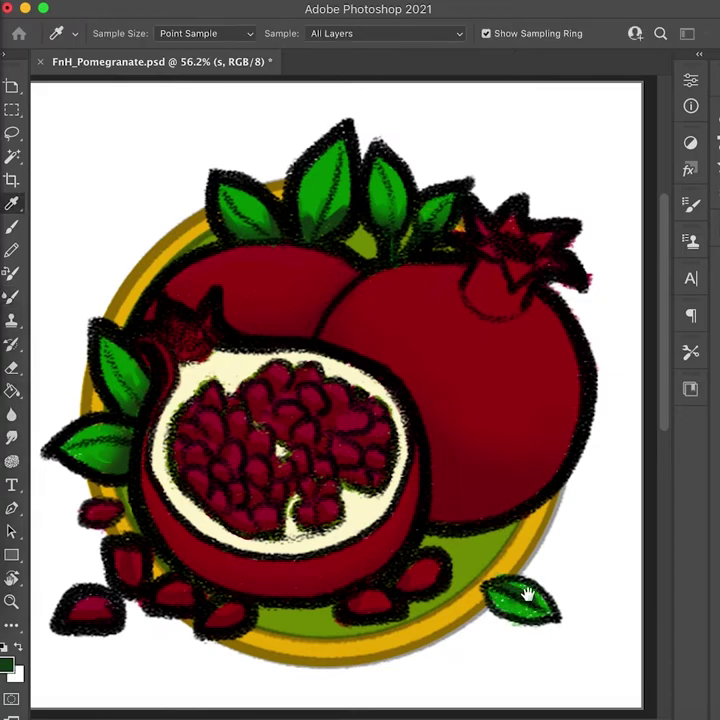
key(b)
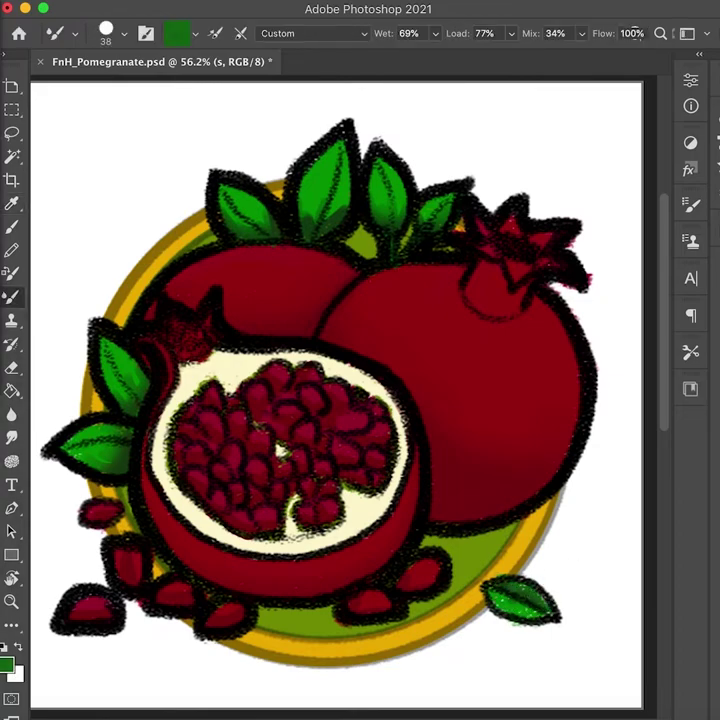
drag(528, 609, 547, 617)
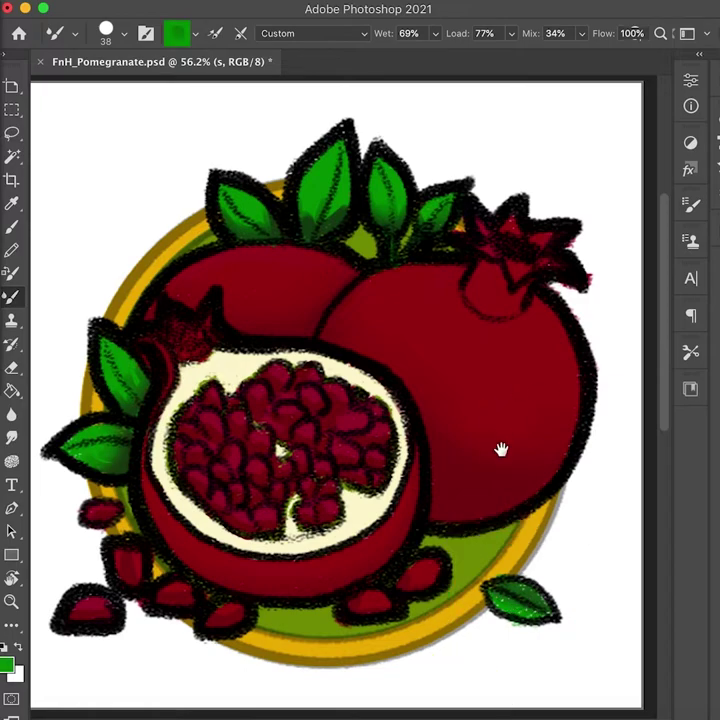
Step: Add a new layer above the shading layer s and name it l
drag(501, 450, 496, 447)
click(718, 222)
click(718, 188)
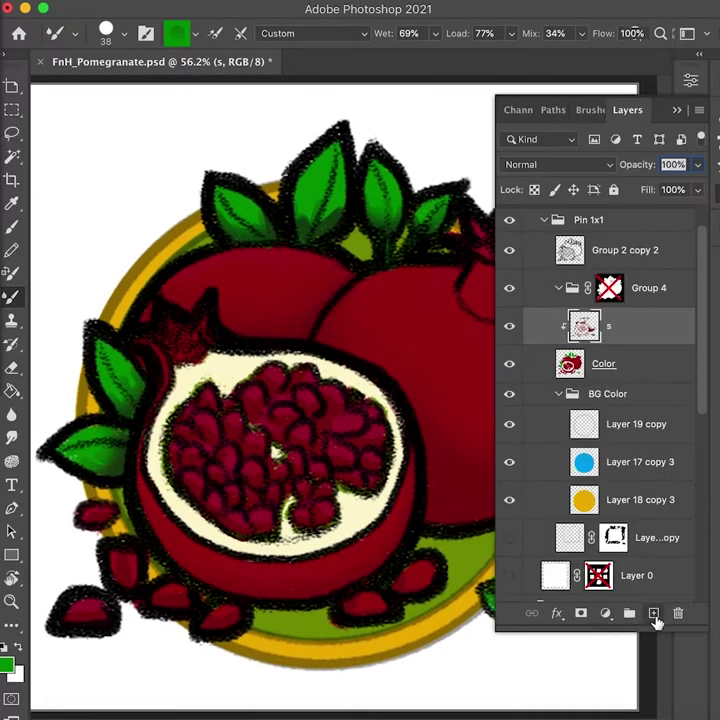
click(655, 614)
double_click(630, 324)
text(l)
key(Return)
click(677, 111)
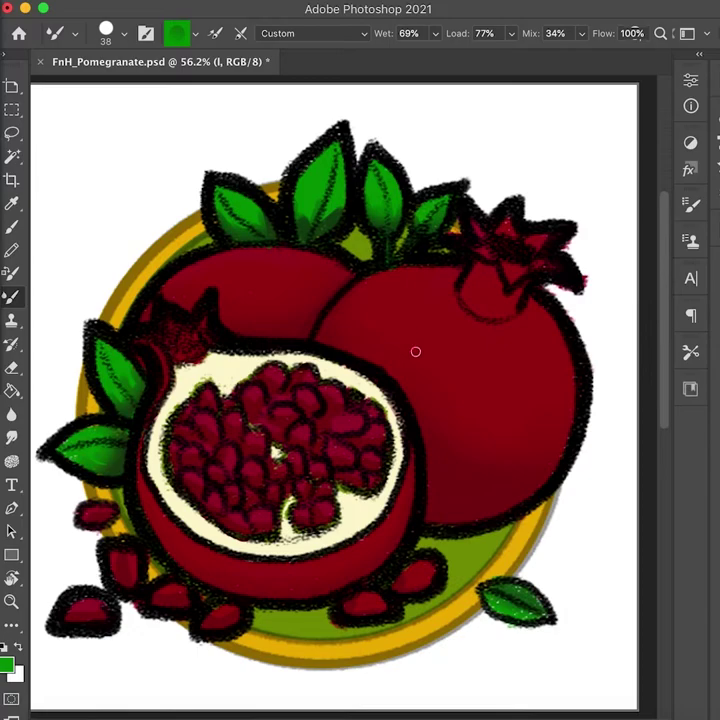
Step: Sample the fruit's red, brighten it, and paint highlight strokes on the large pomegranate with a 63 px brush
alt+click(233, 362)
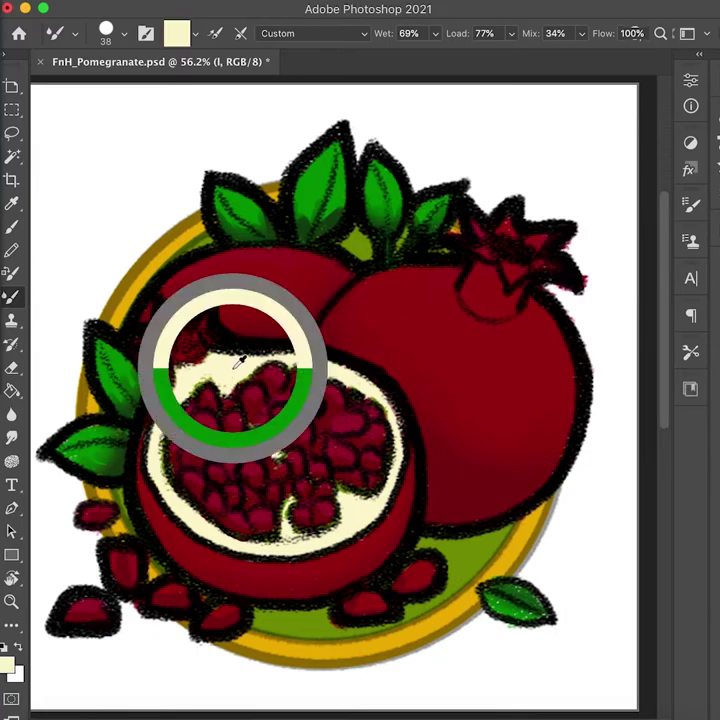
alt+click(434, 334)
mouse_move(452, 383)
mouse_down()
mouse_move(390, 336)
mouse_move(350, 290)
mouse_up()
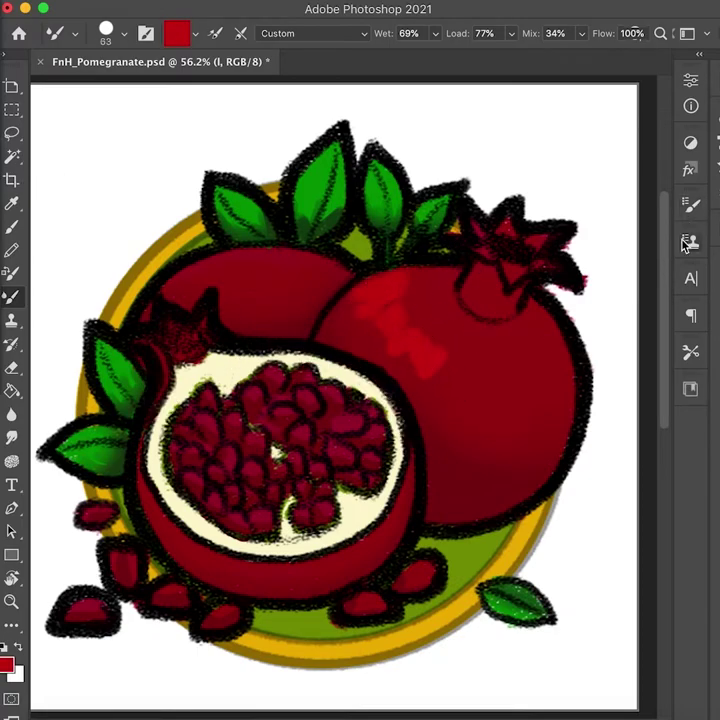
Step: Switch to a recently used textured Mixer Brush preset and paint bright red highlights across the large pomegranate
key(F7)
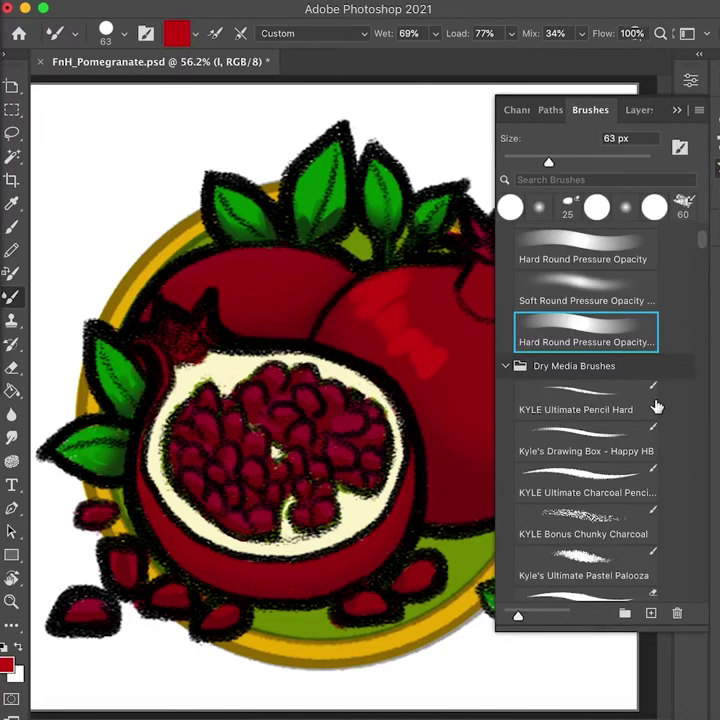
mouse_move(702, 243)
mouse_down()
mouse_move(702, 264)
mouse_move(702, 250)
mouse_up()
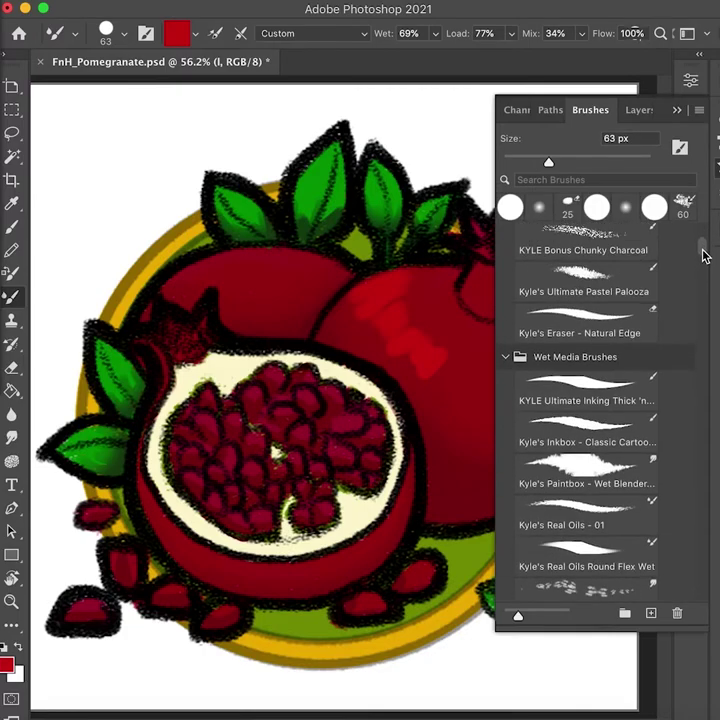
click(683, 206)
click(677, 111)
mouse_move(441, 360)
mouse_down()
mouse_move(405, 318)
mouse_move(485, 371)
mouse_move(534, 380)
mouse_move(554, 373)
mouse_move(567, 353)
mouse_move(467, 362)
mouse_move(434, 331)
mouse_move(447, 359)
mouse_move(511, 281)
mouse_move(514, 268)
mouse_move(483, 228)
mouse_up()
mouse_move(507, 374)
mouse_down()
mouse_move(475, 430)
mouse_move(440, 388)
mouse_up()
Step: Paint bright red highlights on the rear pomegranate, the cut fruit's skin, its seeds and the loose seeds with the 101 px brush
key(z)
alt+click(470, 407)
key(b)
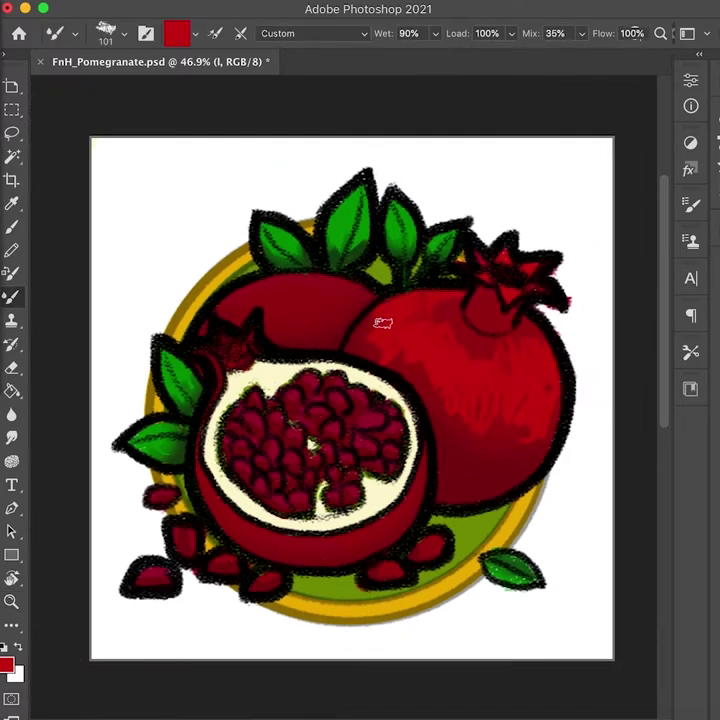
key(e)
key(b)
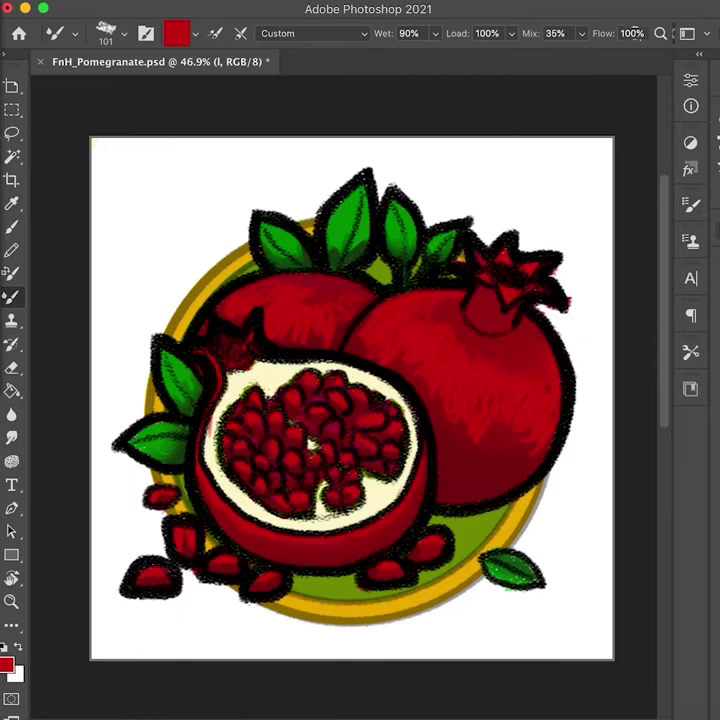
Step: Set the line art layer Group 2 copy 2 to Multiply blending with 64% opacity
click(717, 194)
click(640, 253)
click(510, 253)
click(510, 253)
click(566, 166)
click(550, 204)
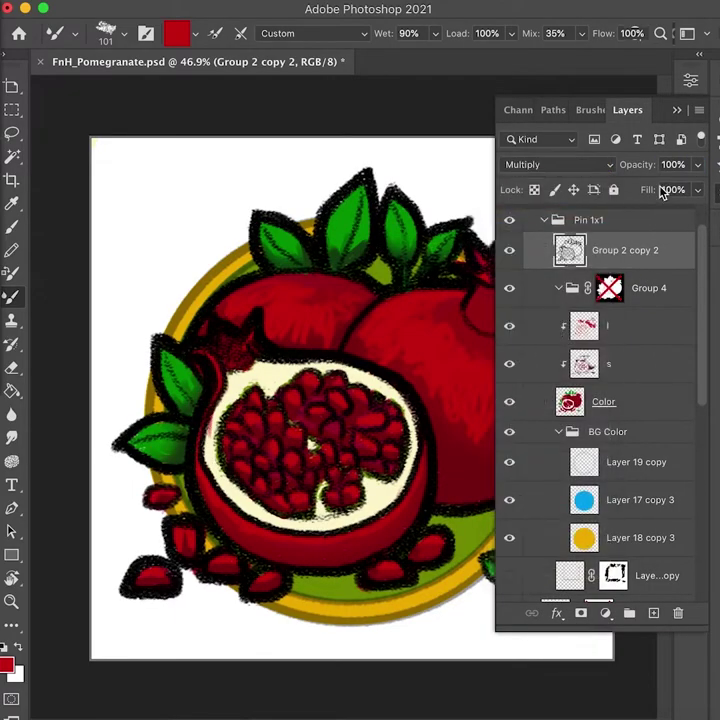
drag(642, 165, 608, 165)
mouse_move(648, 259)
mouse_down()
mouse_move(646, 420)
mouse_move(643, 234)
mouse_up()
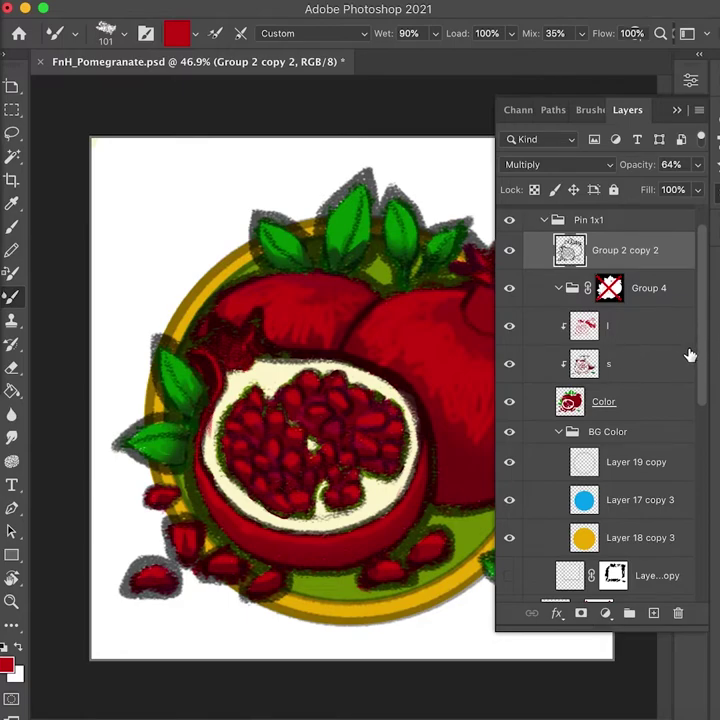
Step: Duplicate the Color layer
click(683, 413)
key(super+j)
click(559, 288)
drag(662, 288, 676, 236)
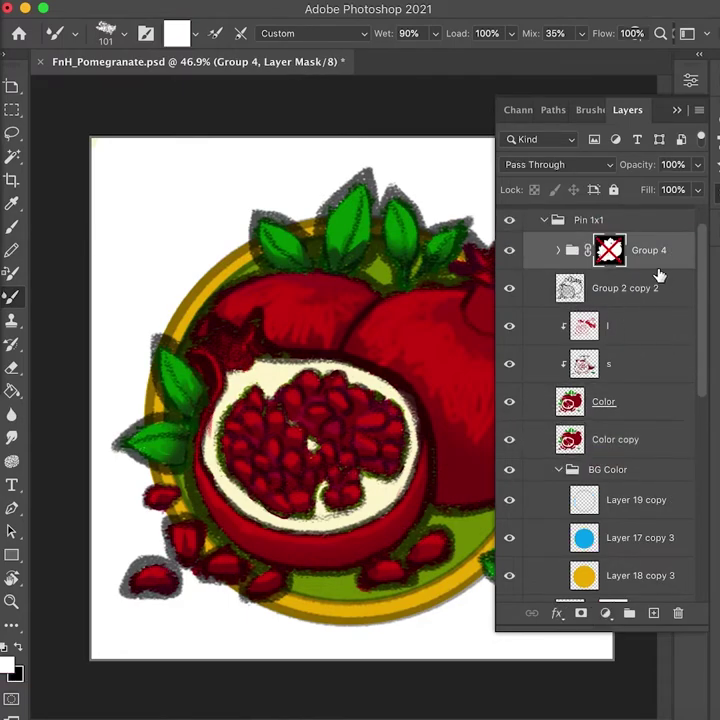
click(659, 281)
click(654, 391)
click(577, 379)
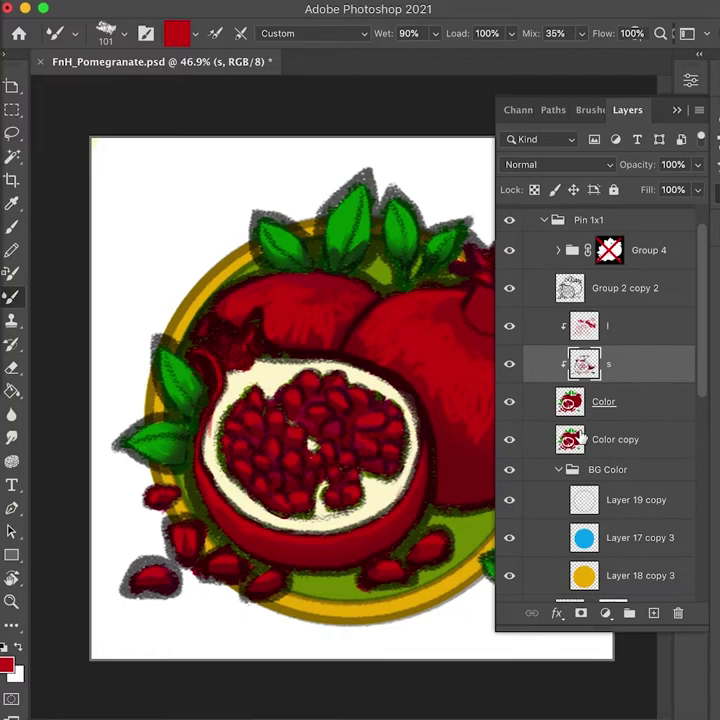
drag(647, 290, 645, 236)
click(678, 335)
shift+click(668, 364)
drag(664, 368, 678, 612)
key(super+z)
Step: Move the l, s and Color layers into Group 4 and place the group above Group 2 copy 2
click(559, 288)
shift+click(663, 401)
drag(660, 398, 591, 292)
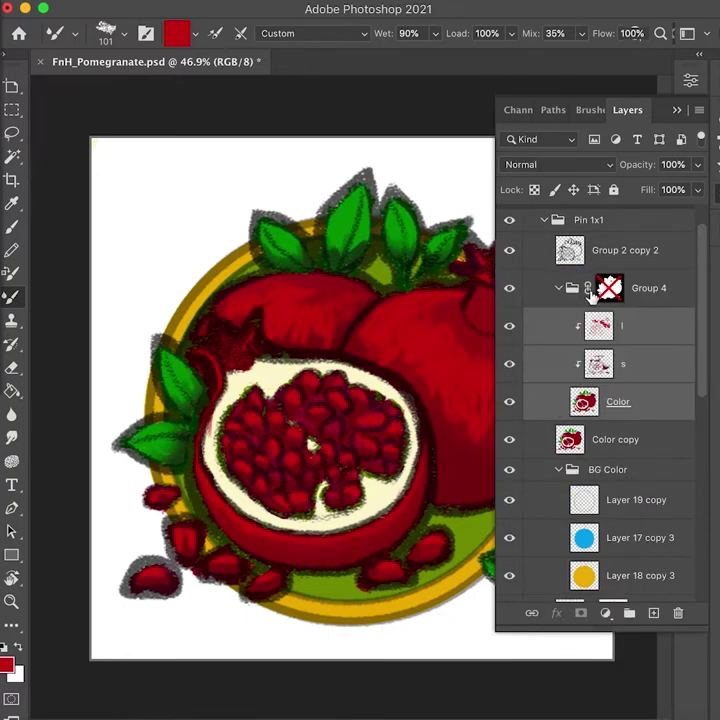
drag(648, 290, 630, 236)
click(669, 369)
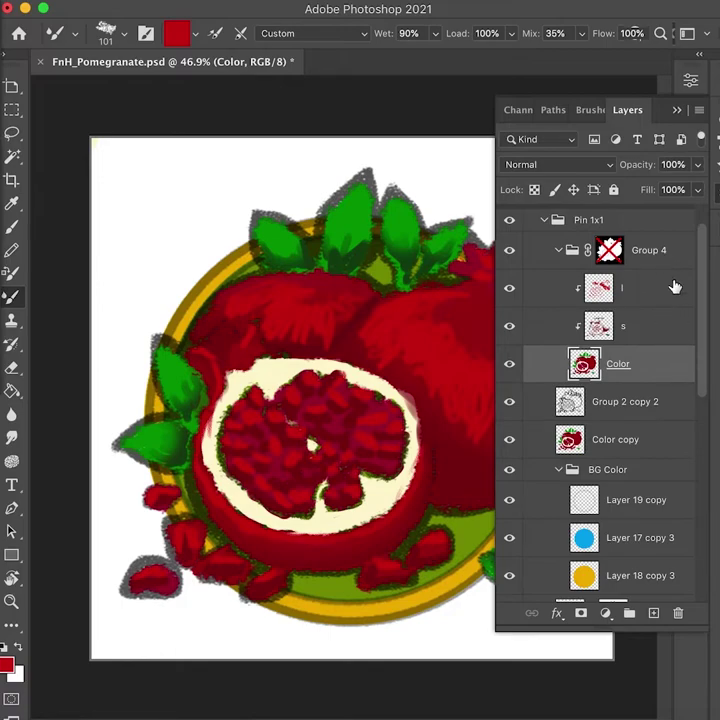
Step: Release the l and s layers from their clipping on Color and compare the artwork by toggling Color and Group 4
alt+click(660, 346)
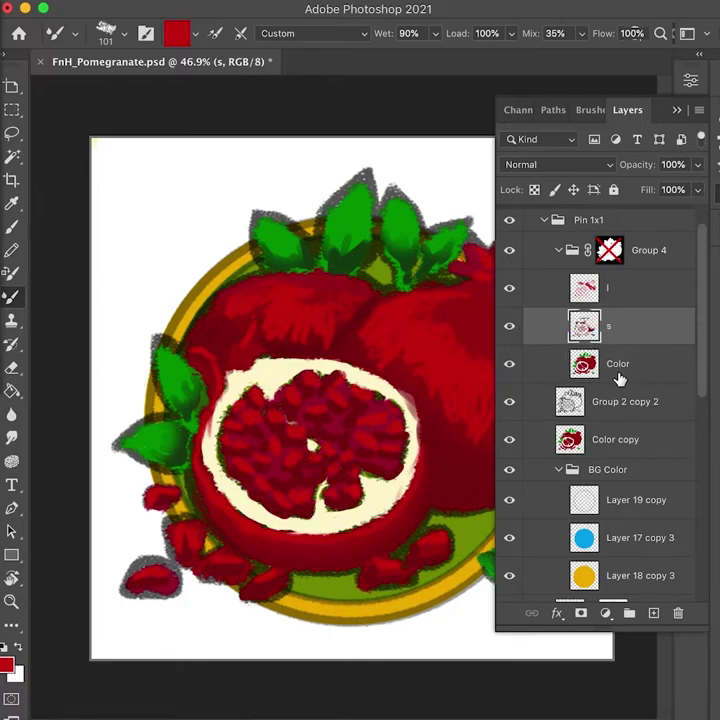
click(510, 366)
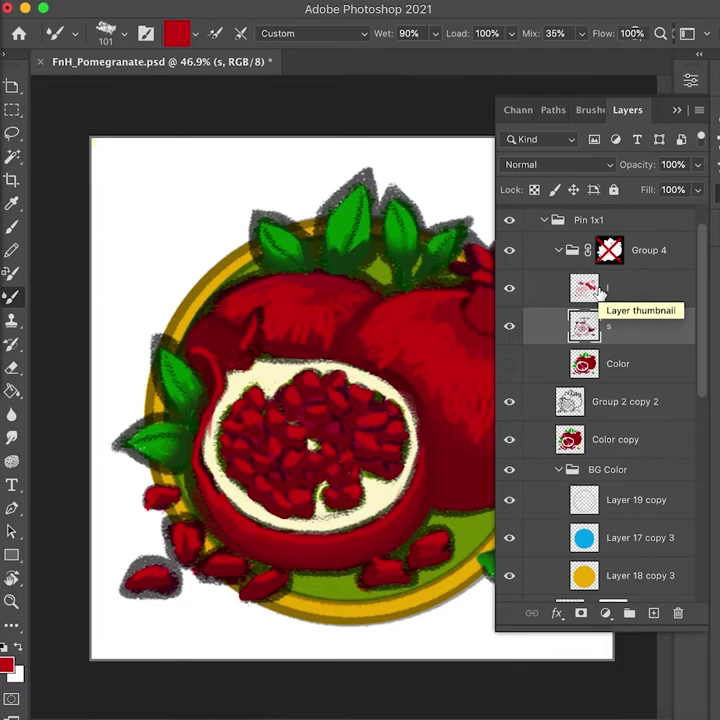
click(510, 366)
click(511, 251)
click(511, 251)
click(511, 251)
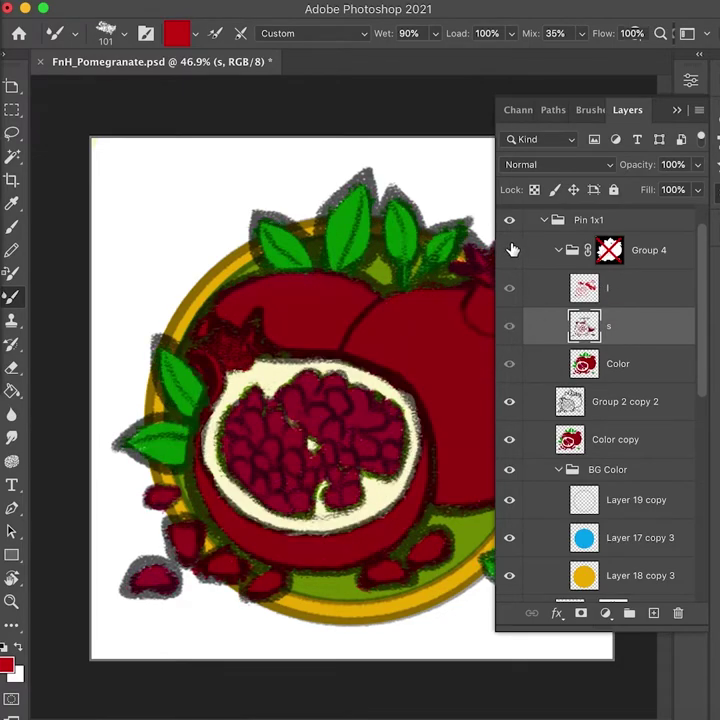
click(511, 250)
Step: Duplicate the line art layer into Group 4 as a clipped layer directly above Color
click(670, 360)
drag(654, 401, 650, 345)
click(636, 329)
click(512, 326)
click(512, 326)
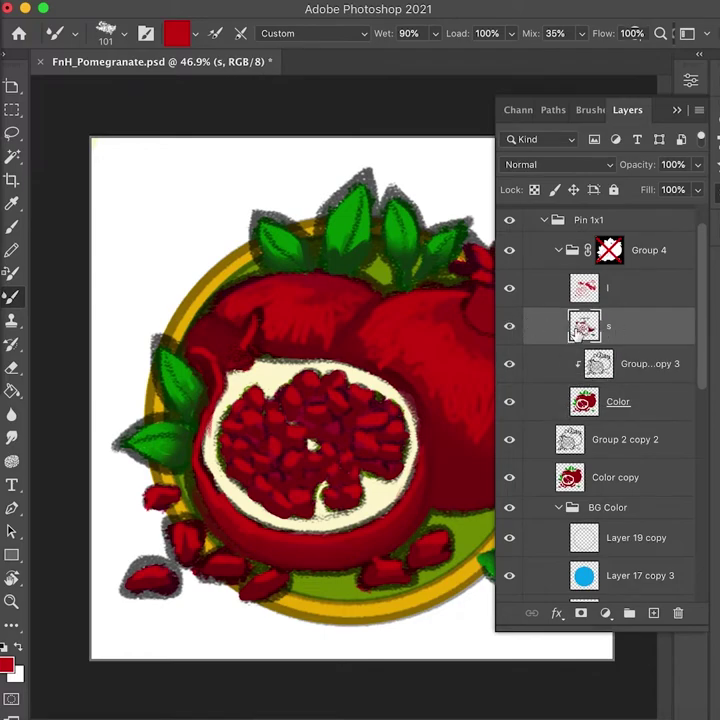
click(659, 296)
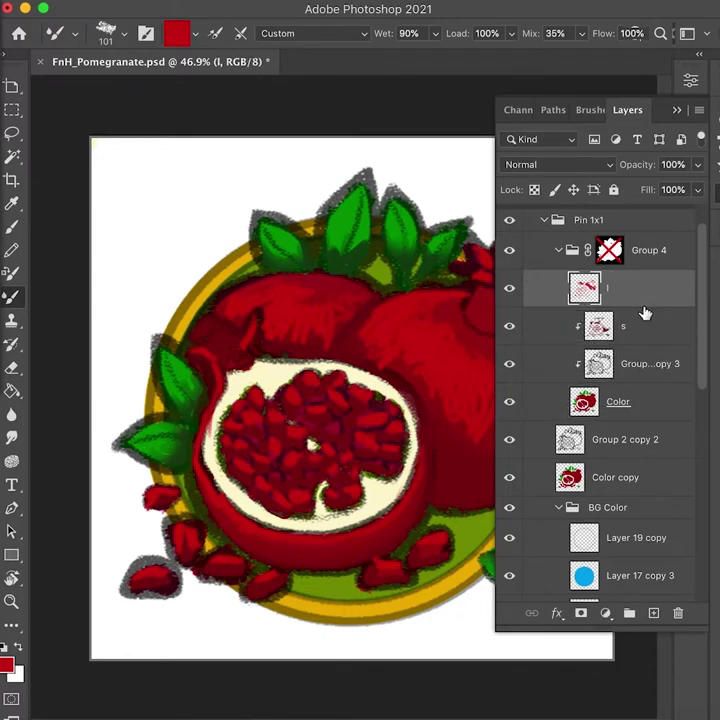
click(622, 404)
drag(652, 192, 516, 404)
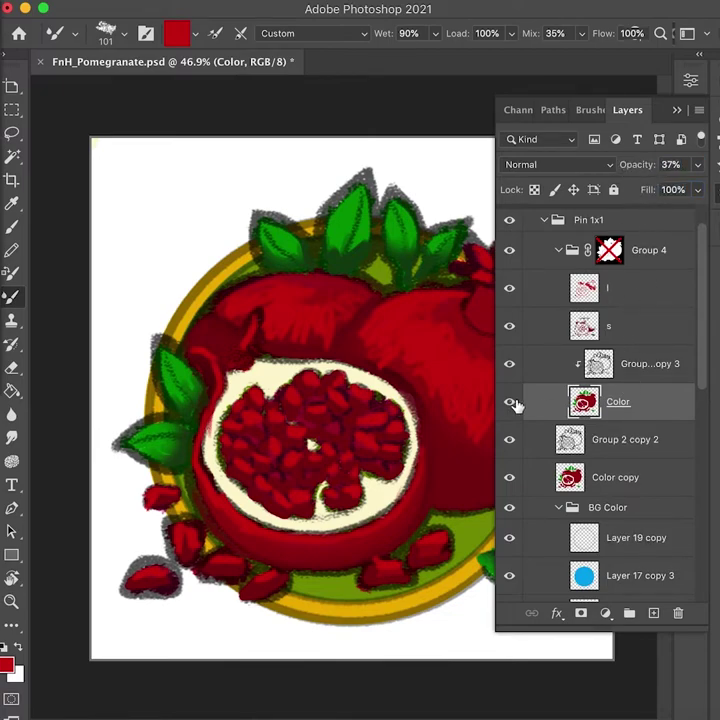
drag(648, 172, 686, 171)
click(511, 403)
click(511, 403)
click(509, 316)
click(509, 316)
Step: Clip the s and l layers to Color and move the duplicated line art layer above Group 4
alt+click(669, 345)
alt+click(662, 306)
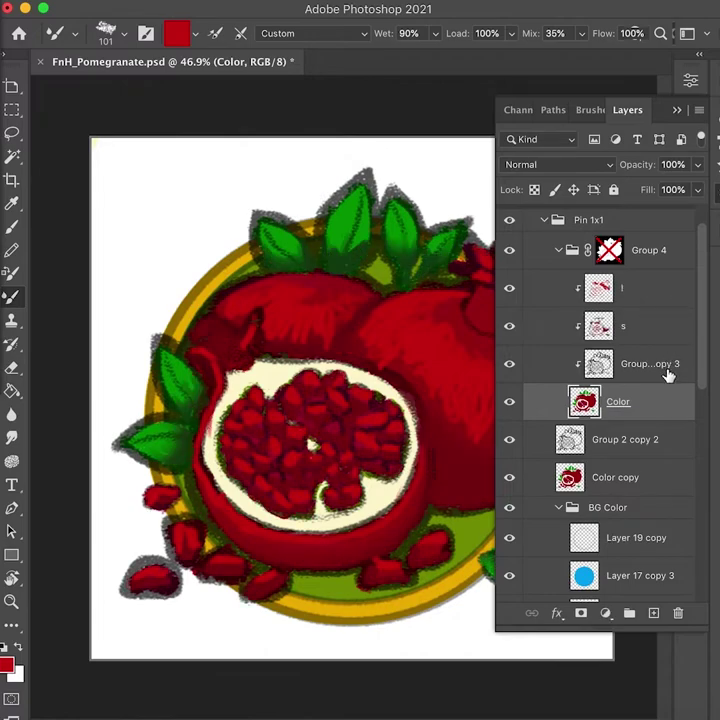
click(668, 372)
click(511, 365)
click(667, 386)
click(678, 378)
drag(678, 378, 652, 236)
Step: Lower the duplicated line art layer to 21% opacity and place it inside Group 4 above the l layer
click(514, 262)
mouse_move(650, 165)
mouse_down()
mouse_move(627, 166)
mouse_move(645, 177)
mouse_up()
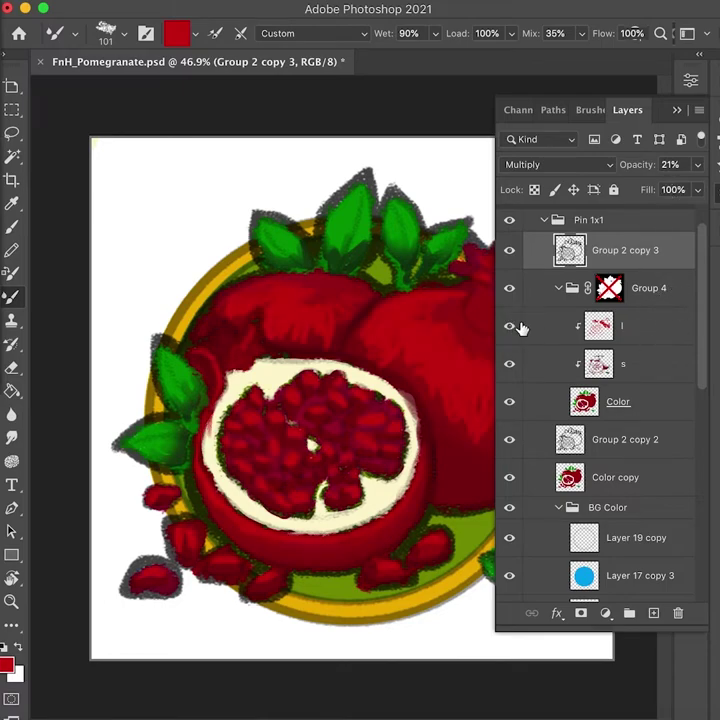
drag(655, 265, 655, 300)
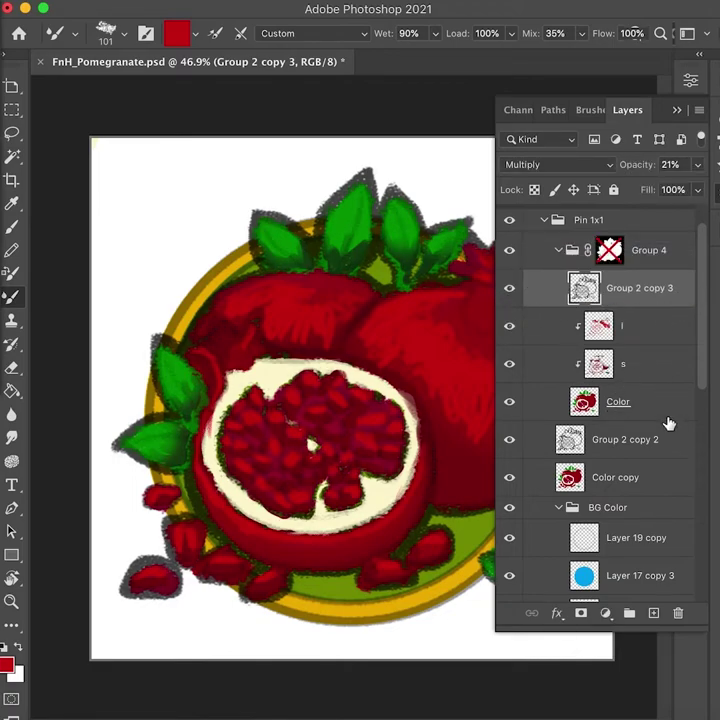
Step: Raise the line art opacity slightly and add a new layer above Group 2 copy 3 in Group 4
click(632, 434)
mouse_move(642, 169)
mouse_down()
mouse_move(631, 171)
mouse_move(654, 172)
mouse_up()
click(640, 326)
click(640, 290)
click(670, 365)
click(681, 409)
click(650, 290)
click(654, 613)
Step: Sample dark red from the cut pomegranate and start painting over the outline along its lower edge
alt+click(323, 566)
alt+click(333, 566)
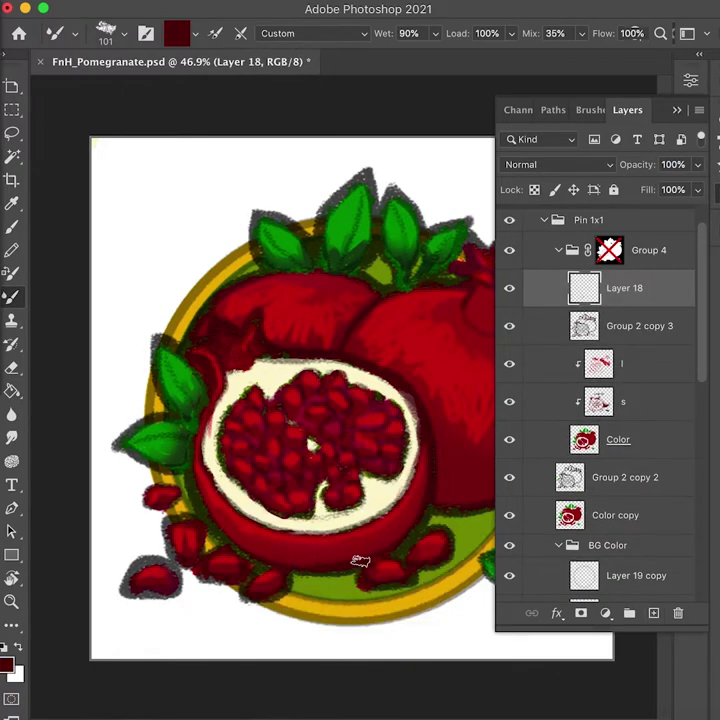
drag(355, 548, 400, 557)
key(b)
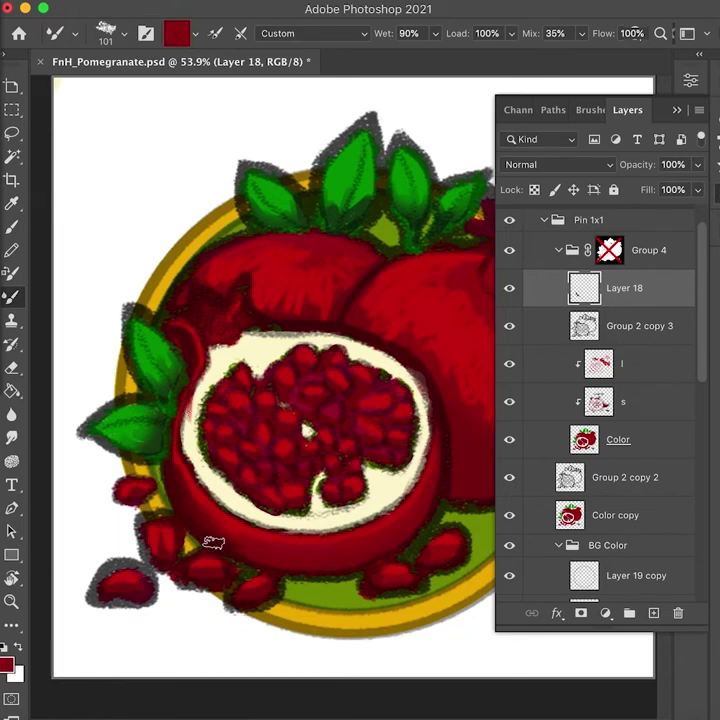
Step: Blend the cut pomegranate's lower skin by painting over its outline with sampled mid and dark reds
alt+click(263, 556)
mouse_move(281, 571)
mouse_down()
mouse_move(371, 549)
mouse_move(299, 577)
mouse_move(384, 560)
mouse_up()
alt+click(290, 544)
alt+click(300, 574)
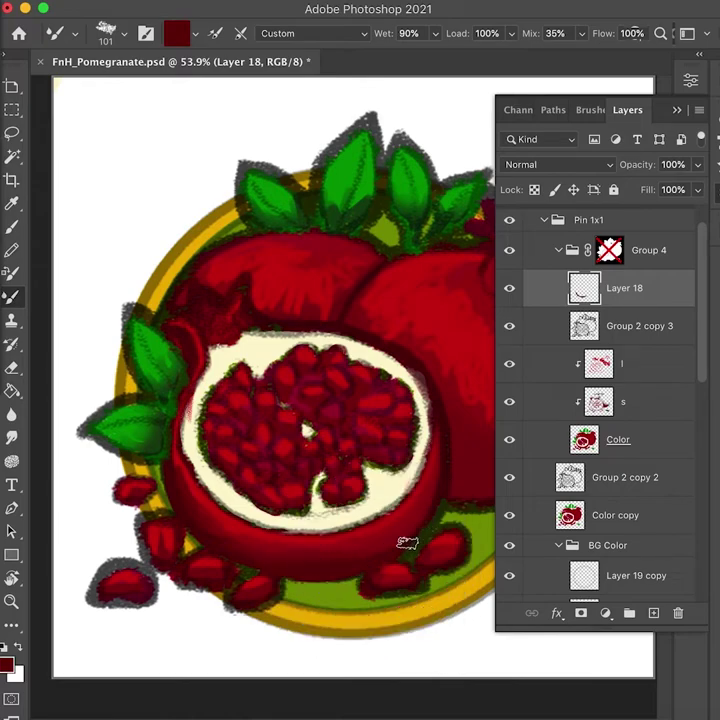
drag(420, 497, 394, 477)
alt+click(323, 535)
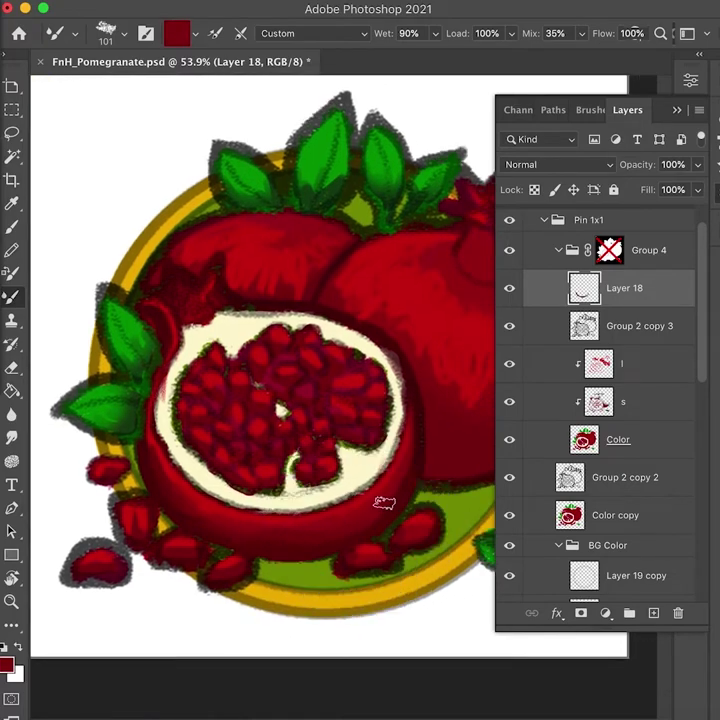
Step: Paint over the outline between the cut and large pomegranates with sampled reds, and highlight the cut fruit's rim in bright red
alt+click(412, 458)
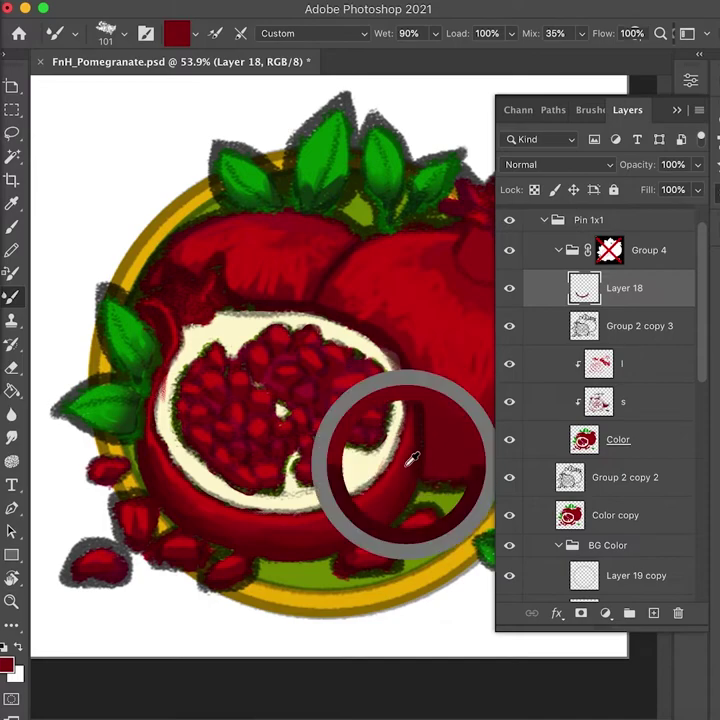
alt+click(415, 382)
alt+click(425, 384)
alt+click(410, 480)
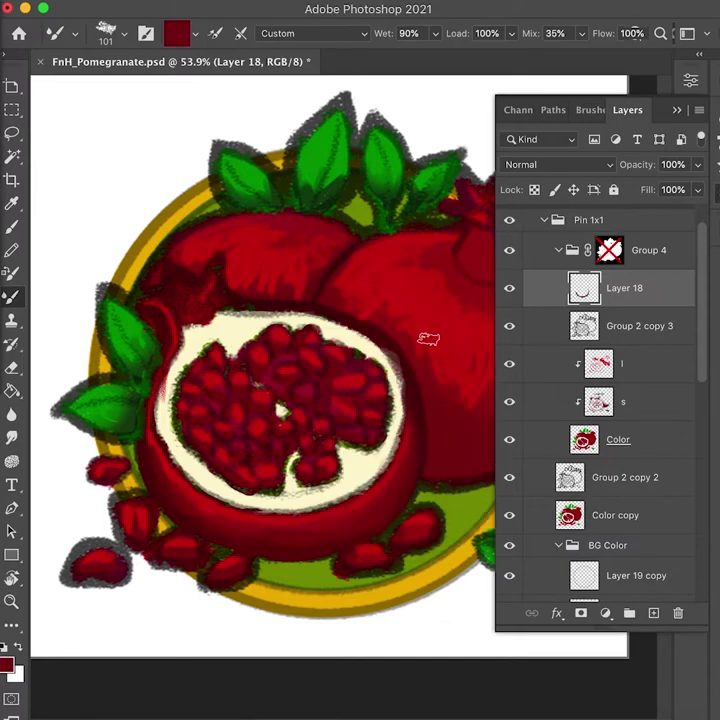
scroll(428, 339, right, 1)
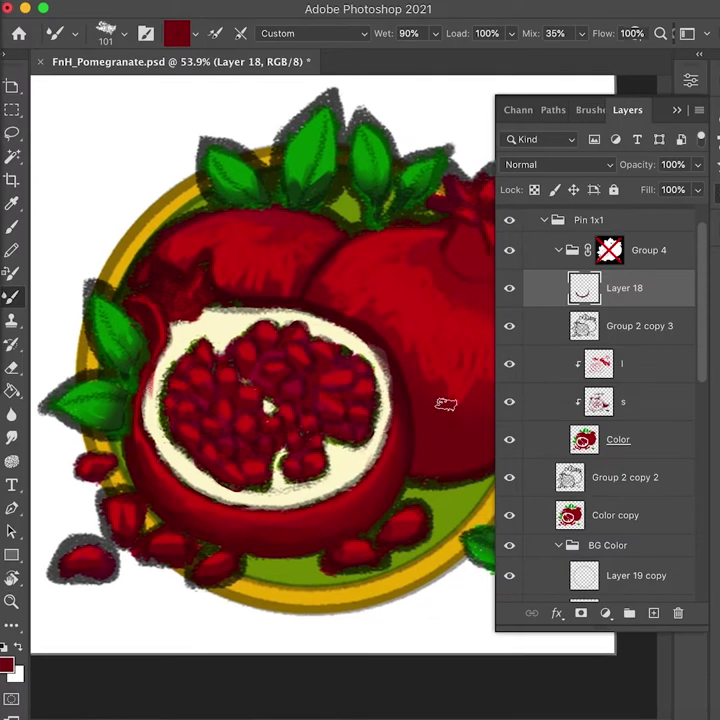
alt+click(338, 497)
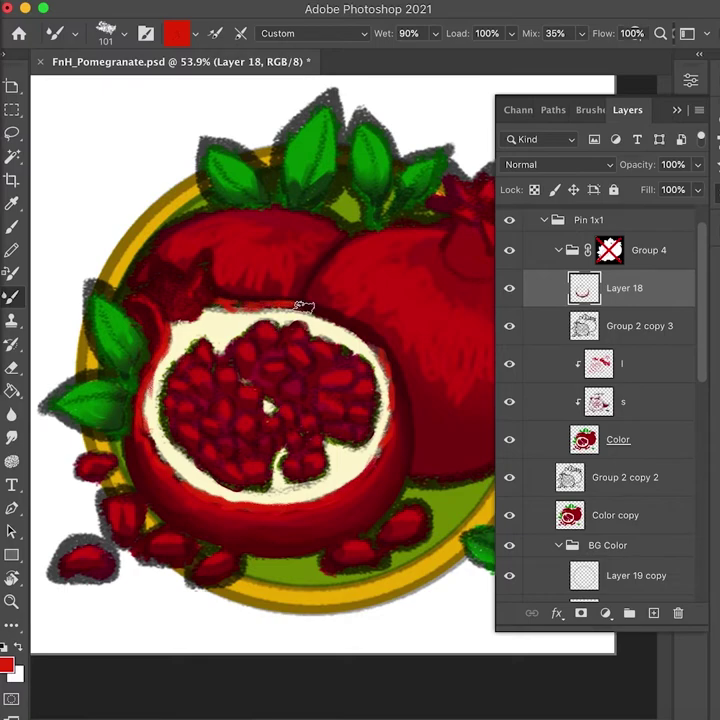
Step: Sample cream from the cut pomegranate's rind, paint over its right outline, and try a stroke along its lower edge
alt+click(351, 346)
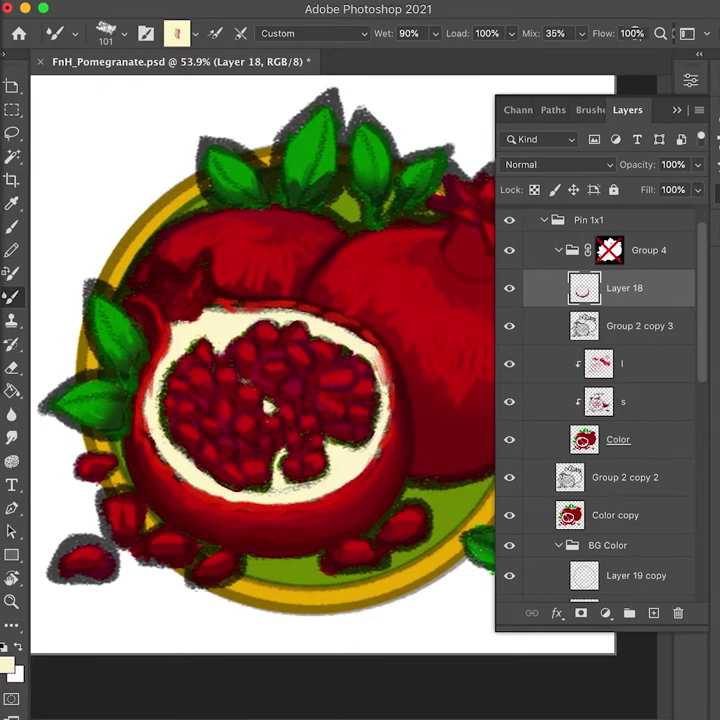
drag(378, 436, 388, 368)
click(697, 57)
key(F7)
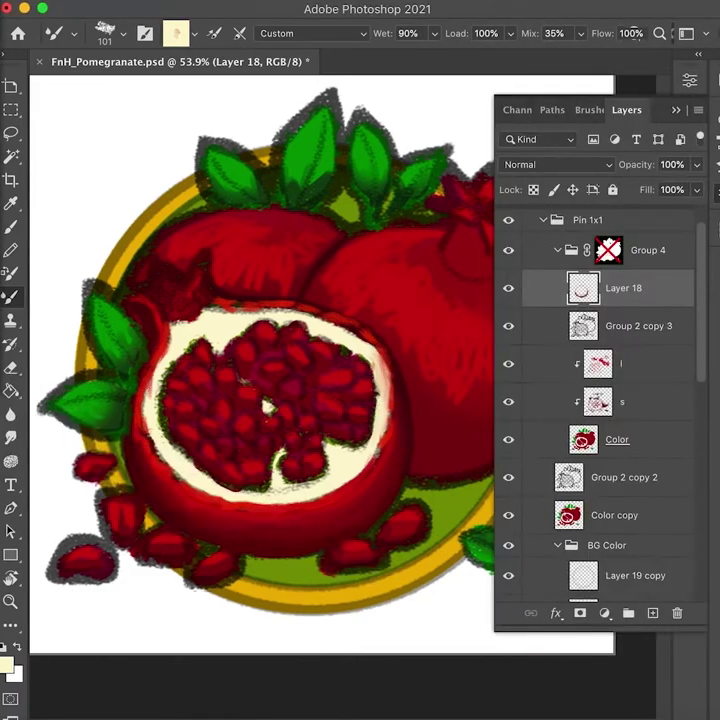
alt+click(350, 468)
drag(340, 481, 249, 495)
key(super+z)
Step: Set the brush's Mix to 0% and paint cream over the outline on the rind's left and lower edges
mouse_move(143, 418)
mouse_down()
mouse_move(161, 461)
mouse_move(161, 449)
mouse_up()
drag(536, 34, 460, 36)
mouse_move(166, 453)
mouse_down()
mouse_move(193, 484)
mouse_move(258, 497)
mouse_move(222, 492)
mouse_up()
alt+click(287, 486)
mouse_move(268, 495)
mouse_down()
mouse_move(232, 498)
mouse_move(262, 507)
mouse_move(292, 497)
mouse_move(270, 497)
mouse_move(326, 490)
mouse_move(375, 448)
mouse_up()
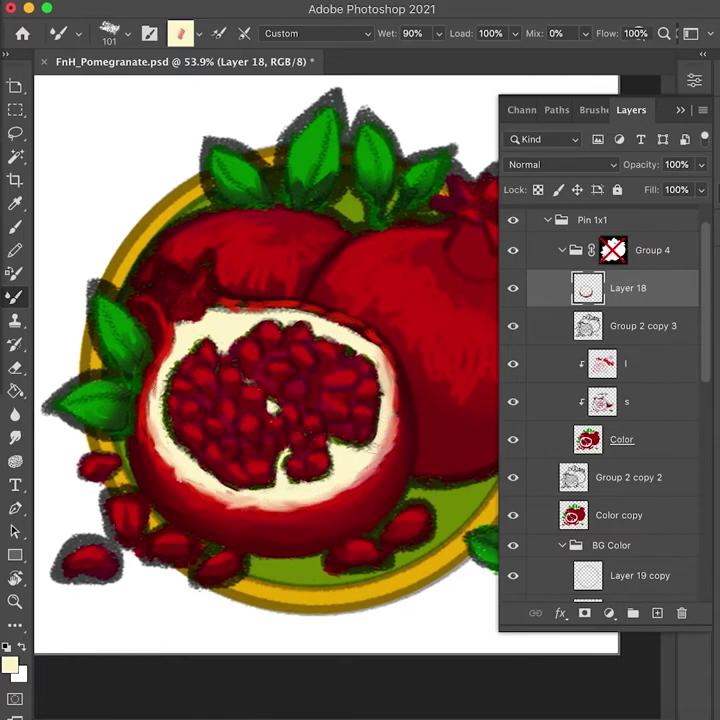
drag(208, 480, 248, 496)
key(super+z)
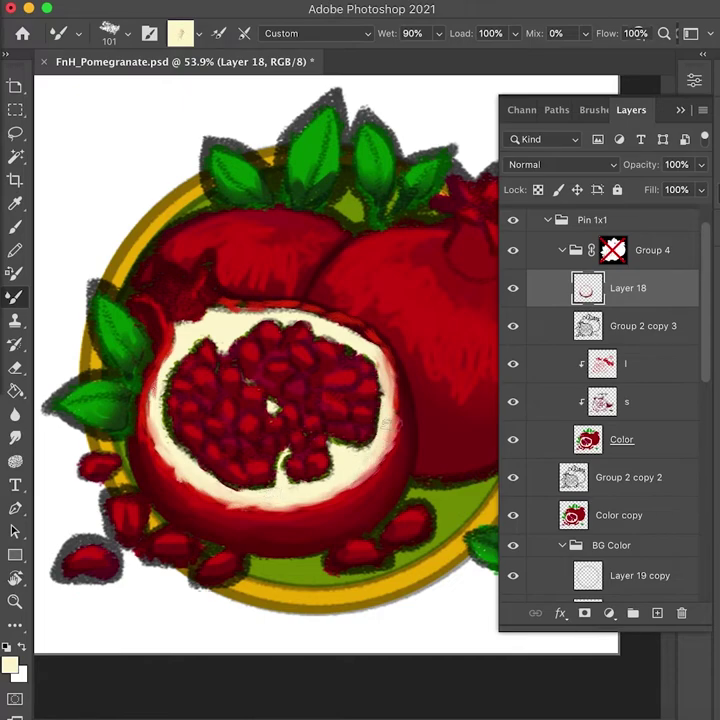
Step: Paint cream over the rind's upper outline and extend it into two pointed tips at the cut pomegranate's crown
drag(385, 376, 385, 352)
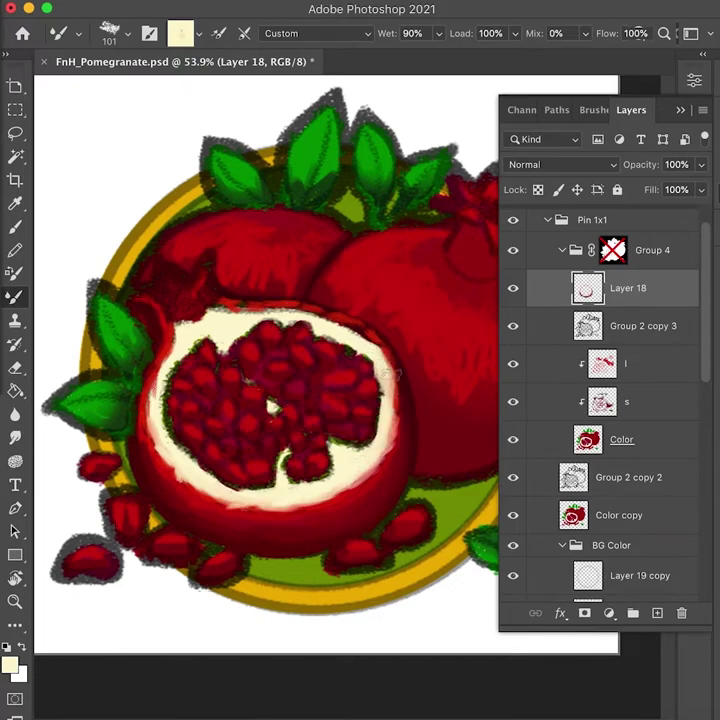
drag(212, 301, 242, 312)
drag(178, 324, 165, 306)
drag(214, 306, 204, 268)
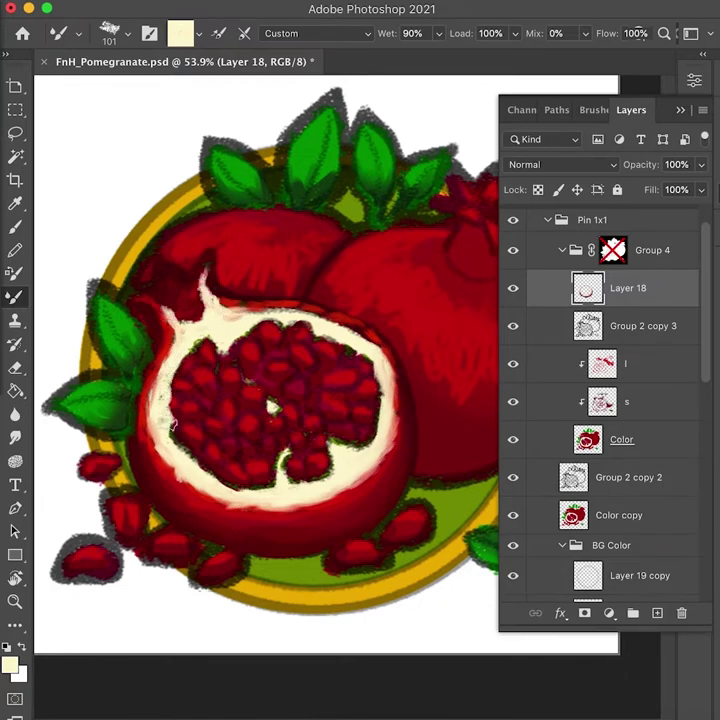
alt+click(211, 465)
drag(201, 460, 235, 483)
key(super+z)
key(super+z)
key(super+z)
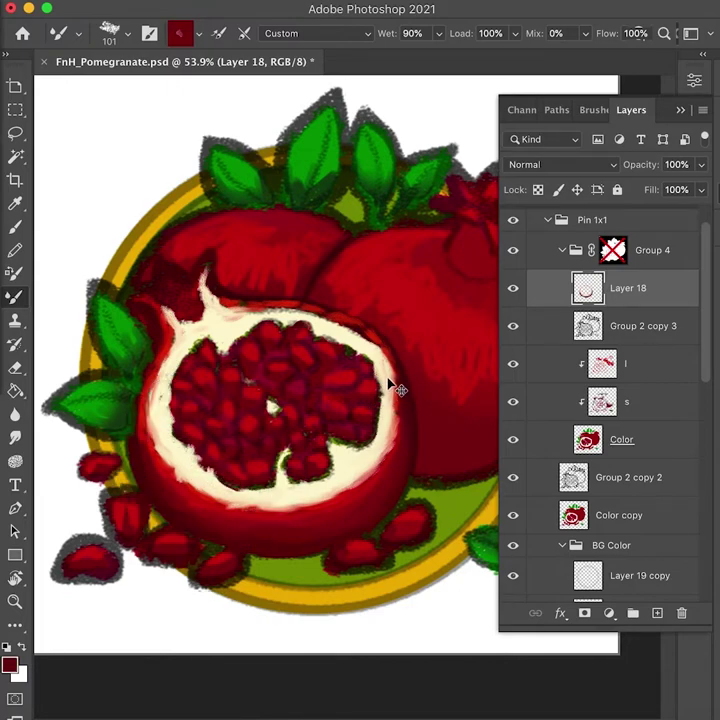
Step: Set the Mixer Brush preset to Dry and clean up the lower seed edges with sampled dark red and cream
click(315, 33)
click(275, 56)
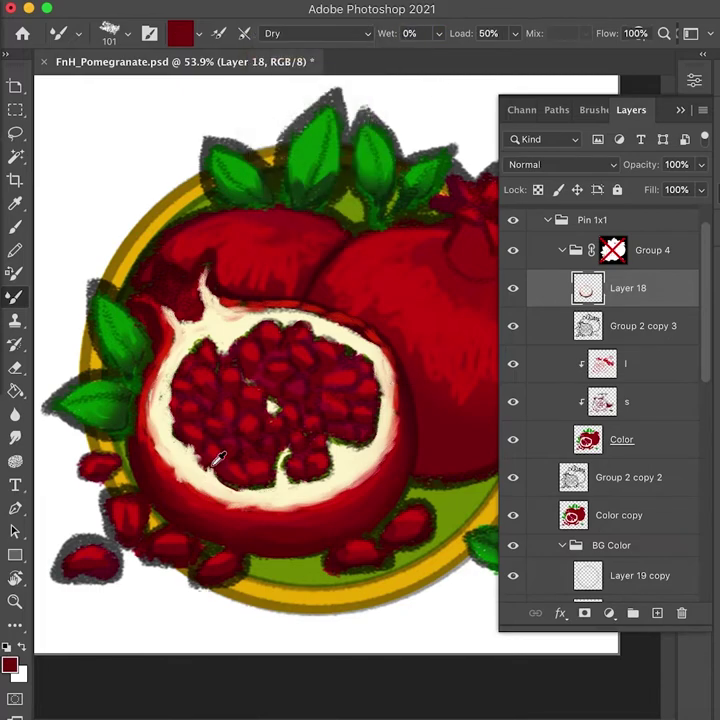
alt+click(193, 437)
alt+click(262, 481)
key(x)
alt+click(240, 464)
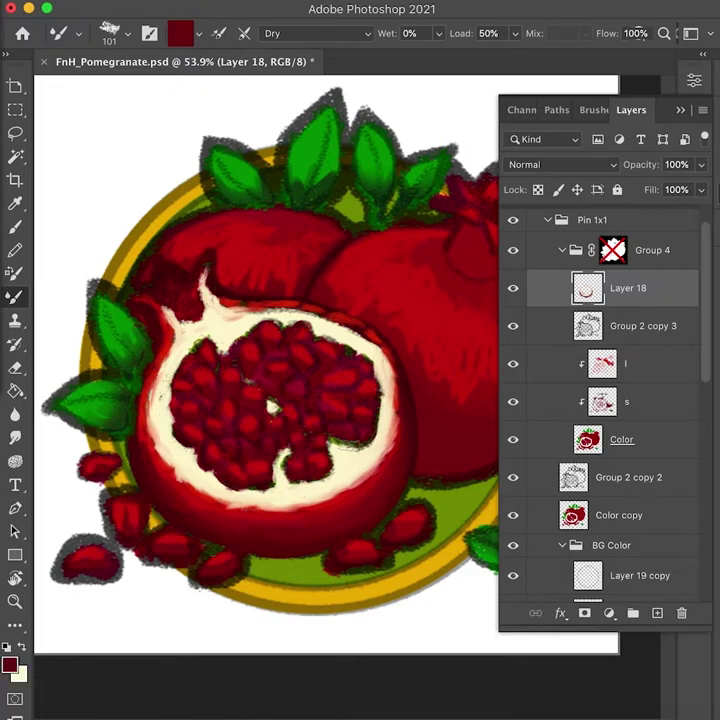
key(x)
drag(314, 404, 310, 417)
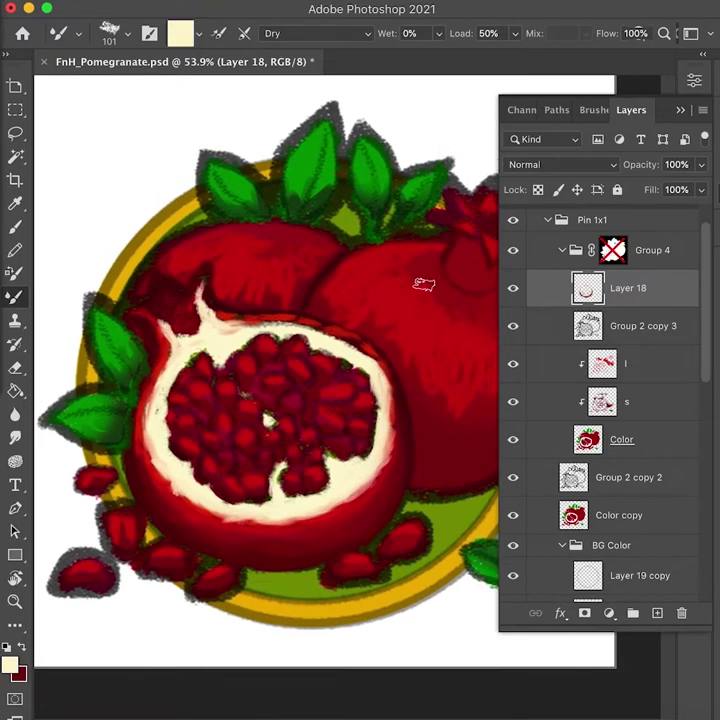
Step: Paint a cream highlight on the right side of the large pomegranate on layer l
click(512, 290)
click(517, 289)
scroll(395, 430, right, 5)
click(612, 368)
drag(403, 345, 414, 388)
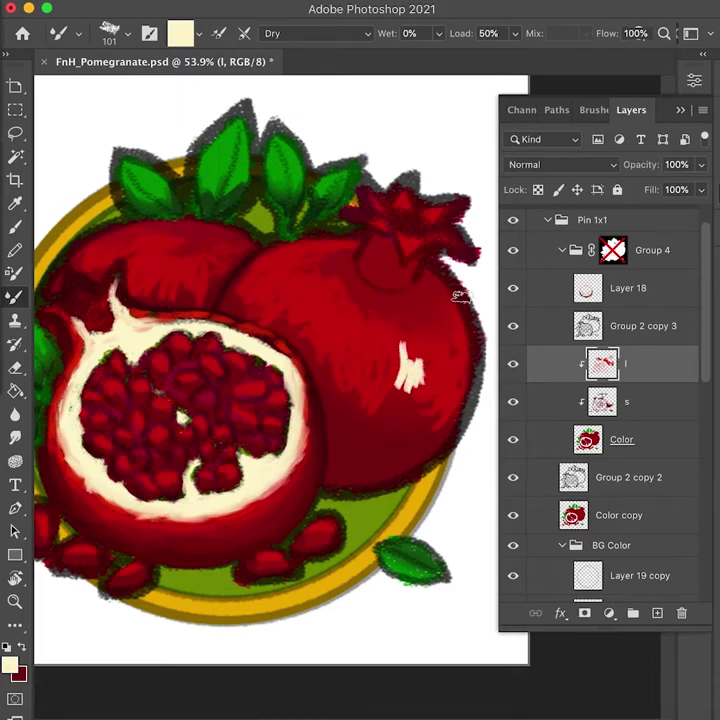
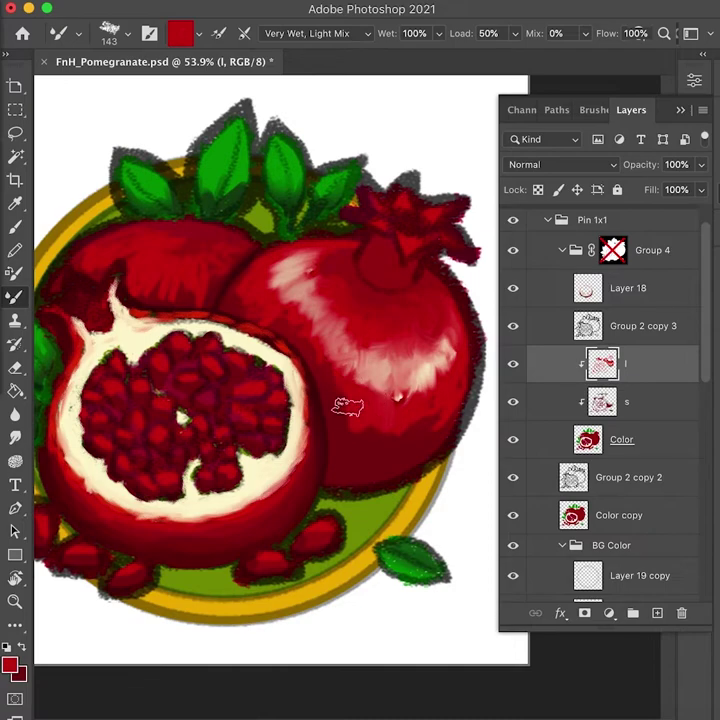
Step: Sample dark reds from the large pomegranate's lower edge and add shading on layer s with the Dry brush preset
alt+click(380, 469)
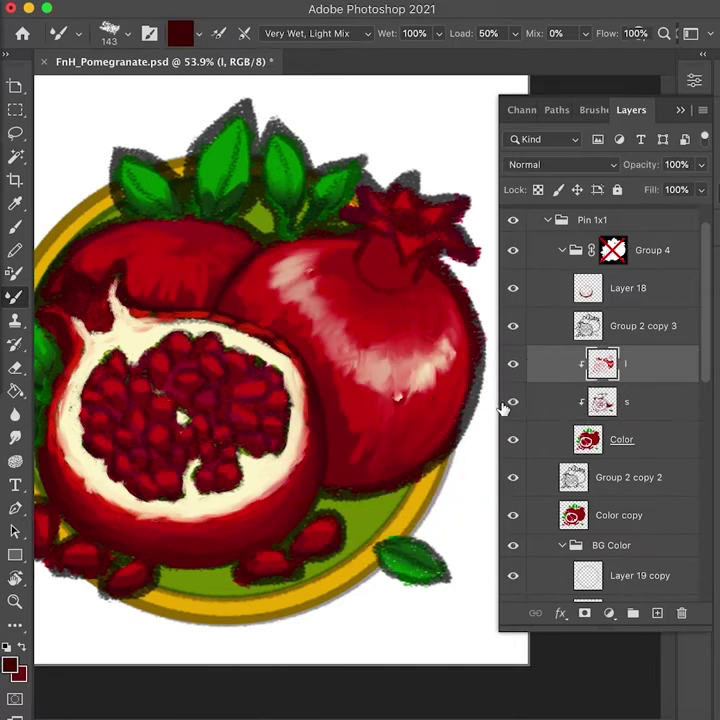
alt+click(410, 465)
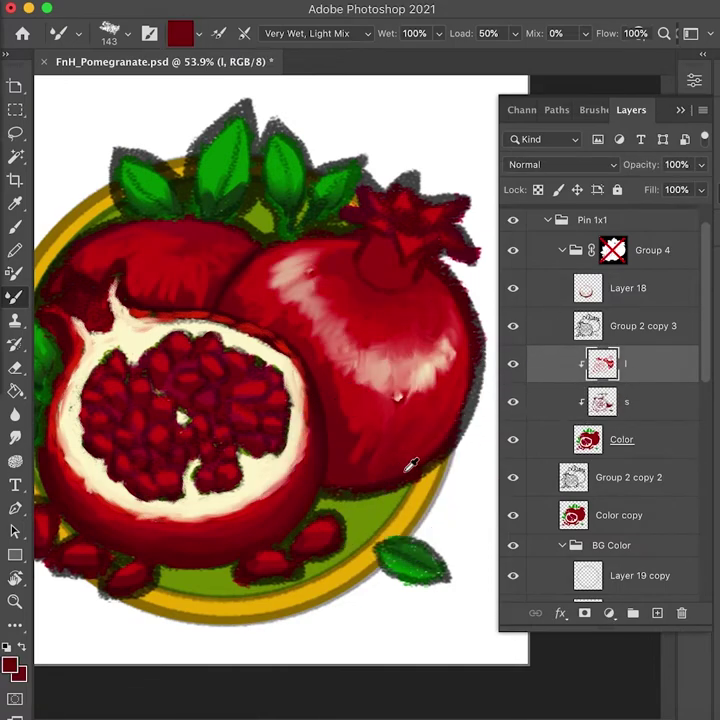
click(672, 412)
click(320, 33)
click(273, 16)
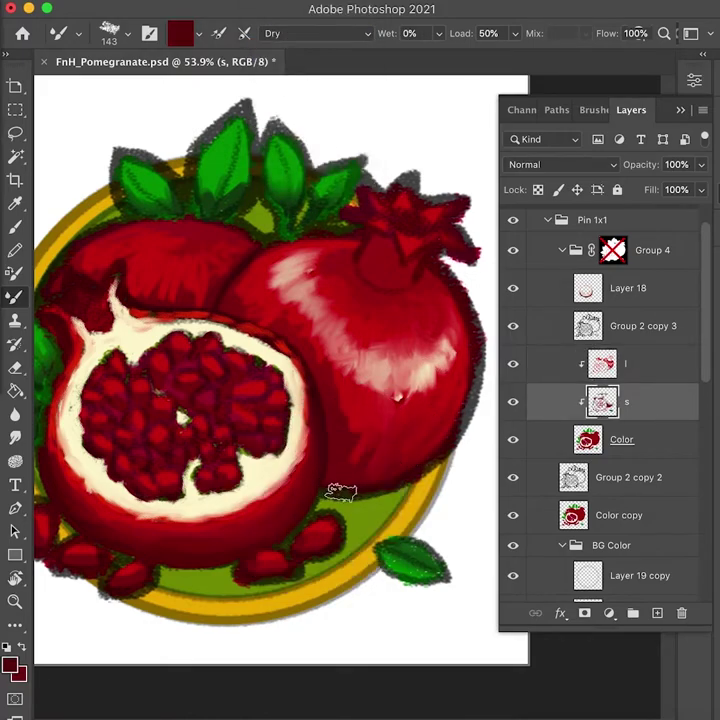
drag(203, 274, 209, 270)
Step: Set the Mixer Brush preset to Dry, Light Load and add a new layer above Group 4
click(632, 289)
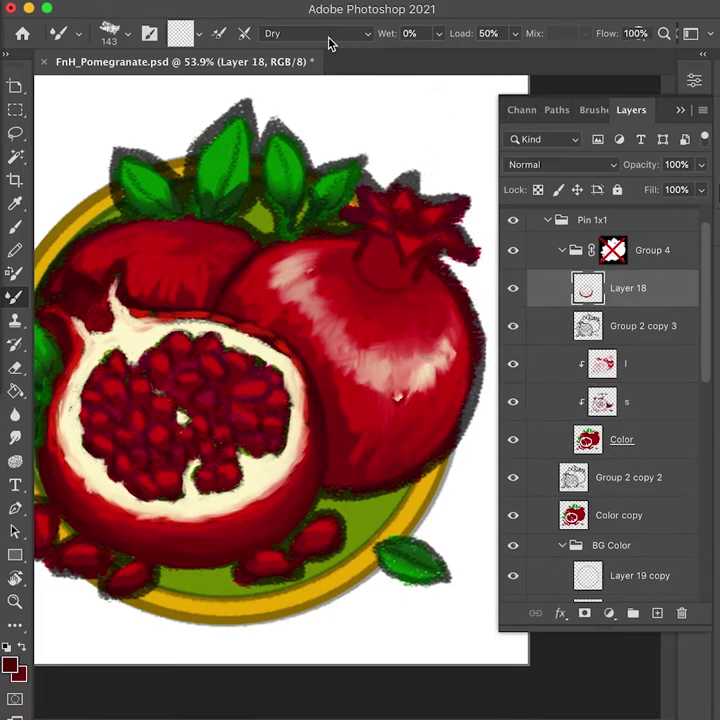
click(332, 37)
click(328, 51)
click(664, 252)
click(657, 613)
drag(640, 288, 638, 233)
drag(425, 128, 428, 196)
key(super+z)
key(Delete)
click(676, 267)
drag(445, 310, 457, 352)
key(super+z)
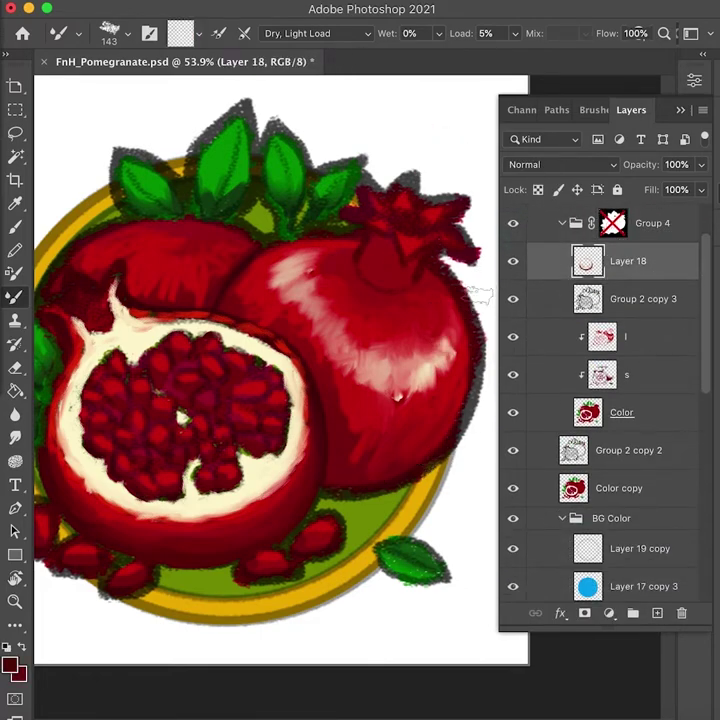
Step: Set the Mixer Brush preset to Dry, Heavy Load and restore the new layer above Group 4
click(338, 40)
click(340, 45)
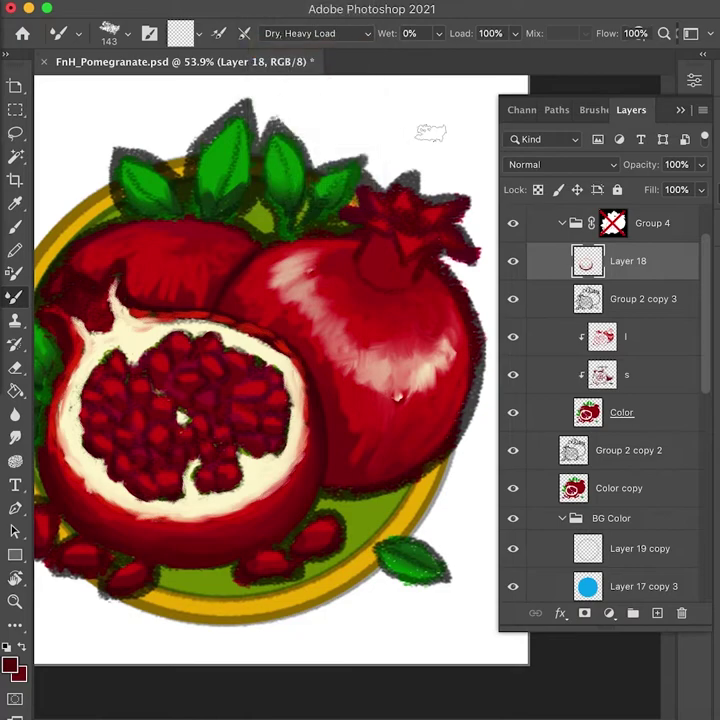
key(super+shift+z)
key(super+shift+z)
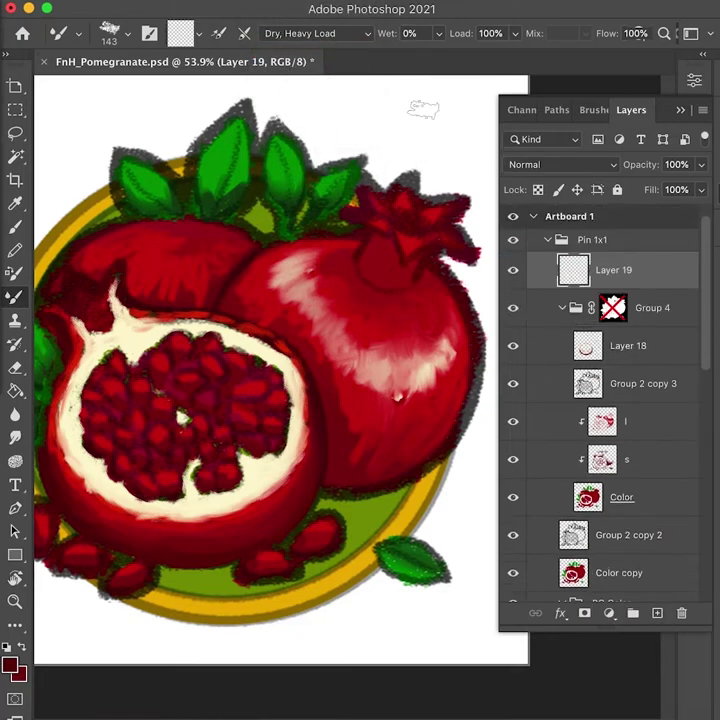
drag(620, 247, 657, 282)
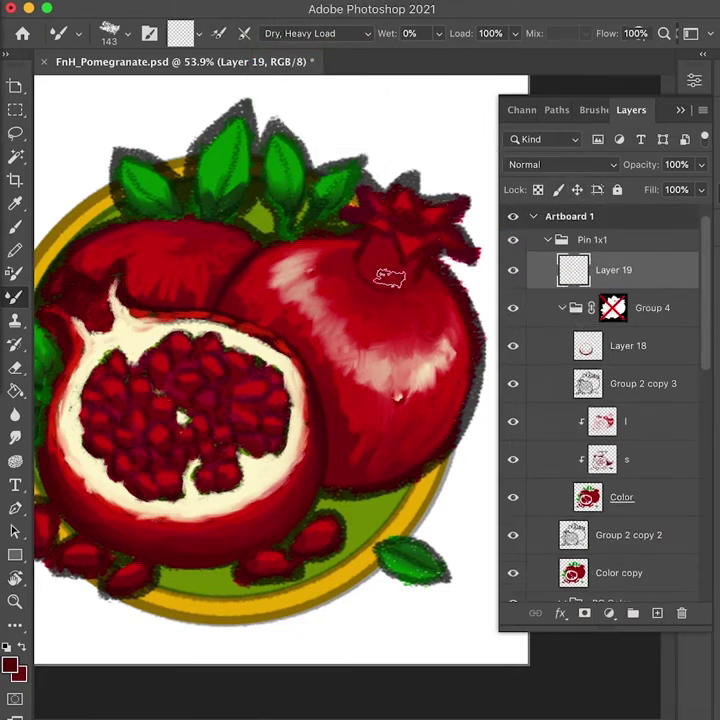
Step: Reduce the brush size to 90 and paint over the large pomegranate's right outline with sampled dark red on Layer 19
alt+click(316, 412)
drag(351, 350, 371, 288)
key(super+z)
key(bracketleft)
key(bracketleft)
key(bracketleft)
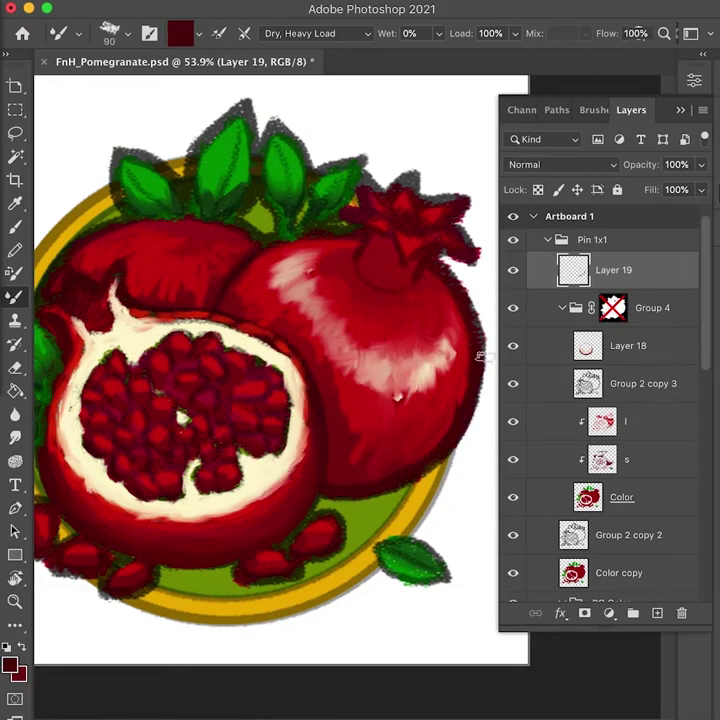
alt+click(447, 360)
mouse_move(434, 309)
mouse_down()
mouse_move(455, 335)
mouse_move(457, 297)
mouse_move(465, 301)
mouse_move(462, 338)
mouse_move(475, 327)
mouse_move(473, 353)
mouse_up()
Step: Set the brush preset to Moist and paint sampled reds and a pale highlight near the large pomegranate's right edge
alt+click(385, 281)
alt+click(452, 332)
click(315, 34)
click(295, 57)
alt+click(474, 322)
alt+click(476, 349)
alt+click(462, 377)
alt+click(452, 380)
alt+click(473, 311)
drag(468, 299, 474, 307)
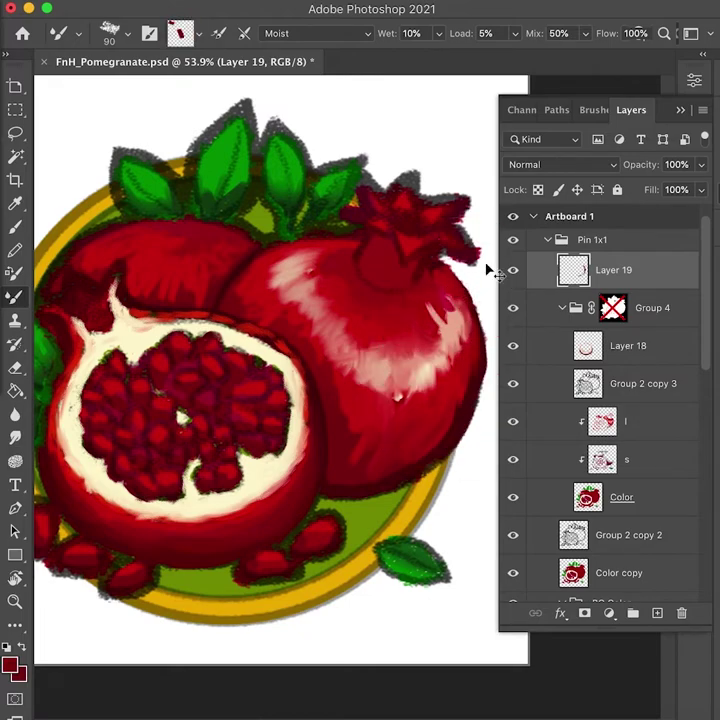
Step: Compare the artwork with Layer 19 hidden and shown, and refine the large pomegranate's highlights with sampled tones
scroll(458, 358, right, 1)
scroll(458, 358, up, 2)
click(514, 271)
click(514, 271)
scroll(492, 490, left, 2)
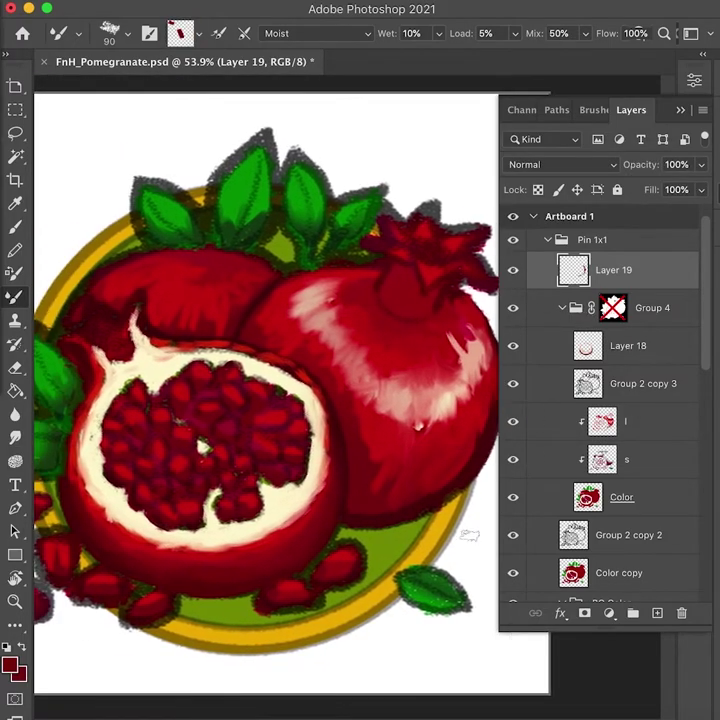
drag(385, 439, 348, 426)
alt+click(438, 441)
drag(406, 382, 408, 352)
alt+click(383, 416)
drag(384, 414, 392, 404)
alt+click(406, 372)
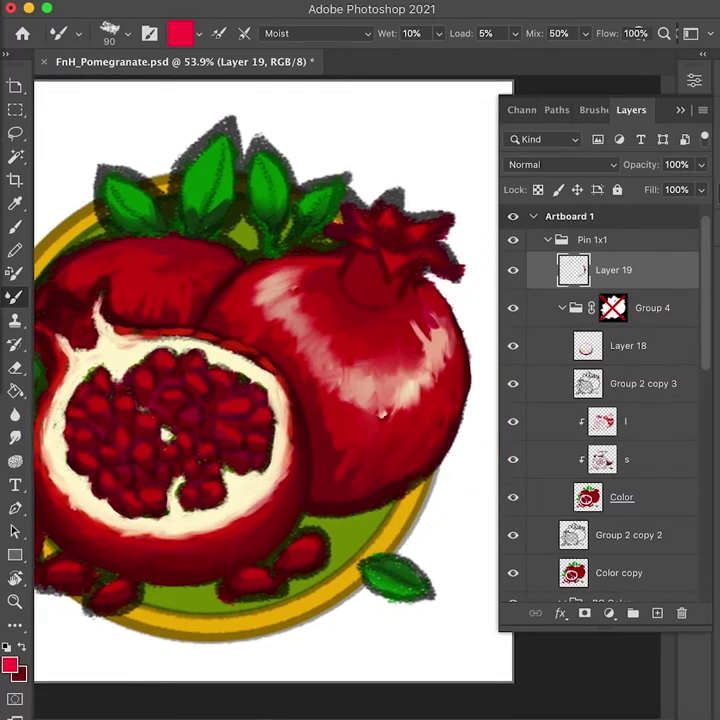
Step: Paint purple shading along the large pomegranate's lower edge and blend it with sampled reds using the Wet, Light Mix preset
alt+click(448, 420)
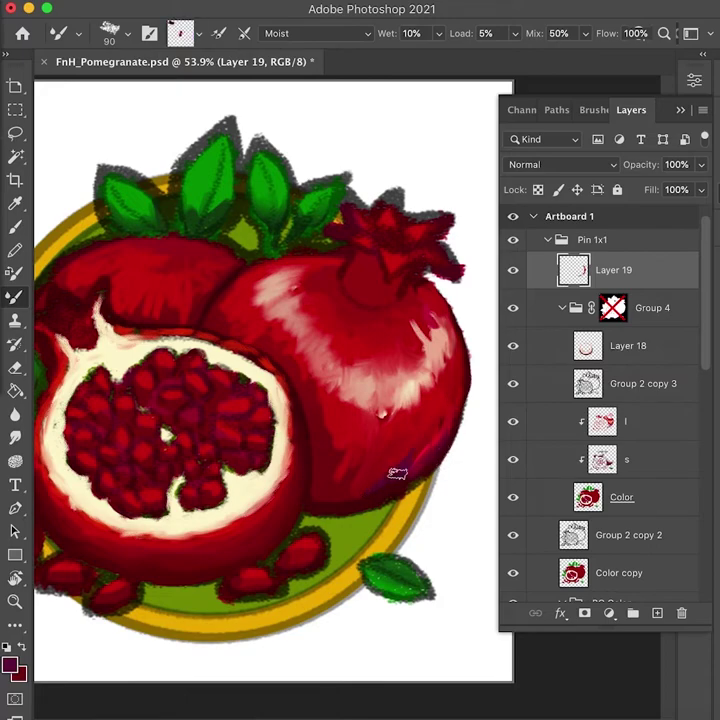
click(315, 33)
click(305, 133)
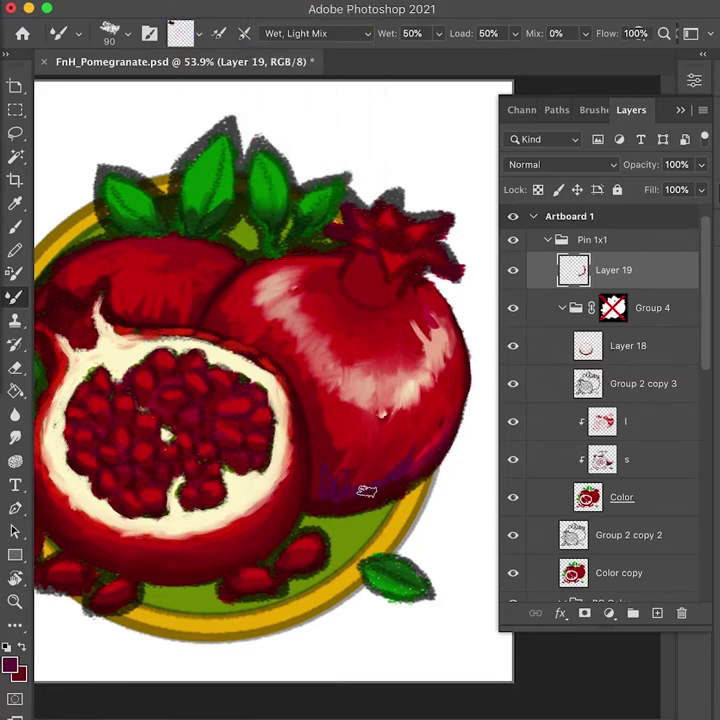
alt+click(329, 498)
alt+click(321, 448)
drag(316, 403, 317, 456)
alt+click(318, 470)
alt+click(326, 442)
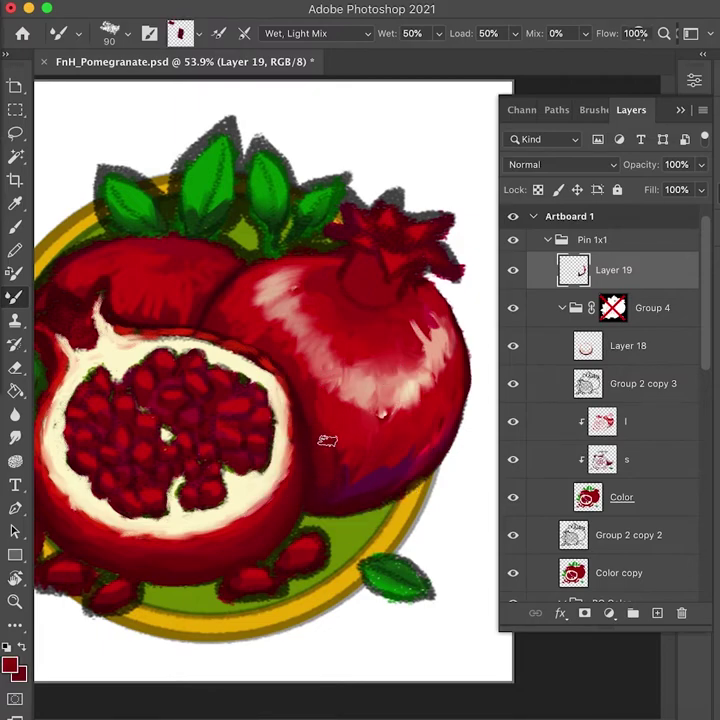
Step: Blend the large pomegranate's lower body and purple shading with sampled reds, enlarging the brush to 143
alt+click(340, 488)
alt+click(373, 421)
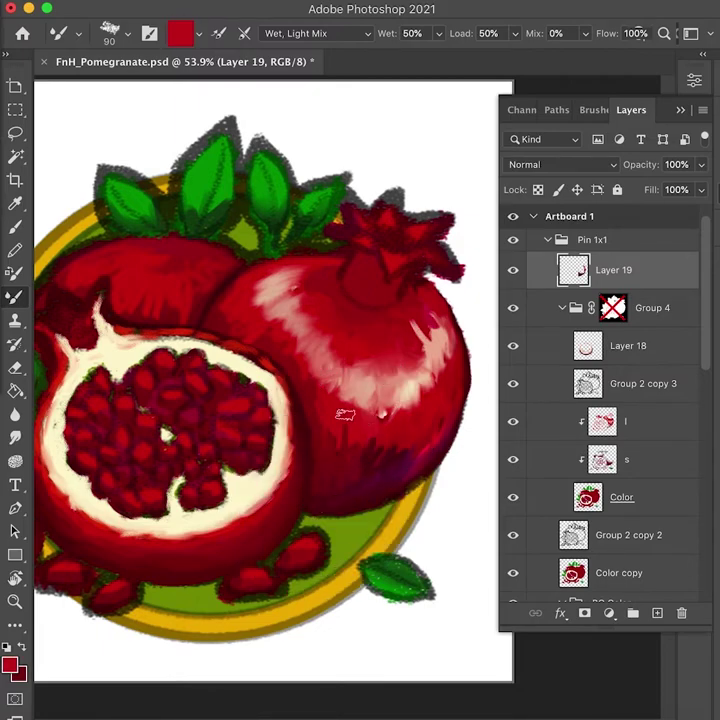
alt+click(350, 460)
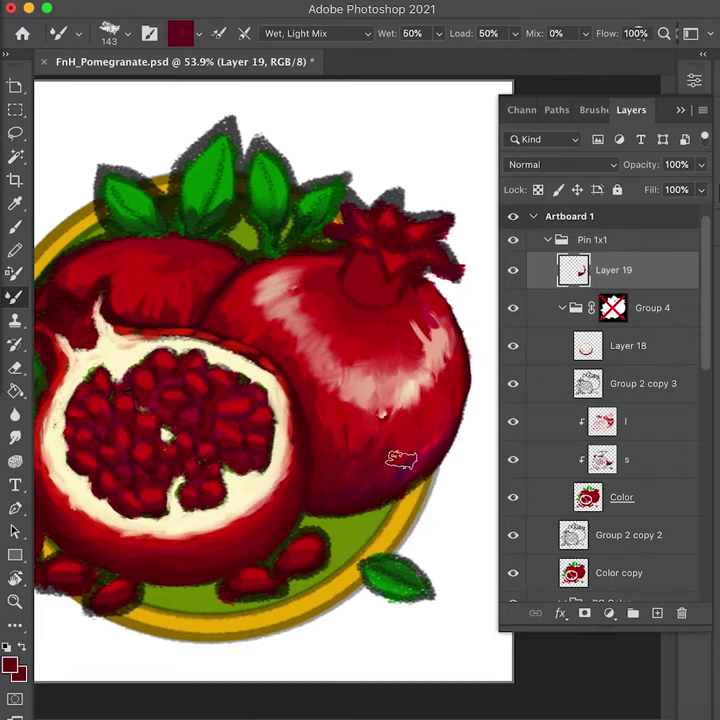
drag(382, 485, 446, 420)
alt+click(377, 423)
alt+click(347, 495)
alt+click(403, 447)
alt+click(432, 455)
drag(444, 440, 461, 422)
alt+click(404, 475)
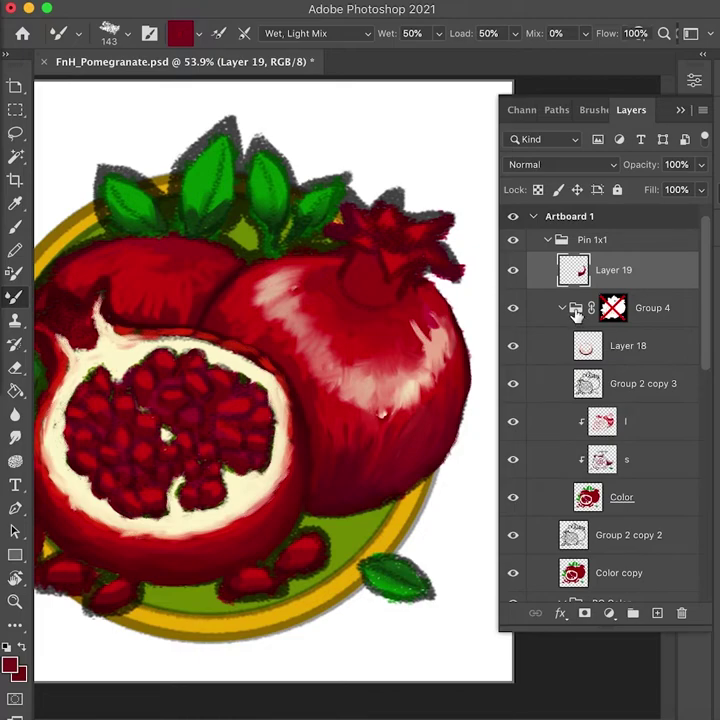
Step: Create a group named Selector directly above Group 4
click(552, 348)
click(672, 305)
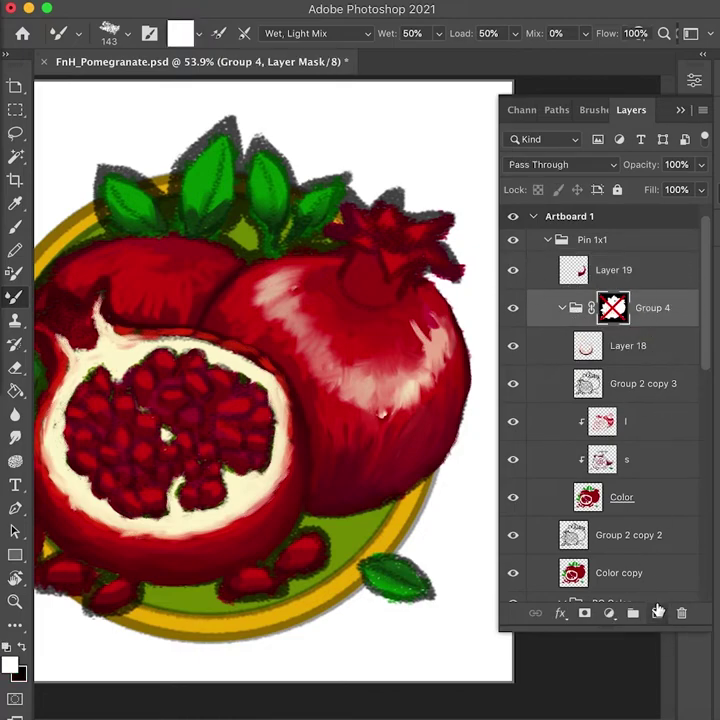
click(634, 613)
text(Selector)
key(Return)
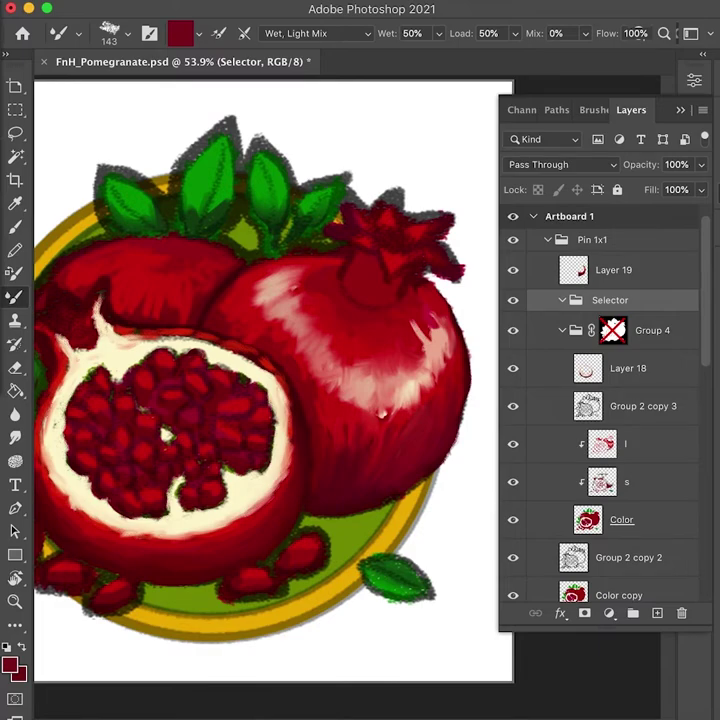
Step: Hide Layer 18 and raise the opacity of the Group 2 copy 2 line art, keeping Group 2 copy 3 shown
scroll(265, 380, up, 1)
click(513, 368)
click(514, 406)
drag(355, 405, 348, 412)
click(613, 552)
drag(634, 166, 659, 178)
click(645, 411)
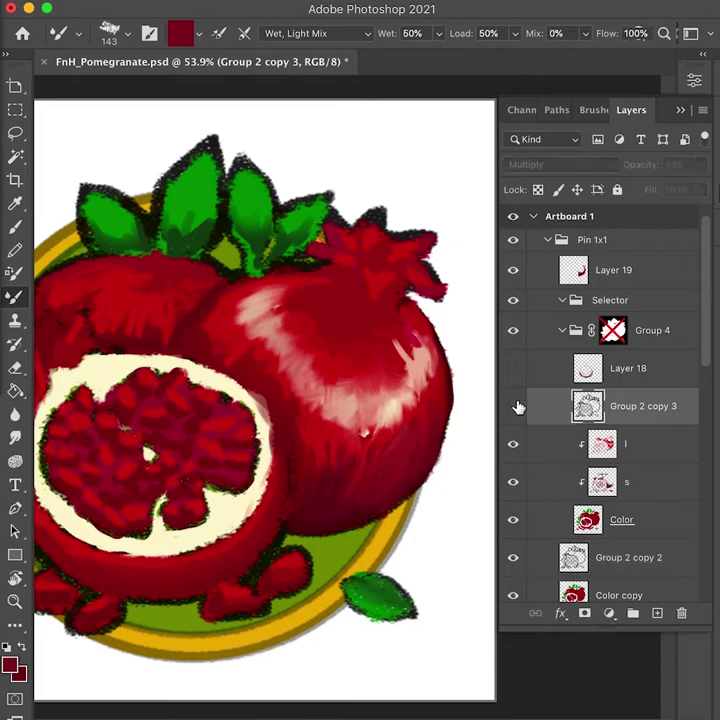
click(514, 406)
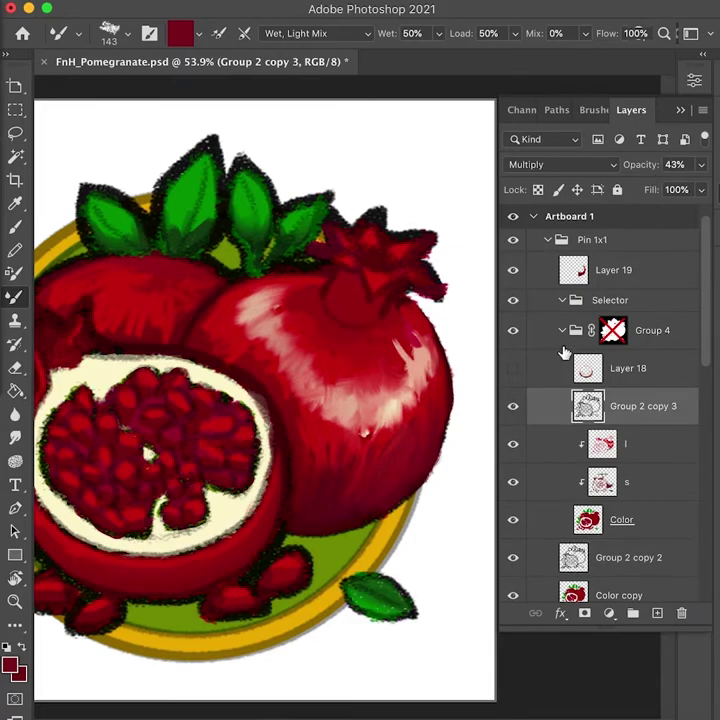
drag(291, 447, 332, 449)
key(super+Tab)
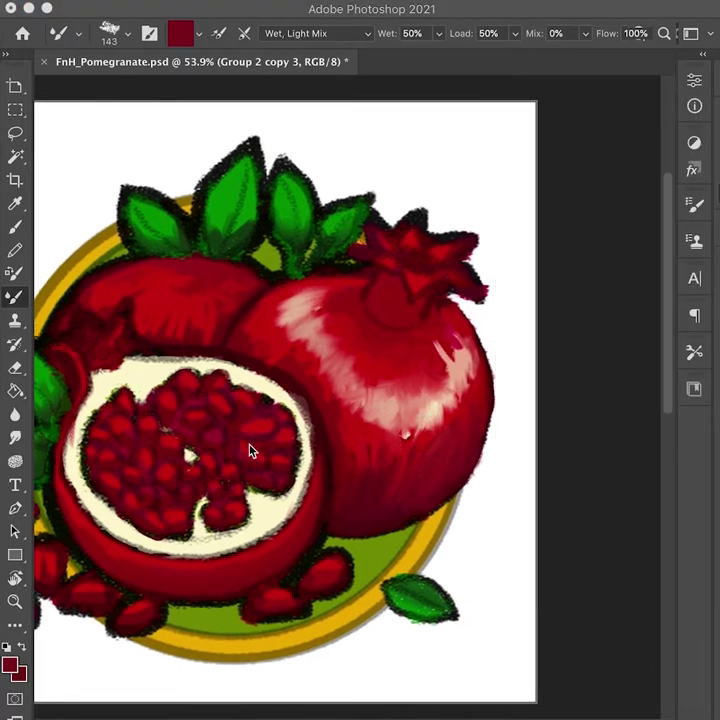
Step: Move the Selector group above Layer 19 inside the Pin 1x1 group
key(F7)
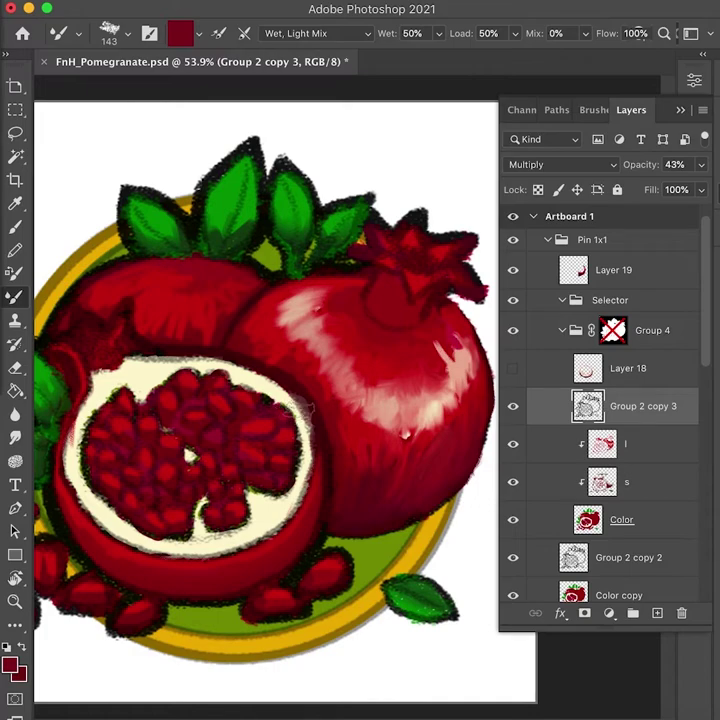
drag(333, 380, 265, 394)
drag(424, 380, 462, 392)
drag(653, 166, 682, 168)
drag(648, 406, 662, 254)
key(super+z)
drag(628, 302, 660, 255)
Step: Make an elliptical selection around the large pomegranate's round body with a 0 px feather
key(m)
drag(420, 521, 464, 553)
key(shift+m)
drag(328, 435, 195, 322)
drag(391, 436, 503, 578)
click(262, 33)
text(0)
key(Return)
drag(424, 491, 387, 475)
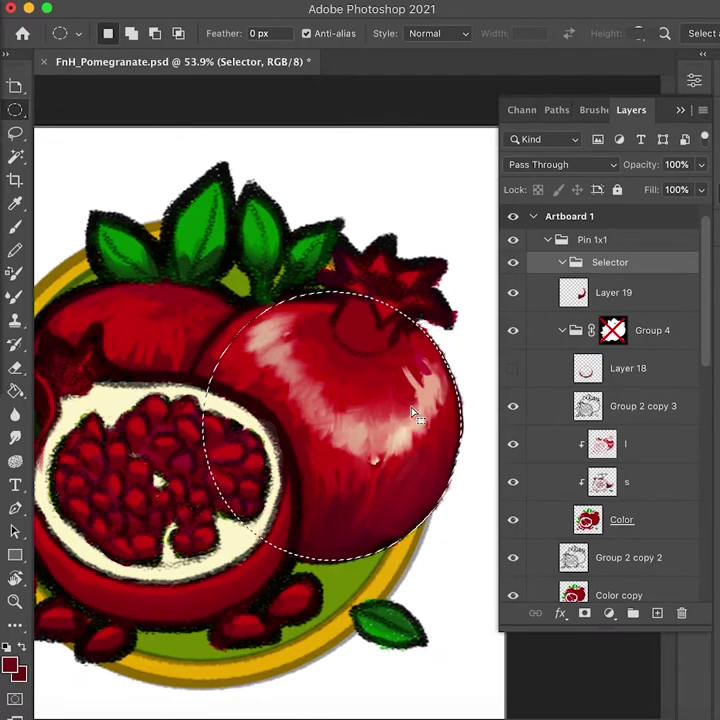
Step: Fill the selected circle with purple on a new layer in the Selector group, and set the group's opacity to 75%
click(657, 613)
click(15, 391)
click(386, 354)
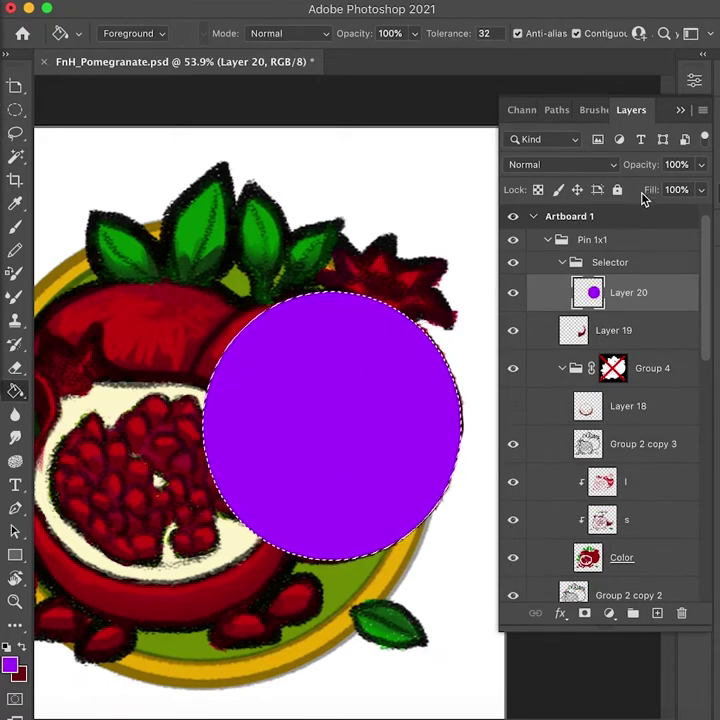
click(625, 262)
drag(654, 167, 637, 170)
key(super+d)
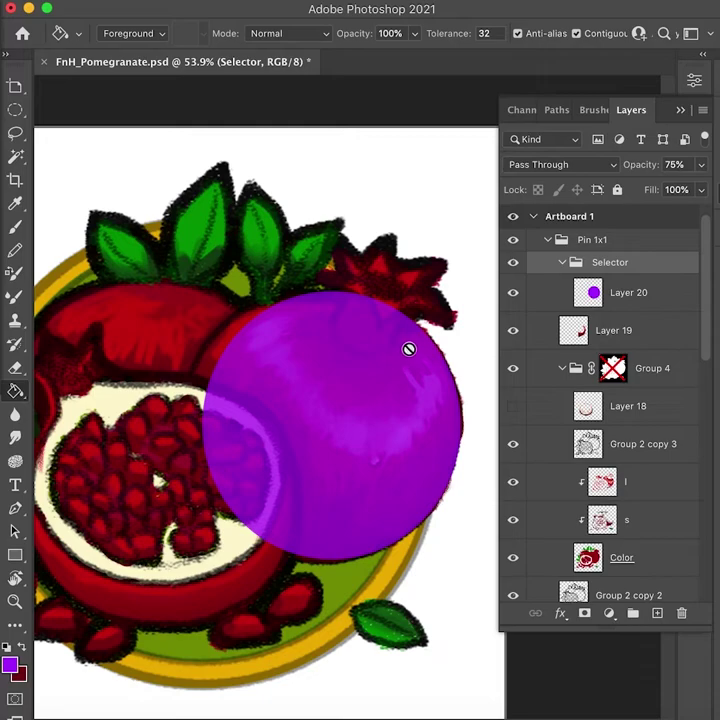
Step: Paint purple on Layer 20 over the large pomegranate's upper-left edge with the Hard Round brush, using sizes 107 and 78
click(594, 110)
drag(704, 244, 704, 230)
click(628, 317)
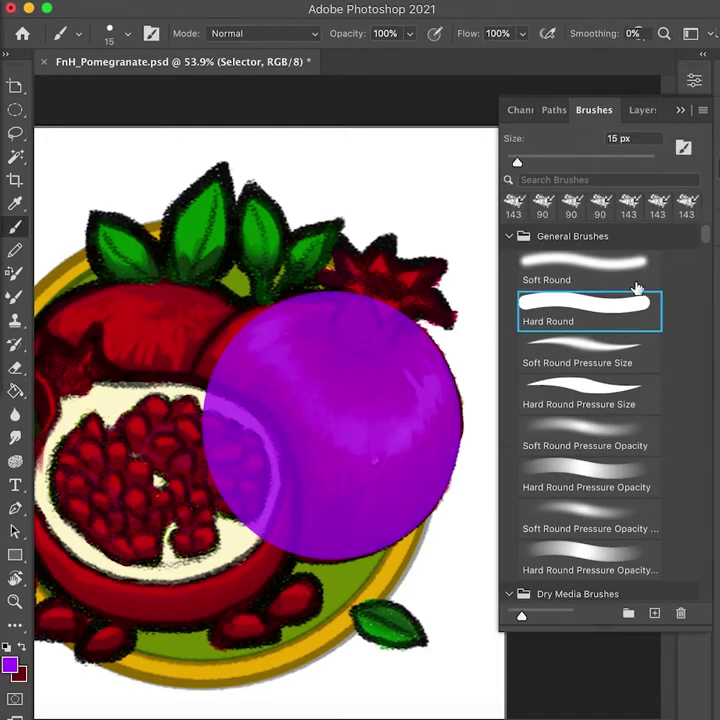
click(681, 110)
click(718, 186)
click(629, 293)
key(bracketright)
key(bracketright)
key(bracketright)
key(bracketright)
key(bracketright)
key(bracketright)
key(bracketright)
key(bracketright)
key(bracketright)
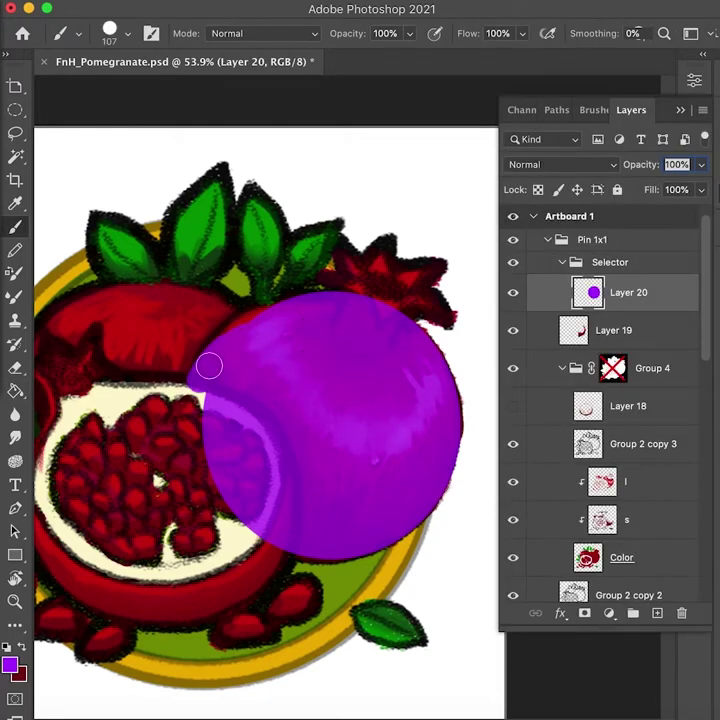
mouse_move(306, 345)
mouse_down()
mouse_move(320, 363)
mouse_move(400, 365)
mouse_up()
drag(222, 390, 207, 390)
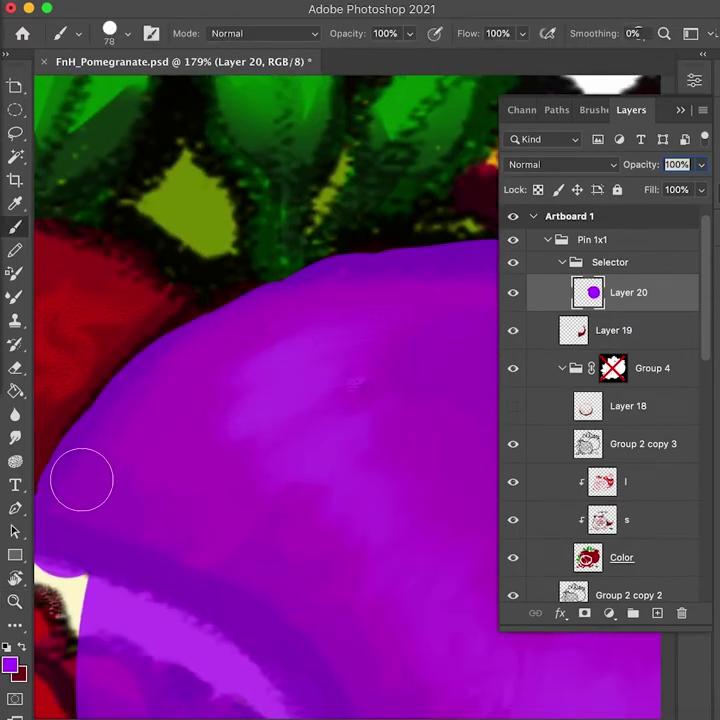
drag(90, 468, 145, 447)
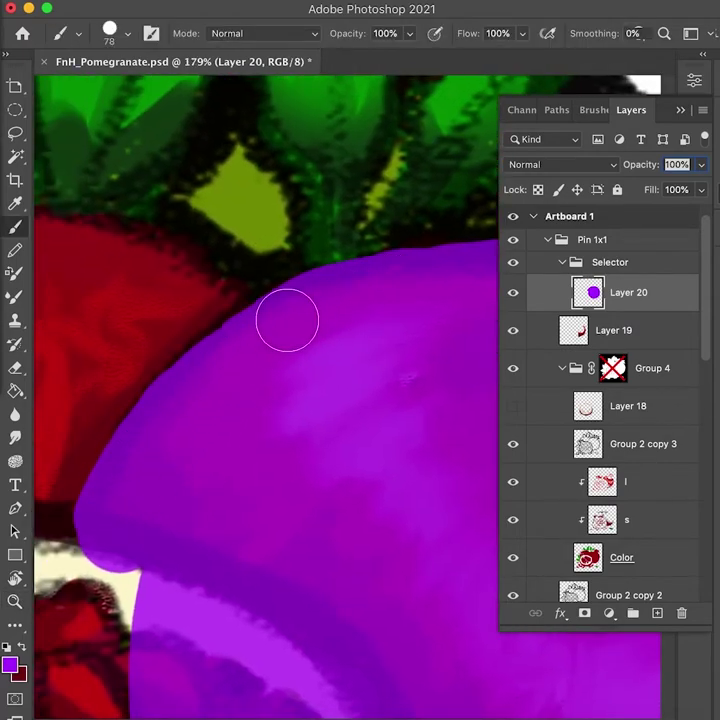
Step: Clean up the purple shape's upper-left edge with a hard eraser sized 97
key(e)
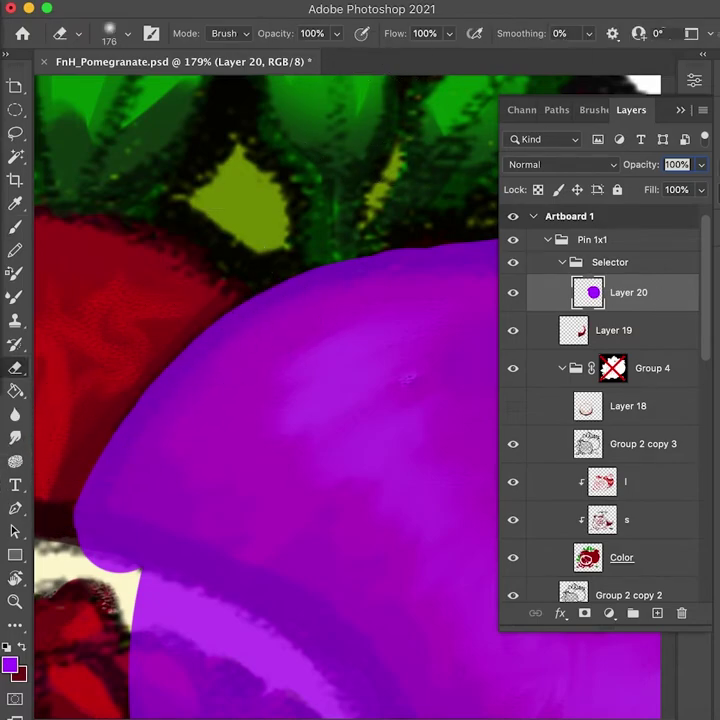
click(716, 165)
drag(240, 350, 200, 350)
drag(257, 396, 381, 384)
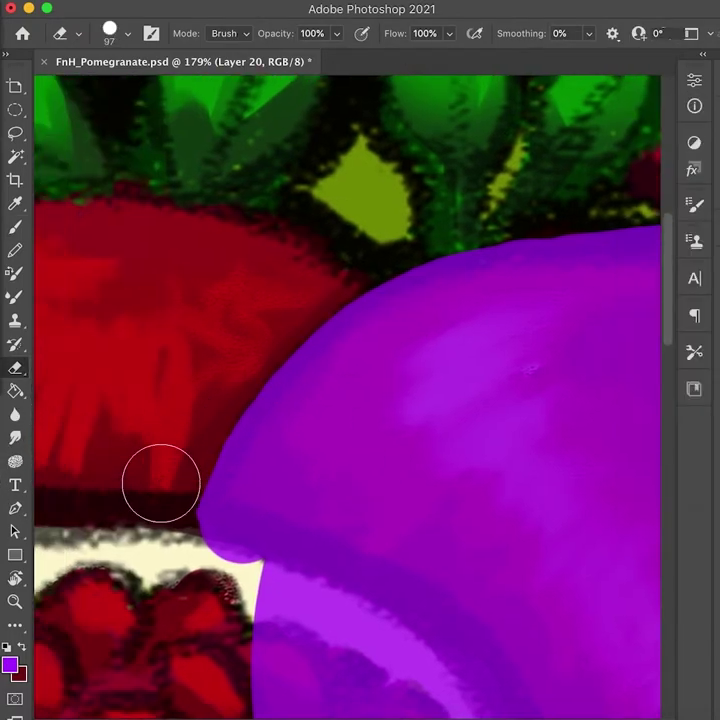
drag(410, 286, 226, 320)
drag(490, 240, 328, 221)
Step: Paint purple over the left points of the large pomegranate's crown, using a brush size of 24 for the narrow tips
key(b)
drag(419, 222, 476, 248)
drag(459, 197, 426, 382)
drag(426, 382, 405, 382)
drag(332, 272, 380, 382)
drag(329, 280, 321, 280)
mouse_move(316, 228)
mouse_down()
mouse_move(318, 272)
mouse_move(344, 264)
mouse_move(346, 254)
mouse_move(396, 354)
mouse_up()
mouse_move(295, 381)
mouse_down()
mouse_move(322, 367)
mouse_move(378, 384)
mouse_move(391, 422)
mouse_move(322, 382)
mouse_move(245, 382)
mouse_up()
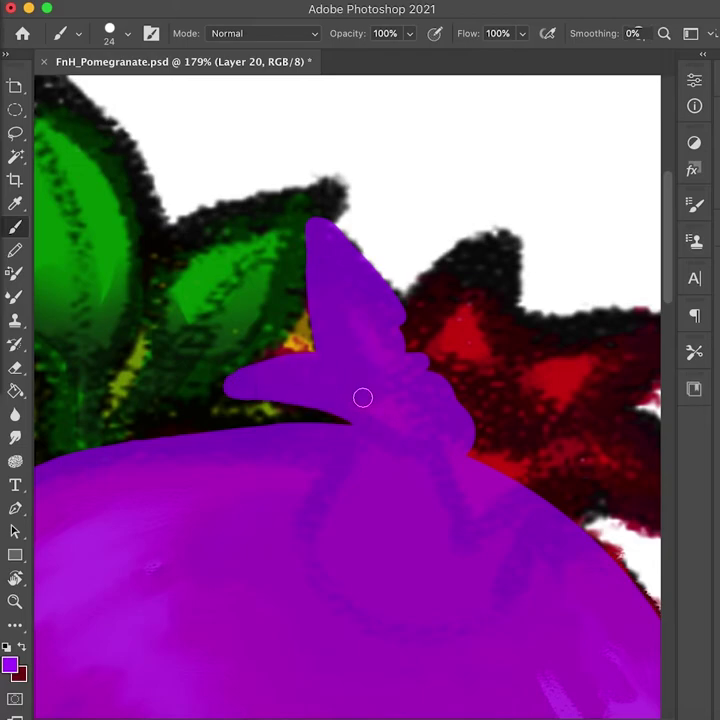
Step: Block in the center and right points of the large pomegranate's crown with purple at brush size 71
mouse_move(480, 267)
mouse_down()
mouse_move(468, 374)
mouse_move(508, 405)
mouse_up()
mouse_move(450, 392)
mouse_down()
mouse_move(487, 464)
mouse_move(570, 488)
mouse_up()
drag(526, 399, 398, 395)
mouse_move(300, 324)
mouse_down()
mouse_move(442, 352)
mouse_move(438, 399)
mouse_move(456, 479)
mouse_up()
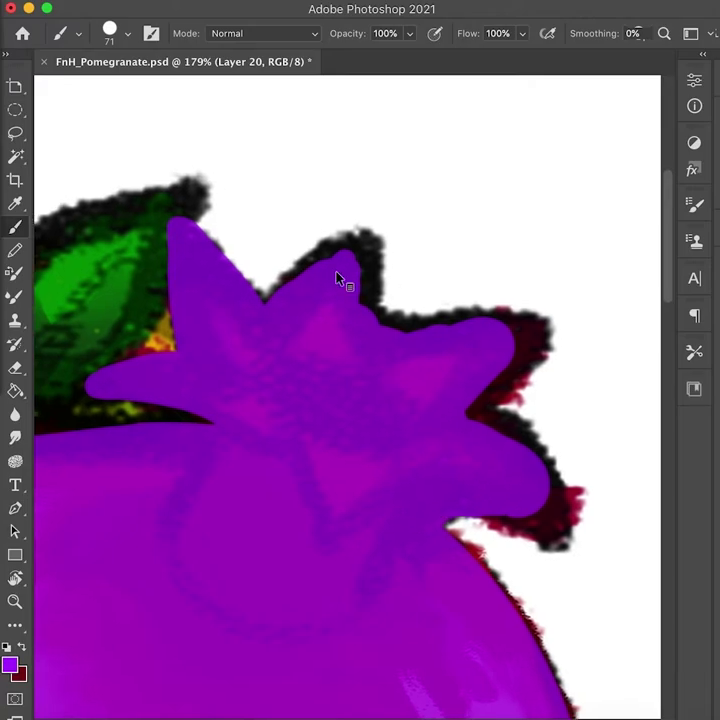
Step: Extend the purple to the tips of the crown's right points with the brush reduced to 38
key(bracketleft)
key(bracketleft)
key(bracketleft)
drag(361, 273, 271, 322)
mouse_move(444, 361)
mouse_down()
mouse_move(511, 352)
mouse_move(394, 337)
mouse_up()
drag(506, 452, 452, 431)
mouse_move(446, 465)
mouse_down()
mouse_move(493, 506)
mouse_move(442, 408)
mouse_move(478, 452)
mouse_up()
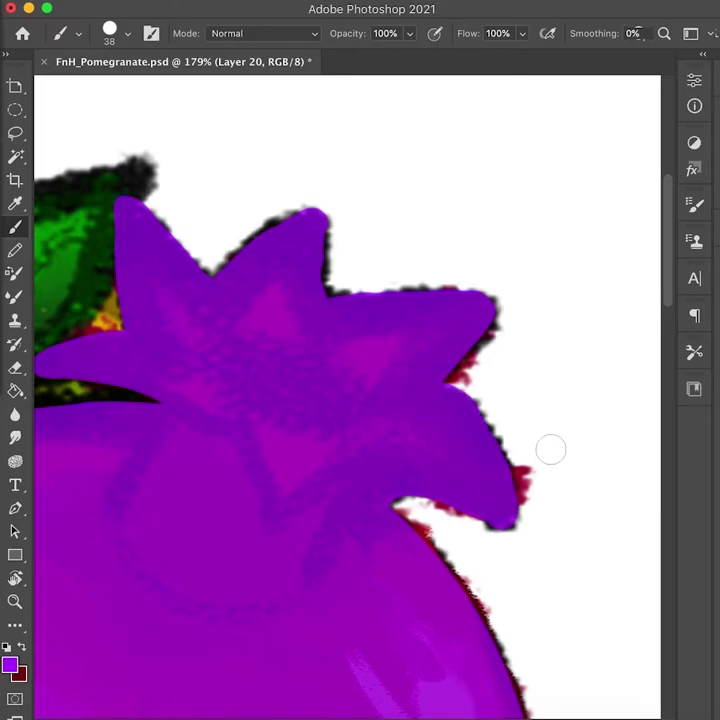
Step: Paint purple up to the large pomegranate's bottom and right edges at brush size 38
scroll(551, 413, right, 2)
scroll(551, 413, down, 2)
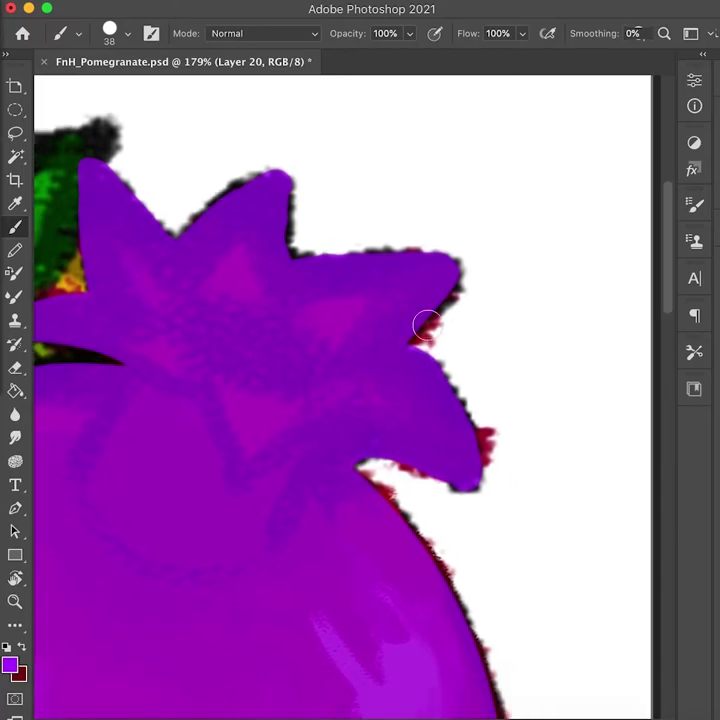
scroll(449, 405, left, 2)
scroll(545, 434, down, 5)
scroll(545, 434, right, 2)
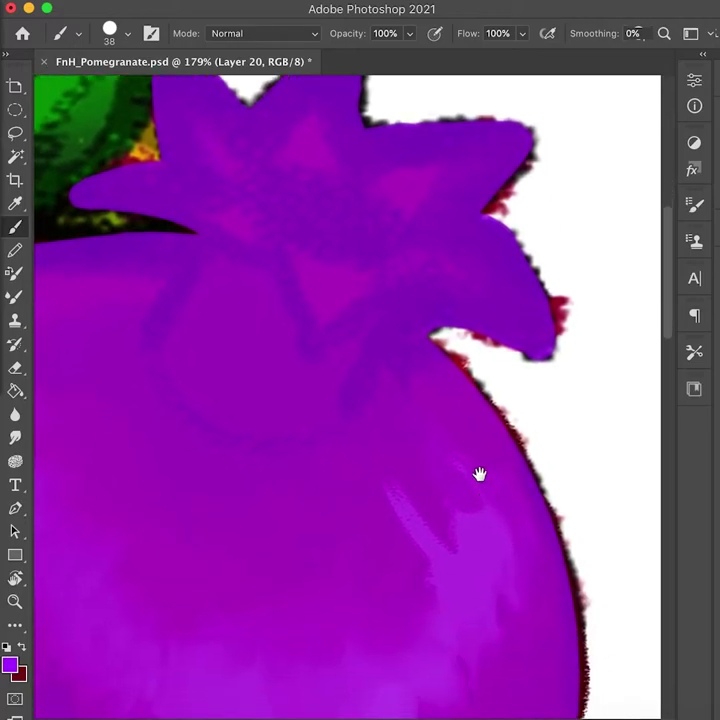
scroll(520, 540, down, 8)
scroll(209, 495, left, 3)
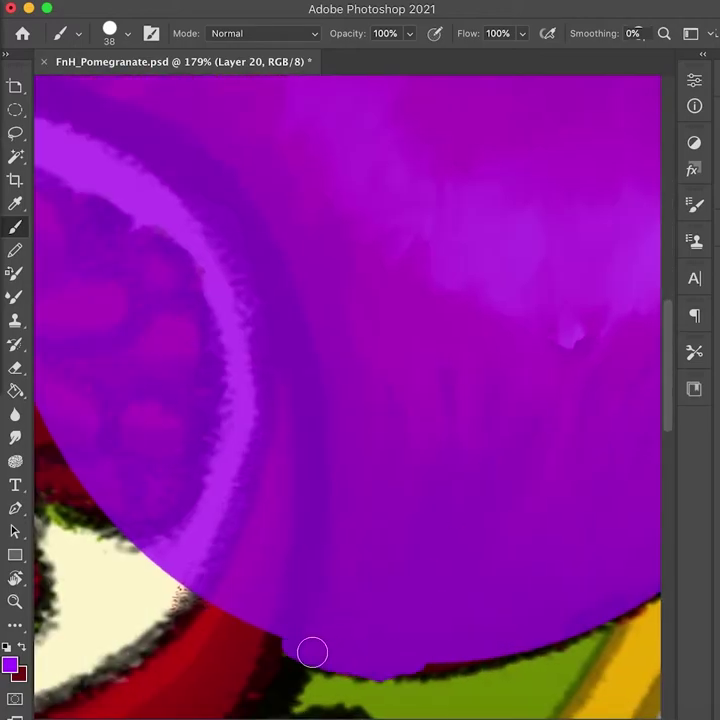
drag(547, 572, 436, 561)
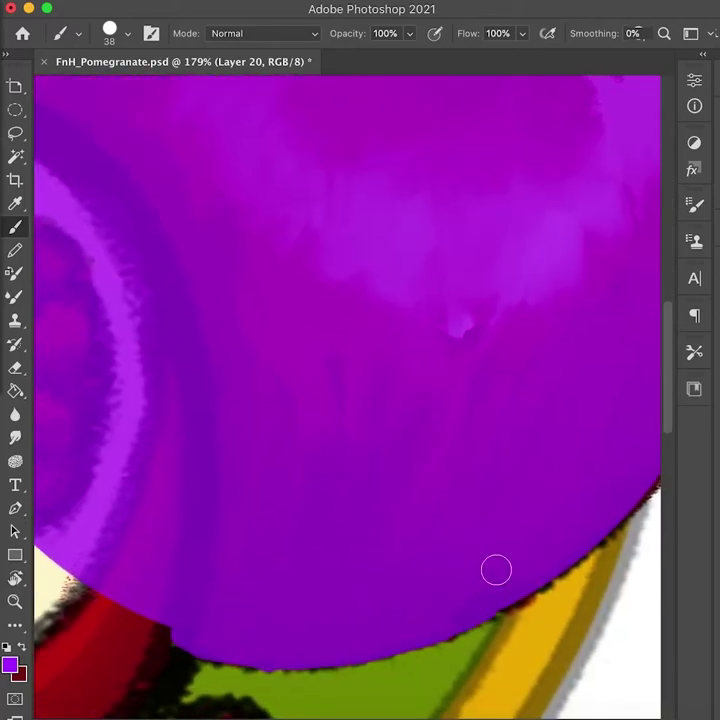
scroll(589, 467, right, 3)
scroll(495, 485, up, 4)
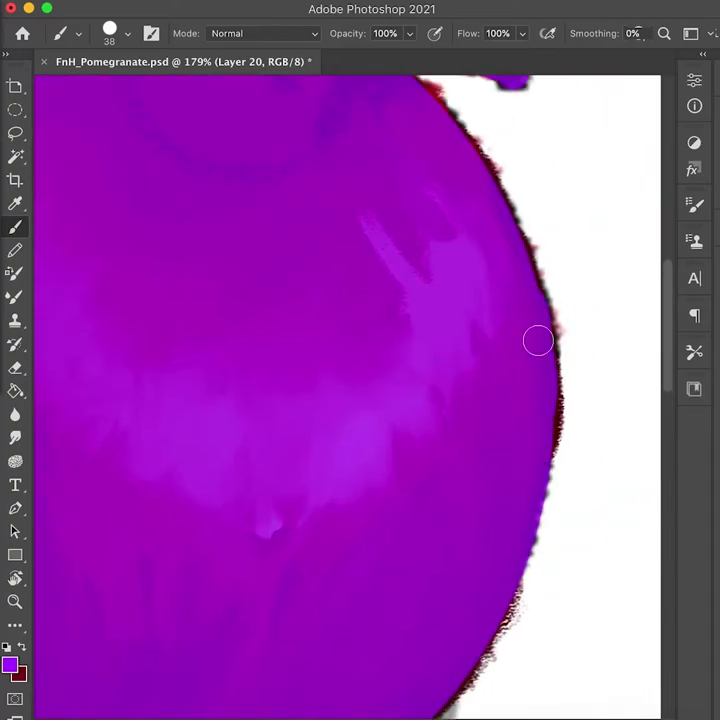
scroll(534, 373, up, 1)
drag(504, 297, 525, 397)
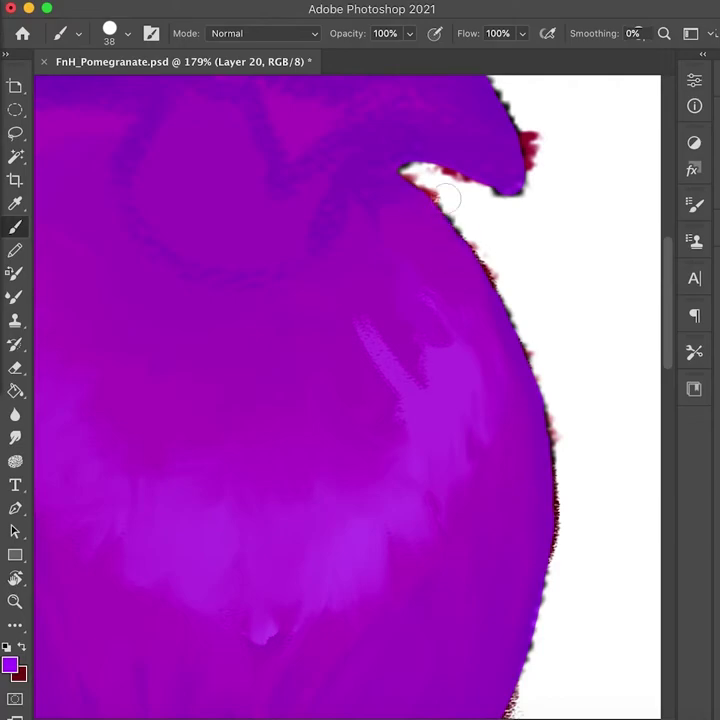
Step: Clean the purple edge in the notch beneath the crown's lower-right point with a size 28 eraser
key(e)
drag(464, 189, 400, 196)
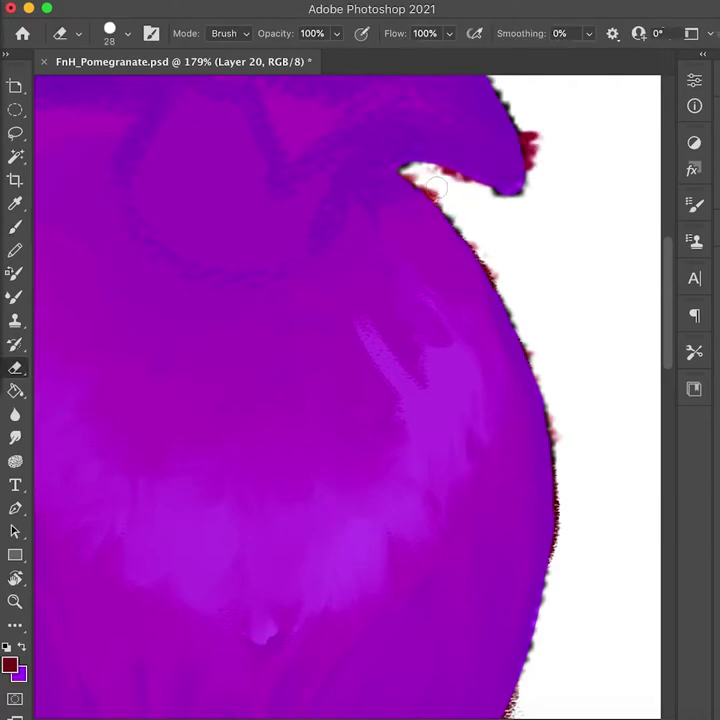
drag(554, 308, 580, 415)
mouse_move(500, 575)
mouse_down()
mouse_move(392, 442)
mouse_move(392, 302)
mouse_up()
Step: Lasso and delete the purple areas overlapping the cut pomegranate, and deselect
key(l)
drag(183, 412, 115, 482)
key(Delete)
mouse_move(297, 487)
mouse_down()
mouse_move(293, 661)
mouse_move(170, 460)
mouse_up()
key(Delete)
mouse_move(174, 396)
mouse_down()
mouse_move(255, 563)
mouse_move(112, 506)
mouse_up()
key(Delete)
key(super+d)
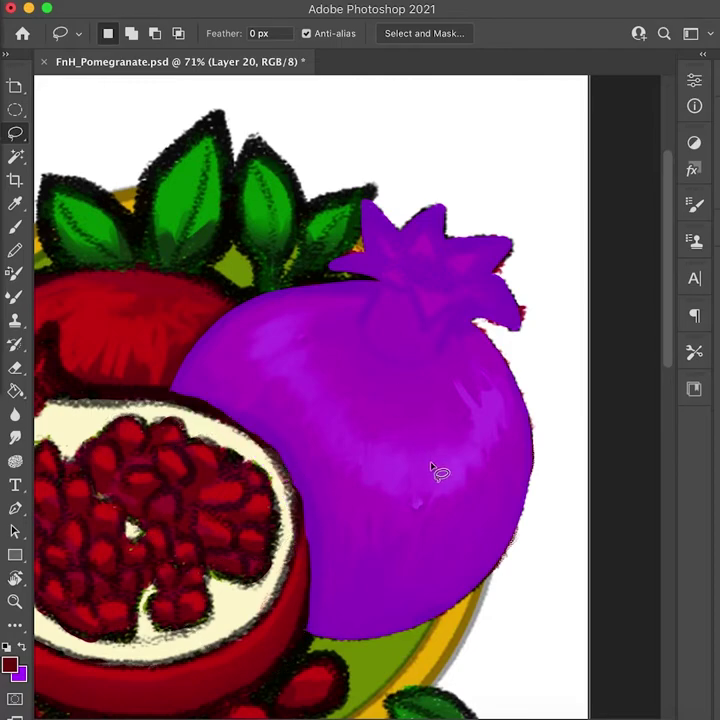
Step: Rename the purple pomegranate layer PM 2
drag(478, 388, 518, 358)
click(718, 165)
double_click(647, 290)
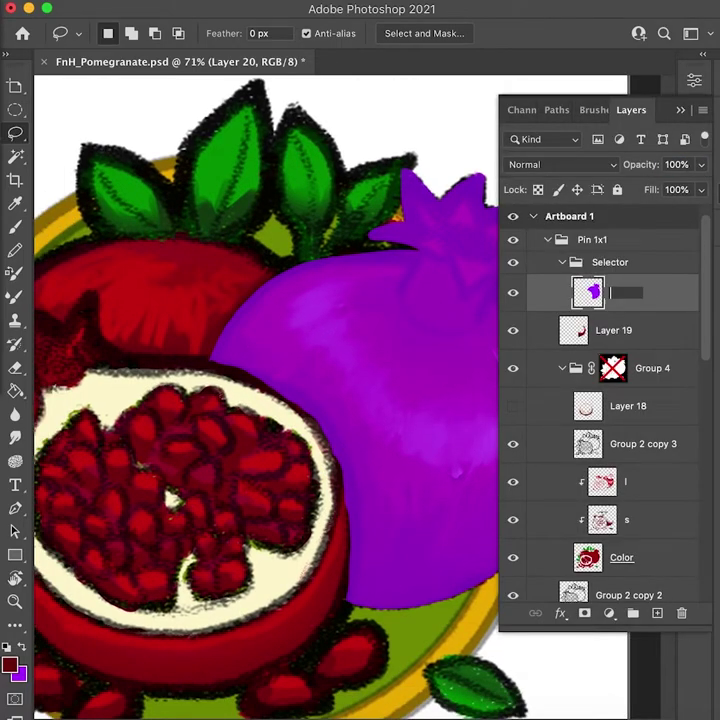
text(PM 2)
key(Return)
Step: Add a layer above PM 2 and fill an elliptical selection over the cut pomegranate with blue
click(657, 613)
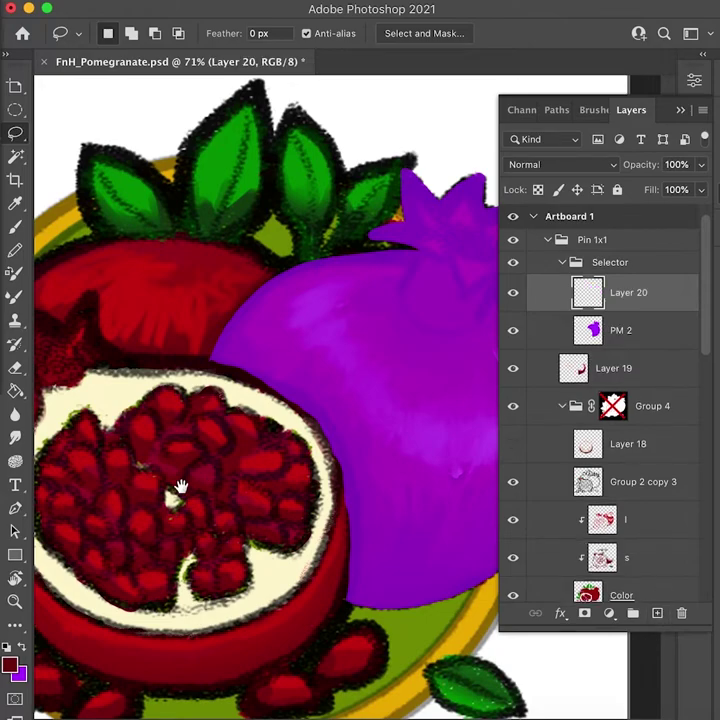
drag(186, 492, 253, 433)
key(b)
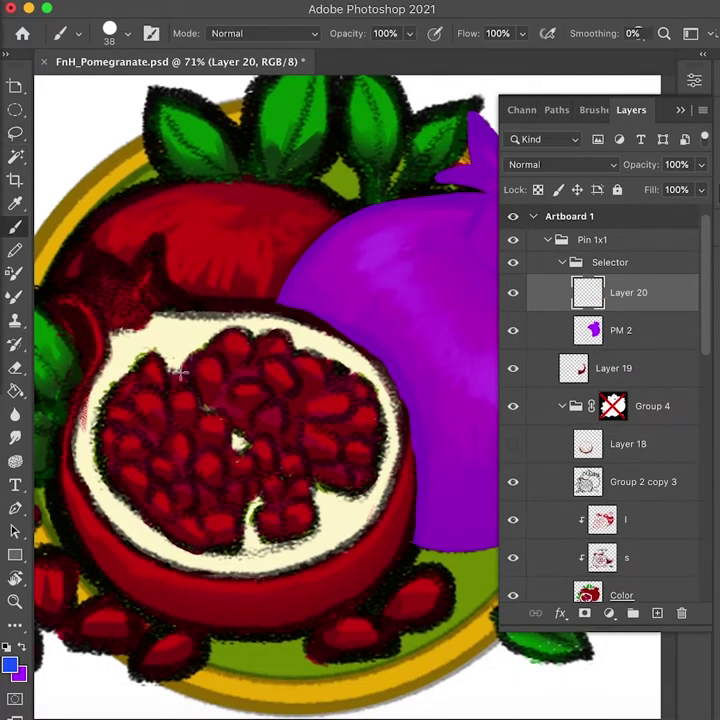
key(m)
drag(88, 320, 413, 635)
key(alt+BackSpace)
key(ctrl+d)
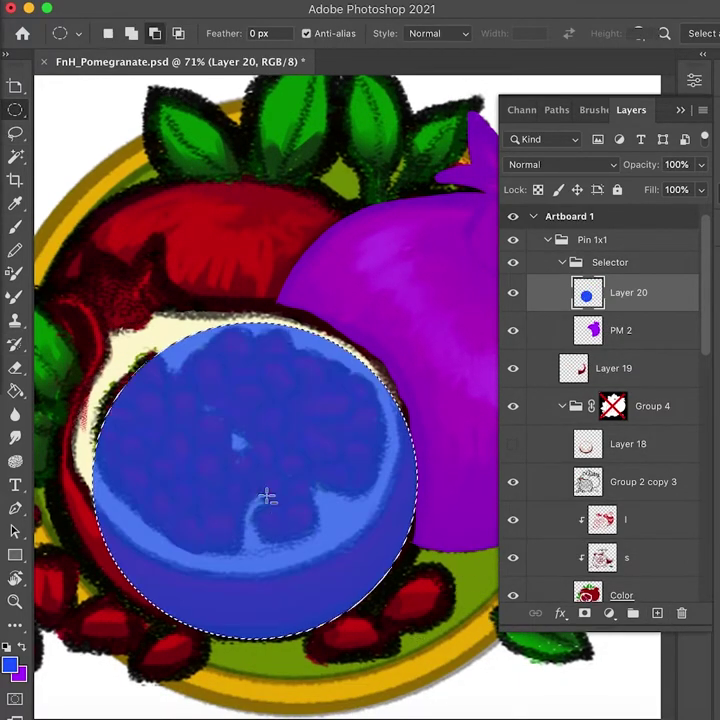
Step: Cover the rest of the cut pomegranate's body with blue using further filled elliptical selections, and clear the selection
drag(201, 349, 250, 427)
key(alt+BackSpace)
key(super+d)
drag(109, 303, 410, 583)
drag(314, 366, 297, 363)
drag(357, 410, 389, 525)
drag(305, 506, 268, 540)
drag(311, 565, 300, 542)
drag(227, 499, 306, 440)
key(space)
drag(364, 480, 347, 477)
mouse_move(262, 441)
mouse_down()
mouse_move(241, 476)
mouse_move(292, 423)
mouse_up()
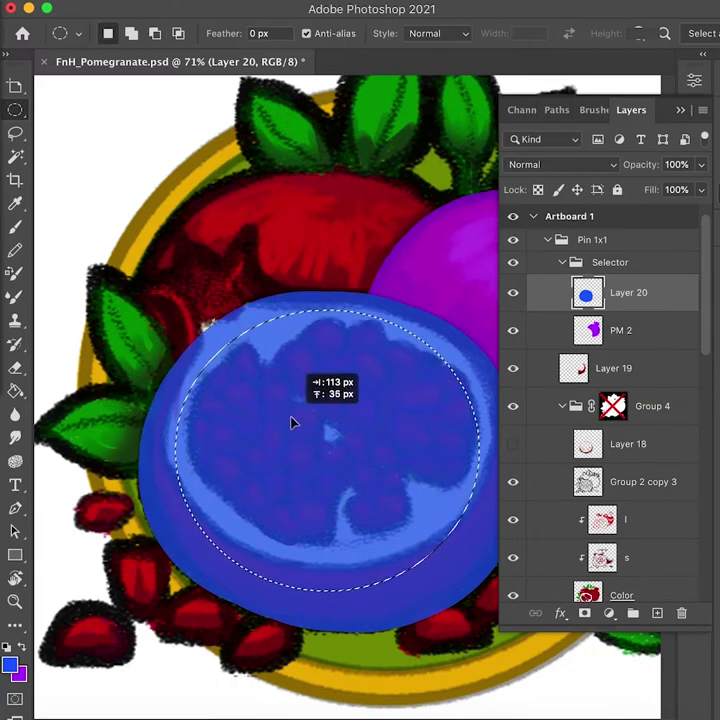
key(ctrl+d)
Step: Paint blue over the cut pomegranate's crown and neck at brush size 38
key(b)
drag(199, 276, 184, 345)
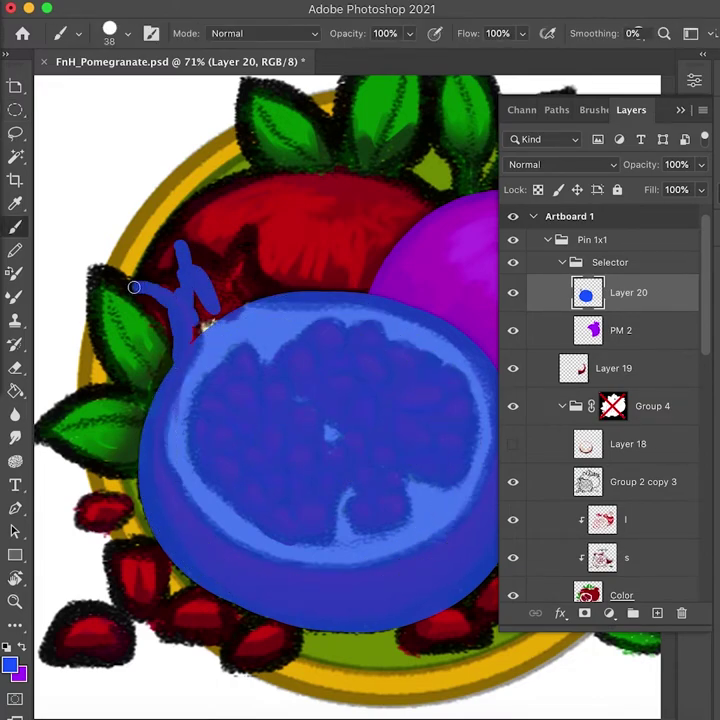
mouse_move(182, 240)
mouse_down()
mouse_move(259, 291)
mouse_move(198, 298)
mouse_up()
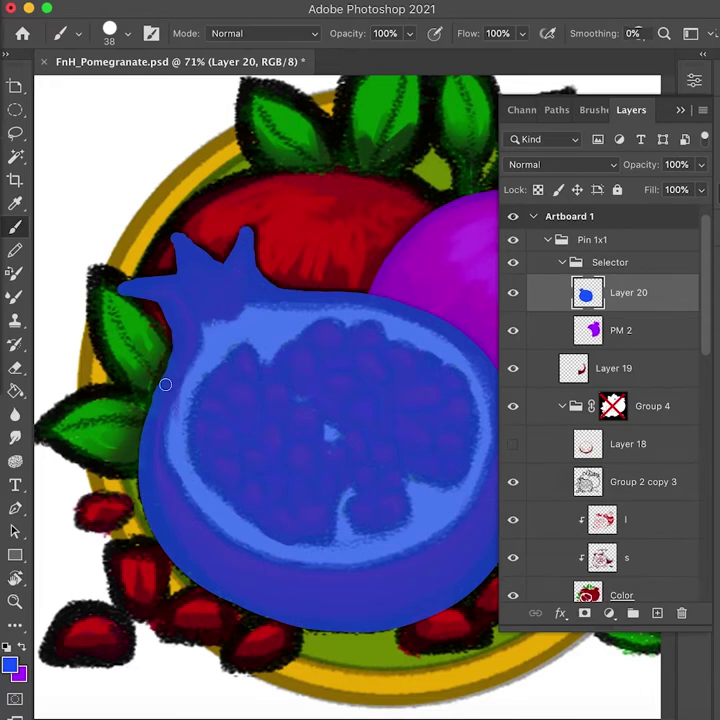
mouse_move(388, 435)
mouse_down()
mouse_move(303, 407)
mouse_move(361, 342)
mouse_up()
key(m)
mouse_move(160, 326)
mouse_down()
mouse_move(358, 525)
mouse_move(433, 561)
mouse_up()
drag(303, 453, 289, 446)
drag(337, 457, 357, 461)
drag(324, 491, 281, 472)
key(super+d)
drag(423, 443, 333, 566)
Step: Rename the blue cut-pomegranate layer PM1
double_click(638, 292)
text(PM1)
key(Return)
Step: Make an elliptical selection around the rear pomegranate and create a new layer placed below PM 2
drag(303, 382, 383, 367)
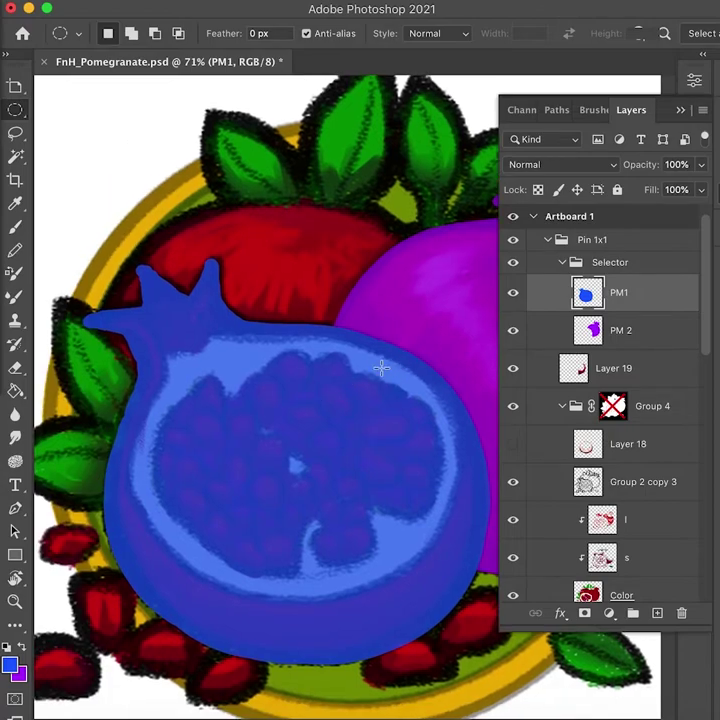
scroll(433, 326, left, 3)
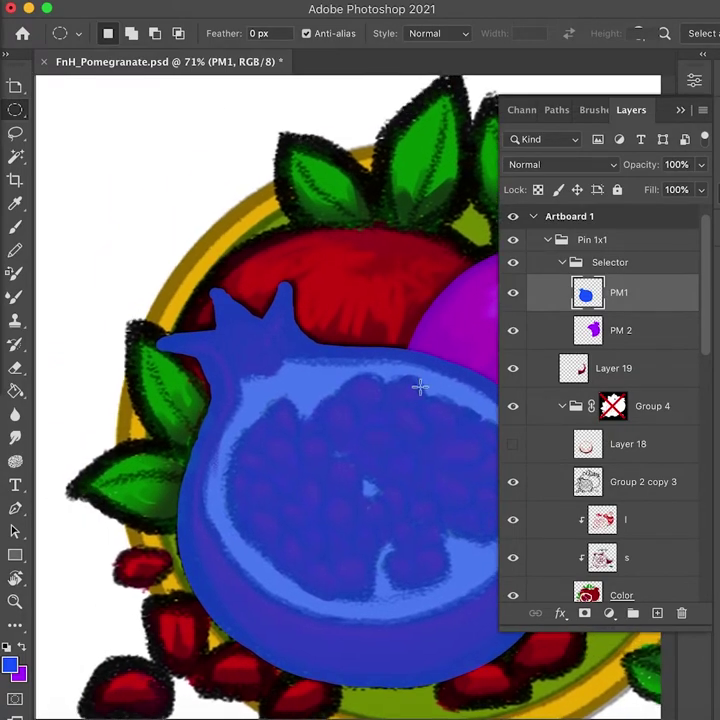
scroll(238, 375, up, 2)
scroll(238, 375, right, 2)
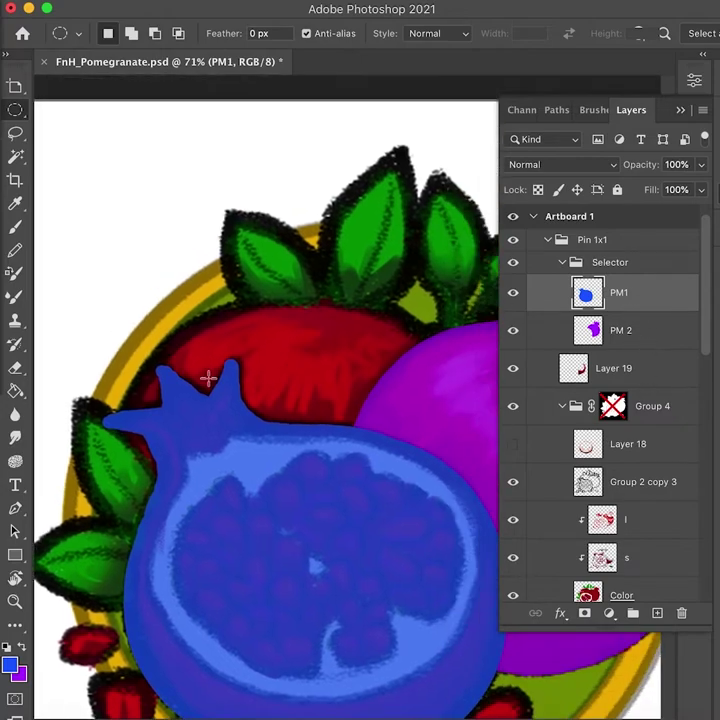
drag(188, 374, 355, 426)
click(657, 613)
drag(630, 292, 650, 385)
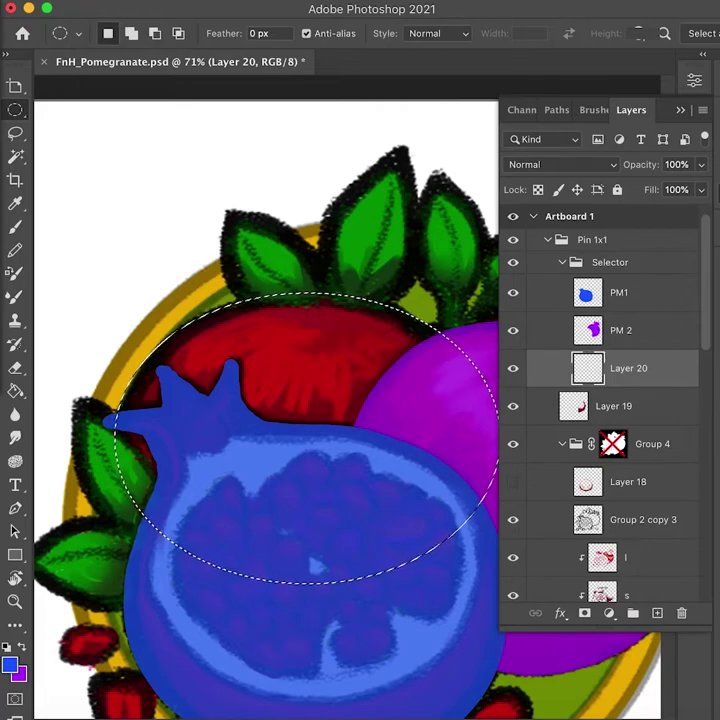
Step: Fill the elliptical selection with dark red, name its layer PM 3, and deselect
key(g)
click(321, 358)
double_click(628, 368)
text(pm3)
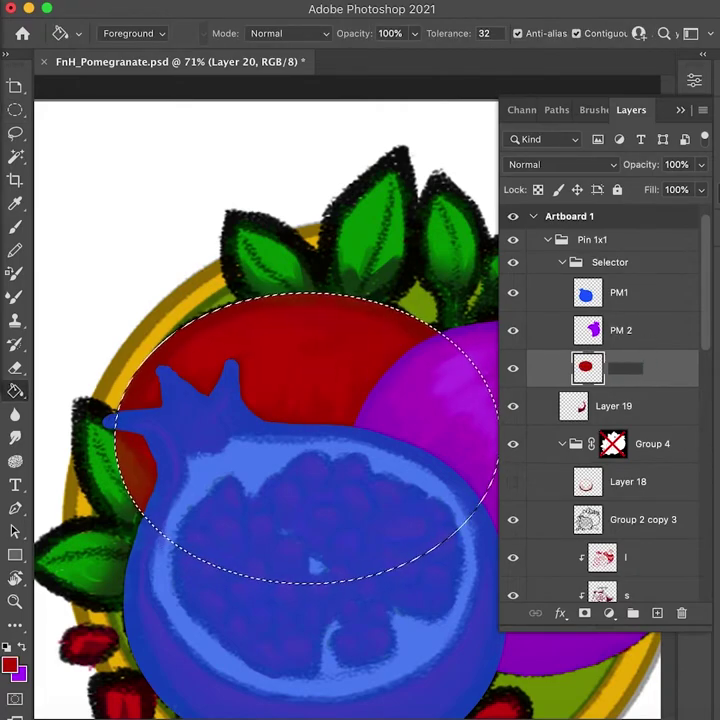
key(Return)
double_click(622, 368)
text(PM 3)
key(Return)
key(ctrl+d)
Step: Use the outlines of PM 2 and PM1 as selections to delete the overlapping areas from PM 3, and deselect
key(l)
super+click(593, 333)
key(Delete)
click(626, 298)
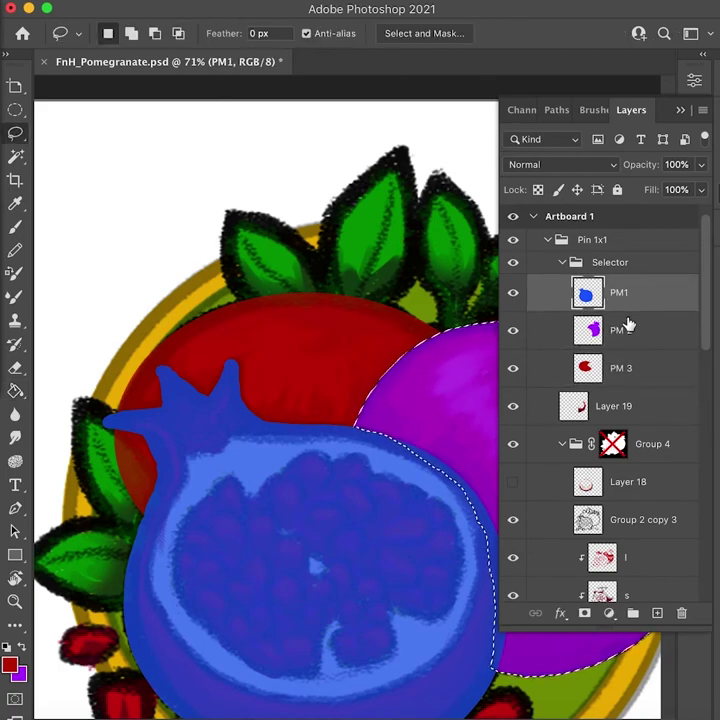
ctrl+click(588, 294)
click(607, 362)
key(Delete)
key(ctrl+d)
Step: Remove the leftover dark red area of PM 3 beneath the cut pomegranate's crown with a freehand selection, and deselect
click(615, 297)
key(b)
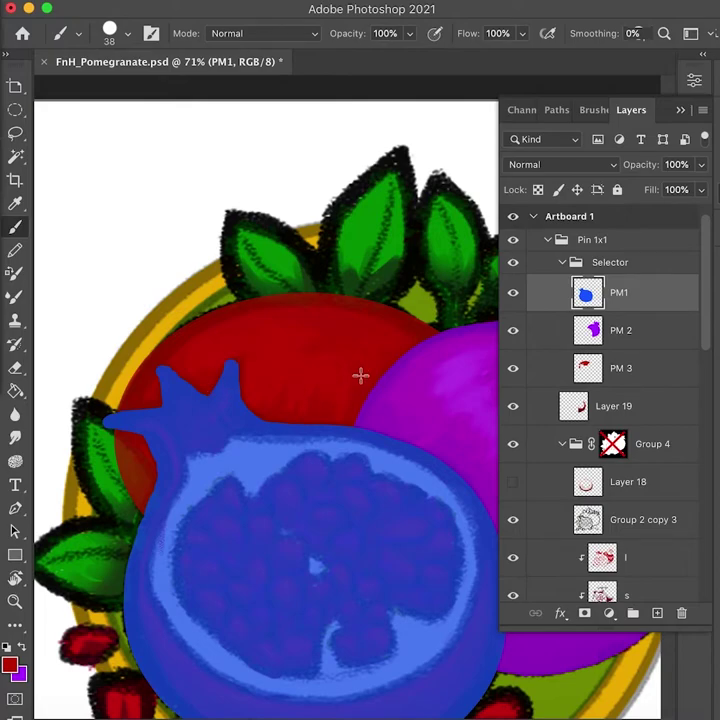
key(e)
click(610, 368)
drag(126, 442, 151, 479)
key(l)
mouse_move(167, 434)
mouse_down()
mouse_move(104, 421)
mouse_move(220, 455)
mouse_up()
key(Delete)
key(super+d)
scroll(297, 452, down, 5)
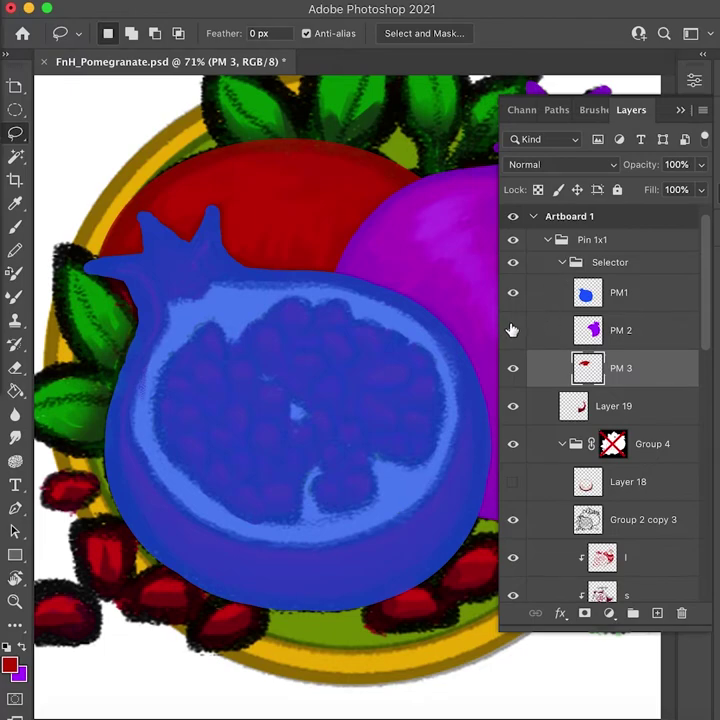
Step: Create a new layer directly below PM 3 and name it L 1
drag(304, 445, 321, 475)
click(657, 613)
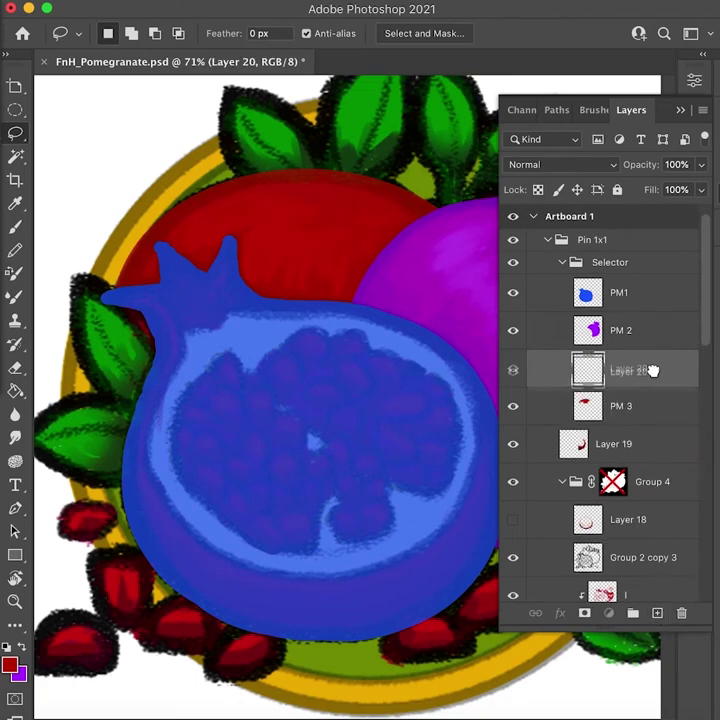
drag(655, 370, 648, 390)
double_click(643, 404)
text(l1)
key(Return)
double_click(614, 407)
text(L 1)
key(Return)
Step: Outline the loose leaf beside the plate with a freehand selection, fill it with orange on L 1, and deselect
drag(475, 486, 308, 580)
scroll(308, 580, down, 5)
scroll(317, 423, right, 2)
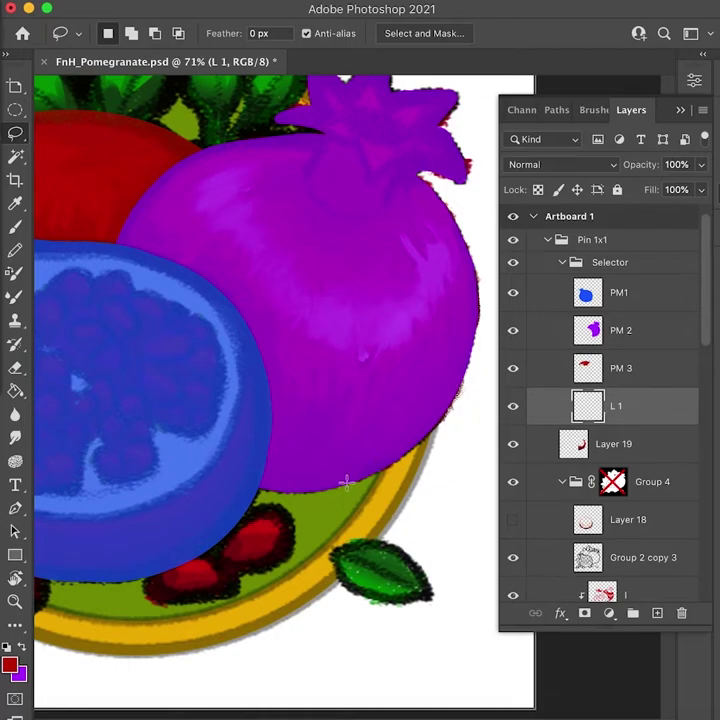
scroll(378, 505, up, 5)
scroll(433, 497, left, 1)
scroll(399, 447, down, 4)
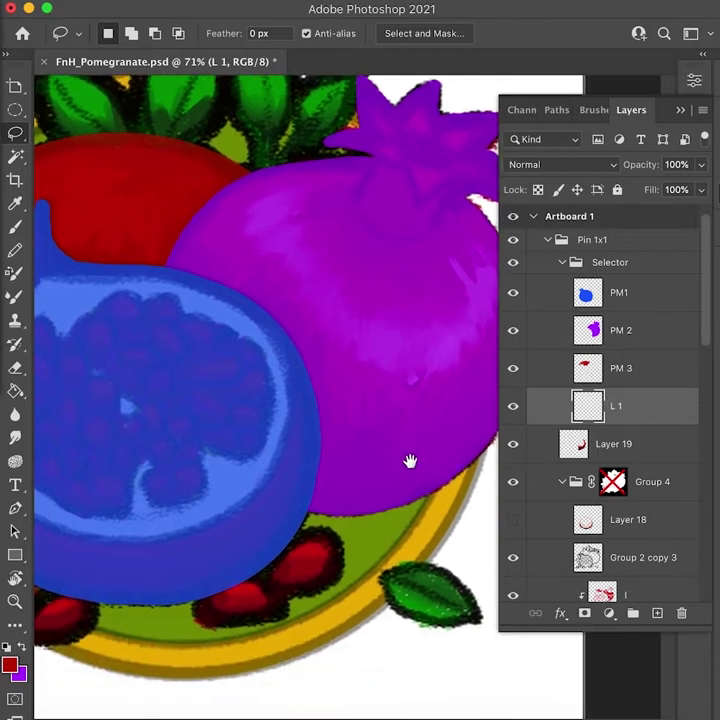
scroll(408, 585, right, 1)
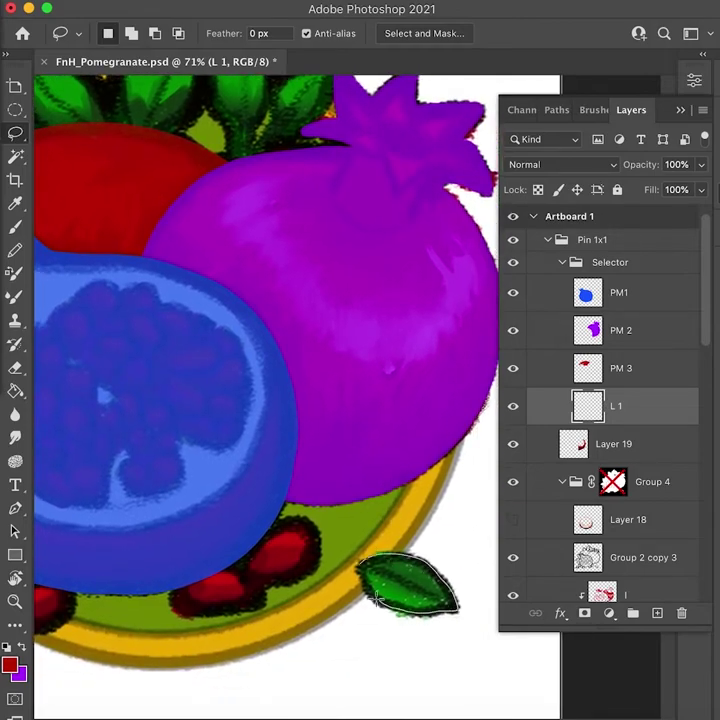
key(x)
key(g)
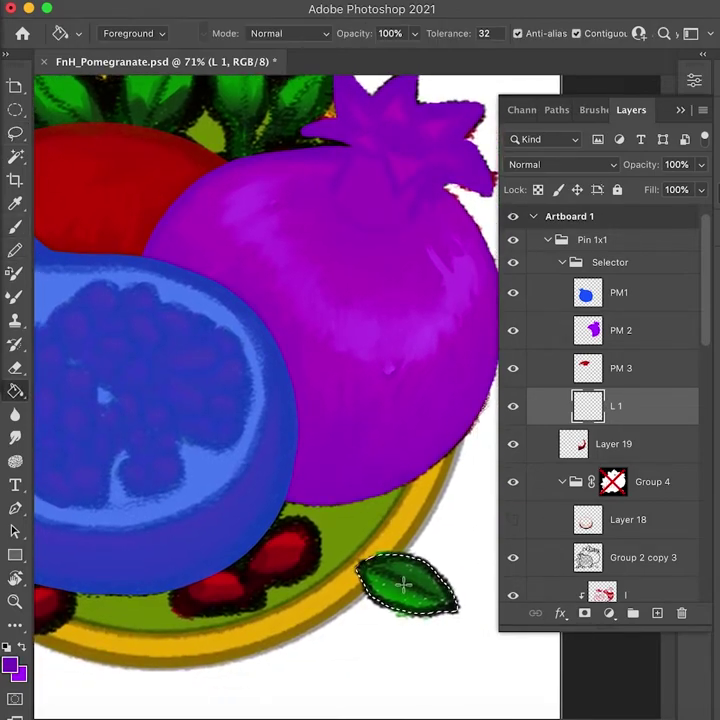
click(403, 581)
drag(310, 597, 323, 617)
key(x)
click(418, 610)
drag(209, 531, 226, 423)
drag(215, 321, 415, 457)
key(super+d)
click(119, 482)
key(super+z)
Step: Create a new layer directly below L 1 and name it L2
click(657, 613)
drag(622, 406, 618, 446)
double_click(617, 432)
text(L2)
key(Return)
Step: Outline the lower leaf beside the cut pomegranate, fill it with yellow-orange on L2, and deselect
scroll(188, 493, left, 3)
key(l)
drag(200, 479, 196, 472)
key(g)
click(172, 434)
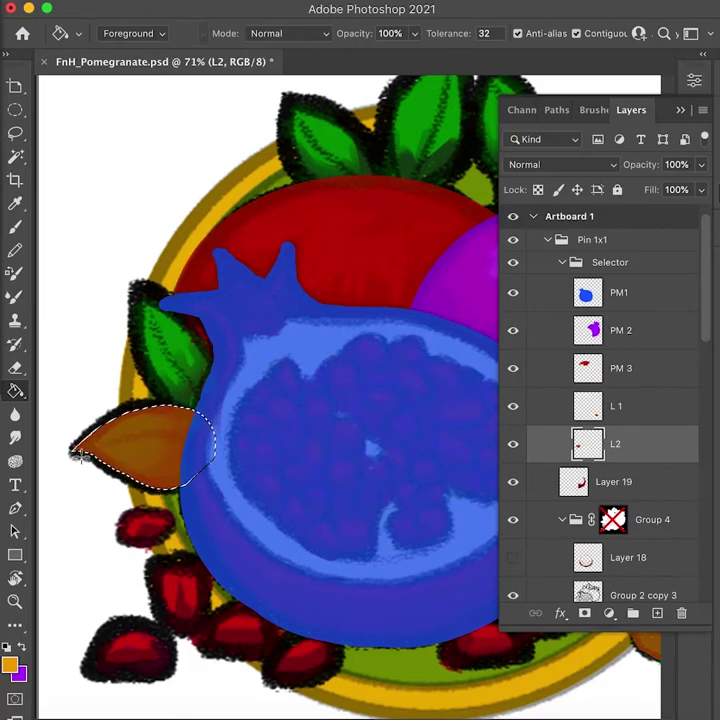
click(97, 450)
key(ctrl+d)
Step: Create a new layer named L3 and place it directly below L2
click(657, 613)
double_click(615, 443)
text(L3)
key(Return)
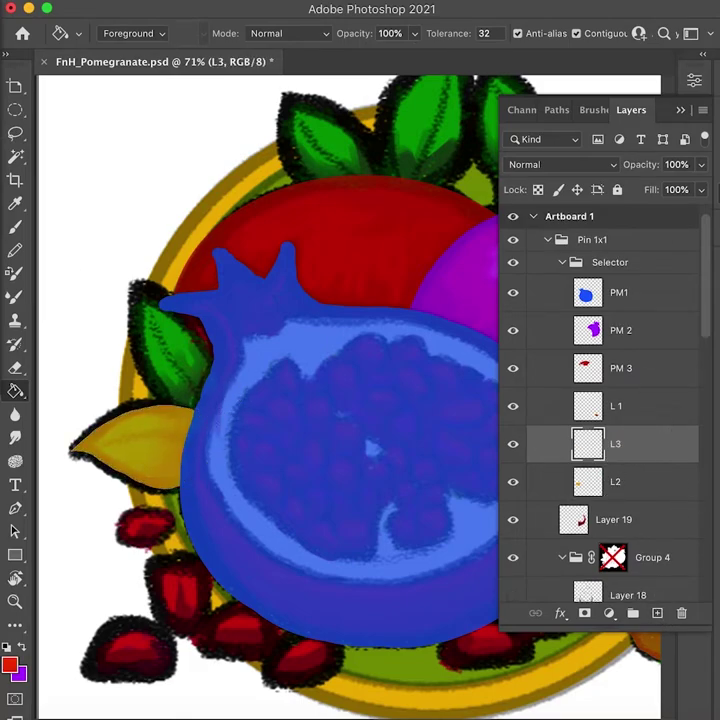
drag(644, 452, 644, 499)
Step: Outline the leaf under the cut pomegranate's crown, fill it with blue-violet on L3, and deselect
click(151, 385)
key(ctrl+z)
key(l)
drag(165, 411, 130, 338)
drag(211, 349, 174, 425)
key(g)
click(169, 378)
key(super+d)
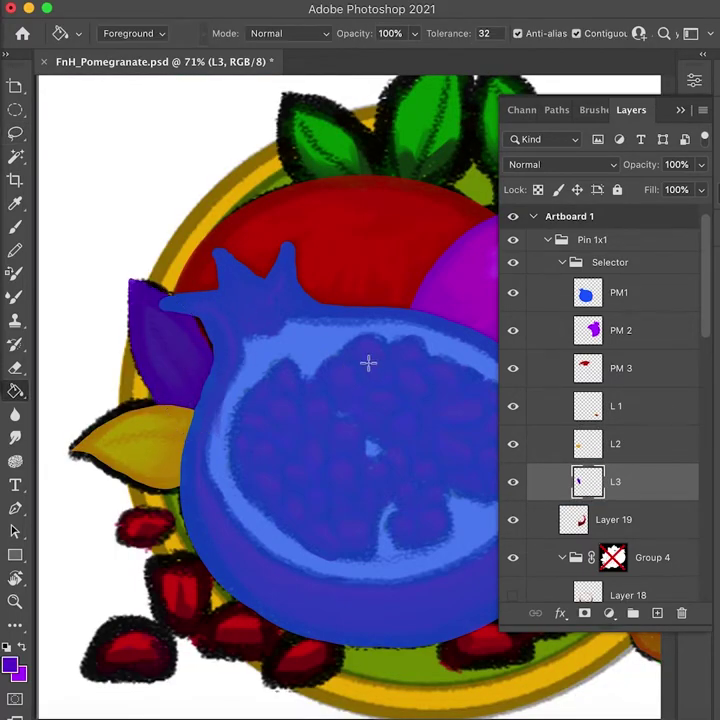
Step: Create a new layer directly below L3 and name it L4
drag(343, 368, 246, 546)
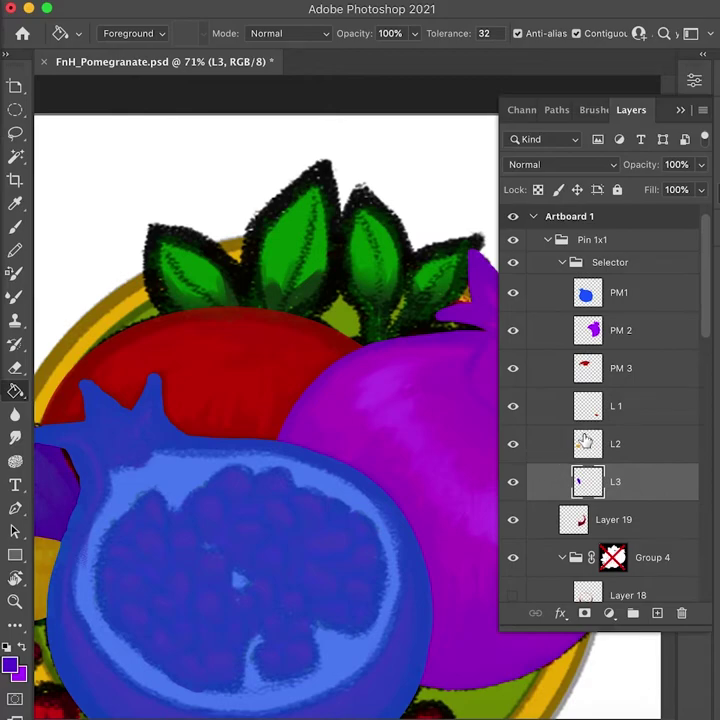
key(ctrl+shift+alt+n)
double_click(628, 522)
text(L4)
key(Return)
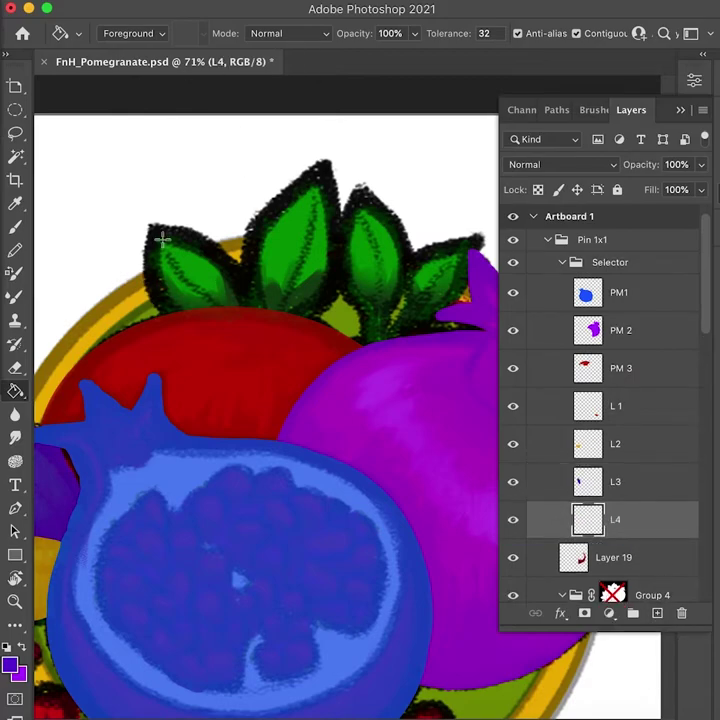
Step: Outline the leftmost leaf above the rear pomegranate, fill it with crimson on L4, and deselect
key(l)
drag(175, 321, 145, 262)
drag(235, 275, 168, 322)
click(9, 665)
key(g)
click(190, 260)
key(ctrl+d)
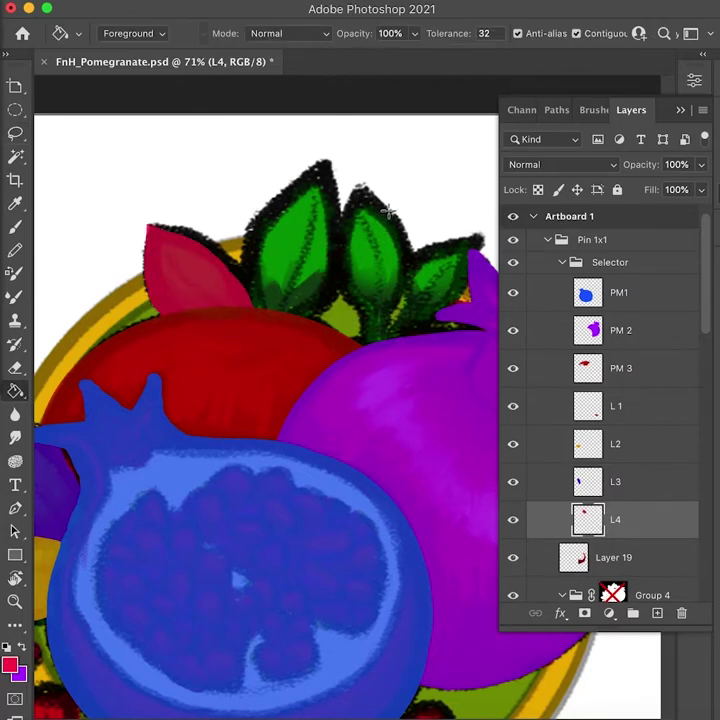
Step: Outline the narrow stemmed leaf next to the tall one, fill it with crimson on L4, and deselect
key(l)
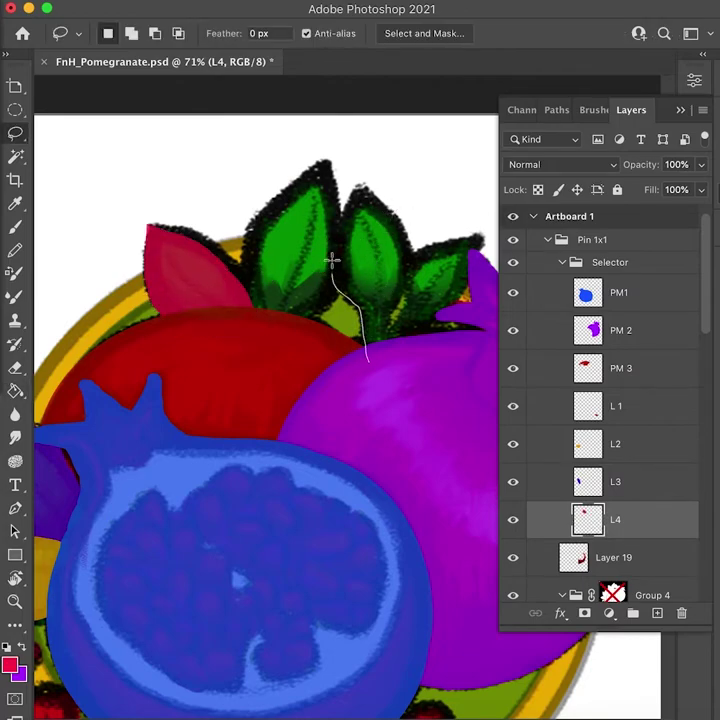
drag(401, 298, 366, 362)
drag(397, 282, 368, 369)
key(alt+BackSpace)
key(ctrl+d)
Step: Create a new layer directly below L4 and name it L 5
click(657, 613)
double_click(630, 558)
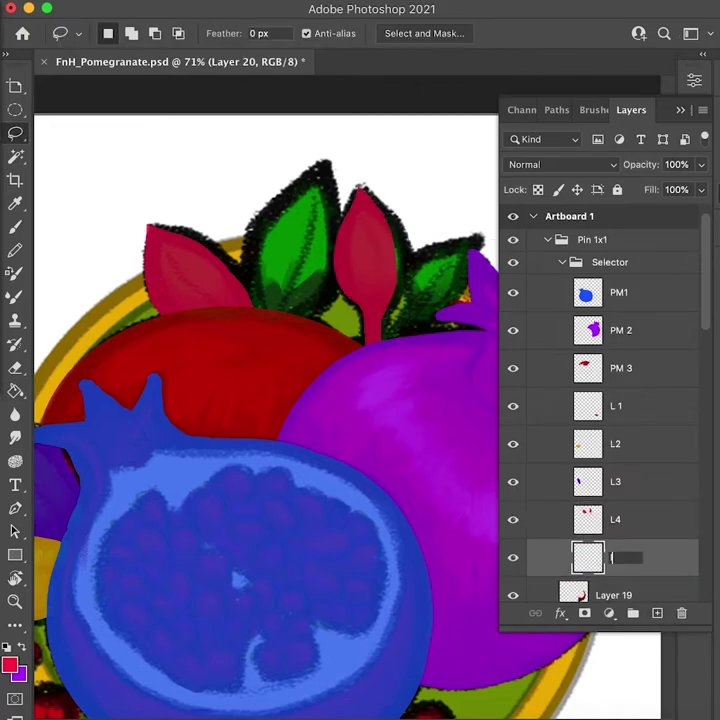
key(Return)
Step: Outline the tall top leaf and the leaf beside the purple crown, filling each with orange on L 5 and deselecting
mouse_move(265, 325)
mouse_down()
mouse_move(252, 286)
mouse_move(328, 284)
mouse_move(270, 330)
mouse_up()
key(g)
click(318, 257)
key(ctrl+d)
key(l)
mouse_move(380, 350)
mouse_down()
mouse_move(419, 299)
mouse_move(381, 349)
mouse_up()
key(g)
click(444, 288)
key(ctrl+d)
Step: Group the five leaf layers L 1 through L 5 and expand the group
mouse_move(496, 434)
mouse_down()
mouse_move(420, 440)
mouse_move(376, 485)
mouse_move(318, 430)
mouse_up()
shift+click(651, 410)
key(ctrl+g)
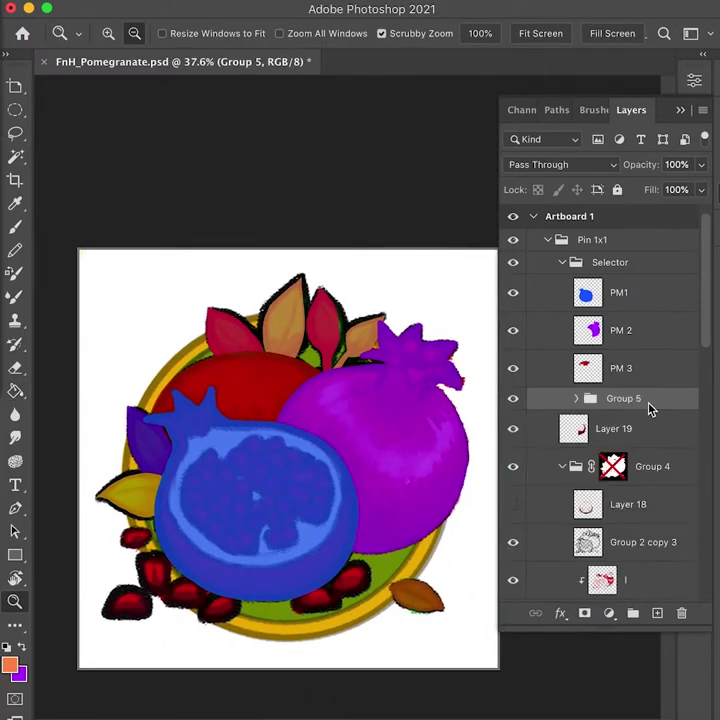
super+click(593, 402)
click(577, 398)
double_click(662, 404)
click(114, 328)
right_click(651, 397)
click(666, 397)
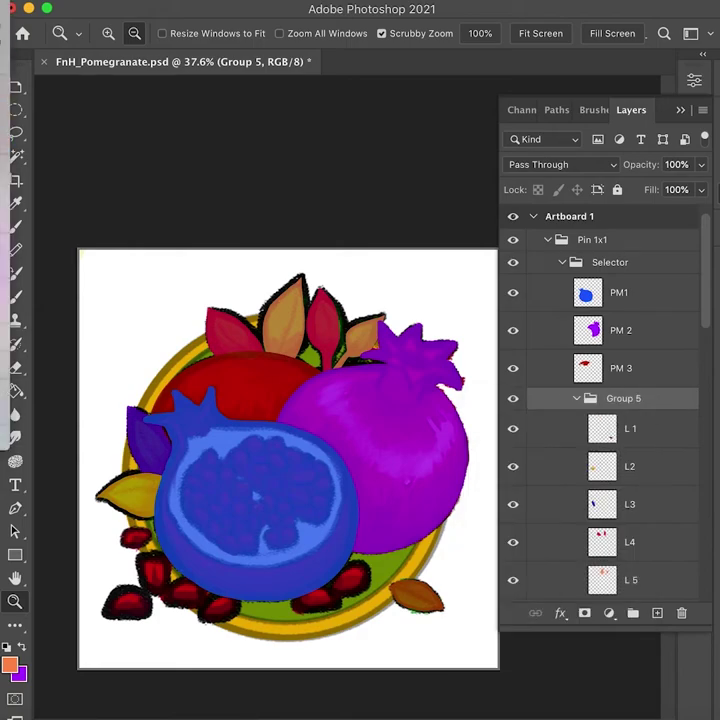
key(ctrl+alt+r)
click(654, 706)
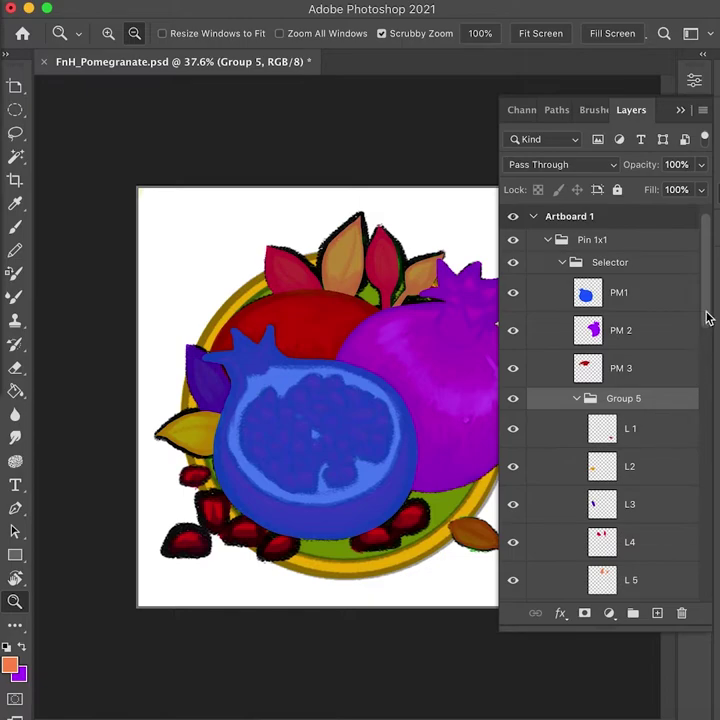
Step: Duplicate the leaf group Group 5 and merge the copy into a single layer
scroll(637, 354, down, 3)
key(ctrl+j)
key(ctrl+r)
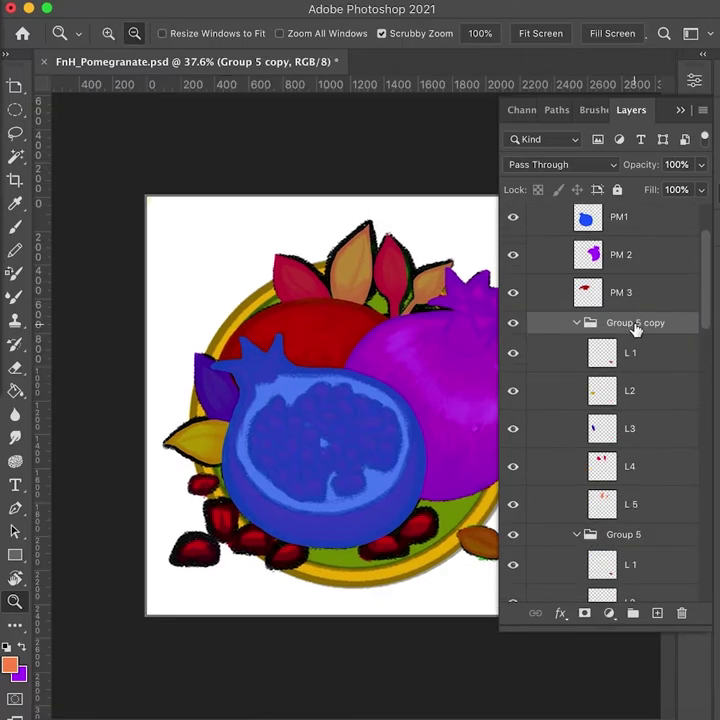
key(ctrl+e)
Step: Rename the merged leaf layer Group 5 leaves
double_click(645, 331)
click(678, 361)
double_click(664, 331)
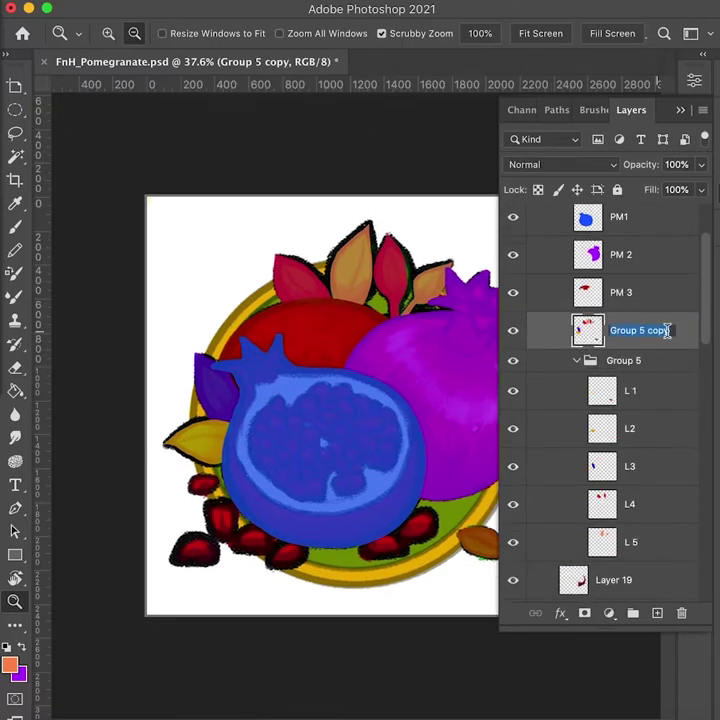
double_click(657, 331)
key(BackSpace)
text(leaves)
key(Return)
Step: Collapse the original Group 5 and hide it
click(576, 360)
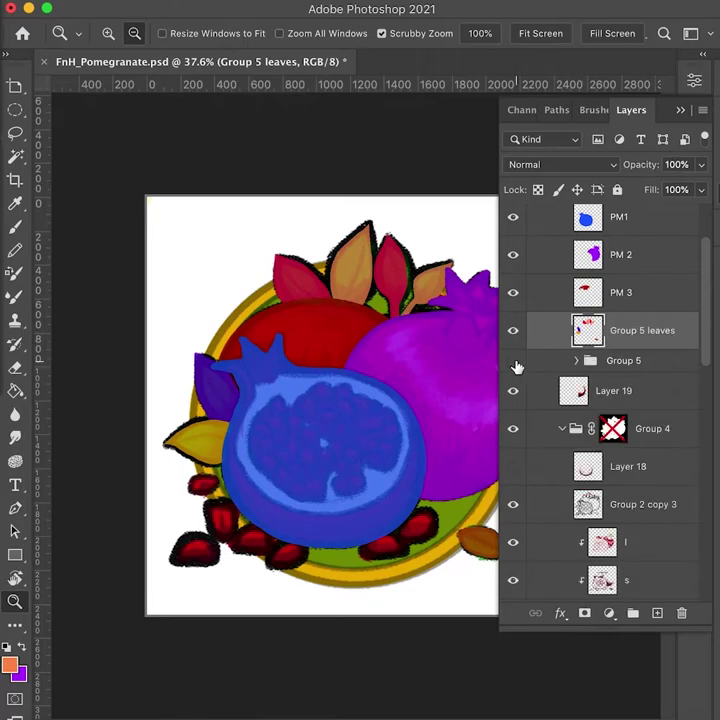
click(566, 364)
scroll(425, 488, down, 1)
scroll(425, 488, right, 1)
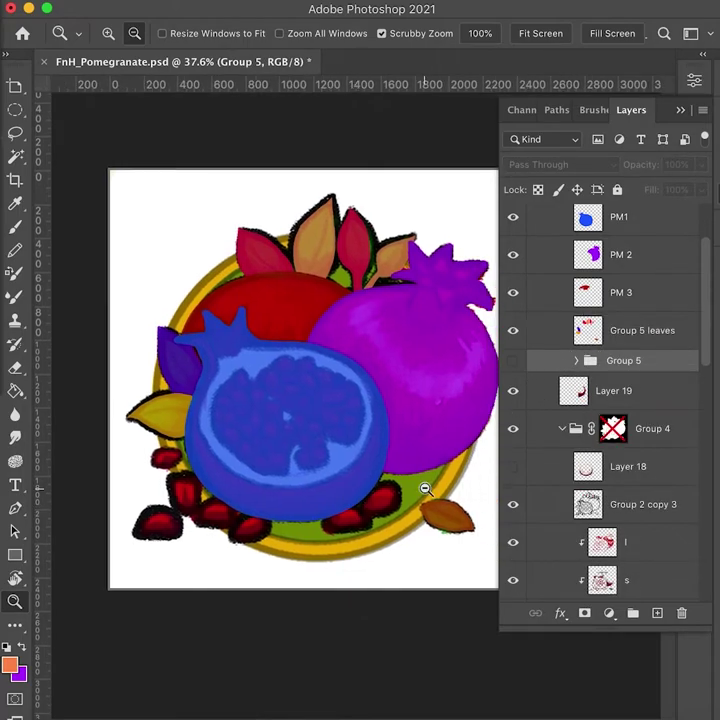
Step: Create a new group above PM1 in the Selector group and name it PM kernel
click(634, 218)
drag(706, 280, 708, 260)
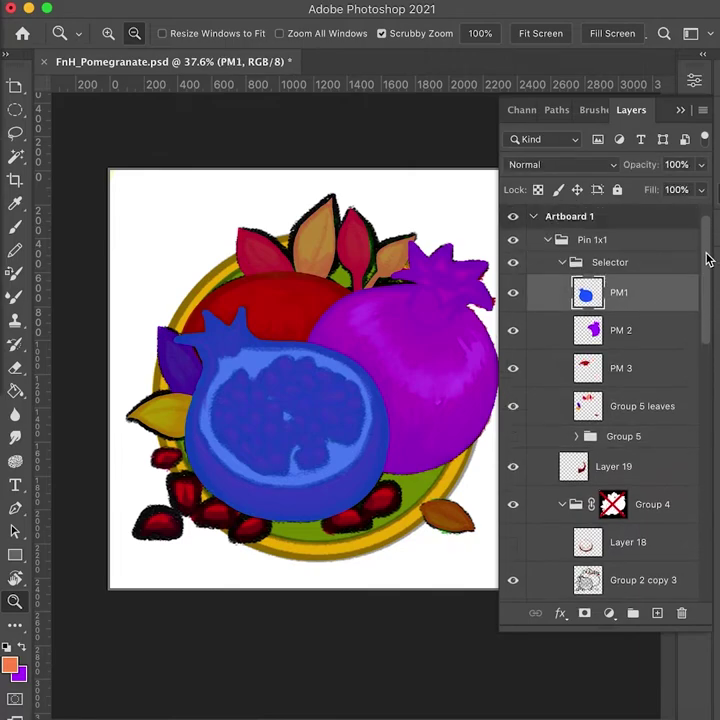
click(697, 57)
click(646, 346)
click(366, 213)
drag(309, 365, 379, 401)
click(633, 613)
double_click(628, 284)
text(PM kernel)
key(Return)
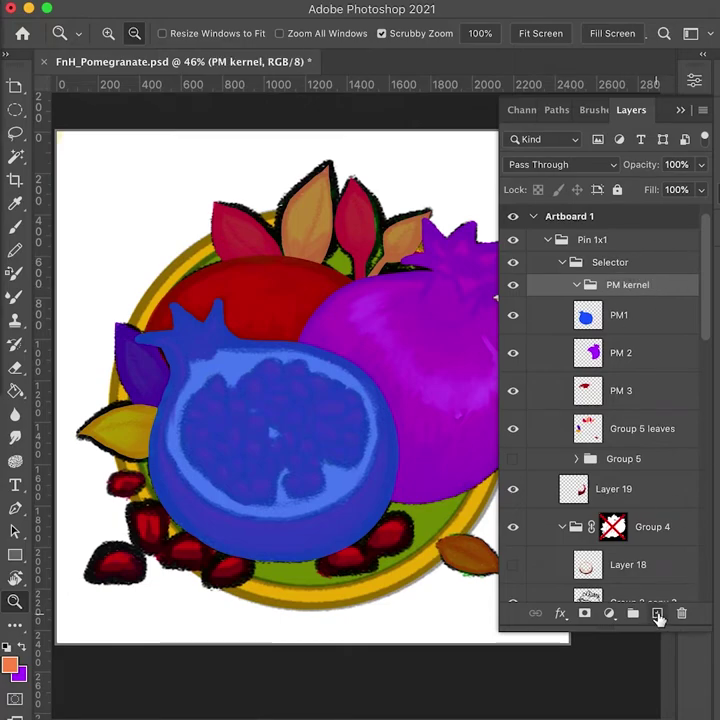
Step: Create a new layer inside the PM kernel group and name it PMk 1
click(655, 620)
double_click(643, 315)
key(BackSpace)
text(PMk 1)
key(Return)
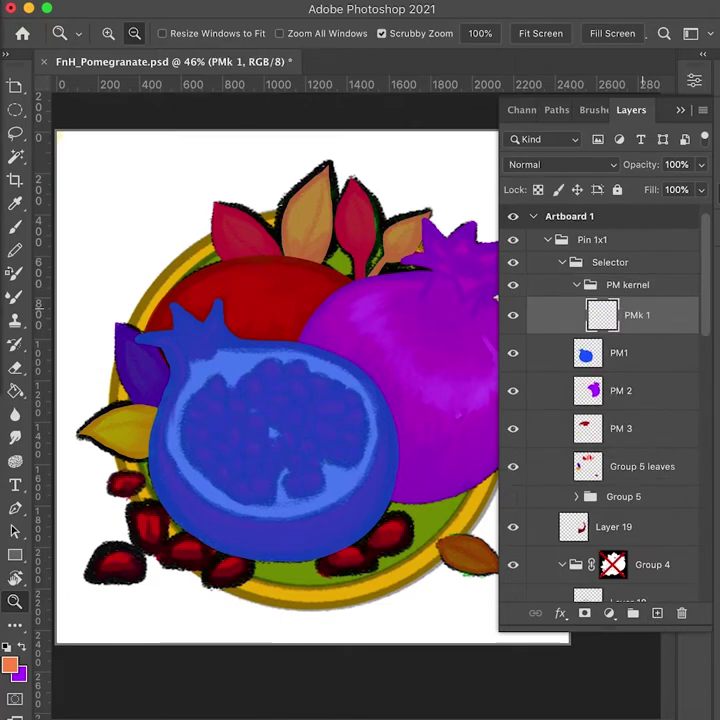
Step: Outline two separate loose kernels at the plate's lower edge, fill both with green on PMk 1, and deselect
key(l)
mouse_move(134, 572)
mouse_down()
mouse_move(90, 557)
mouse_move(142, 582)
mouse_up()
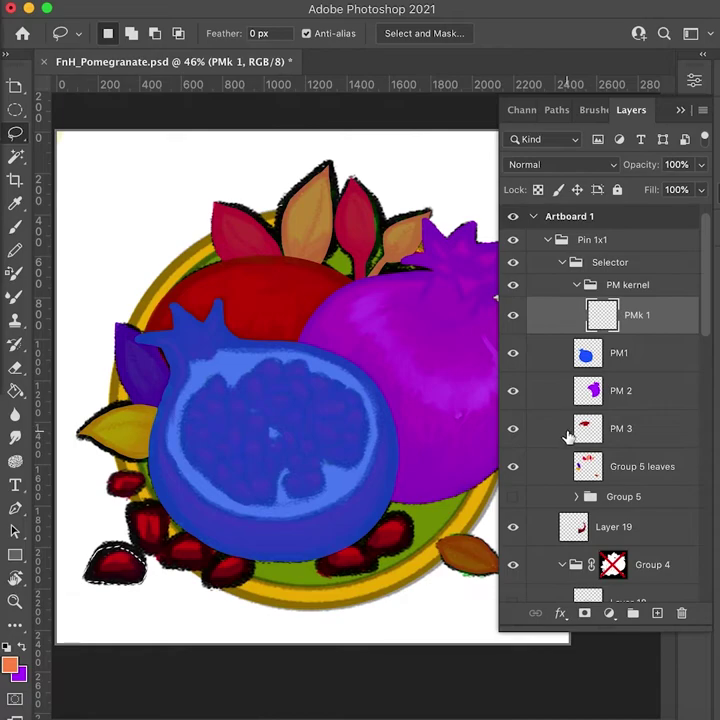
mouse_move(217, 591)
mouse_down()
mouse_move(218, 560)
mouse_move(253, 551)
mouse_move(238, 588)
mouse_move(250, 545)
mouse_up()
key(g)
click(130, 566)
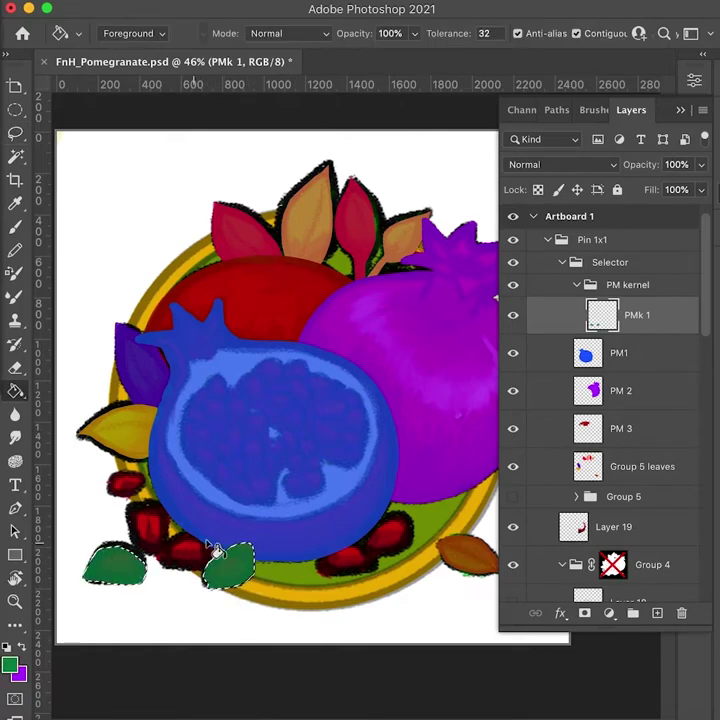
key(super+d)
click(655, 262)
click(662, 285)
click(664, 312)
click(665, 284)
click(664, 268)
click(659, 313)
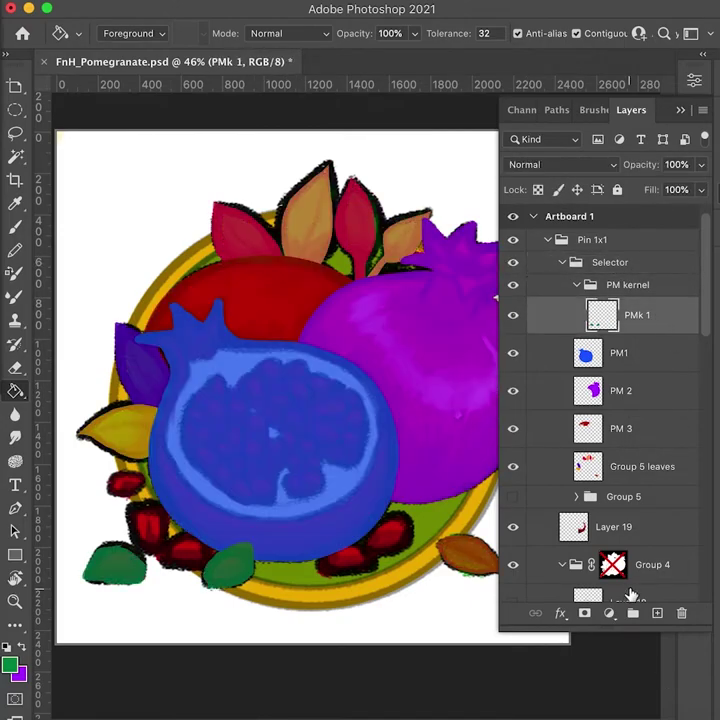
Step: Outline the loose kernel below the cut pomegranate's right side, fill it with green on PMk 1, and deselect
click(654, 357)
key(l)
mouse_move(330, 578)
mouse_down()
mouse_move(394, 567)
mouse_move(350, 546)
mouse_move(320, 568)
mouse_up()
key(g)
key(super+z)
key(super+z)
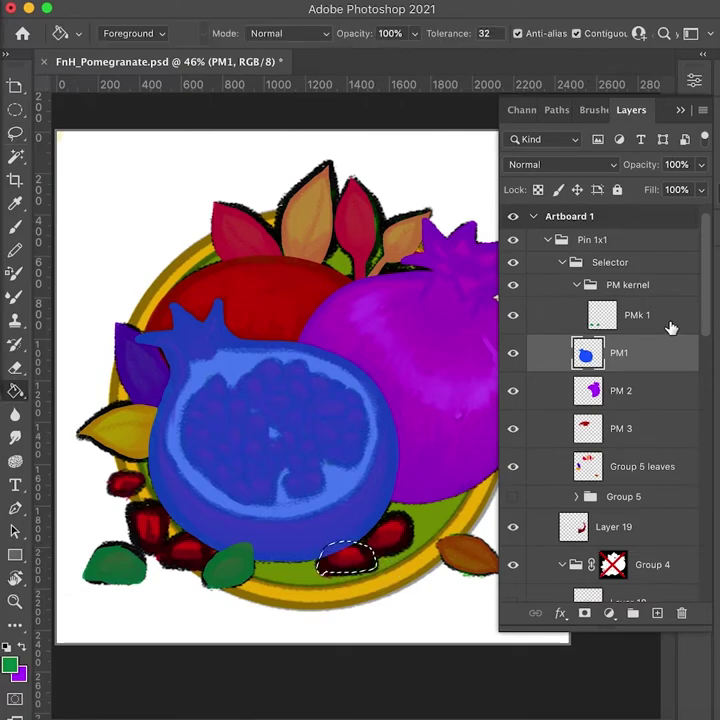
click(671, 325)
click(352, 559)
key(super+d)
Step: Create a new layer below PMk 1 in the PM kernel group and outline the two kernels touching the cut pomegranate's base
click(657, 613)
drag(655, 317, 649, 354)
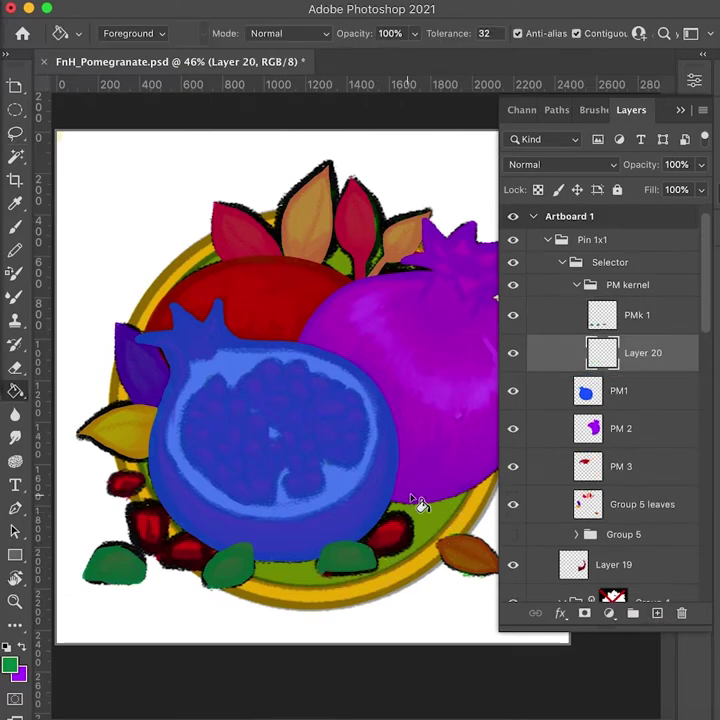
key(l)
mouse_move(190, 582)
mouse_down()
mouse_move(211, 550)
mouse_move(162, 555)
mouse_up()
mouse_move(370, 538)
mouse_down()
mouse_move(400, 523)
mouse_move(372, 548)
mouse_up()
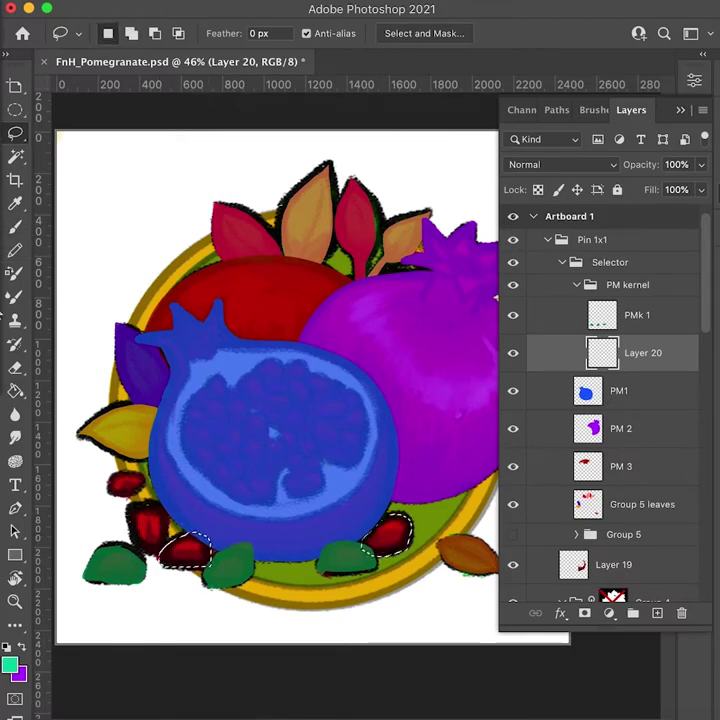
Step: Fill both outlined kernels with turquoise on the new layer and deselect
key(g)
click(386, 540)
key(super+z)
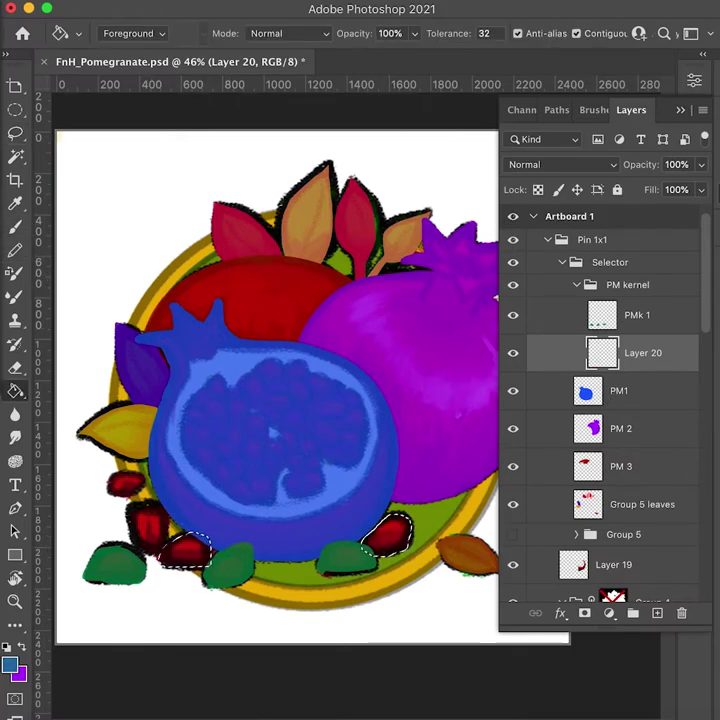
click(386, 540)
key(super+z)
click(386, 540)
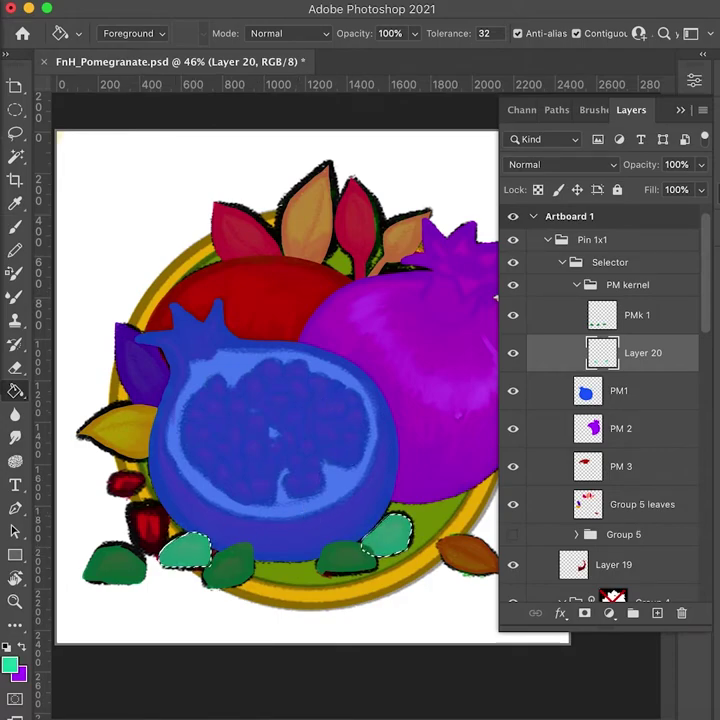
click(192, 547)
click(386, 541)
key(super+d)
Step: Outline the two remaining uncolored kernels, fill them with purple on a new layer placed below Layer 20, and deselect
key(l)
mouse_move(160, 553)
mouse_down()
mouse_move(163, 505)
mouse_move(157, 553)
mouse_up()
mouse_move(109, 492)
mouse_down()
mouse_move(133, 495)
mouse_move(107, 479)
mouse_move(112, 492)
mouse_up()
key(alt+shift+super+n)
mouse_move(674, 356)
mouse_down()
mouse_move(676, 390)
mouse_move(650, 398)
mouse_up()
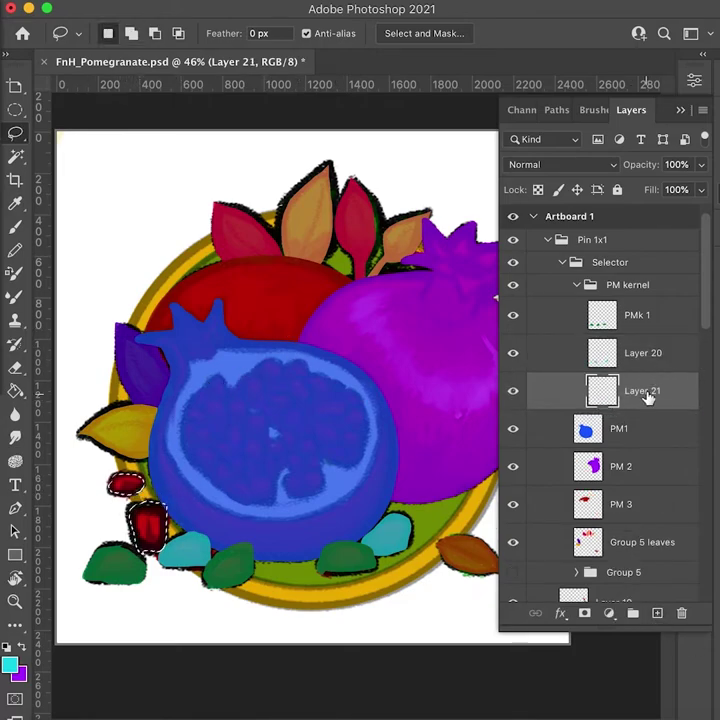
key(g)
click(128, 486)
key(super+d)
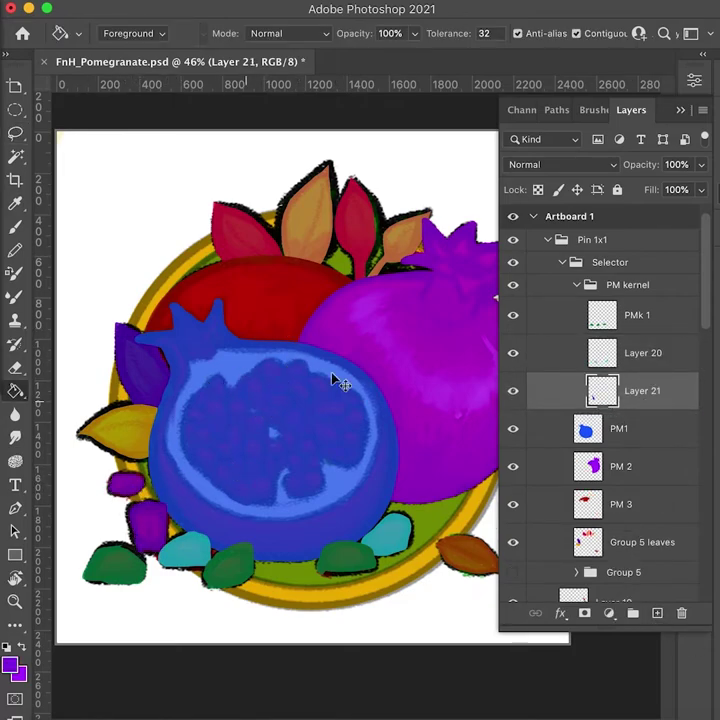
Step: Rename the purple kernel layer as PMk 3 and the turquoise kernel layer as PMk 2
double_click(642, 391)
text(PMk 3)
key(Return)
double_click(643, 353)
text(PMk 2)
key(Return)
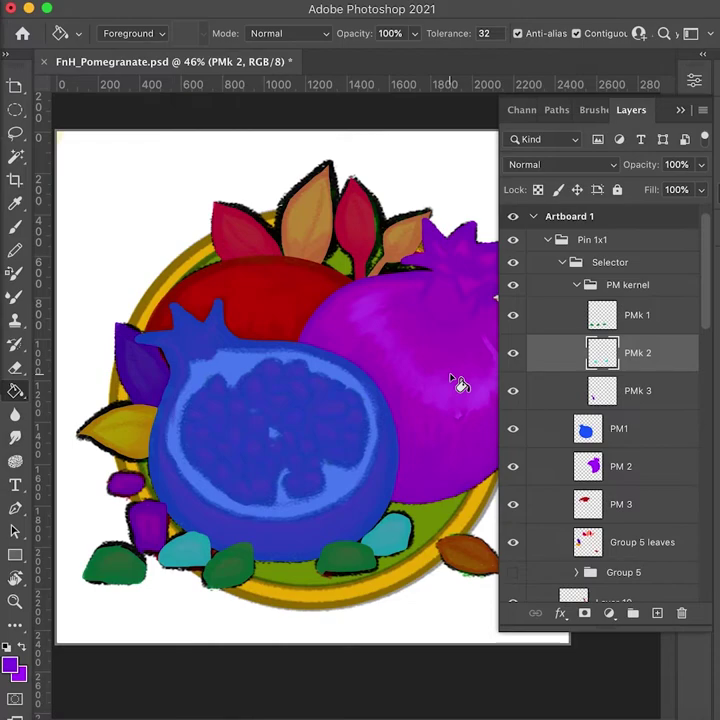
Step: Give the Selector group an orange color label, collapse it and hide it
scroll(378, 381, down, 2)
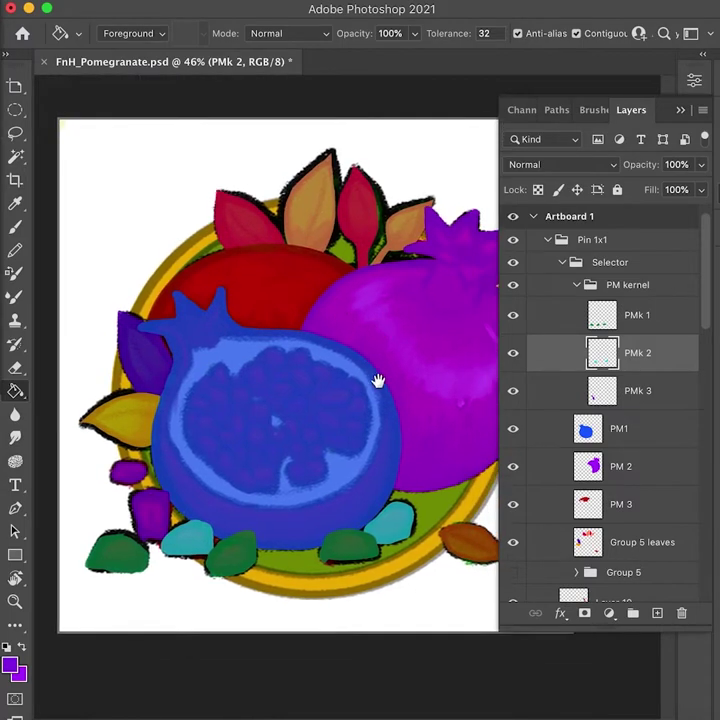
click(559, 398)
drag(320, 462, 297, 443)
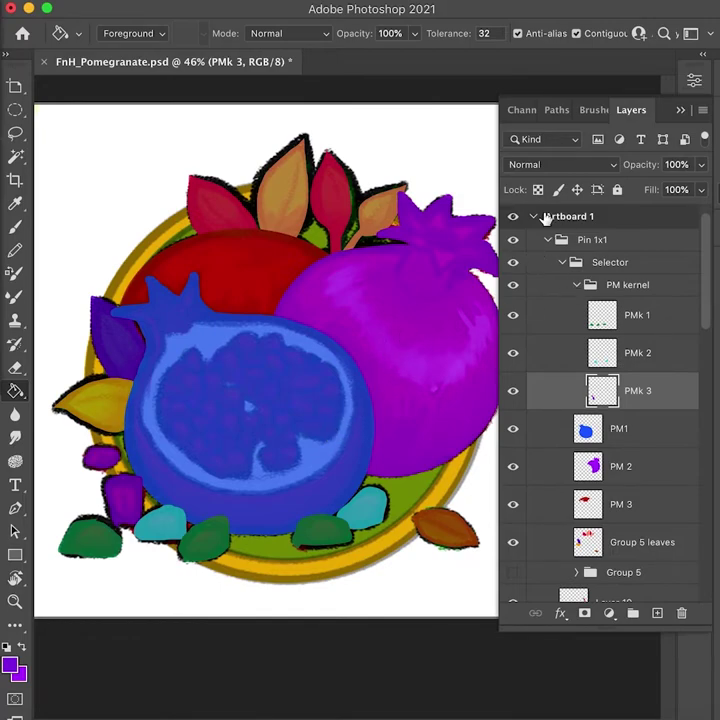
click(668, 266)
right_click(668, 266)
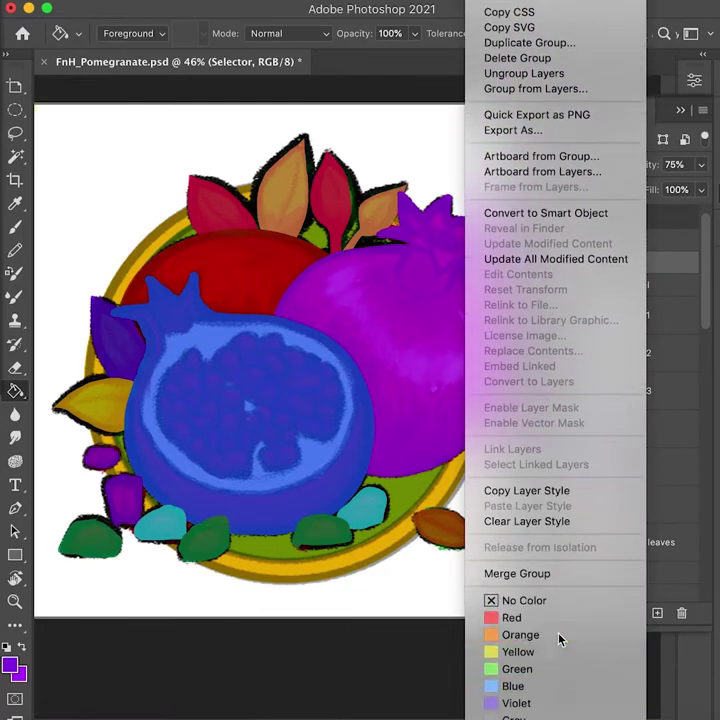
click(559, 637)
right_click(662, 264)
click(559, 637)
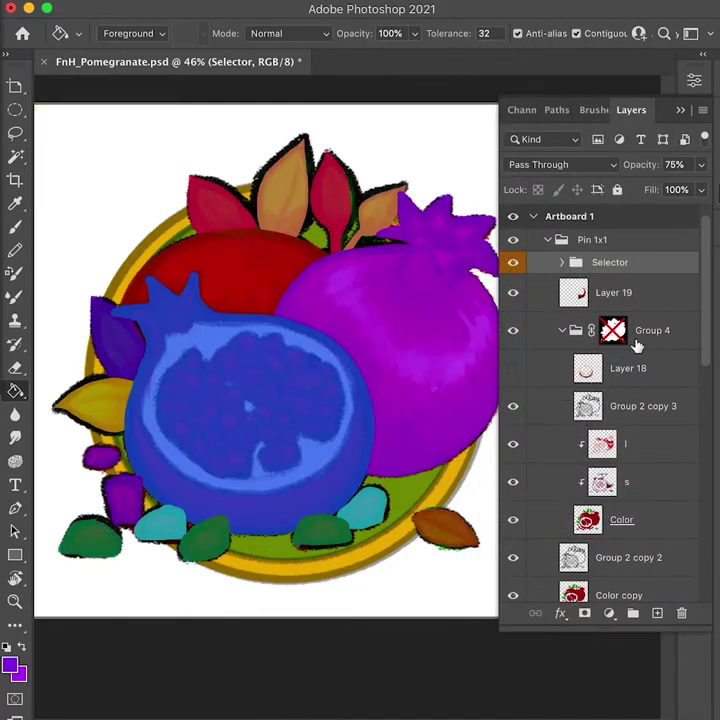
click(514, 263)
Step: Create a new layer directly above Layer 19 and name it cast shadow
click(565, 297)
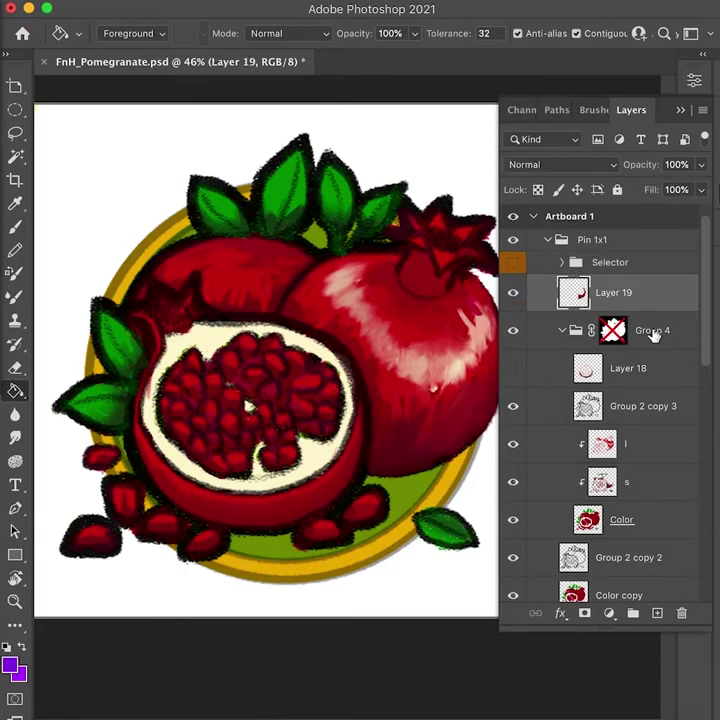
click(657, 613)
double_click(614, 293)
text(cast shadow)
key(Return)
Step: Set the cast shadow layer's blend mode to Multiply and choose the Hard Round Pressure Opacity brush
key(b)
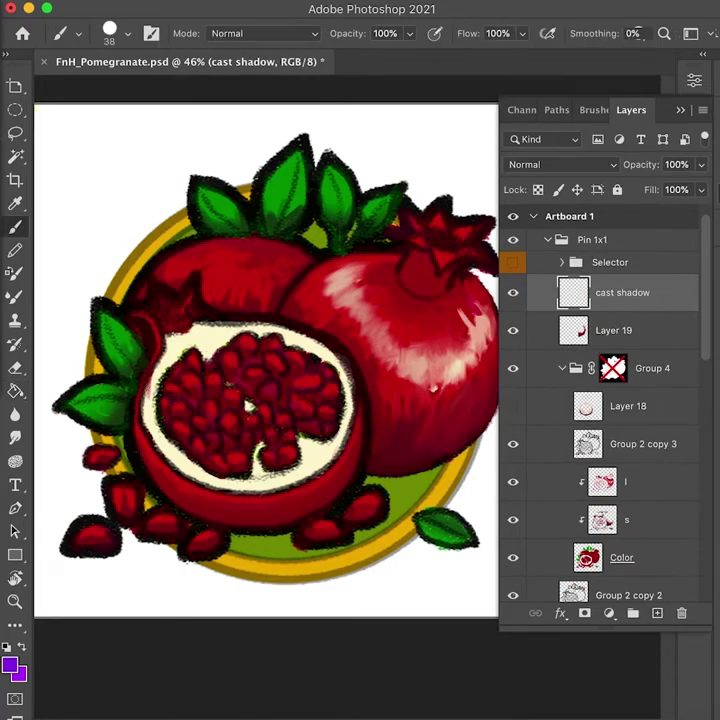
click(521, 110)
click(605, 110)
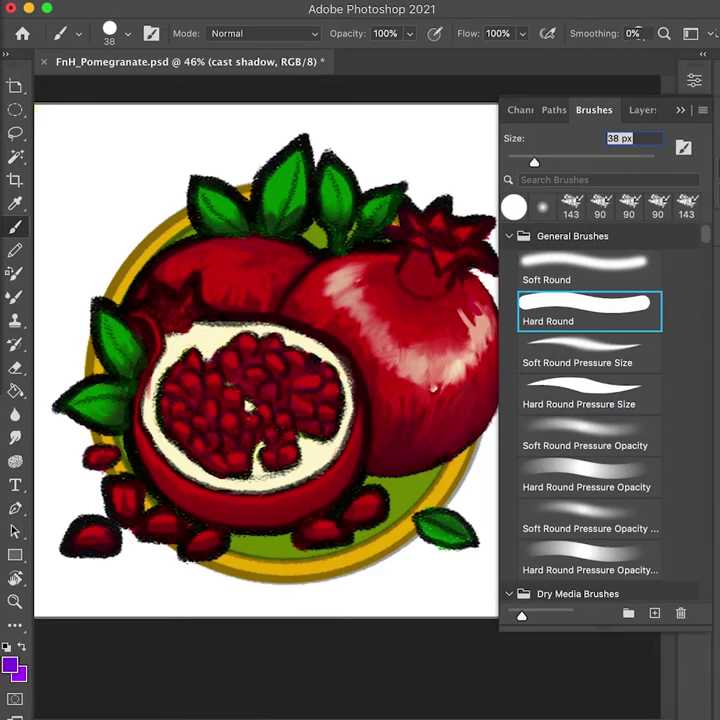
key(F7)
click(560, 164)
click(545, 214)
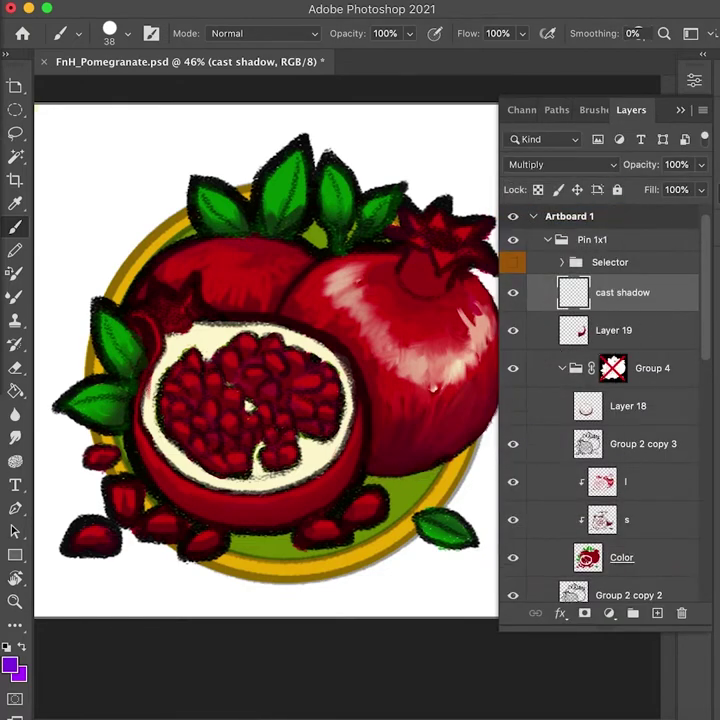
key(F5)
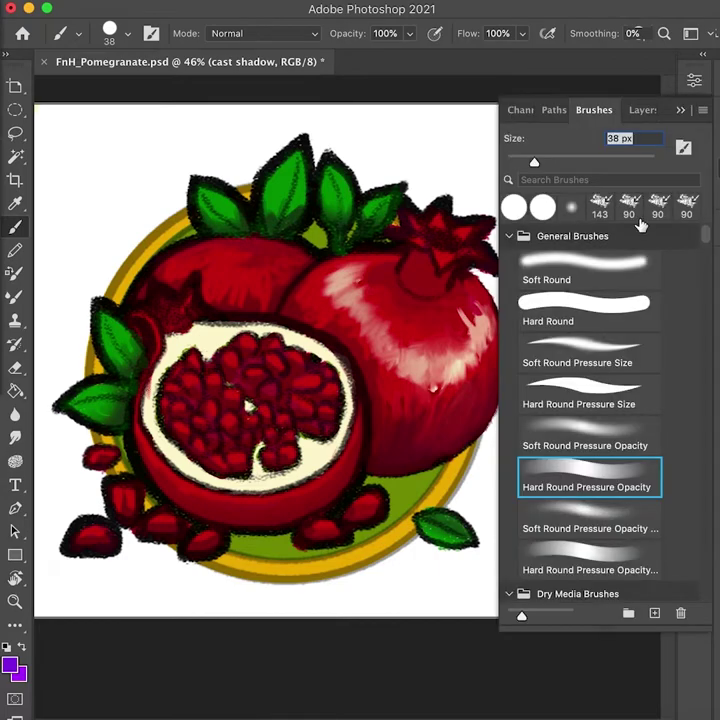
key(F5)
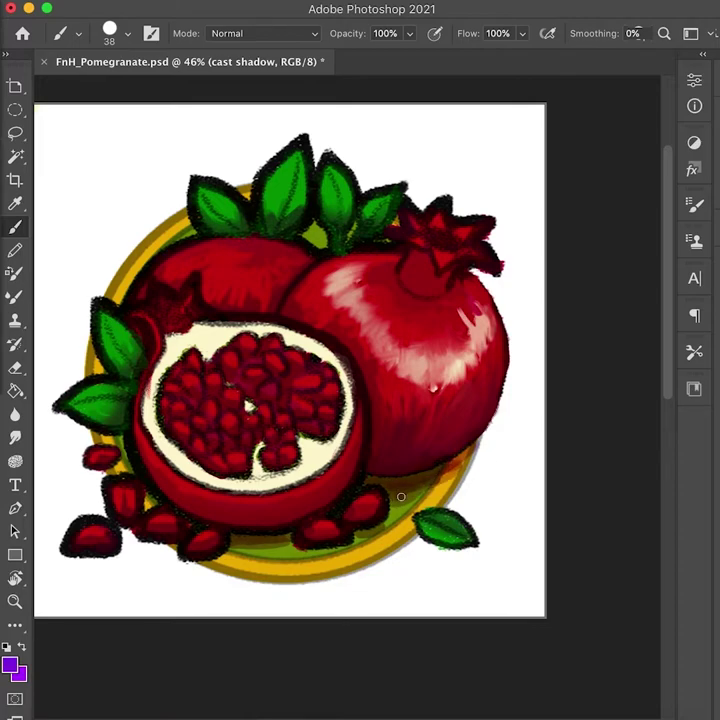
Step: Erase excess shadow on the plate below the whole pomegranate and paint purple cast shadows under the loose kernels and leaf
key(e)
click(590, 438)
mouse_move(456, 486)
mouse_down()
mouse_move(480, 486)
mouse_move(400, 495)
mouse_move(436, 480)
mouse_move(448, 464)
mouse_up()
key(b)
key(F7)
click(593, 110)
click(633, 562)
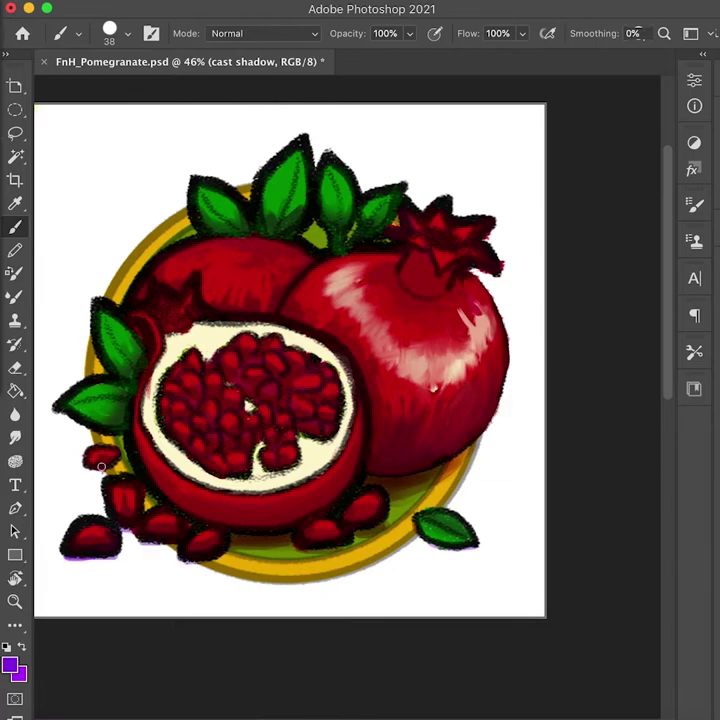
scroll(410, 467, down, 1)
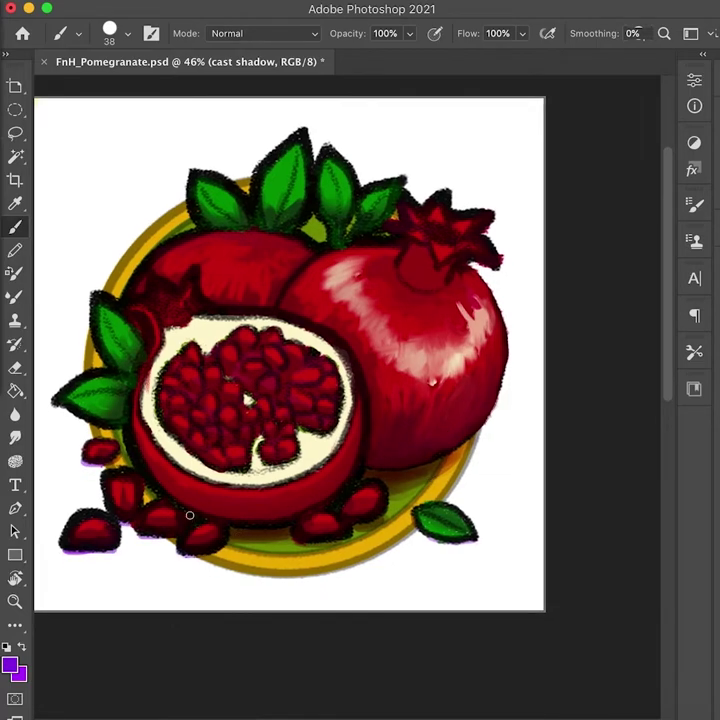
Step: Expand the Selector group, load the PM1 shape as a selection, and make the cast shadow layer active
key(F7)
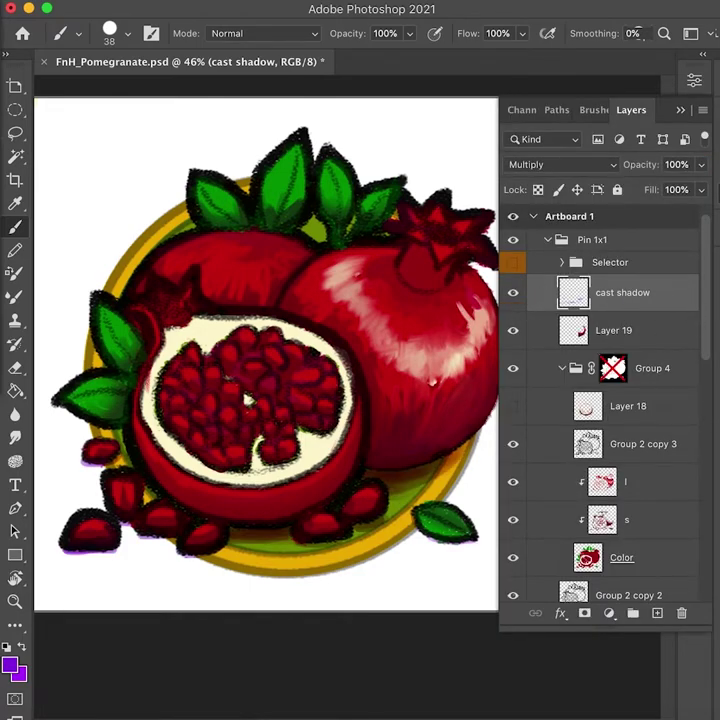
click(561, 262)
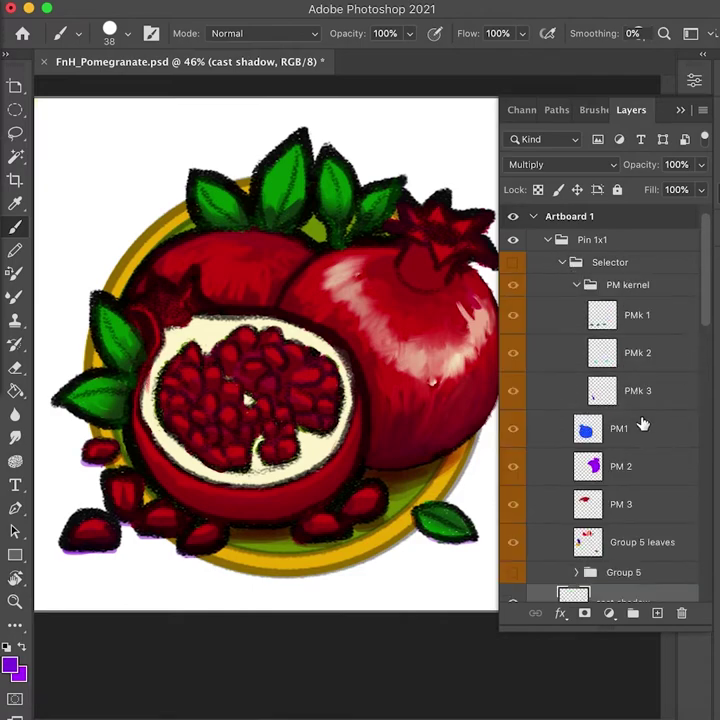
click(587, 428)
super+click(587, 428)
drag(707, 320, 707, 335)
click(625, 527)
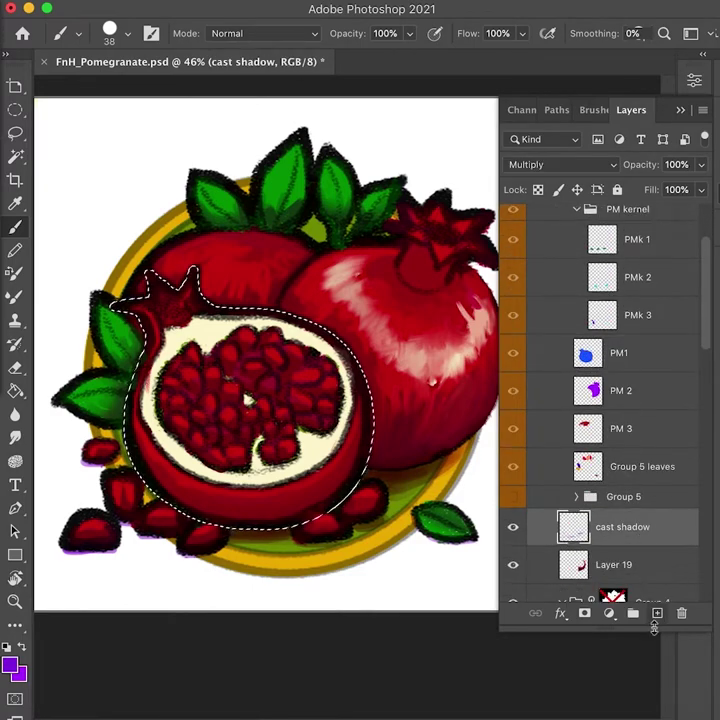
Step: Create a new layer above cast shadow and name it c. shadow on objects
click(657, 613)
double_click(617, 527)
text(c. shadow on objects)
key(Return)
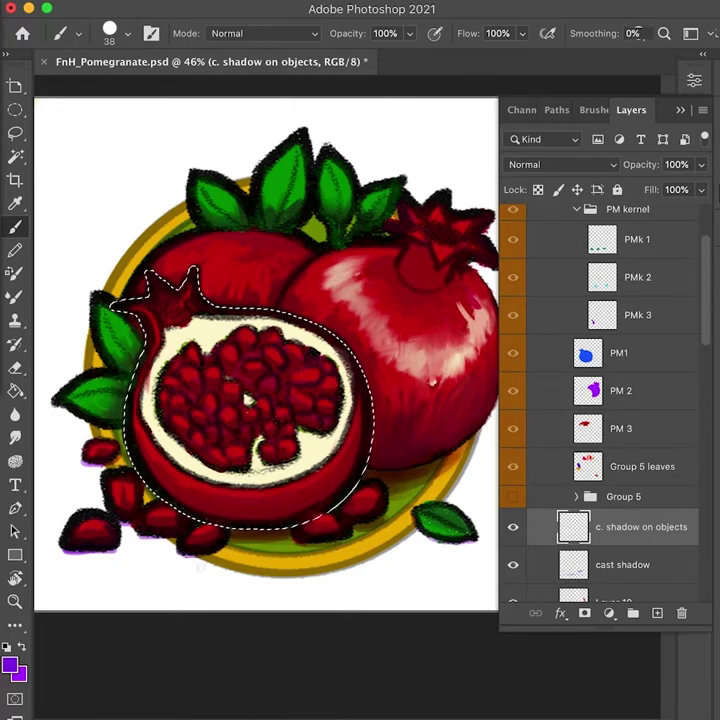
Step: Enlarge the brush to 125 px and paint purple shadow along the cut pomegranate's lower edge inside the selection
key(])
key(])
key(])
key(])
key(])
key(])
key(])
key(])
key(])
mouse_move(170, 522)
mouse_down()
mouse_move(280, 522)
mouse_move(380, 428)
mouse_up()
Step: Set the c. shadow on objects layer to Multiply, soften the cut pomegranate's shadow with the eraser, and deselect
click(558, 165)
click(548, 226)
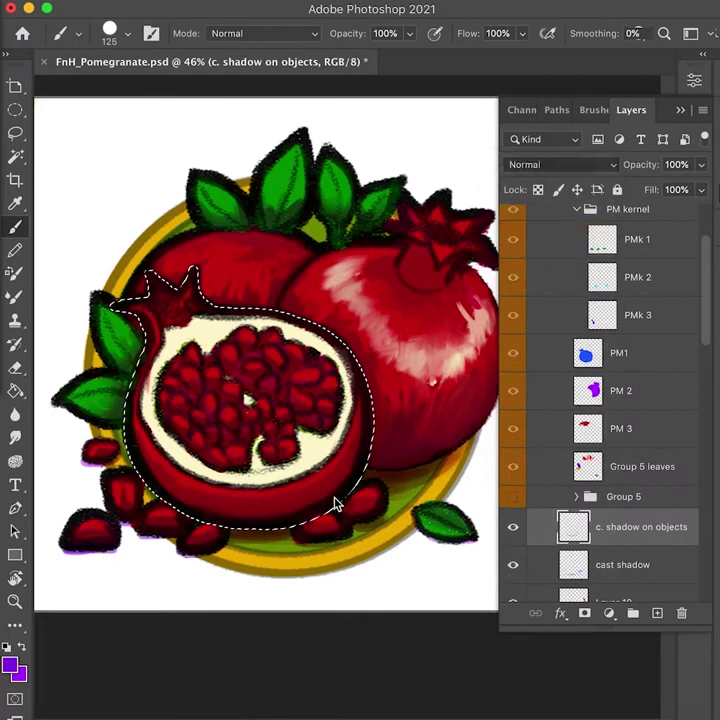
click(556, 165)
click(546, 150)
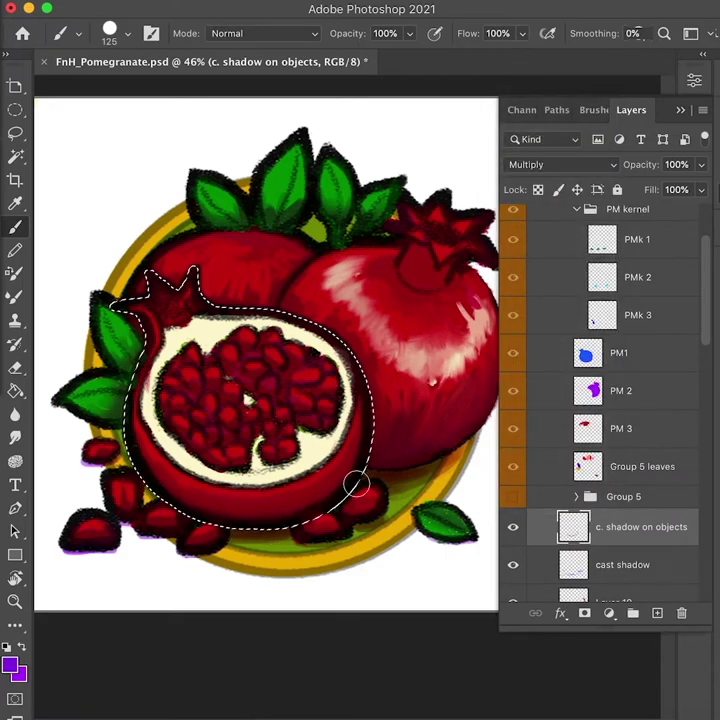
key(e)
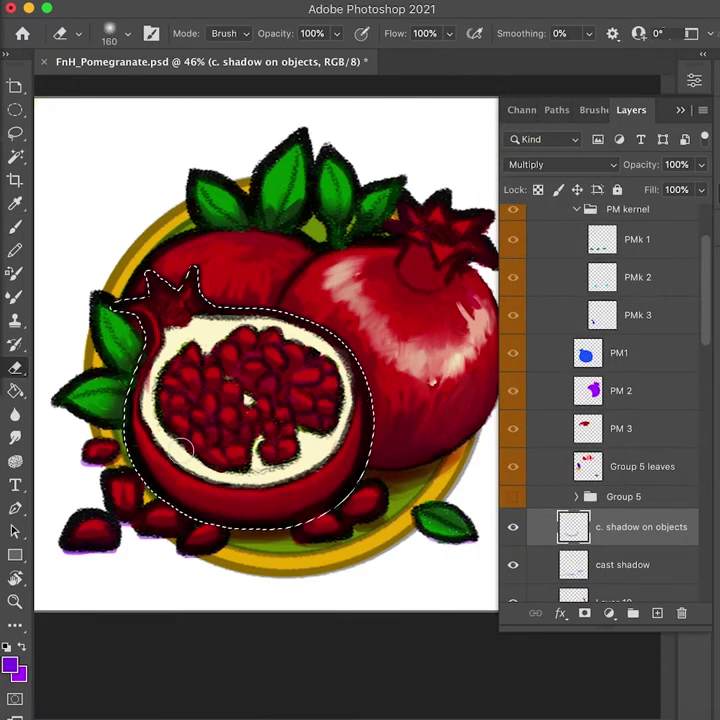
key(super+d)
Step: Load the PM 3 shape as a selection, paint and erase shadow on the back pomegranate behind the cut one, and deselect
key(super+shift+d)
key(b)
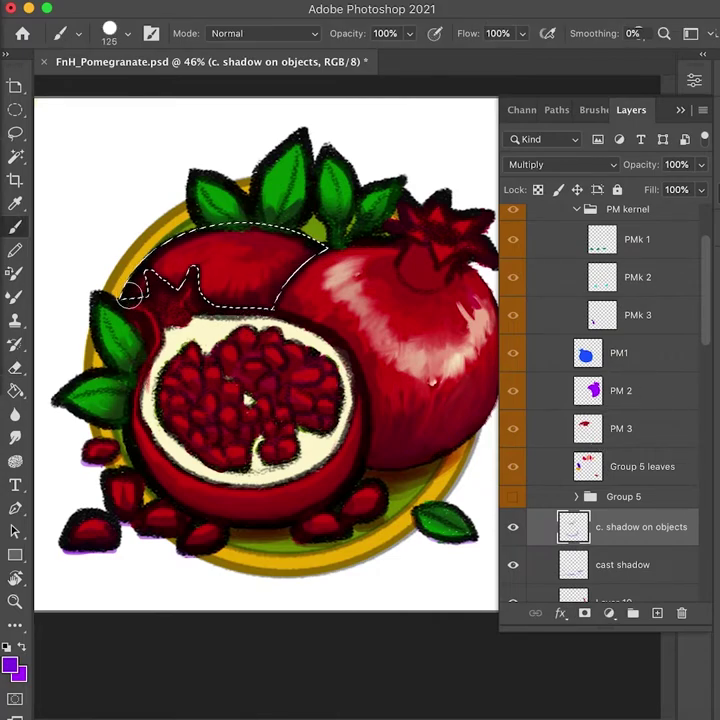
key(e)
key(b)
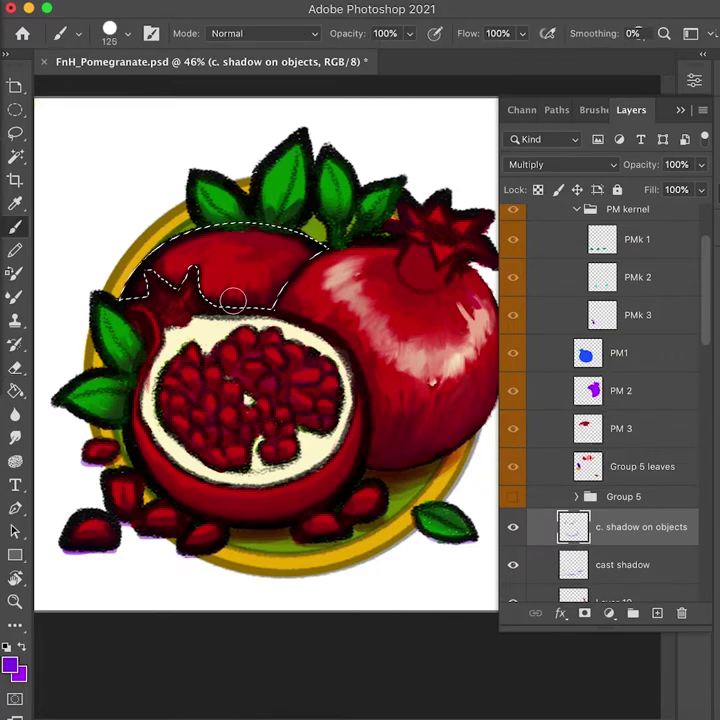
key(e)
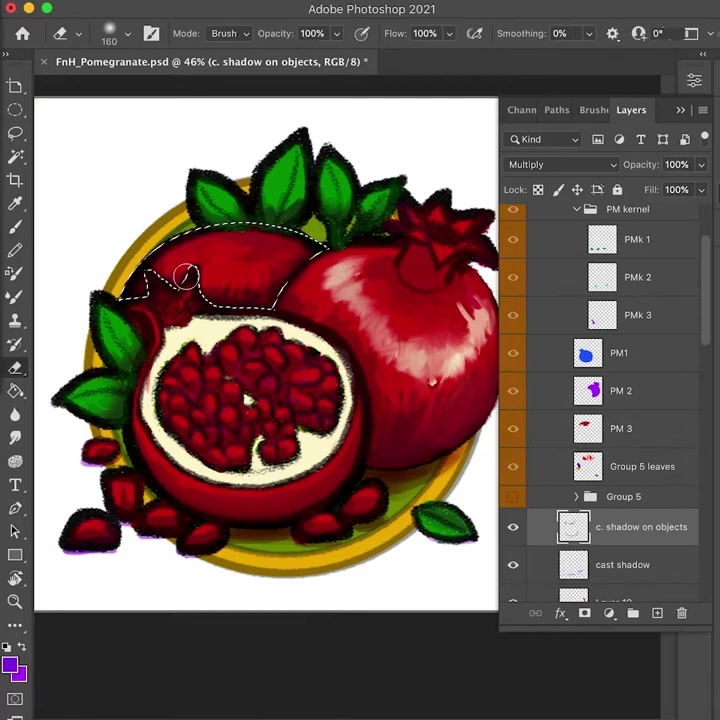
key(b)
key(e)
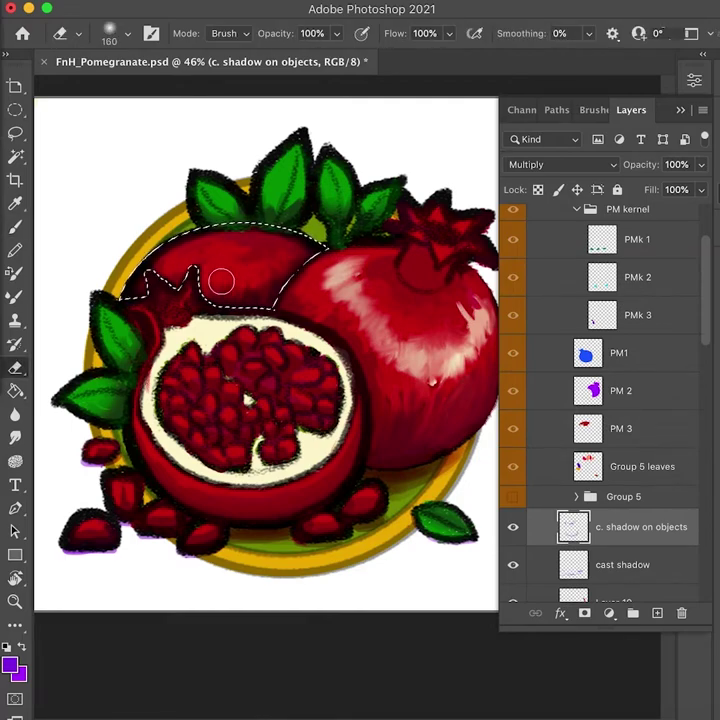
key(super+d)
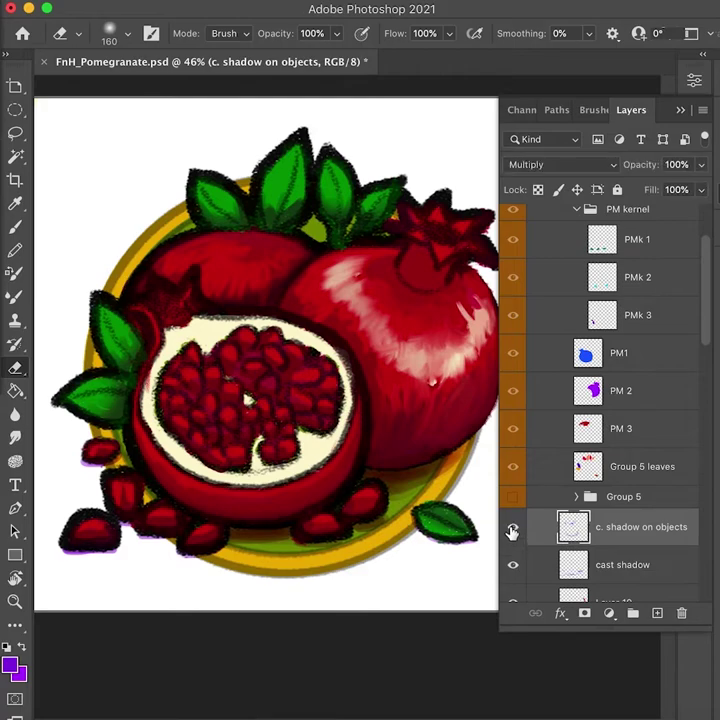
Step: Load the PM 2 shape as a selection and paint shadow on the whole pomegranate's lower part, softening it with the eraser
scroll(311, 245, right, 3)
super+click(588, 390)
key(b)
mouse_move(370, 460)
mouse_down()
mouse_move(285, 421)
mouse_move(195, 311)
mouse_move(201, 319)
mouse_move(439, 387)
mouse_move(365, 458)
mouse_up()
mouse_move(291, 432)
mouse_down()
mouse_move(424, 421)
mouse_move(419, 393)
mouse_move(357, 429)
mouse_up()
key(e)
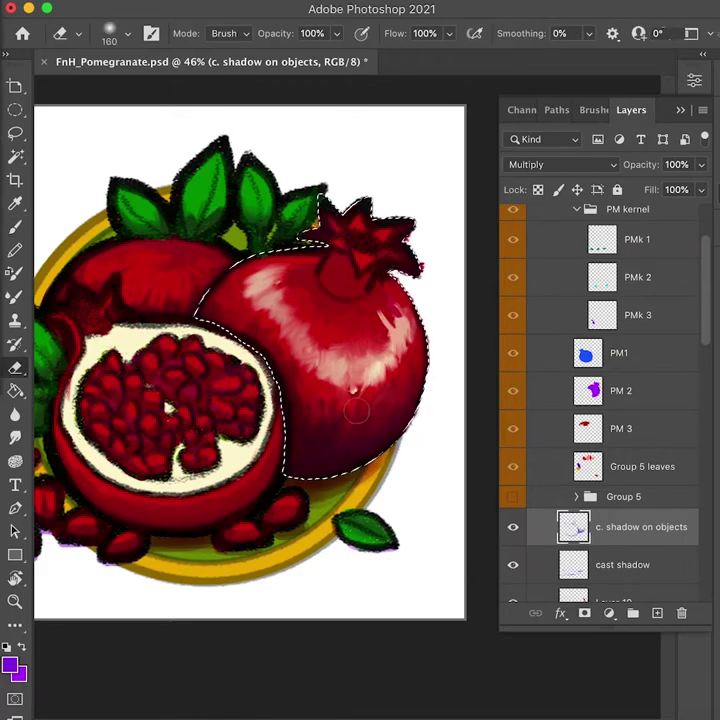
Step: Paint shadow around the whole pomegranate's crown and upper side, soften it with the eraser, and deselect
key(b)
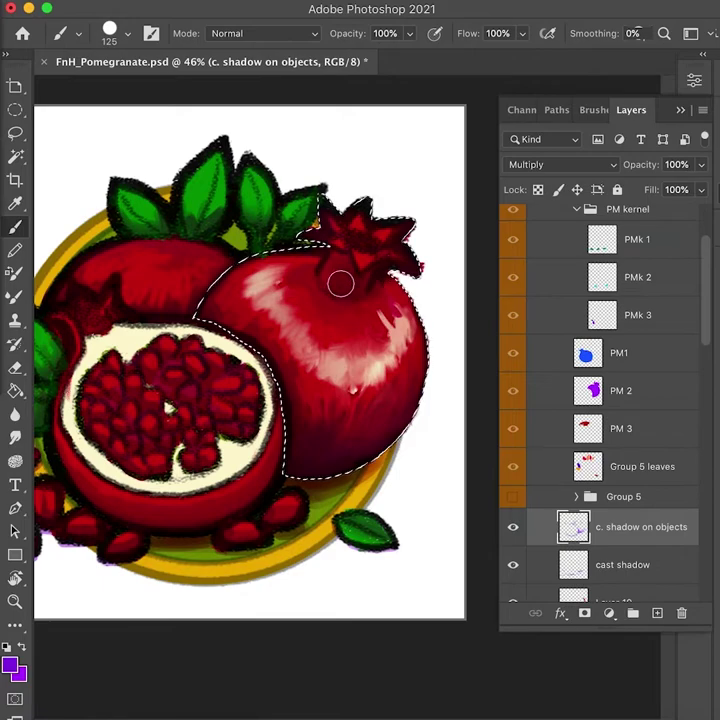
key(e)
key(b)
mouse_move(373, 334)
mouse_down()
mouse_move(388, 293)
mouse_move(318, 296)
mouse_move(382, 318)
mouse_move(302, 309)
mouse_move(296, 302)
mouse_move(388, 340)
mouse_move(354, 315)
mouse_move(386, 294)
mouse_up()
key(e)
key(b)
key(e)
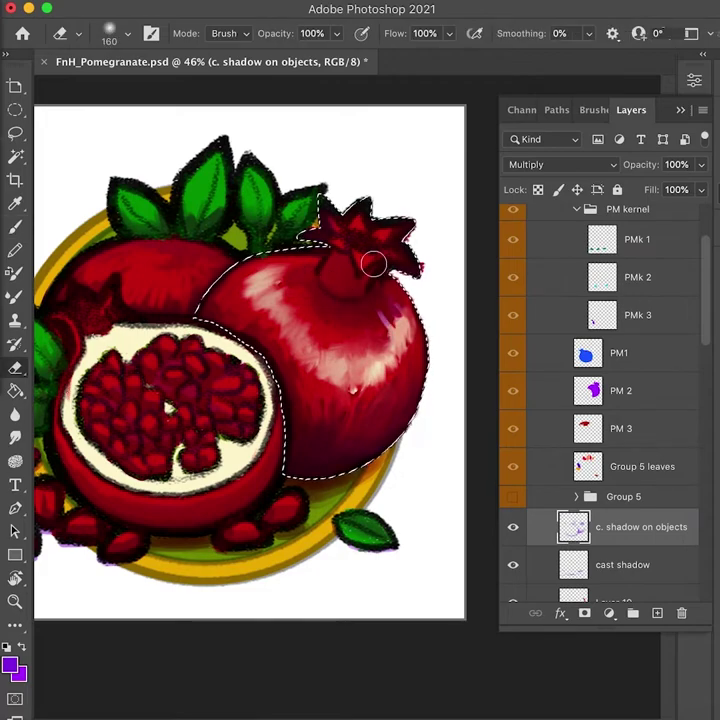
key(b)
key(super+d)
drag(345, 416, 406, 398)
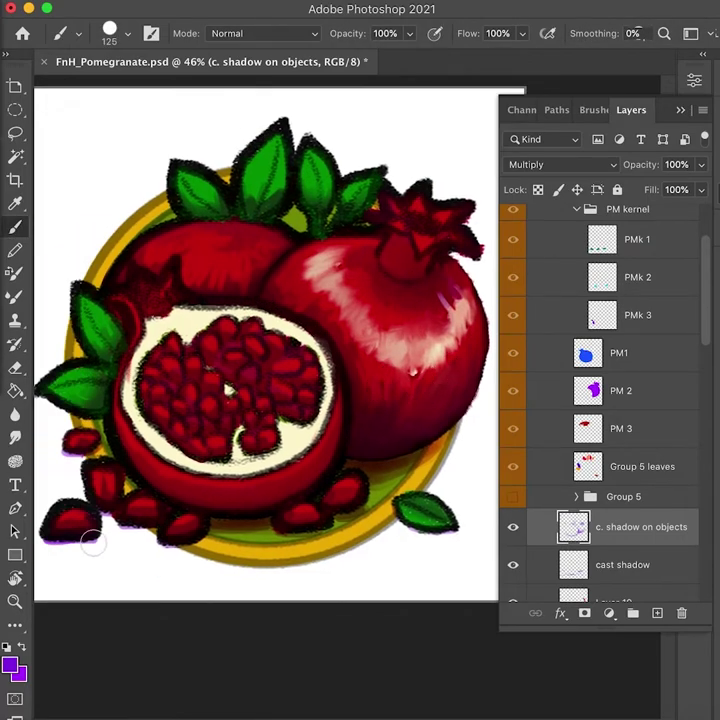
Step: Load the PMk 1 and PMk 2 shapes as selections in turn and paint shadow on the loose kernels inside each
super+click(604, 243)
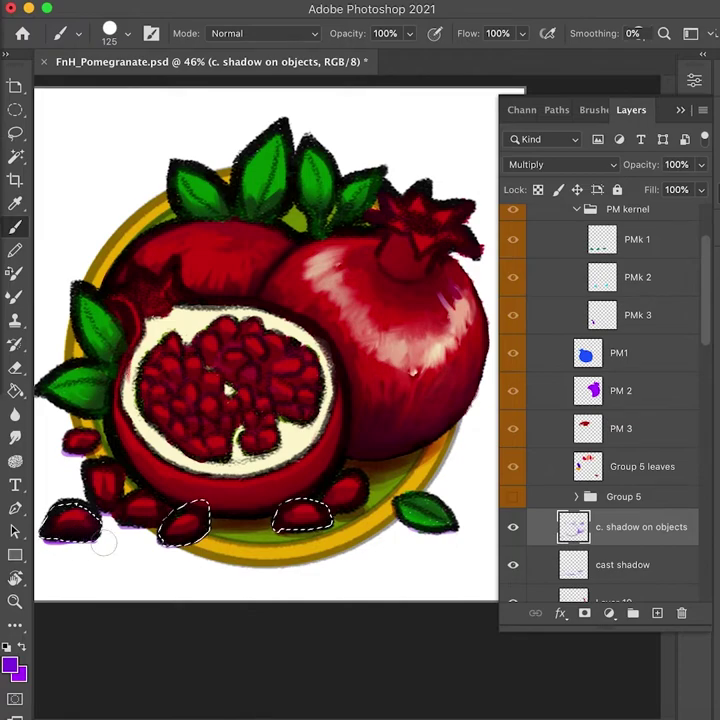
mouse_move(184, 545)
mouse_down()
mouse_move(330, 525)
mouse_move(342, 506)
mouse_up()
super+click(606, 283)
drag(130, 537, 158, 521)
Step: Load the PMk 3 kernel shapes as a selection
click(664, 326)
super+click(592, 318)
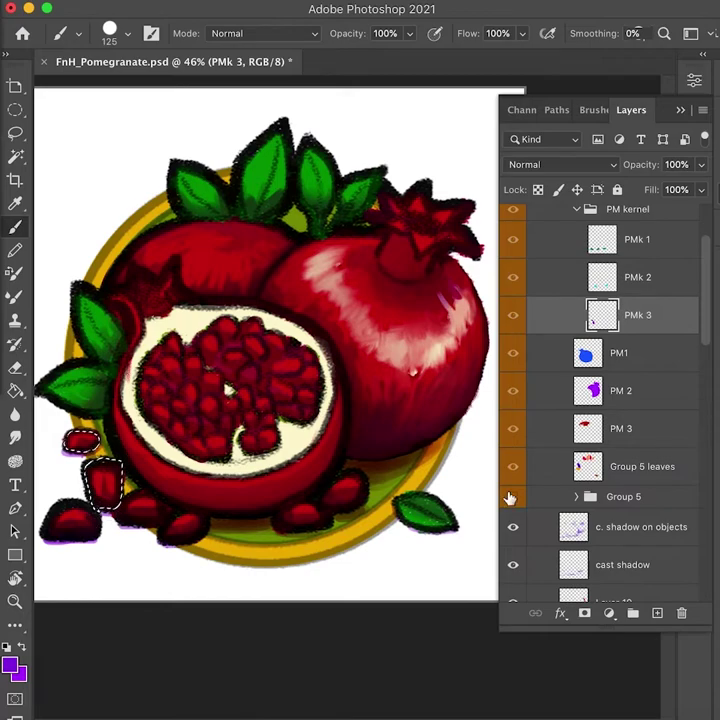
click(717, 226)
click(660, 368)
click(683, 225)
click(717, 226)
click(717, 190)
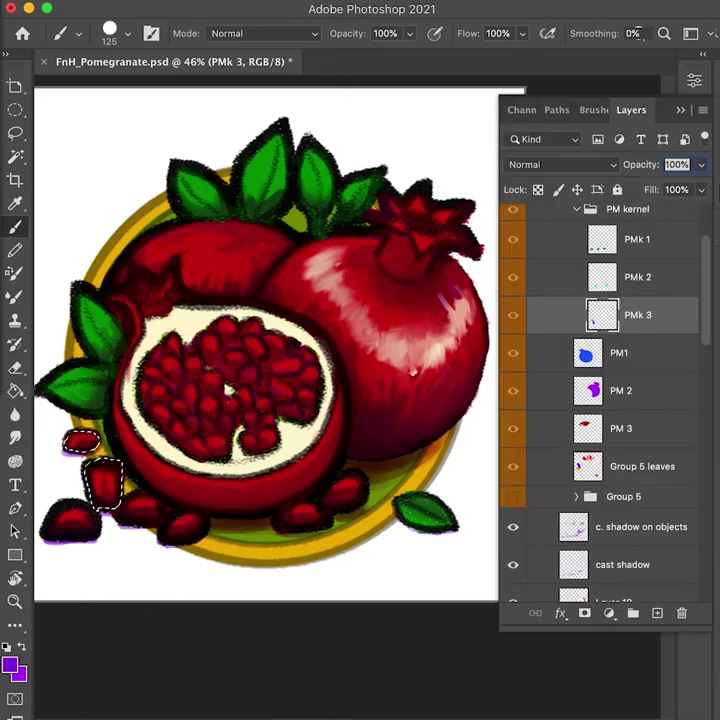
Step: Lock the transparent pixels of the PMk 1 to PMk 3 layers and of the PM1 through Group 5 leaves layers
click(672, 243)
shift+click(663, 328)
click(538, 190)
click(655, 361)
shift+click(654, 479)
click(538, 190)
Step: Expand Group 5 inside Selector and lock the transparent pixels of its layers
click(649, 220)
click(576, 504)
click(645, 533)
drag(708, 309, 707, 281)
shift+click(645, 490)
click(538, 190)
Step: Collapse the Group 5 and PM kernel groups and make c. shadow on objects the active layer
click(629, 310)
click(578, 309)
click(645, 352)
click(577, 247)
click(643, 452)
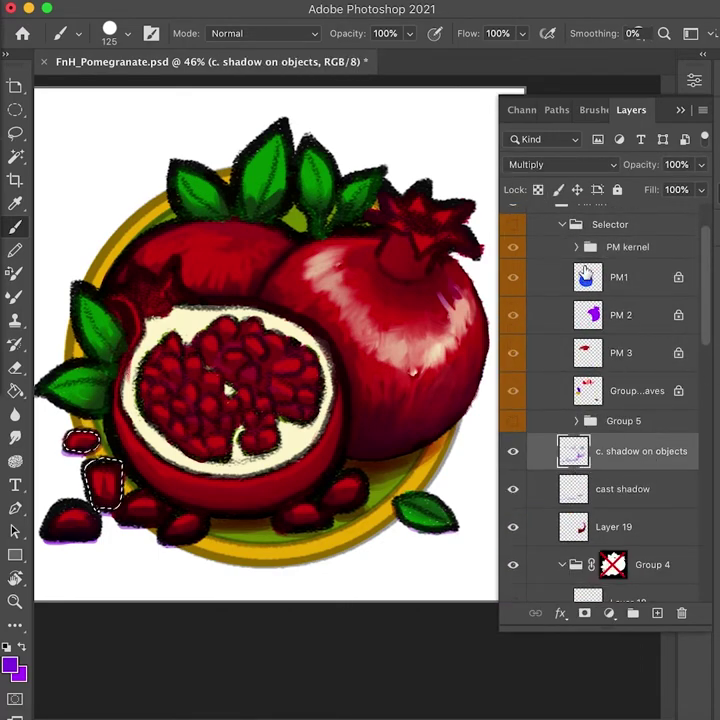
Step: Paint shadow inside the PMk 3 kernel selection, undo the last change, and deselect
click(577, 247)
drag(707, 331, 707, 376)
mouse_move(103, 505)
mouse_down()
mouse_move(112, 479)
mouse_move(78, 455)
mouse_up()
key(super+z)
key(ctrl+d)
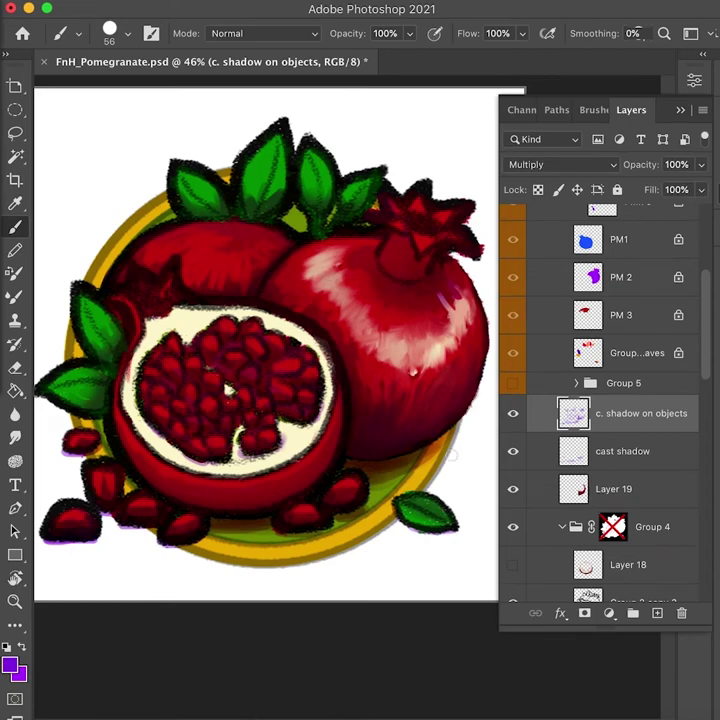
Step: Expand Group 4 and turn on the visibility of Layer 18
click(658, 453)
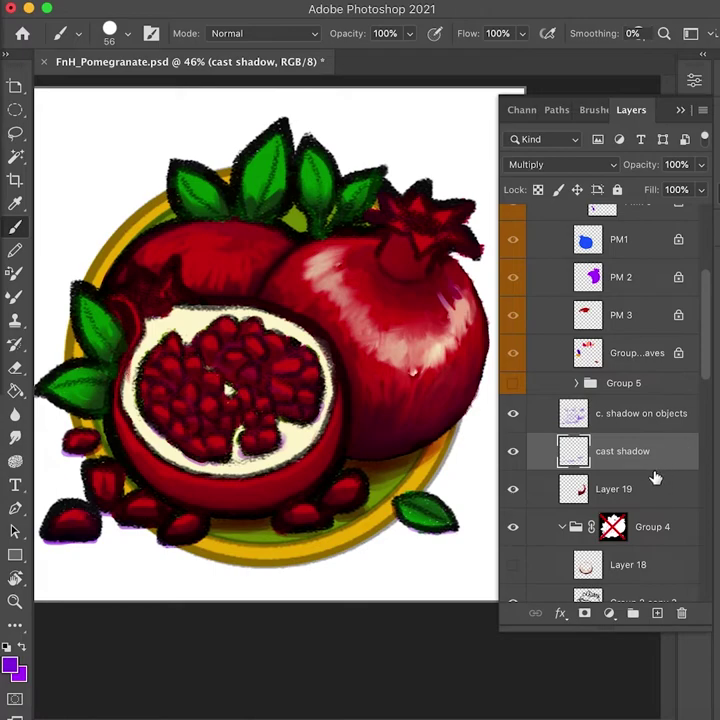
click(562, 527)
click(655, 526)
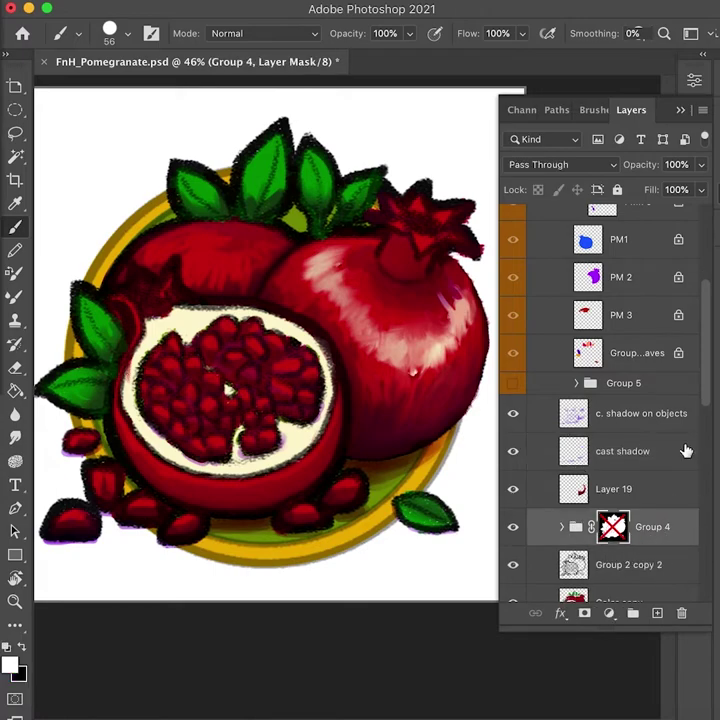
scroll(697, 508, down, 2)
click(562, 451)
shift+click(614, 454)
shift+click(617, 455)
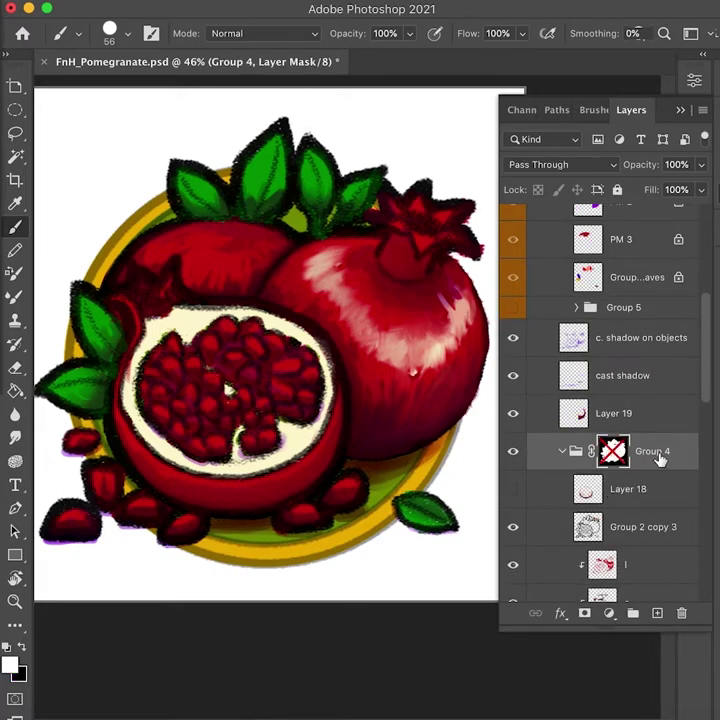
click(632, 490)
click(632, 526)
click(514, 489)
click(514, 489)
click(514, 489)
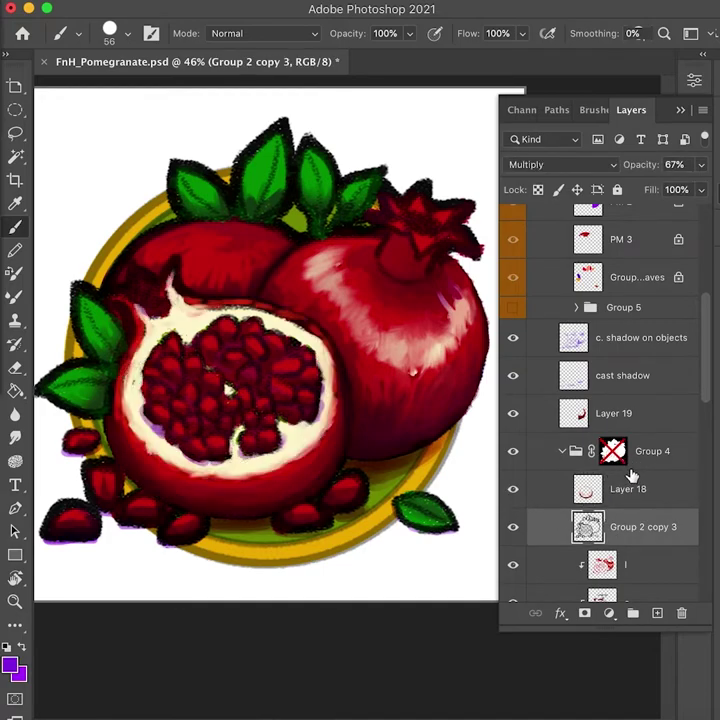
Step: Move Layer 19 into Group 4 and merge it with Layer 18
click(665, 340)
click(658, 377)
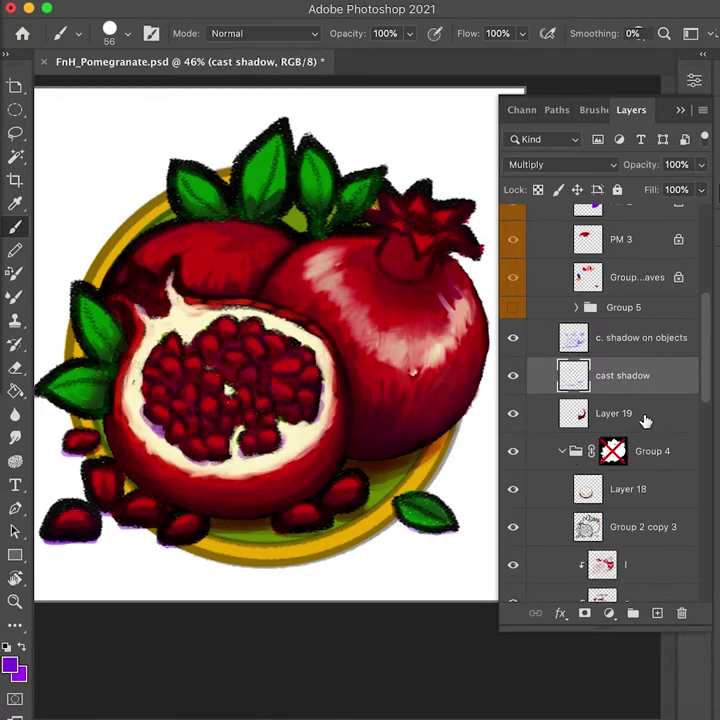
click(605, 416)
key(ctrl+bracketleft)
click(653, 492)
shift+click(641, 448)
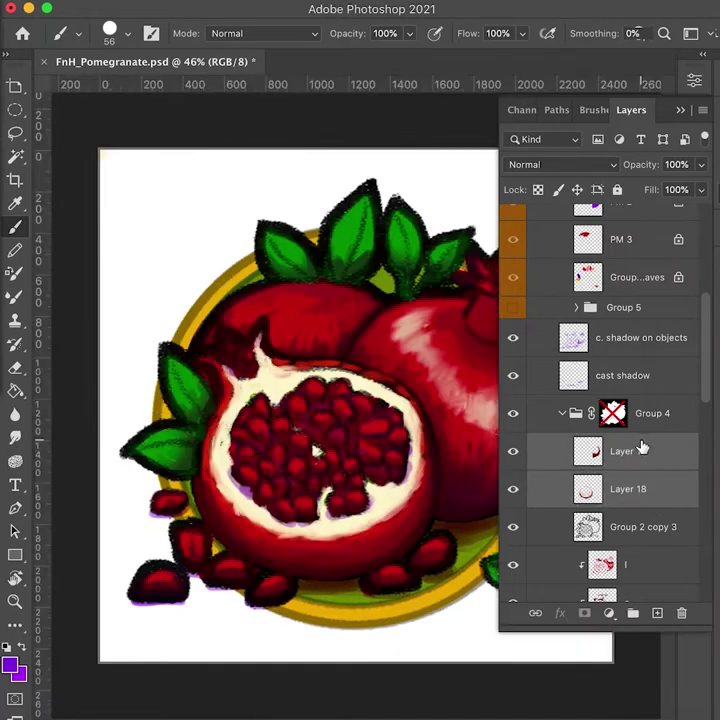
key(ctrl+e)
Step: Collapse Group 4 and move the cast shadow layer beneath Color copy, directly above the BG Color group
click(661, 360)
scroll(662, 345, down, 1)
drag(662, 307, 658, 360)
click(665, 304)
click(562, 375)
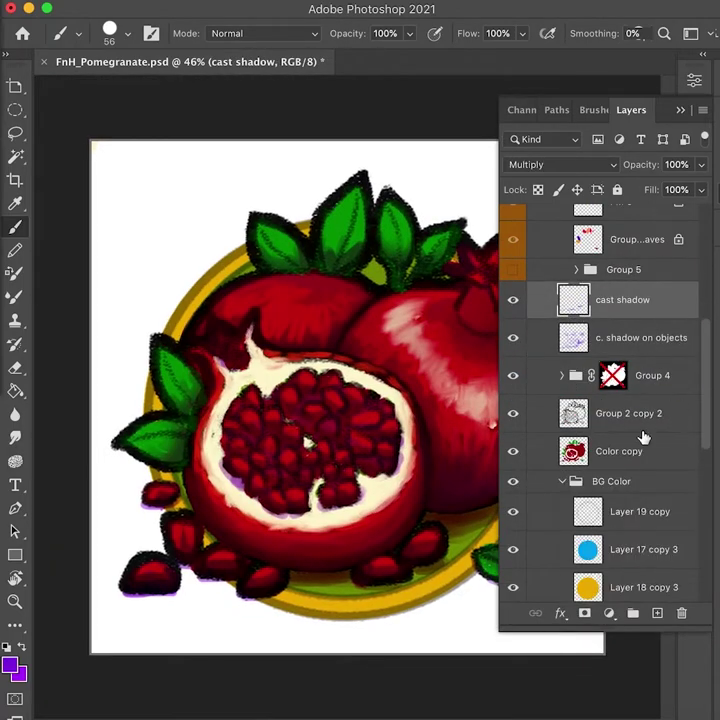
drag(665, 304, 669, 468)
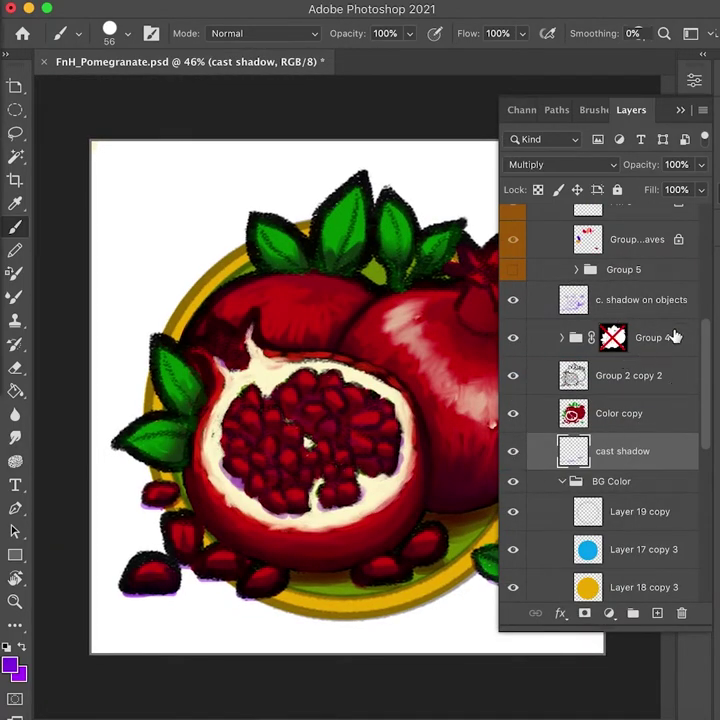
Step: Group the Color copy and Group 2 copy 2 layers and name the group Ref
click(537, 417)
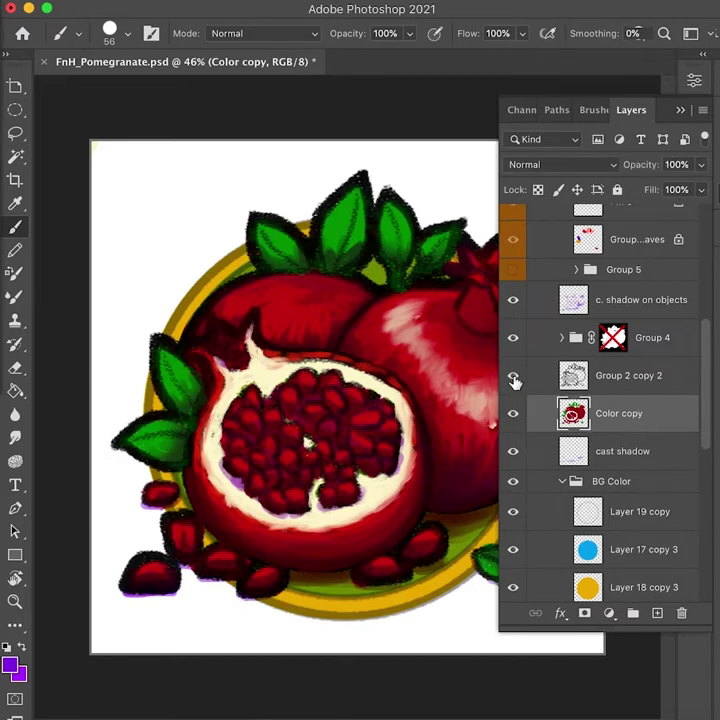
shift+click(646, 378)
key(super+g)
double_click(609, 368)
text(Ref)
key(Return)
click(562, 368)
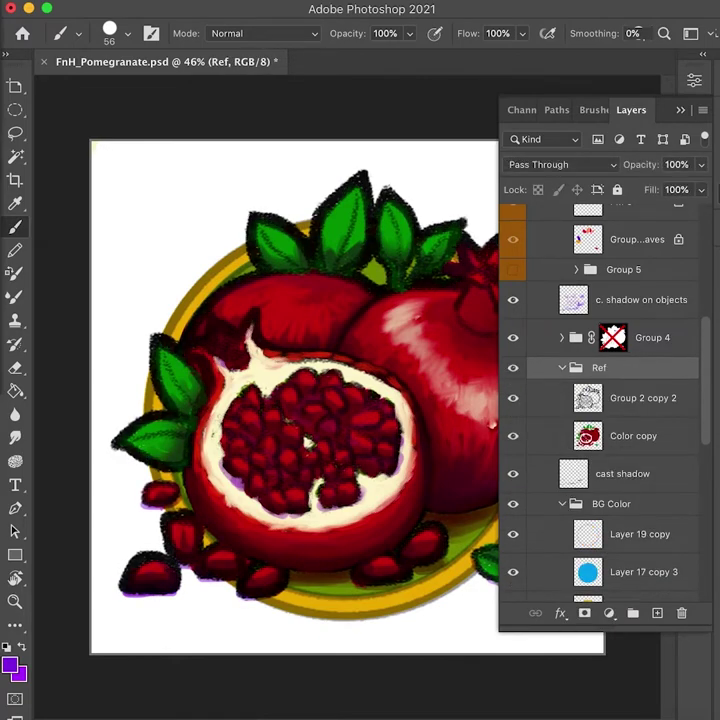
Step: Merge Group 2 copy 3, the clipped l and s layers, and Color into one layer inside Group 4
click(640, 300)
click(562, 338)
click(628, 376)
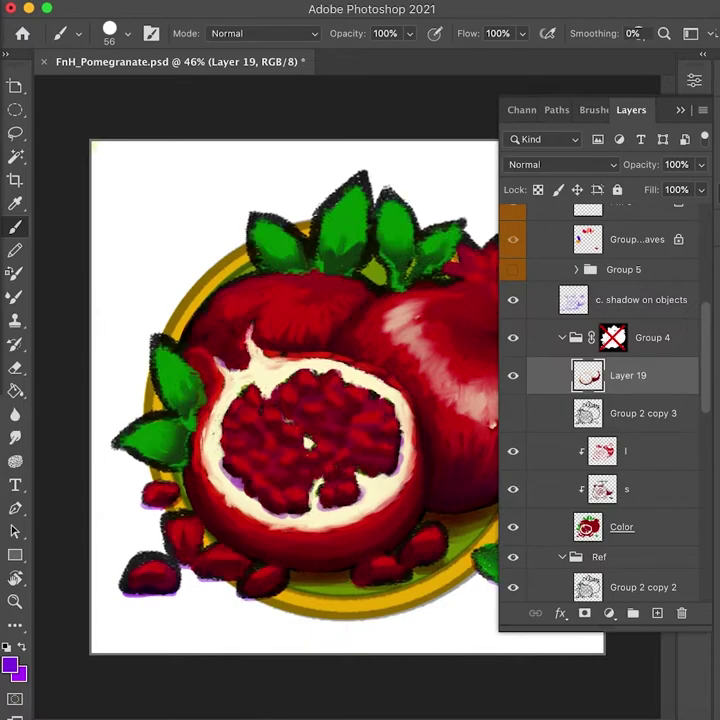
key(alt+bracketleft)
key(alt+shift+bracketleft)
key(alt+shift+bracketleft)
key(alt+shift+bracketleft)
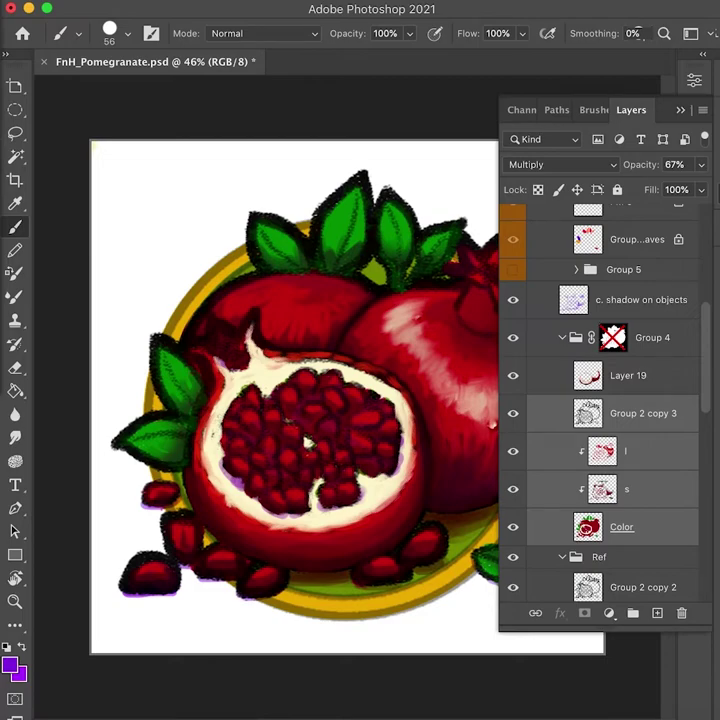
key(ctrl+e)
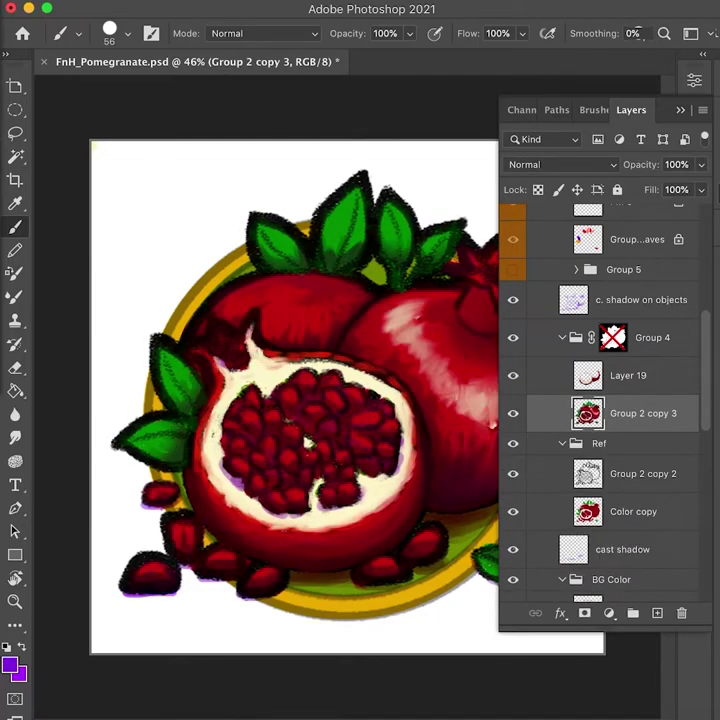
Step: Add a new layer beneath the BG Color group and fill it with the dark gold sampled from the plate's rim
scroll(295, 400, right, 1)
scroll(612, 420, down, 6)
scroll(612, 420, up, 4)
scroll(612, 420, down, 4)
scroll(612, 420, down, 5)
scroll(612, 420, up, 5)
click(660, 496)
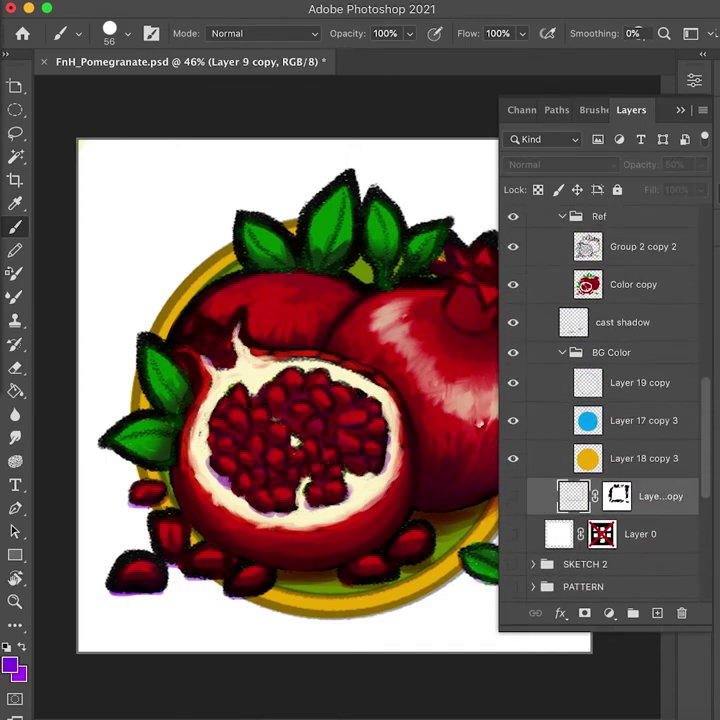
click(657, 613)
key(g)
alt+click(162, 320)
click(135, 270)
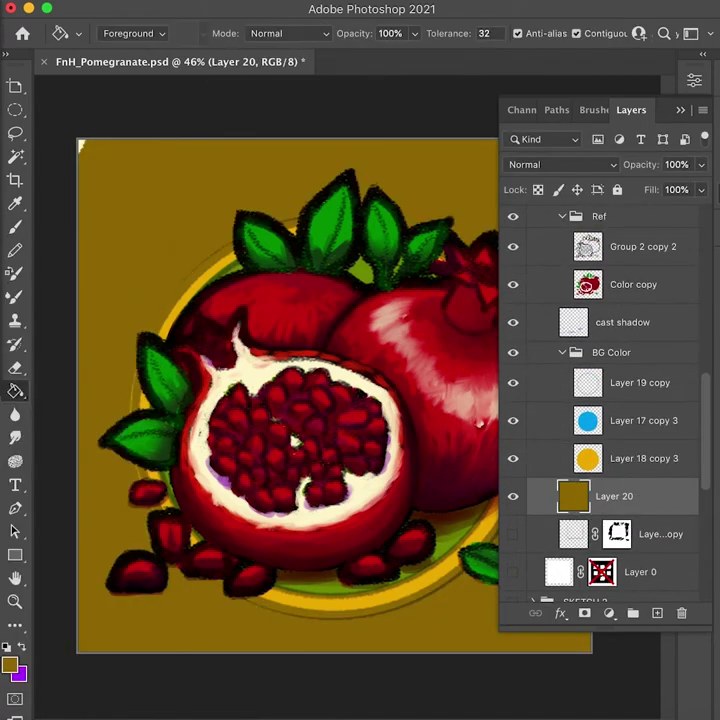
Step: Refill the new background layer with a dark grayish brown and return to the Brush tool
click(3, 18)
click(113, 66)
click(203, 238)
key(b)
Step: Add a new layer at the top of the Pin 1x1 group and paint over the light mark in the canvas corner
drag(708, 442, 708, 399)
shift+click(614, 268)
shift+click(614, 268)
drag(709, 338, 708, 222)
click(547, 278)
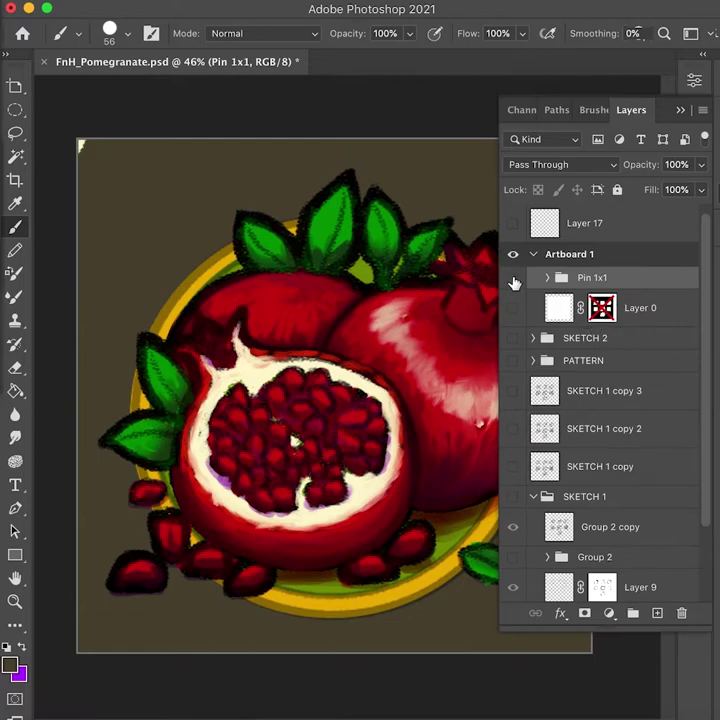
click(547, 278)
click(600, 300)
click(657, 613)
drag(614, 330, 592, 289)
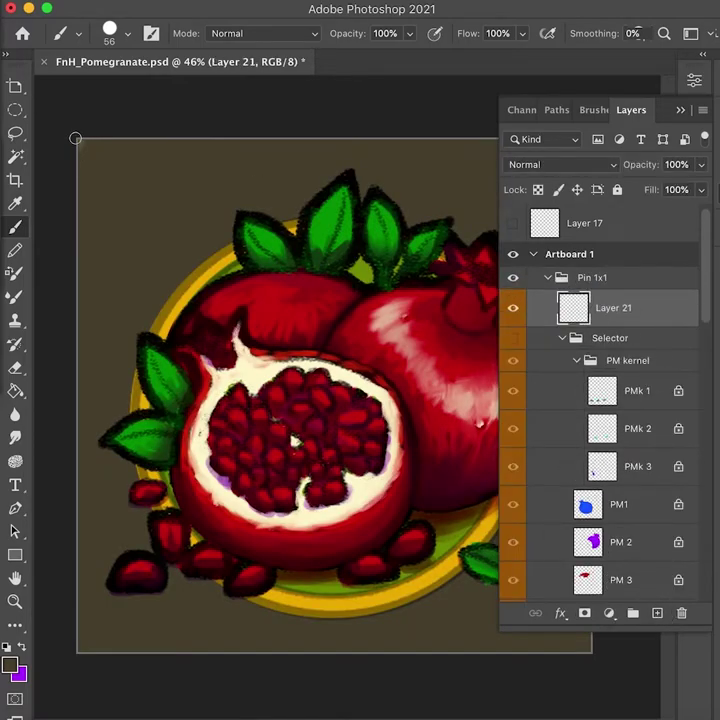
Step: Collapse the Selector, Group 4, Ref and BG Color groups
click(562, 339)
click(562, 406)
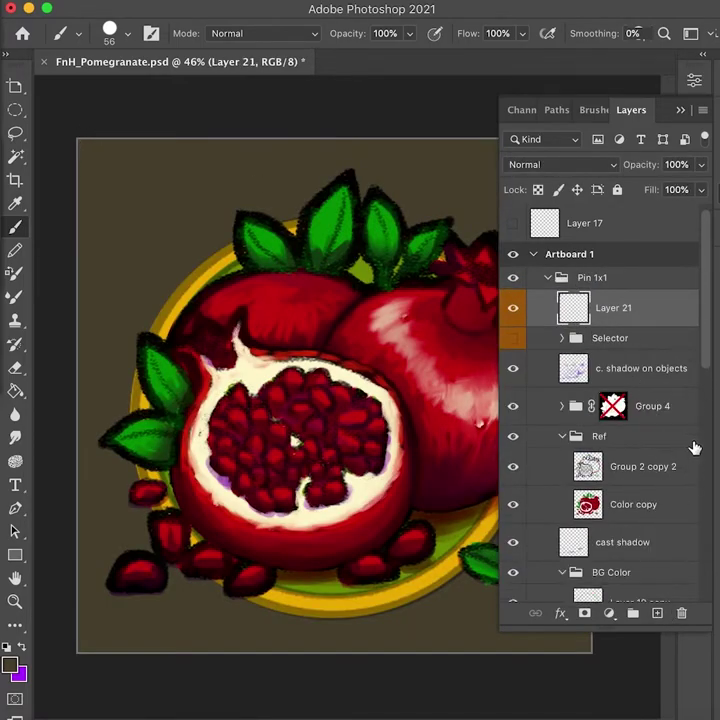
click(640, 438)
click(562, 436)
click(642, 501)
click(562, 497)
click(614, 527)
Step: Delete Layer 21 from the top of the Pin 1x1 group and select Layer 20
click(546, 312)
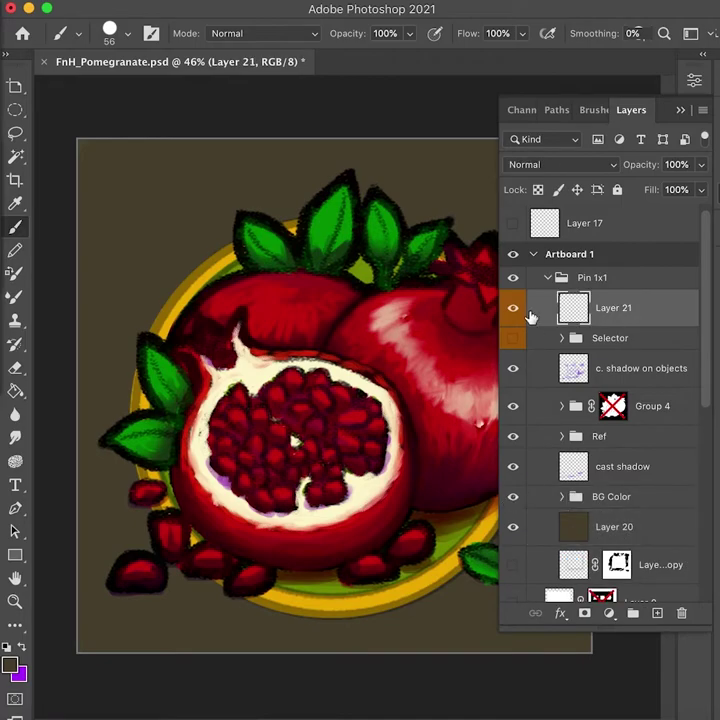
key(Delete)
click(560, 489)
click(578, 398)
click(590, 487)
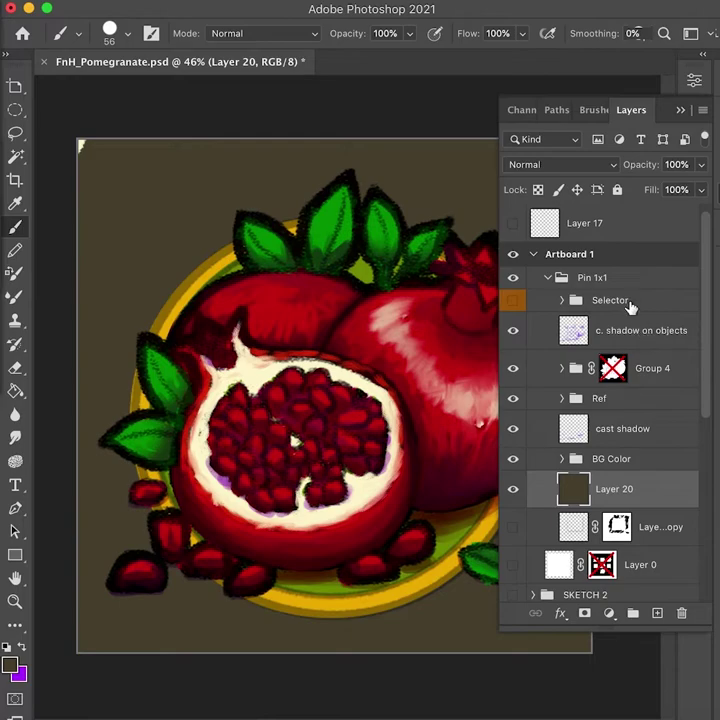
Step: Try covering the corner mark on a new layer placed above Group 4, and delete that layer
click(630, 303)
click(657, 612)
drag(660, 308, 643, 354)
click(562, 406)
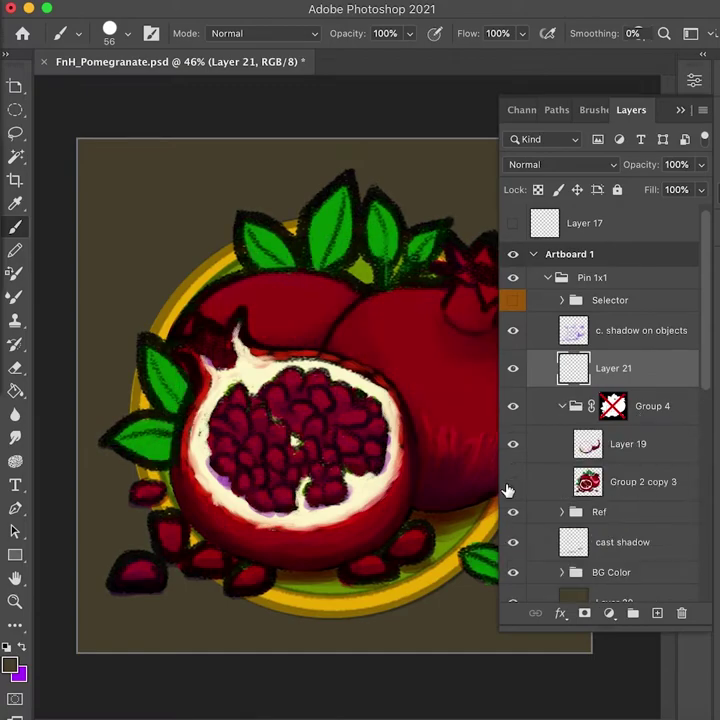
click(645, 478)
click(650, 444)
click(656, 367)
key(Delete)
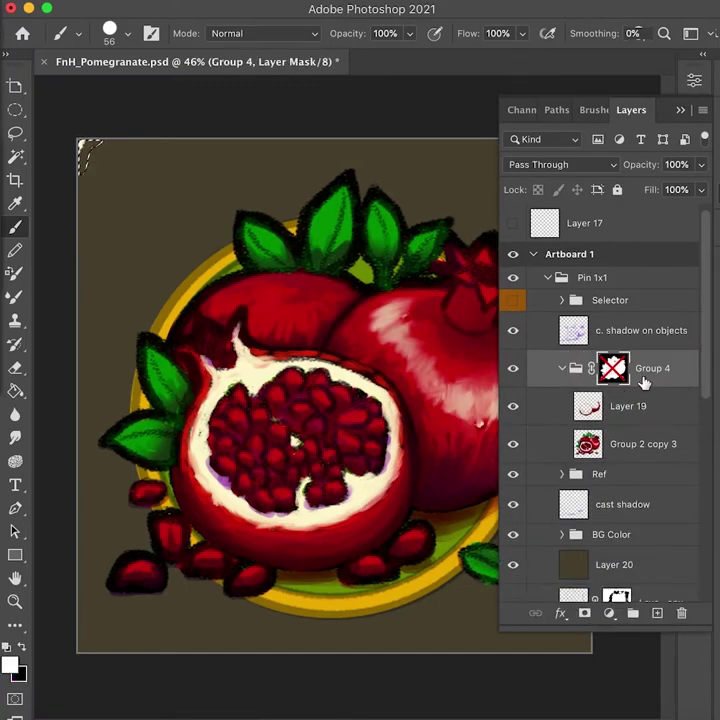
Step: Deselect, hide Group 2 copy 3 and Layer 19, and enable the layer mask of Group 4
click(594, 448)
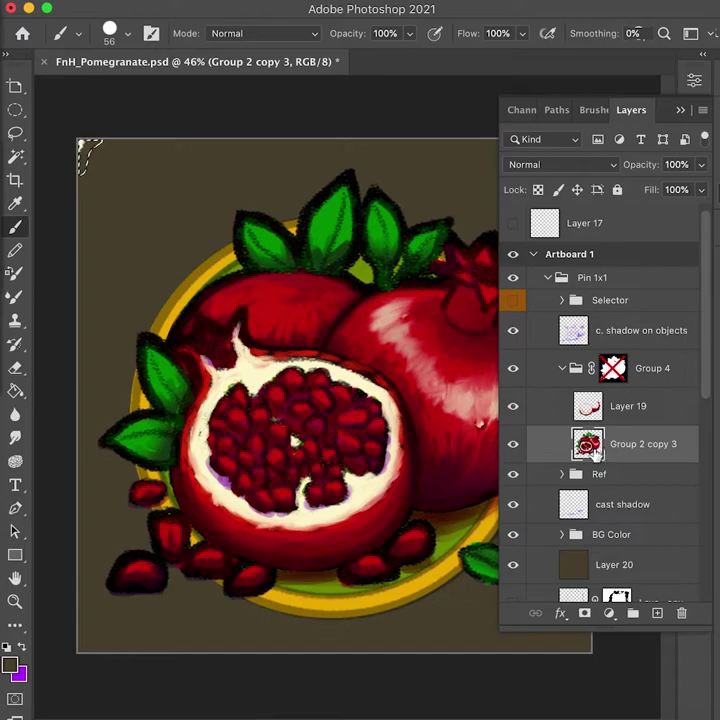
key(super+minus)
key(super+d)
click(513, 444)
click(513, 406)
shift+click(612, 370)
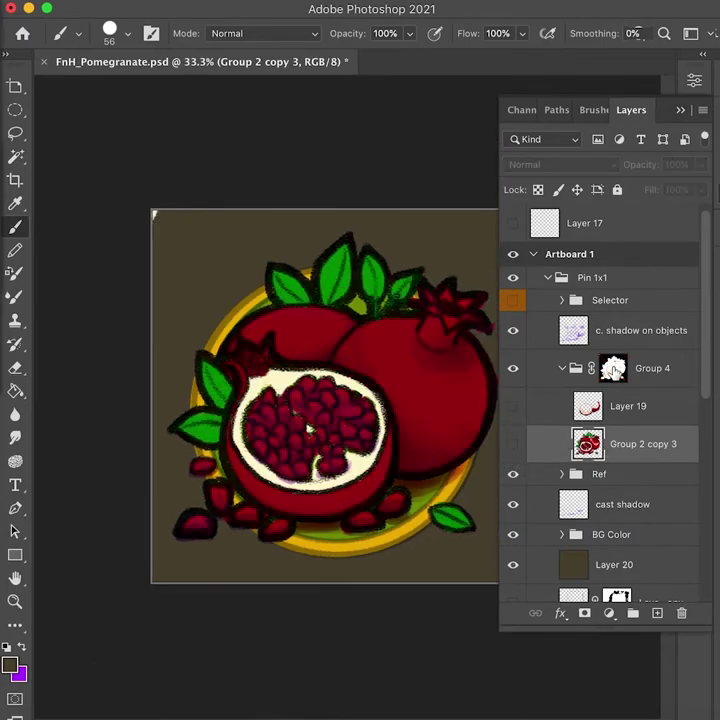
Step: Try moving the Layer 20 background above Group 4
click(642, 370)
mouse_move(632, 572)
mouse_down()
mouse_move(623, 357)
mouse_move(632, 343)
mouse_up()
key(super+z)
Step: Lasso the marked canvas corner, fill it with the background brown on a new layer, and put that layer into Group 4
key(l)
drag(189, 238, 152, 241)
click(613, 369)
click(657, 613)
key(g)
click(175, 229)
mouse_move(633, 410)
mouse_down()
mouse_move(649, 356)
mouse_move(652, 366)
mouse_up()
click(628, 371)
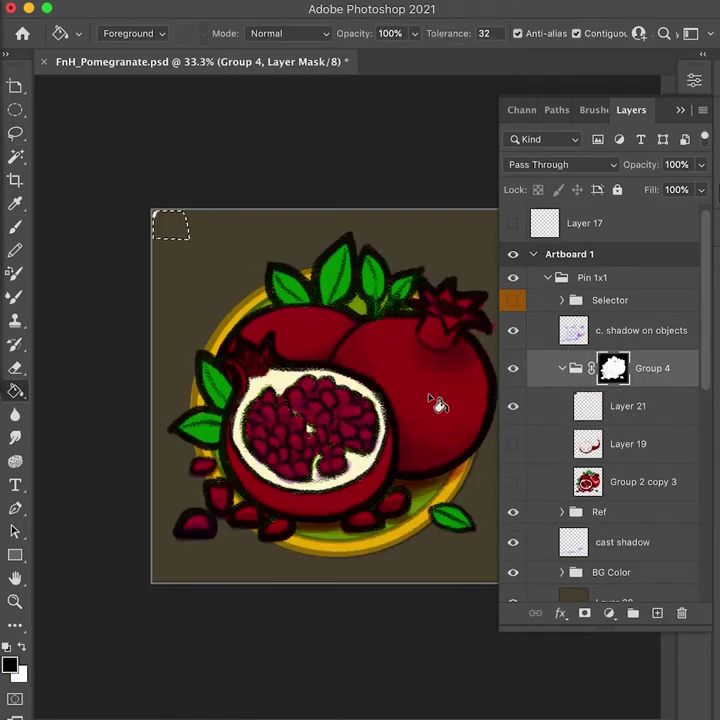
Step: Deselect, move Layer 21 out of Group 4 to just beneath the BG Color group, and target Group 4's mask
key(z)
key(x)
drag(199, 267, 237, 267)
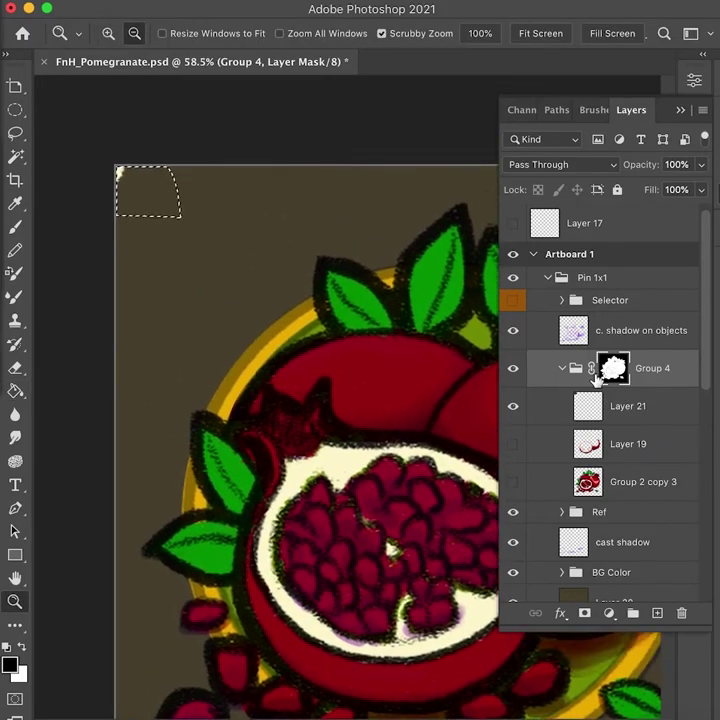
key(super+d)
key(b)
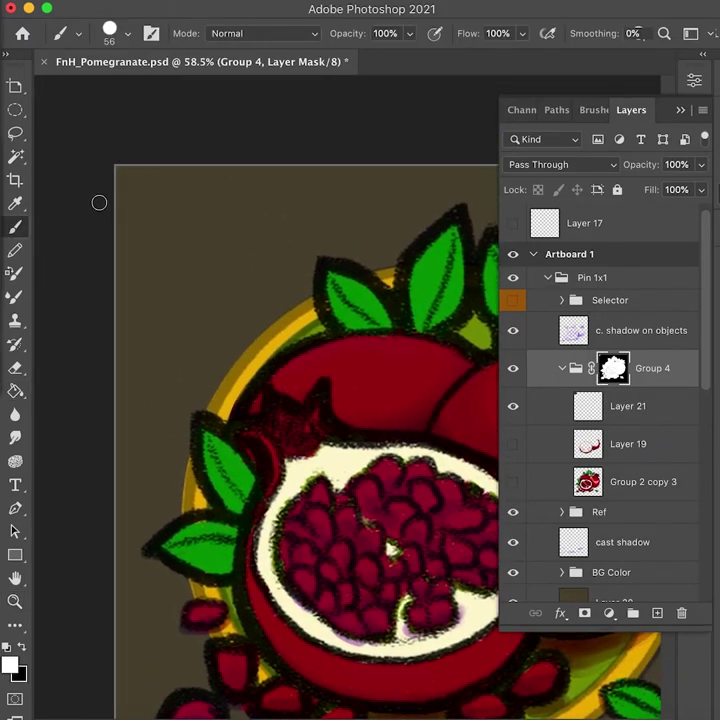
click(682, 371)
double_click(676, 408)
click(88, 325)
drag(660, 411, 651, 588)
click(615, 371)
key(x)
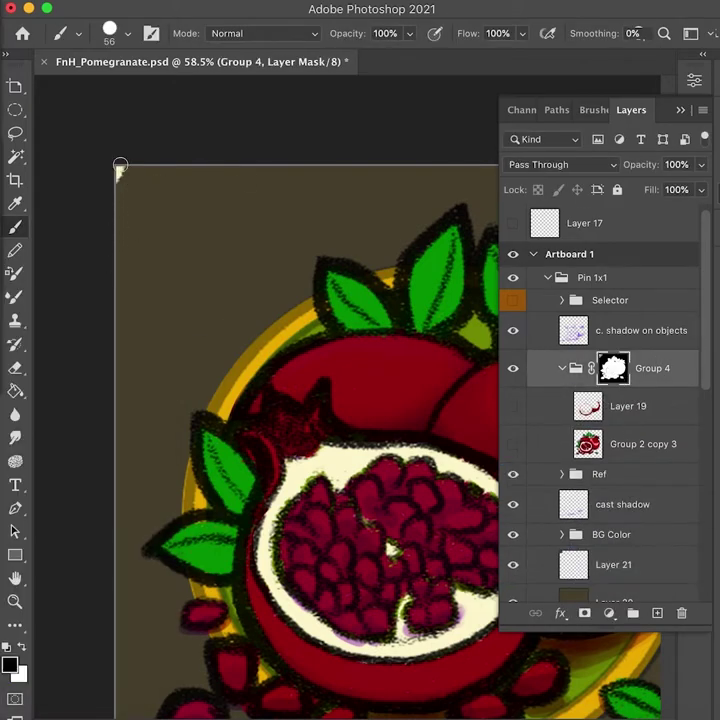
Step: With Layer 21 active, lasso around the whole illustration so the outer border of the canvas is selected
click(644, 372)
click(653, 568)
super+click(614, 372)
drag(345, 414, 278, 348)
key(super+minus)
key(super+minus)
mouse_move(368, 428)
mouse_down()
mouse_move(225, 436)
mouse_move(283, 440)
mouse_up()
key(l)
mouse_move(340, 261)
mouse_down()
mouse_move(108, 438)
mouse_move(347, 601)
mouse_move(405, 238)
mouse_up()
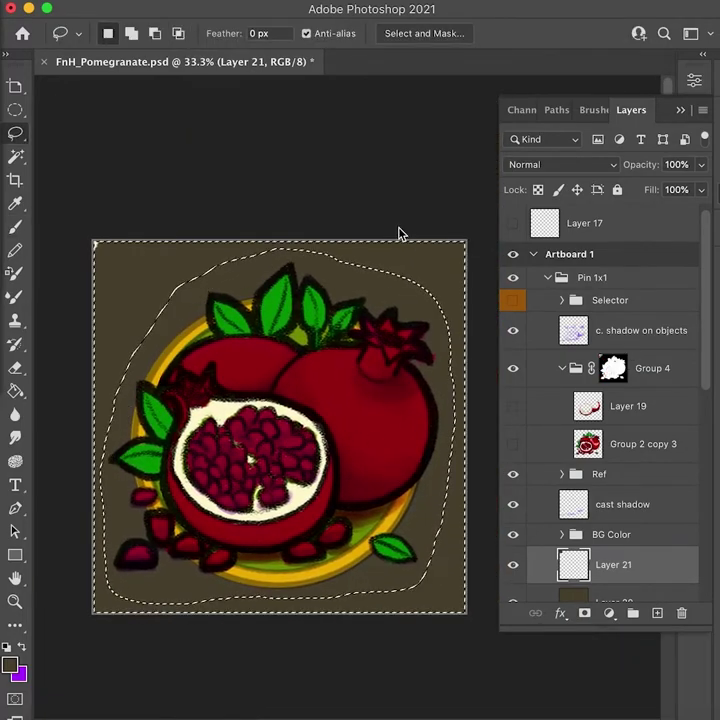
Step: Clear the selected outer border area on Group 4's layer mask, using black as the background color
click(613, 369)
key(Delete)
key(x)
key(Delete)
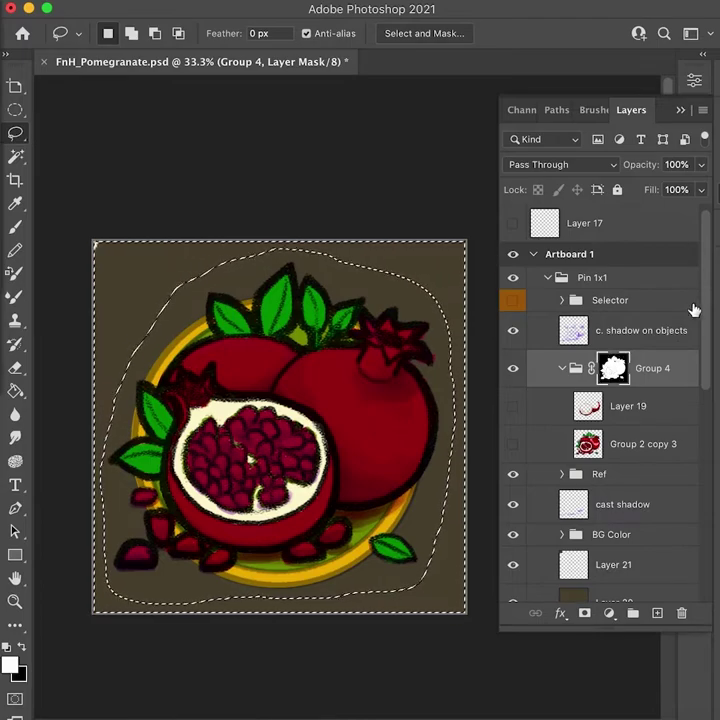
Step: Deselect the outer border and delete the layer mask from Group 4
click(717, 223)
click(717, 195)
key(super+d)
drag(623, 382, 682, 613)
click(237, 260)
Step: Toggle the visibility of Layer 19, Group 2 copy 3 and the Ref group to find the source of the corner mark
click(654, 391)
click(512, 392)
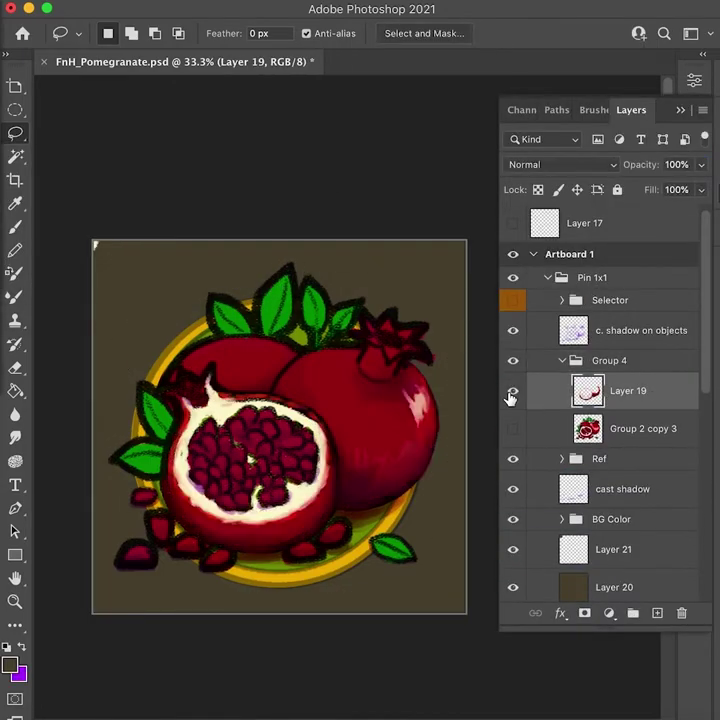
click(512, 392)
click(512, 430)
click(512, 430)
click(513, 460)
click(513, 460)
Step: Expand the Ref group, erase the lassoed upper-left canvas corner from the Color copy layer, and deselect
click(562, 459)
click(566, 498)
click(588, 526)
key(Delete)
mouse_move(132, 246)
mouse_down()
mouse_move(136, 259)
mouse_move(115, 226)
mouse_move(95, 301)
mouse_up()
key(super+d)
key(super+d)
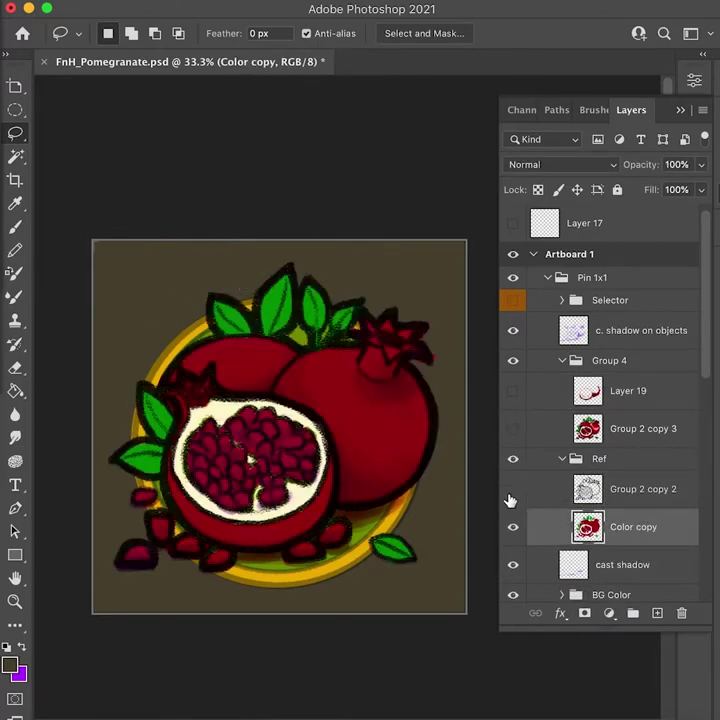
Step: Collapse the Ref group, show Layer 19 and Group 2 copy 3 again, and select Group 2 copy 3
click(562, 459)
click(513, 391)
click(513, 429)
click(643, 427)
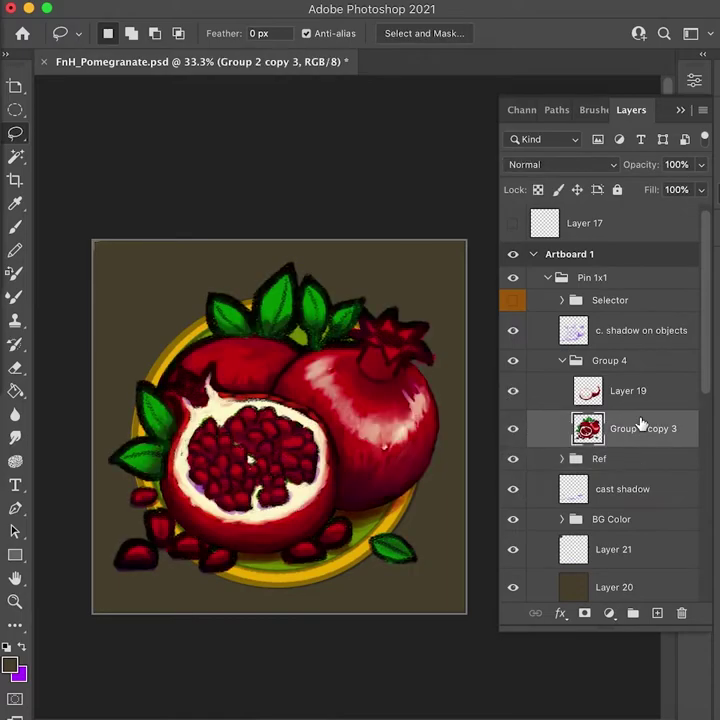
Step: Merge Layer 21 with Layer 20 into a single brown background layer
click(627, 586)
shift+click(631, 546)
key(super+e)
Step: Lasso loosely around the whole illustration and invert the selection to cover the outer border of the canvas
drag(421, 468, 490, 439)
key(super+h)
key(z)
drag(343, 365, 331, 394)
super+click(434, 421)
click(434, 421)
key(super+minus)
key(l)
mouse_move(190, 278)
mouse_down()
mouse_move(141, 575)
mouse_move(477, 354)
mouse_move(195, 280)
mouse_up()
key(super+shift+i)
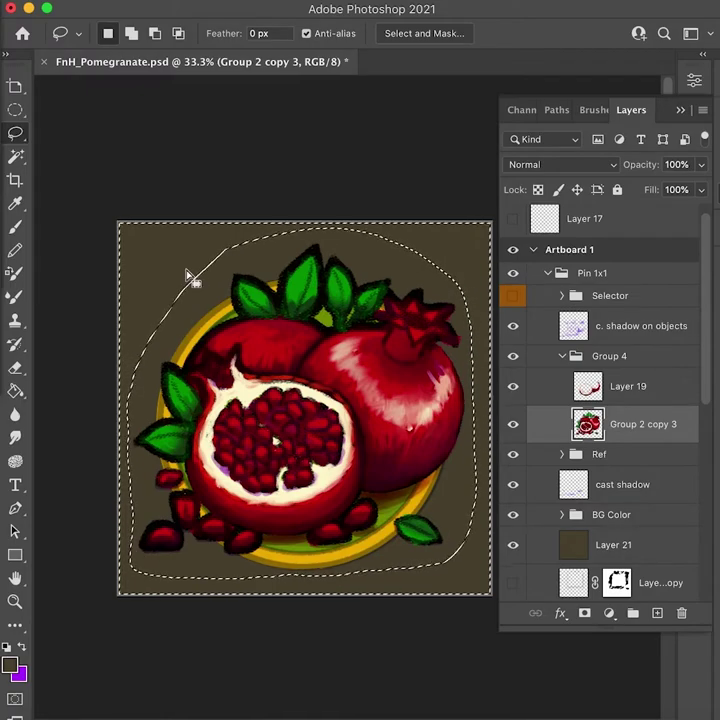
Step: Clear the selected outer border from Layer 19, Group 2 copy 2 and Color copy, and deselect
click(663, 400)
click(649, 486)
click(670, 518)
key(super+d)
Step: Show the Selector group over the artwork, set its opacity to 34%, and hide it again
key(z)
drag(375, 467, 435, 456)
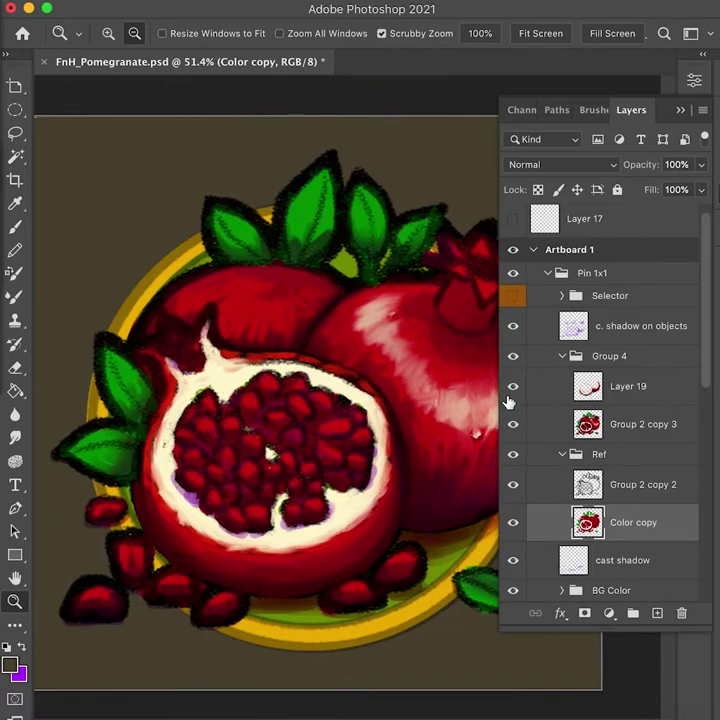
click(439, 339)
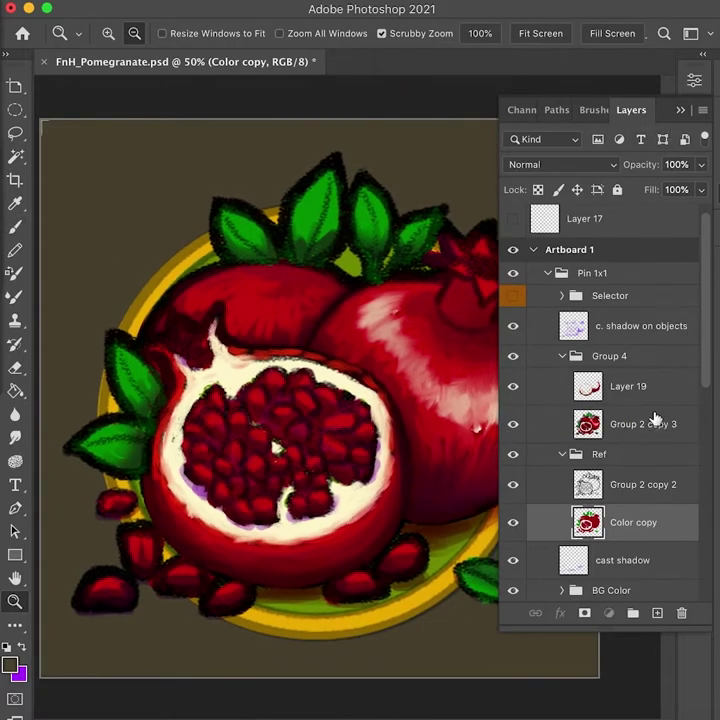
click(600, 386)
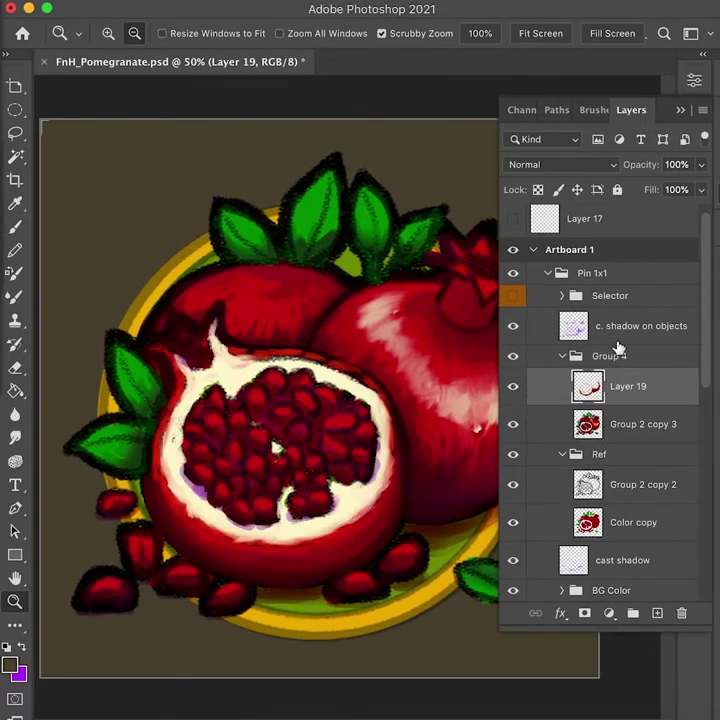
click(513, 296)
click(608, 298)
mouse_move(641, 167)
mouse_down()
mouse_move(606, 170)
mouse_move(639, 171)
mouse_up()
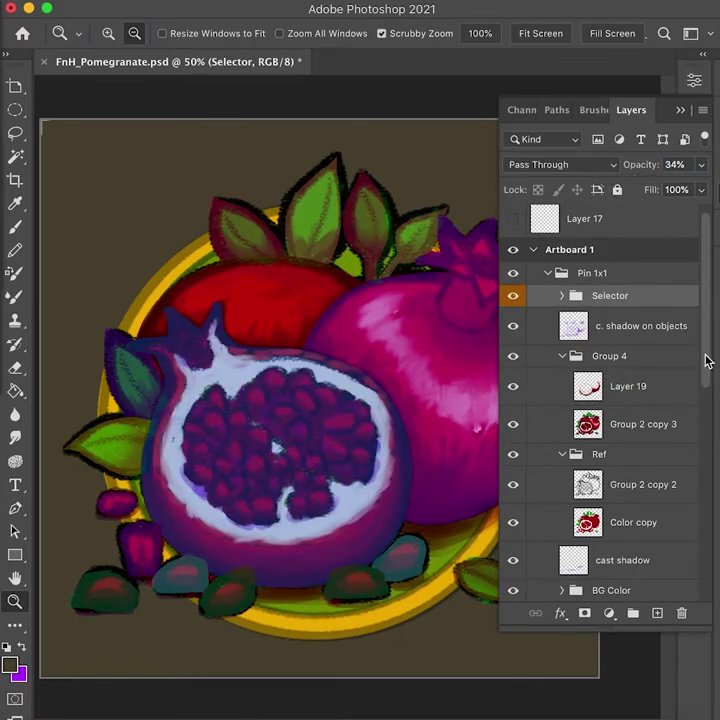
click(513, 295)
scroll(580, 310, down, 1)
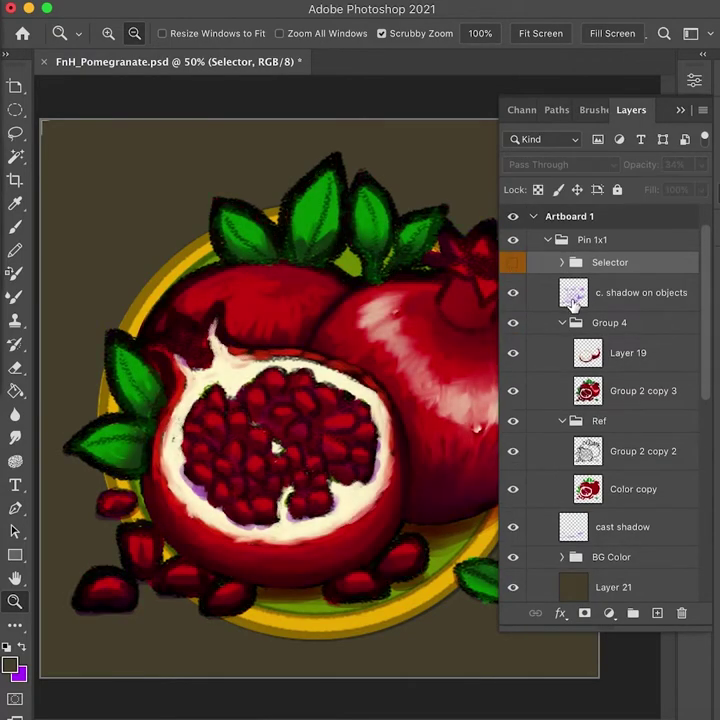
Step: Select Layer 19 and toggle its visibility to compare the painting with and without it
click(592, 354)
click(513, 354)
click(513, 354)
click(513, 354)
click(513, 354)
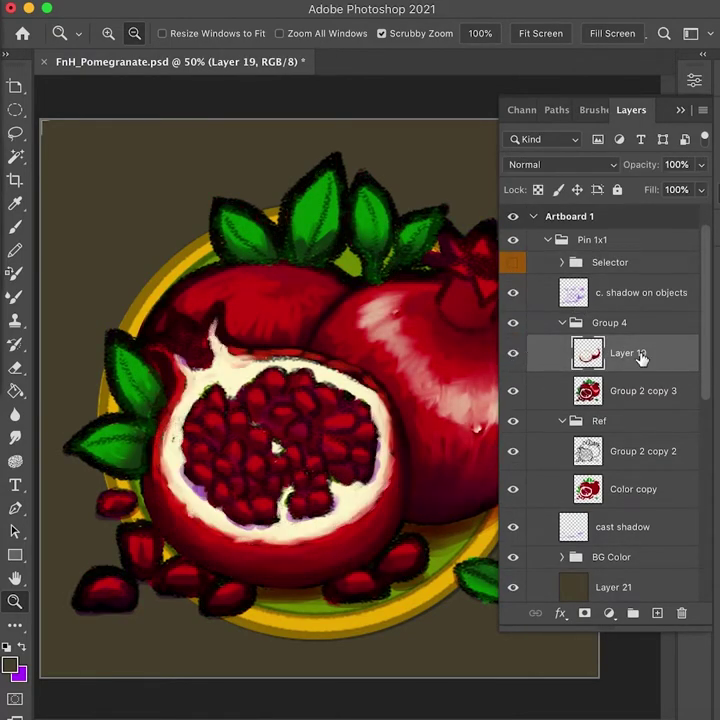
key(super+Tab)
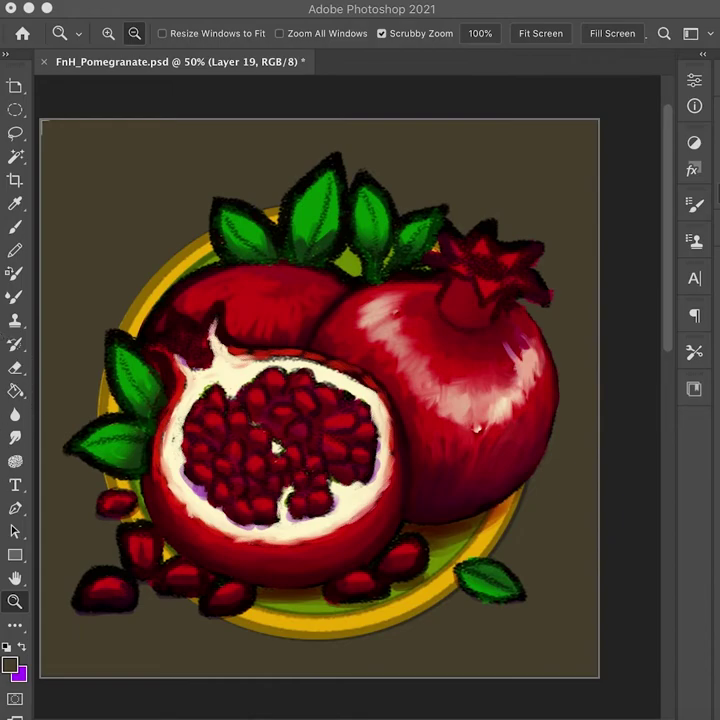
Step: Shift Layer 21's background color to a dark navy blue with Hue/Saturation and save the document
click(416, 400)
drag(370, 389, 316, 376)
key(b)
click(615, 583)
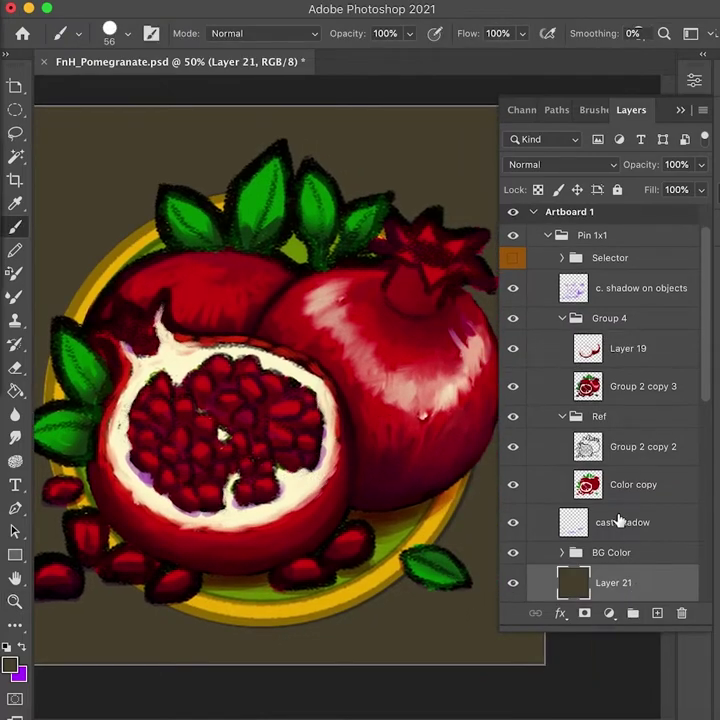
key(super+u)
key(alt+BackSpace)
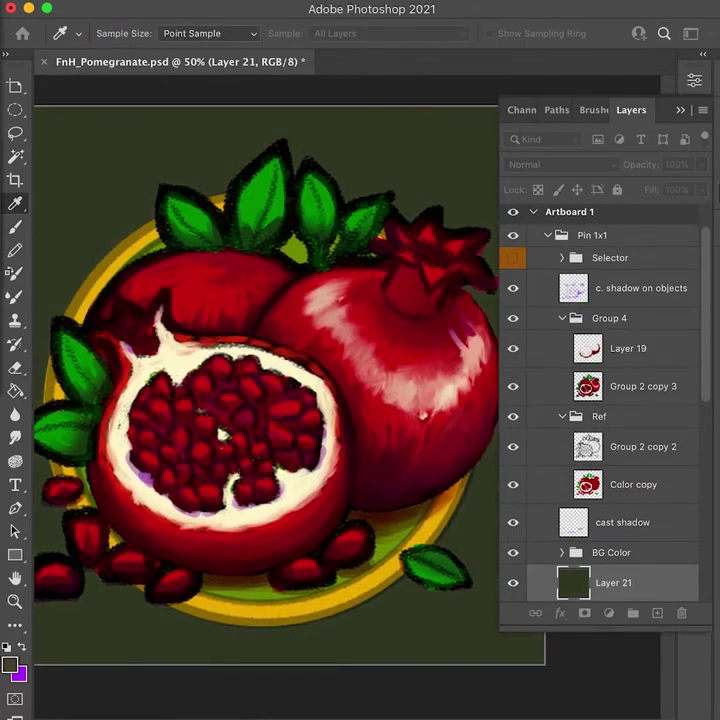
key(alt+BackSpace)
key(Return)
mouse_move(254, 415)
mouse_down()
mouse_move(315, 460)
mouse_move(295, 425)
mouse_up()
key(super+s)
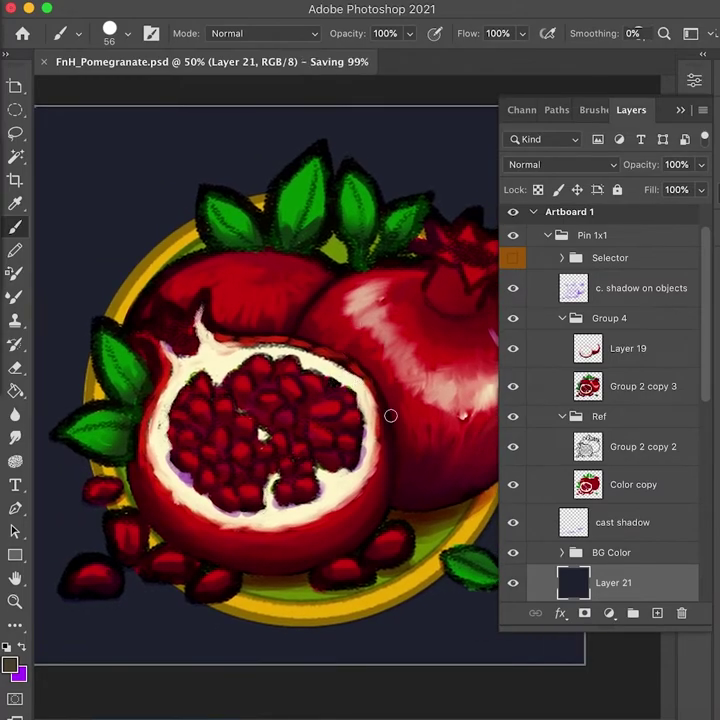
Step: Hide the BG Color group so the plate is removed from view, and select Group 2 copy 3
scroll(706, 380, down, 1)
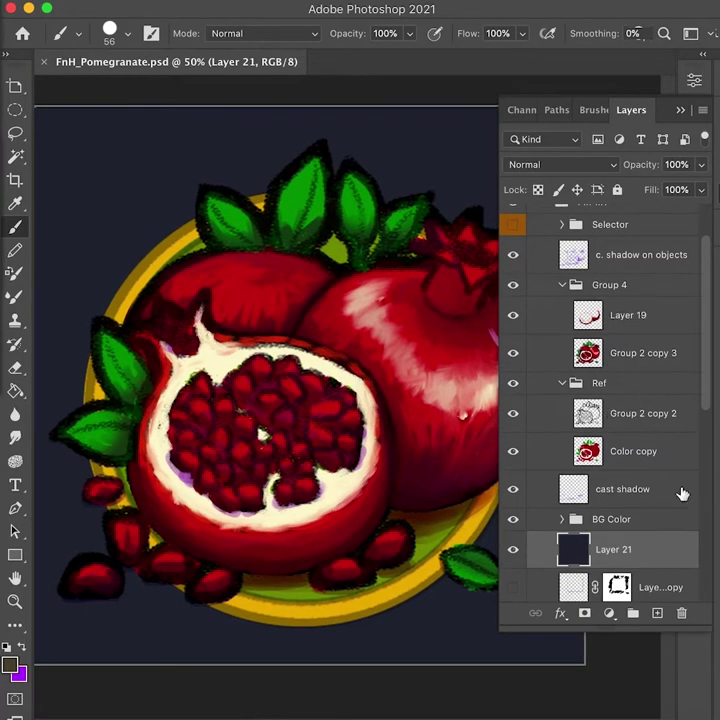
click(513, 520)
click(657, 354)
drag(379, 472, 331, 475)
Step: Show the Selector group to check its color areas against the artwork, and hide it again
click(515, 225)
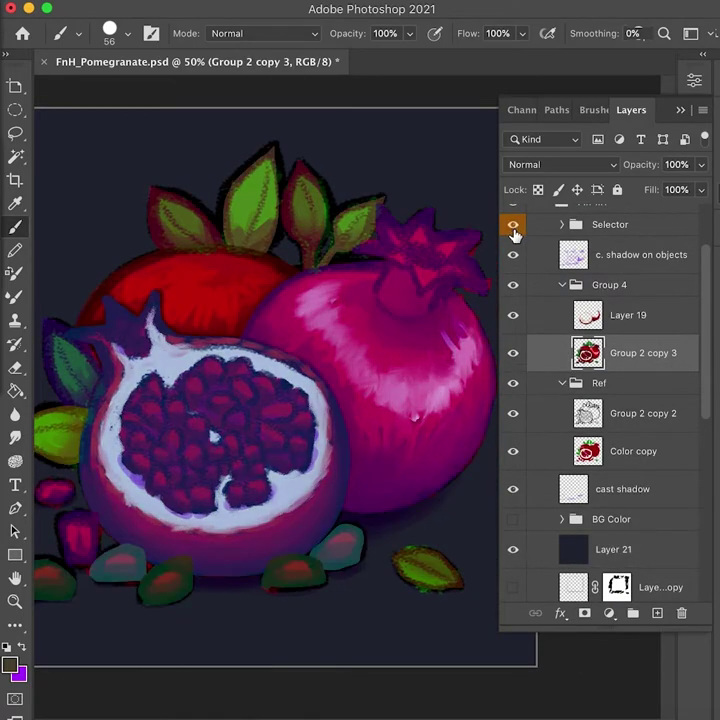
click(562, 224)
click(562, 224)
scroll(426, 379, left, 3)
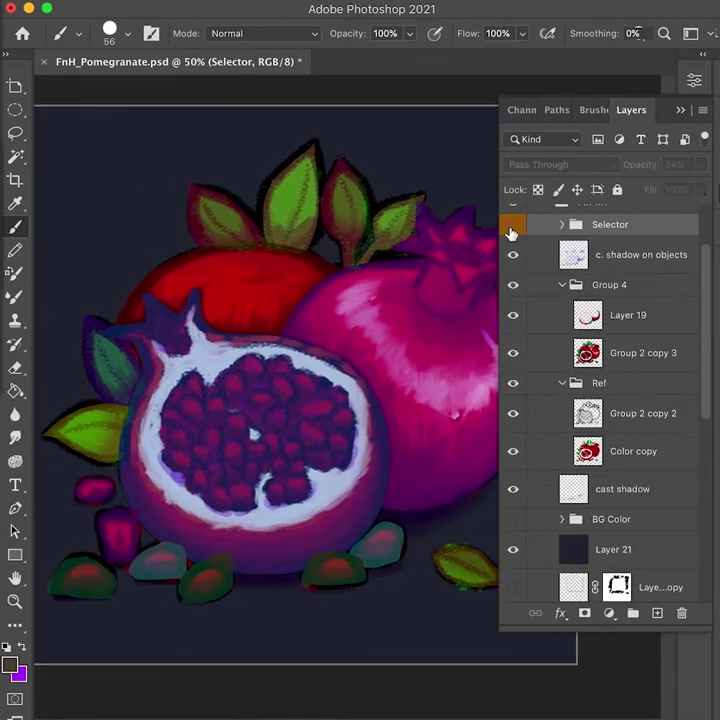
click(513, 224)
Step: Merge Layer 19 and Group 2 copy 3 into one layer inside Group 4
click(620, 315)
scroll(321, 490, right, 2)
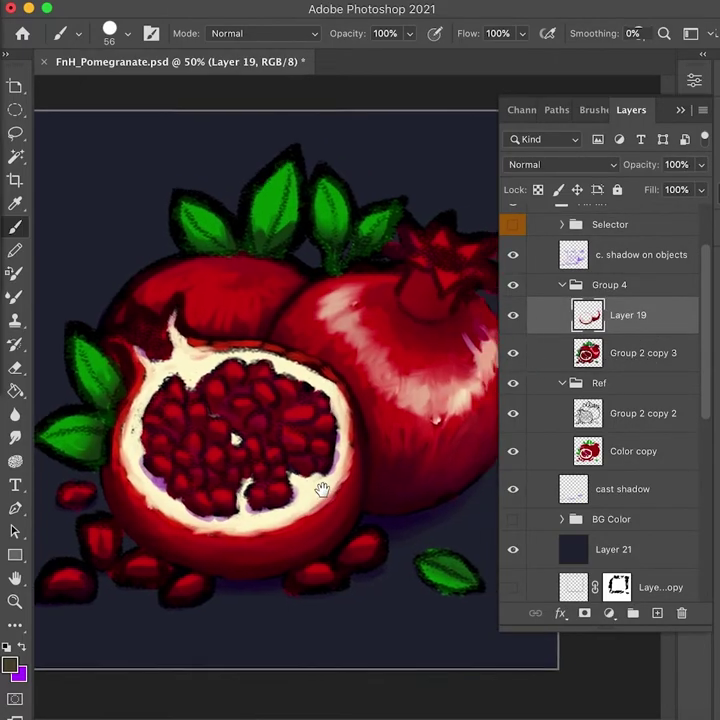
shift+click(645, 355)
key(super+e)
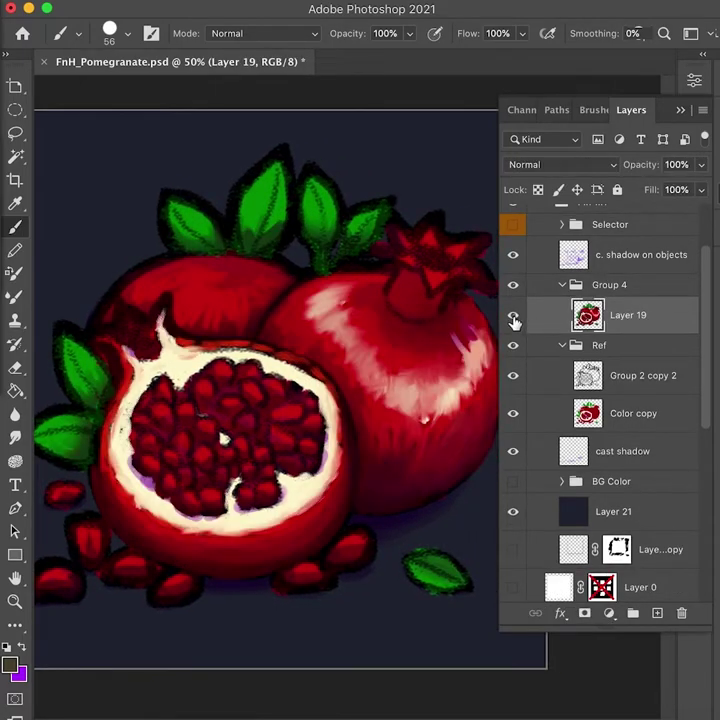
Step: Expand the Selector group and select its PM 2 layer
scroll(420, 418, down, 1)
drag(468, 424, 429, 405)
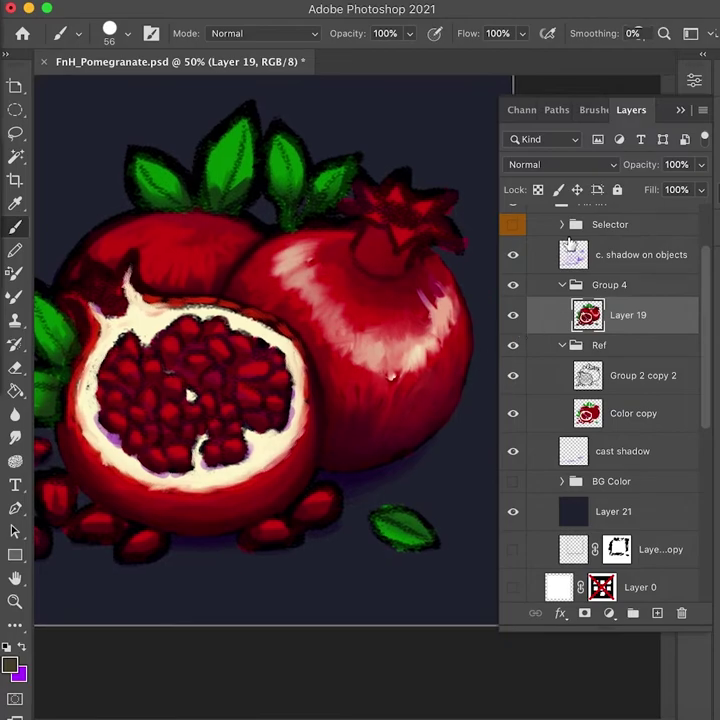
click(562, 225)
scroll(620, 320, down, 3)
click(627, 315)
drag(286, 395, 316, 383)
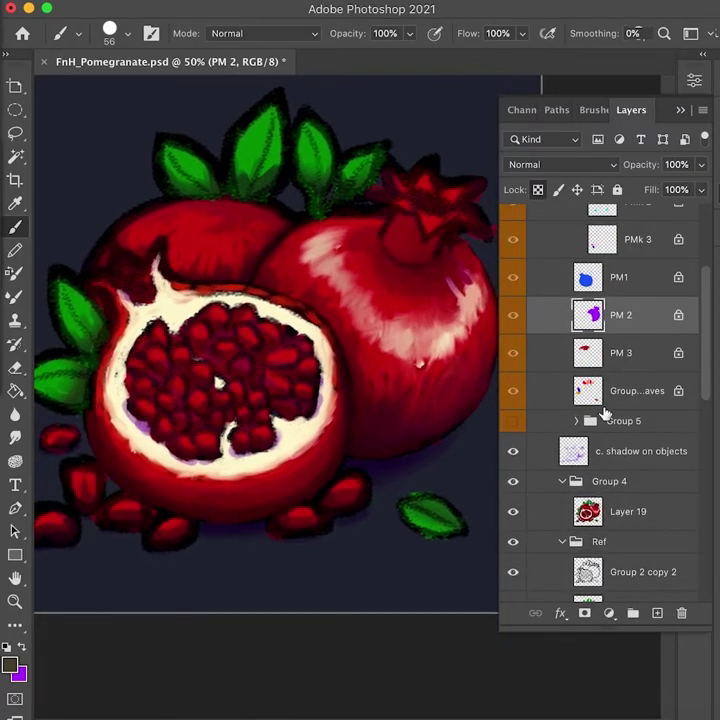
key(F7)
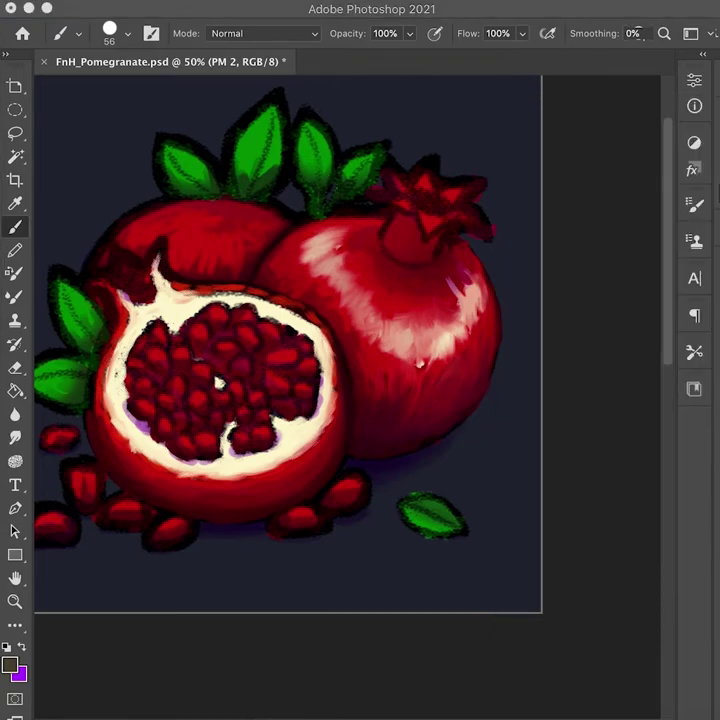
key(F7)
Step: Move the c. shadow on objects layer into Group 4, directly above Layer 19
drag(706, 372, 706, 410)
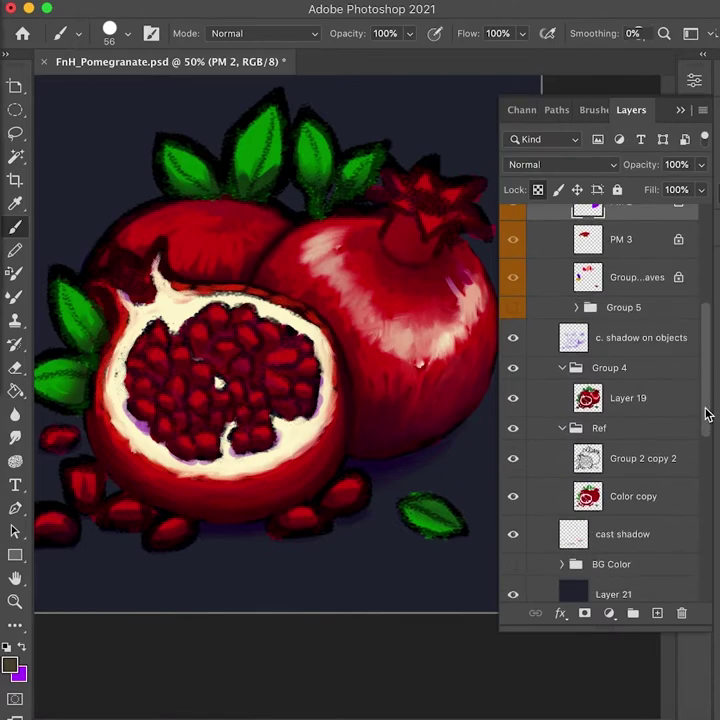
click(672, 340)
drag(668, 342, 575, 385)
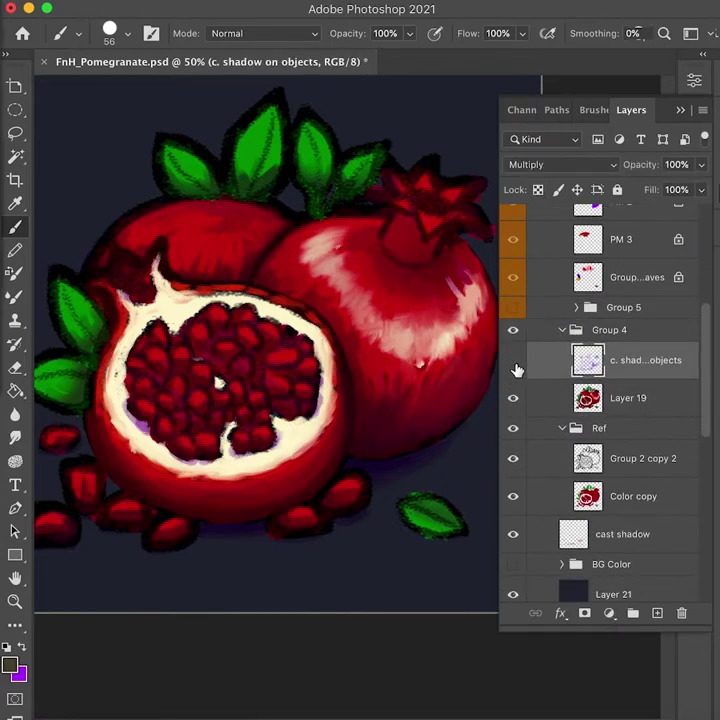
Step: Add a new layer above the object shadows in Group 4 and rename it light
key(super+alt+shift+n)
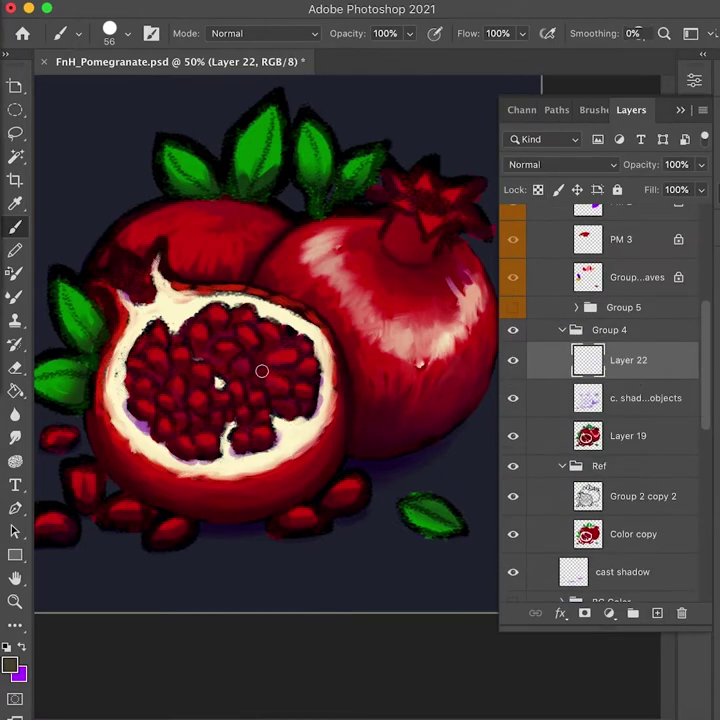
drag(248, 456, 276, 458)
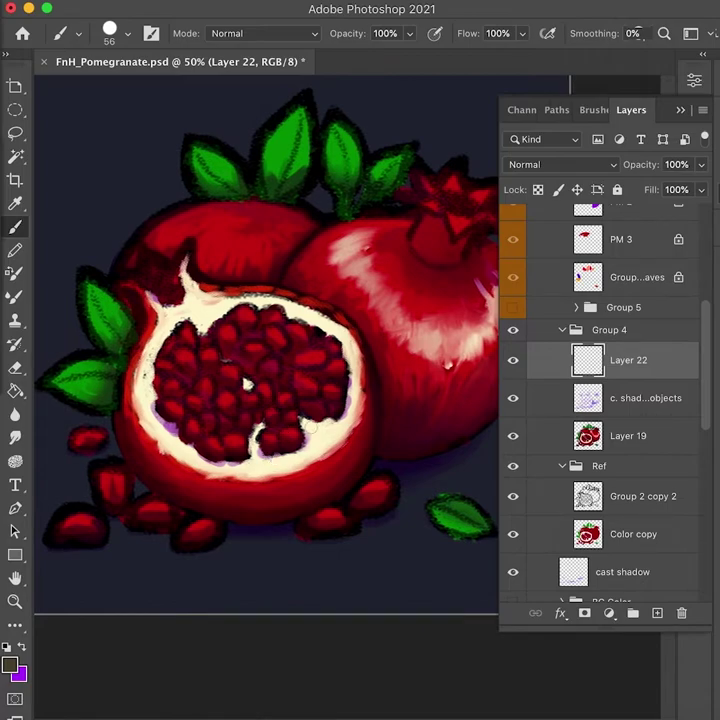
double_click(638, 359)
text(light)
key(Return)
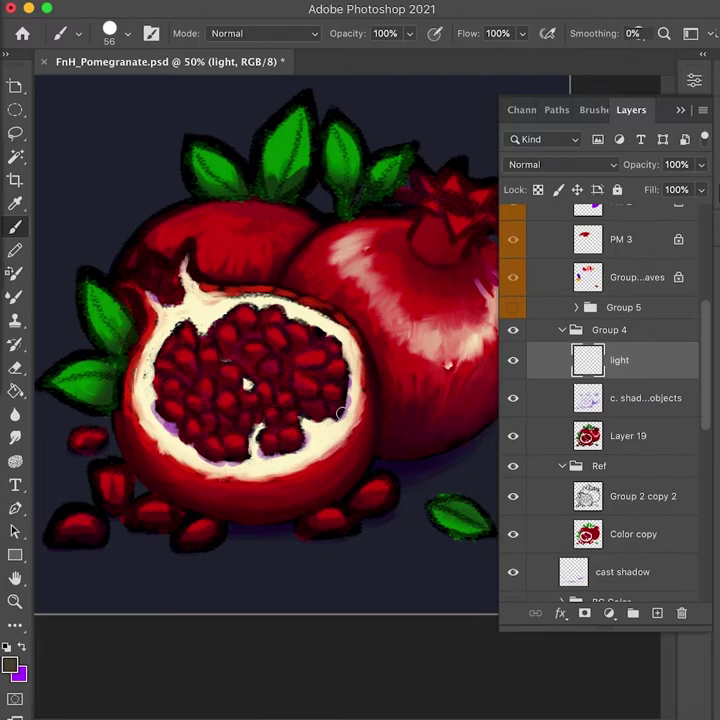
Step: Lasso around the cut face of the front pomegranate with the light layer active
key(l)
mouse_move(133, 387)
mouse_down()
mouse_move(334, 477)
mouse_move(140, 383)
mouse_up()
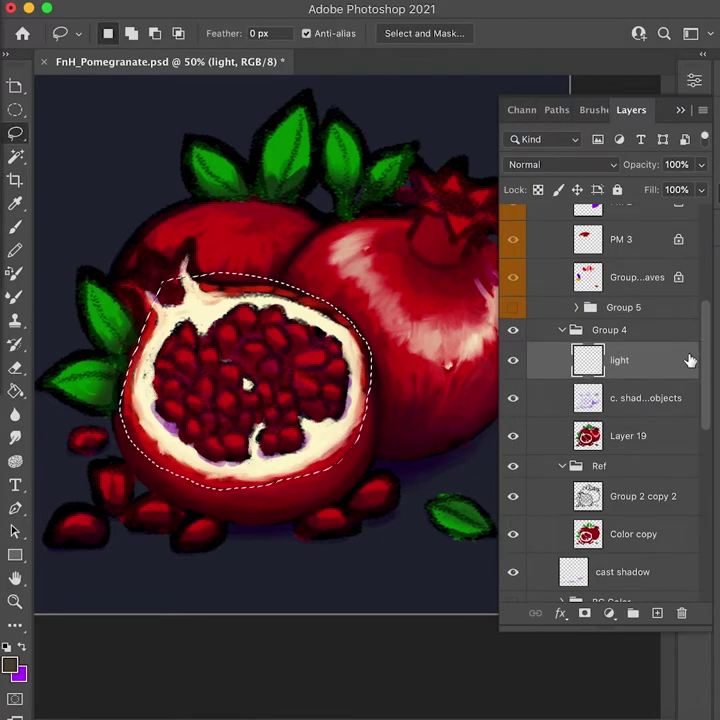
scroll(700, 300, up, 1)
key(F7)
key(F7)
Step: Choose a soft round brush at 561 px and sample the cream color from the cut pomegranate's rind
key(b)
key(F7)
key(F5)
click(623, 527)
key(F5)
drag(230, 482, 254, 493)
alt+click(245, 466)
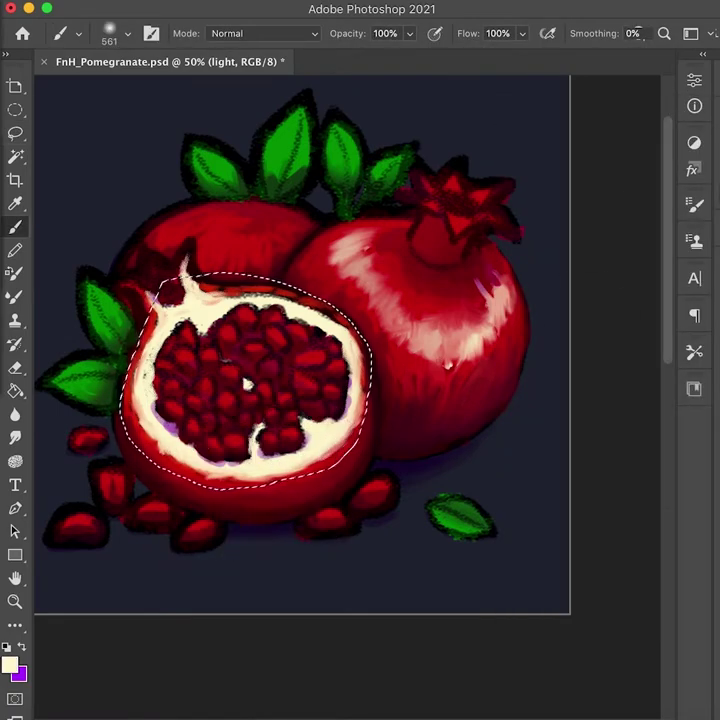
Step: Set the light layer's blend mode to Overlay and deselect the cut-face area
key(F7)
click(550, 165)
click(536, 356)
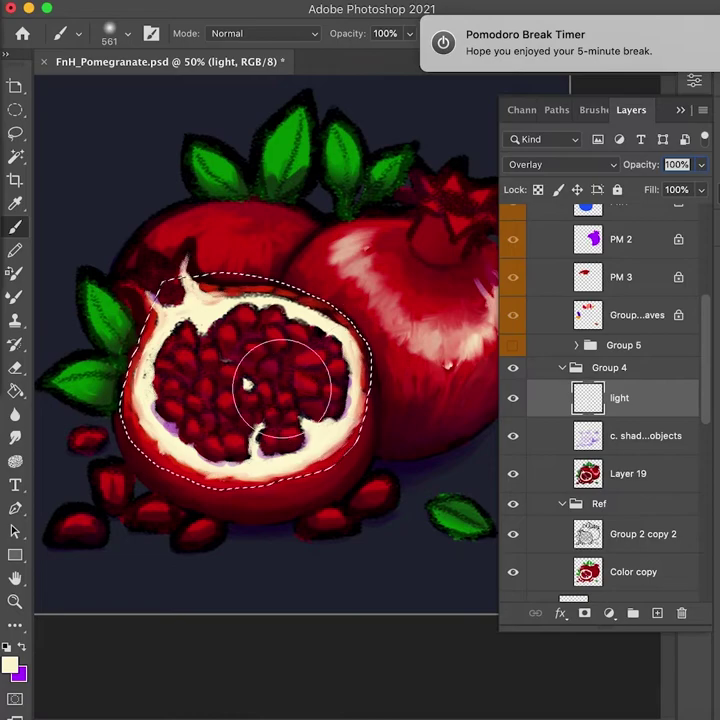
key(super+d)
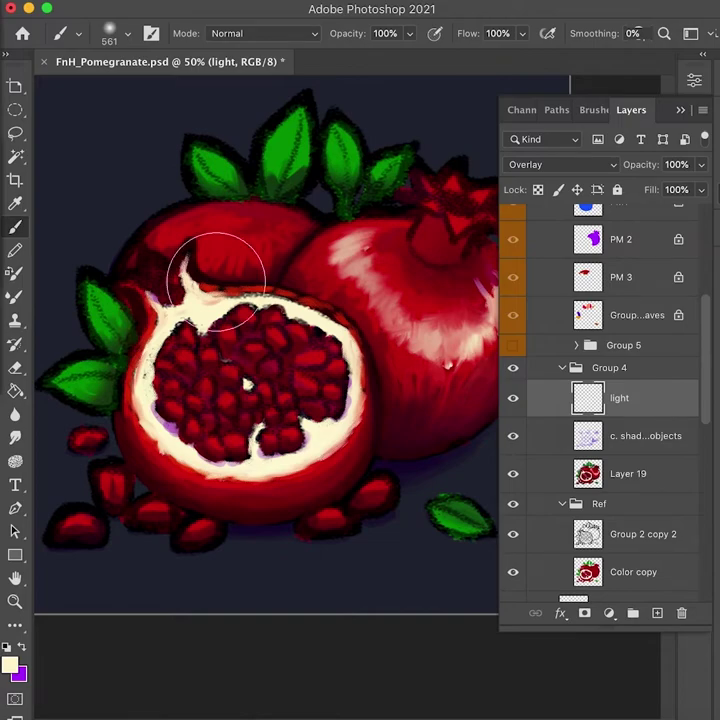
Step: Reduce the brush to 468 px and load the back pomegranate's shape from PM 3 as a selection
scroll(248, 280, right, 1)
key(bracketleft)
mouse_move(707, 335)
mouse_down()
mouse_move(708, 304)
mouse_move(707, 339)
mouse_up()
super+click(588, 391)
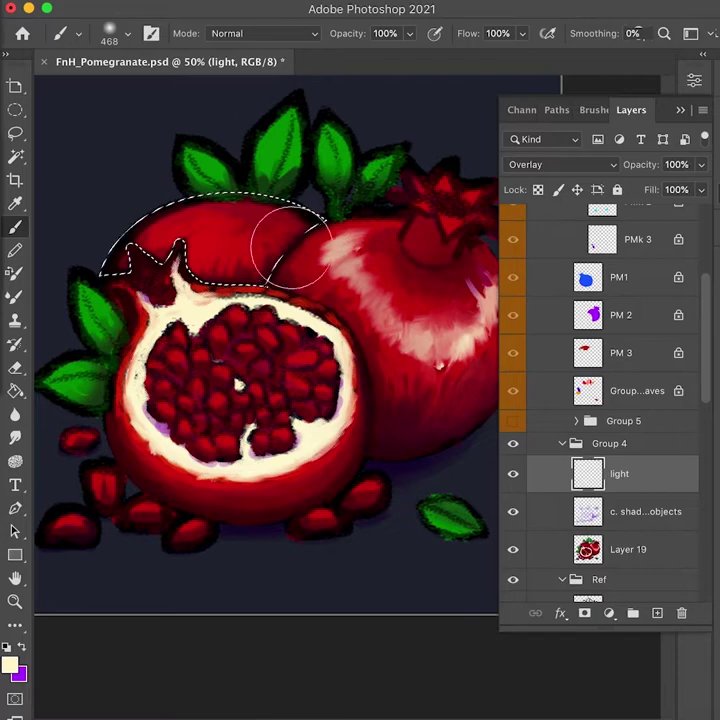
Step: Clear the current selection and make Layer 19 the active layer
key(super+d)
drag(424, 464, 389, 457)
super+click(568, 388)
click(540, 549)
drag(451, 287, 465, 289)
key(super+d)
click(717, 232)
drag(394, 521, 425, 536)
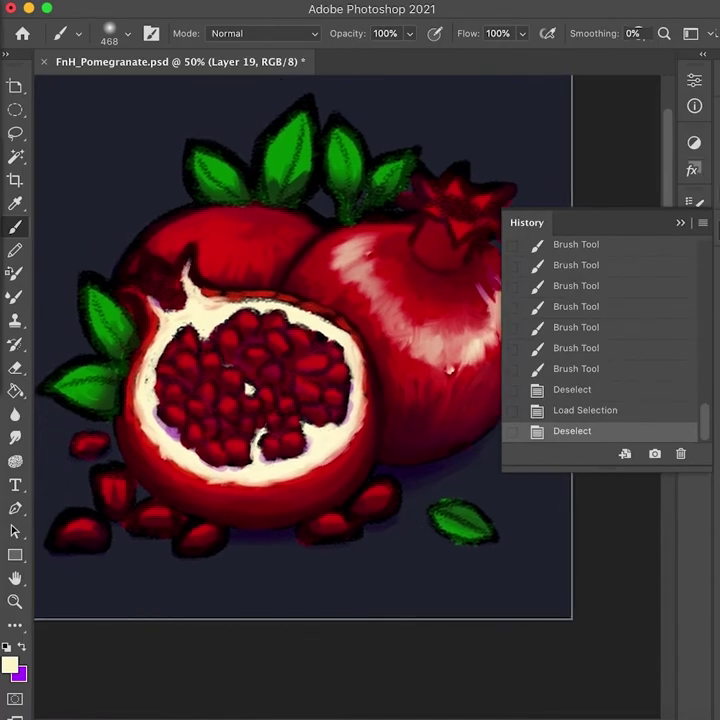
Step: Load the leaves layer as a selection and choose the textured 143 px Mixer Brush set to Wet, Light Mix
click(717, 216)
super+click(590, 392)
click(717, 232)
click(717, 216)
click(594, 110)
click(657, 207)
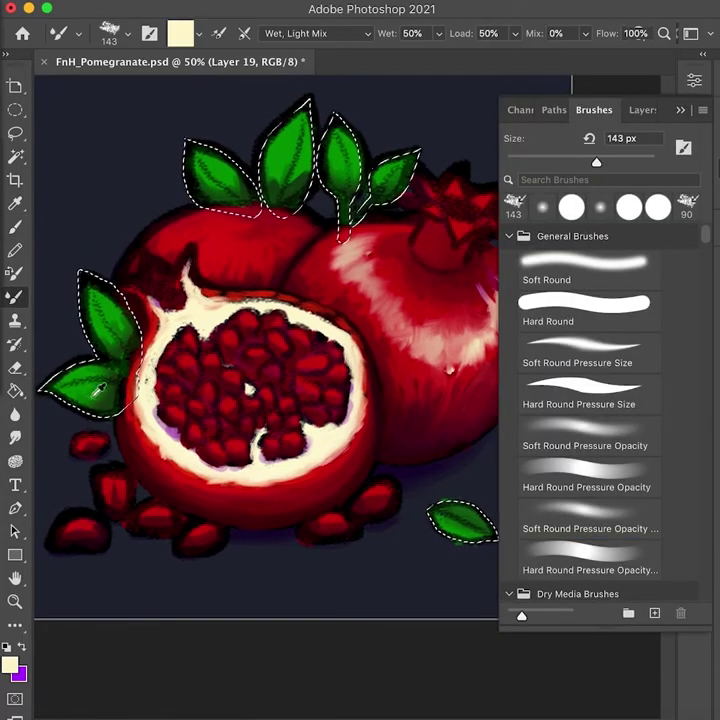
Step: Hide the selection outline and blend sampled green over the upper half of the lower-left leaf with an 80 px brush
alt+click(90, 395)
mouse_move(107, 391)
mouse_down()
mouse_move(92, 391)
mouse_move(161, 394)
mouse_move(129, 363)
mouse_move(134, 366)
mouse_up()
key(super+h)
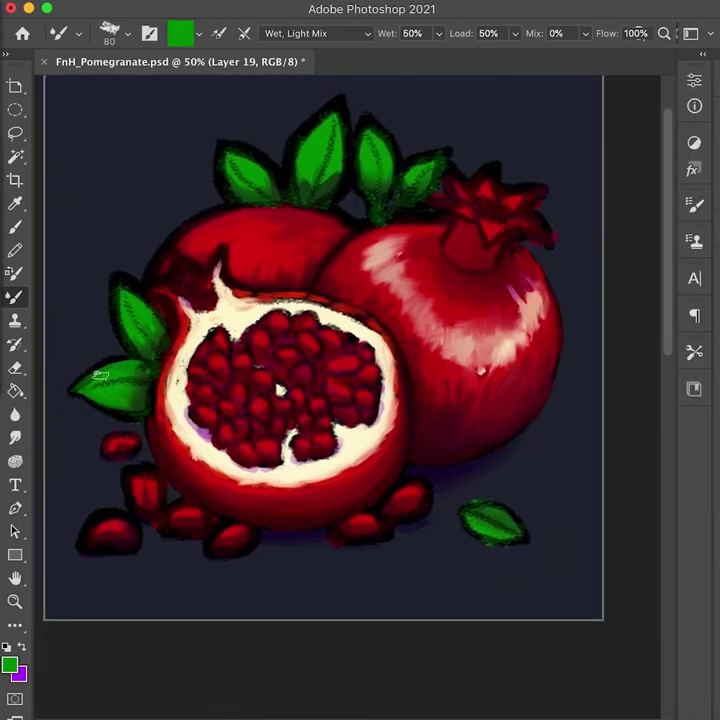
drag(154, 368, 208, 370)
key(super+z)
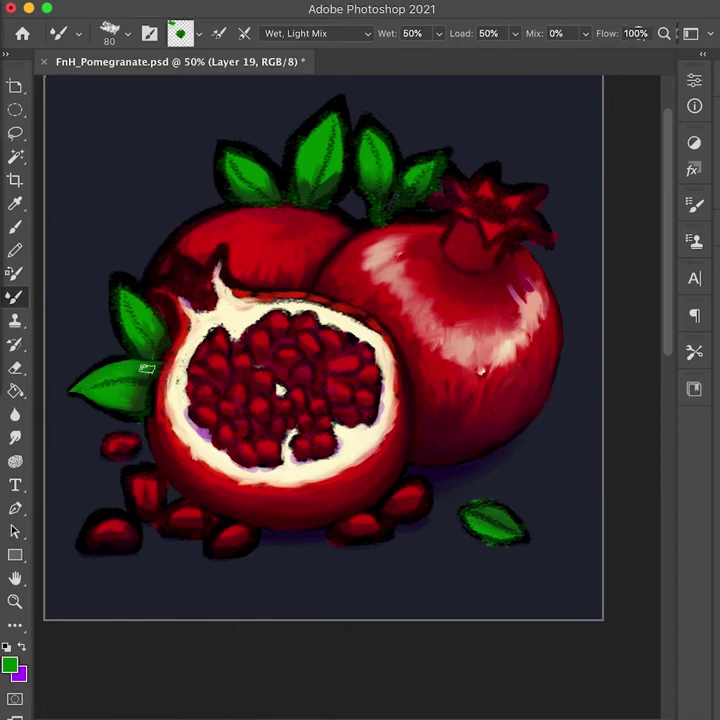
Step: Paint out the lower-left leaf's dark outline and shade its lower half with light and dark greens sampled from the leaf
alt+click(146, 376)
alt+click(122, 397)
mouse_move(138, 383)
mouse_down()
mouse_move(103, 404)
mouse_move(99, 397)
mouse_move(134, 414)
mouse_move(140, 395)
mouse_move(129, 415)
mouse_move(144, 405)
mouse_move(158, 374)
mouse_up()
alt+click(132, 405)
alt+click(129, 397)
alt+click(133, 413)
alt+click(141, 396)
alt+click(135, 408)
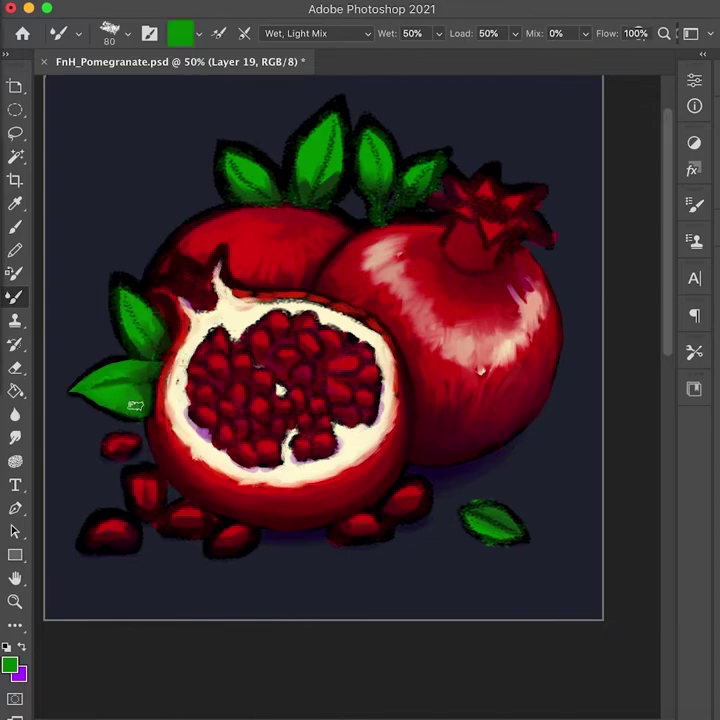
Step: Set the Mixer Brush to Very Wet and smooth the green shading in the lower half of the lower-left leaf
click(315, 33)
click(320, 70)
alt+click(130, 393)
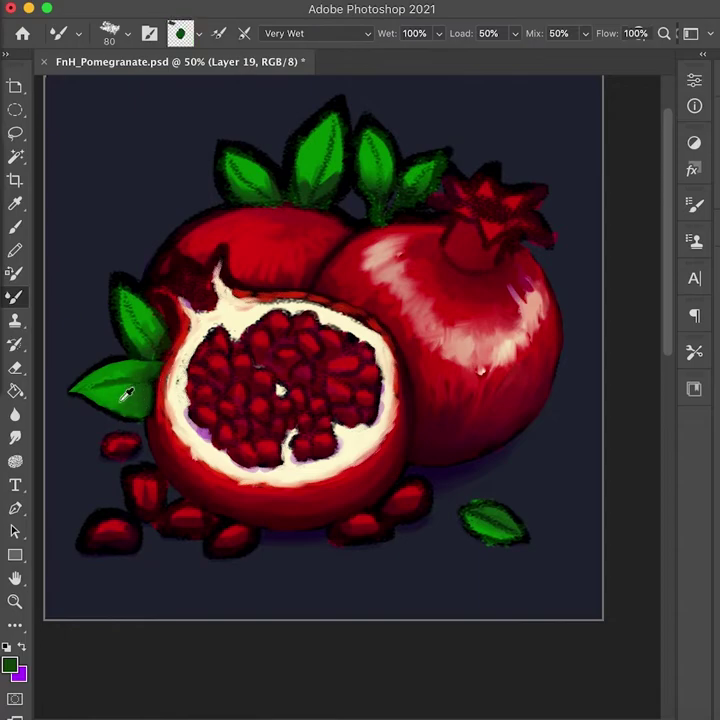
alt+click(126, 398)
Step: Blend the upper-left leaf out to its tip with sampled bright and dark greens, covering its black outline
drag(124, 342, 111, 271)
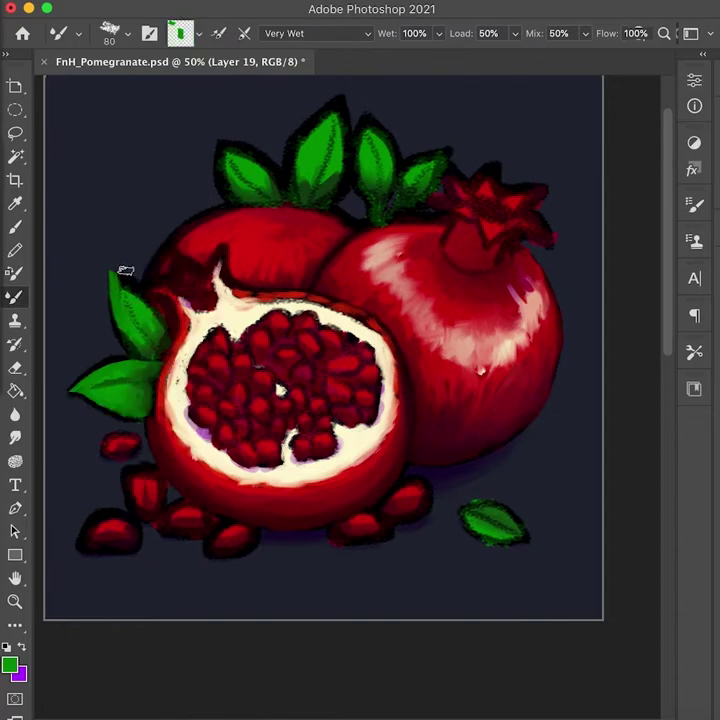
drag(123, 324, 130, 356)
alt+click(139, 329)
alt+click(145, 345)
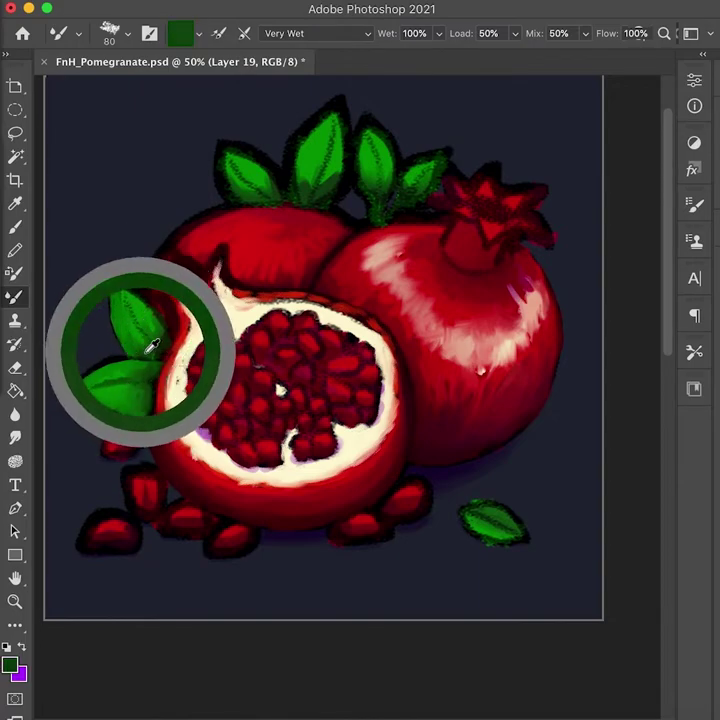
mouse_move(118, 280)
mouse_down()
mouse_move(143, 315)
mouse_move(133, 284)
mouse_up()
alt+click(148, 318)
Step: Set the Mixer Brush to Dry and paint green along the upper-left leaf's right edge beside the cut pomegranate
click(352, 34)
click(312, 17)
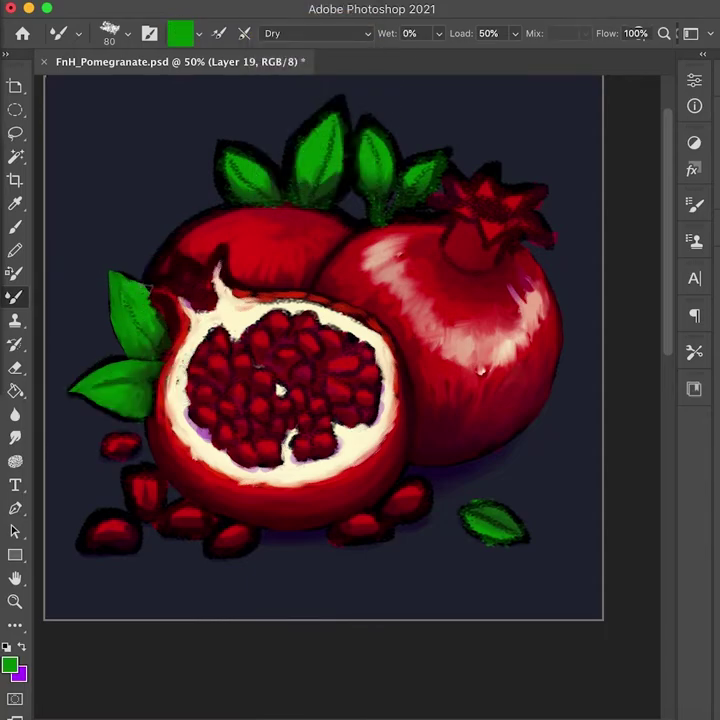
alt+click(152, 295)
alt+click(152, 295)
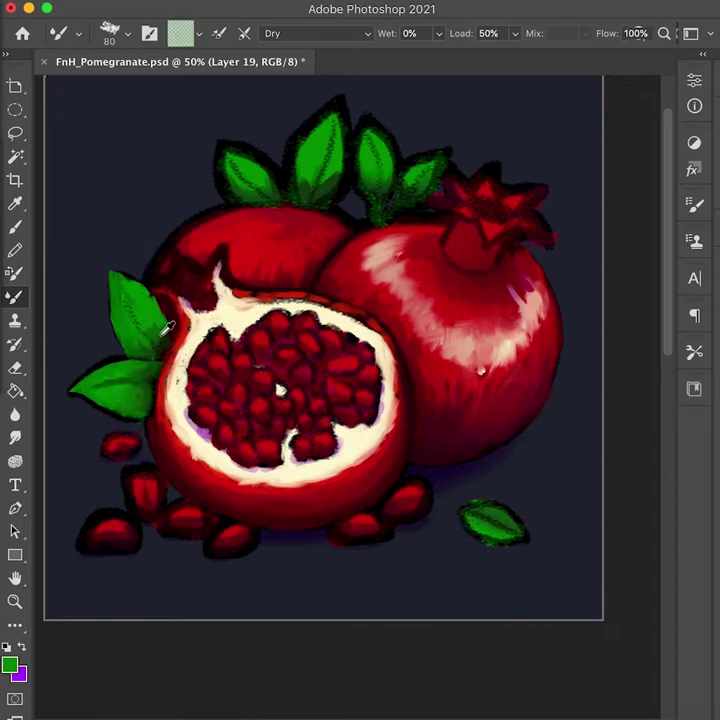
Step: Refine the upper-left leaf's right edge with sampled greens using the Soft Round Pressure Opacity brush at 80 px
click(718, 171)
click(687, 207)
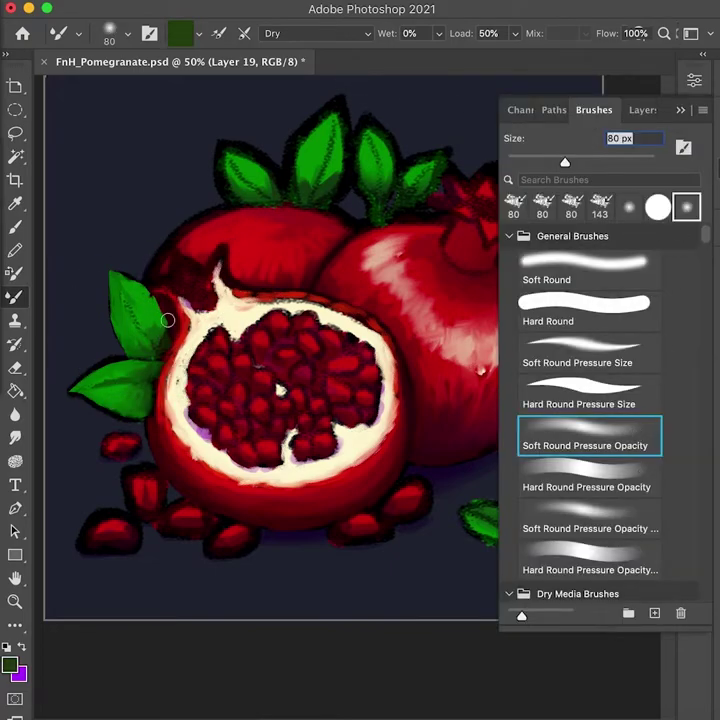
alt+click(157, 324)
alt+click(157, 318)
alt+click(150, 313)
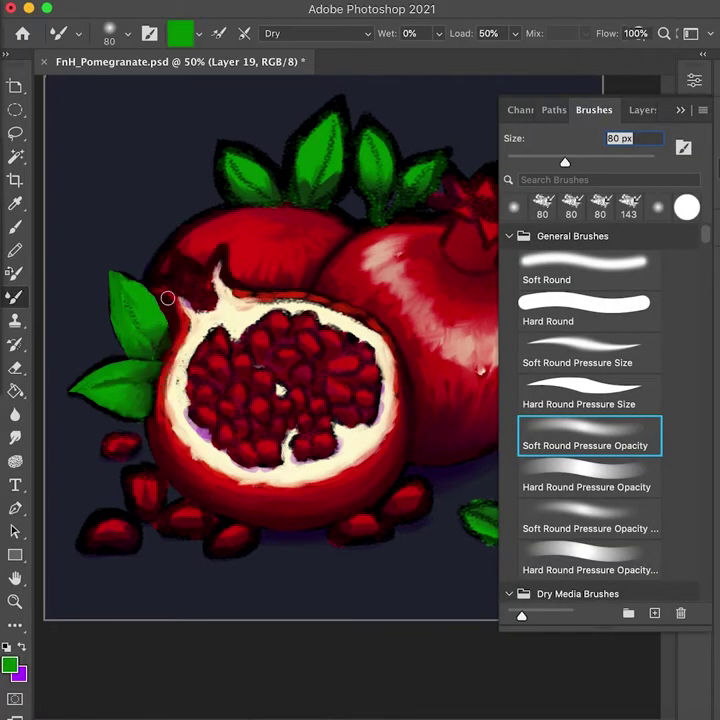
Step: Toggle the visibility of the Group 4 layers to check what each contributes to the painting
click(642, 110)
click(513, 550)
click(513, 550)
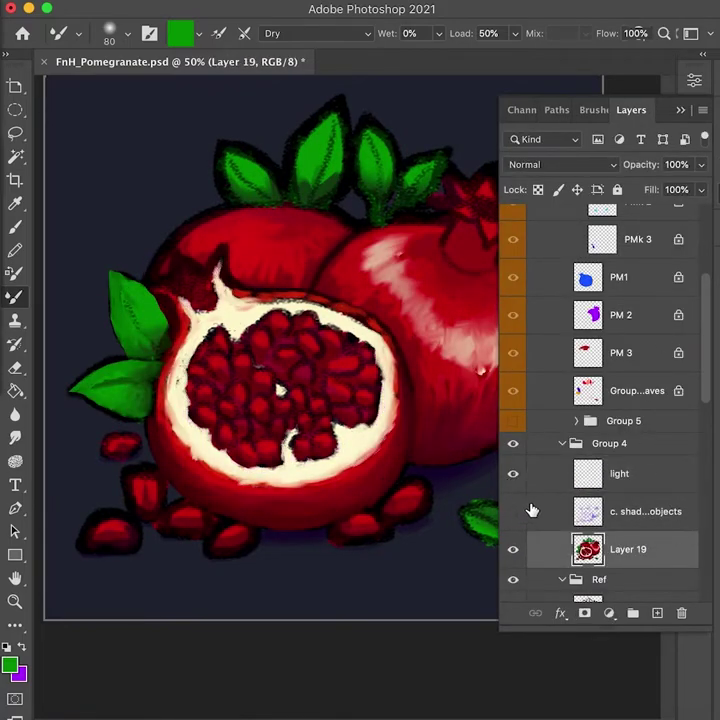
click(513, 511)
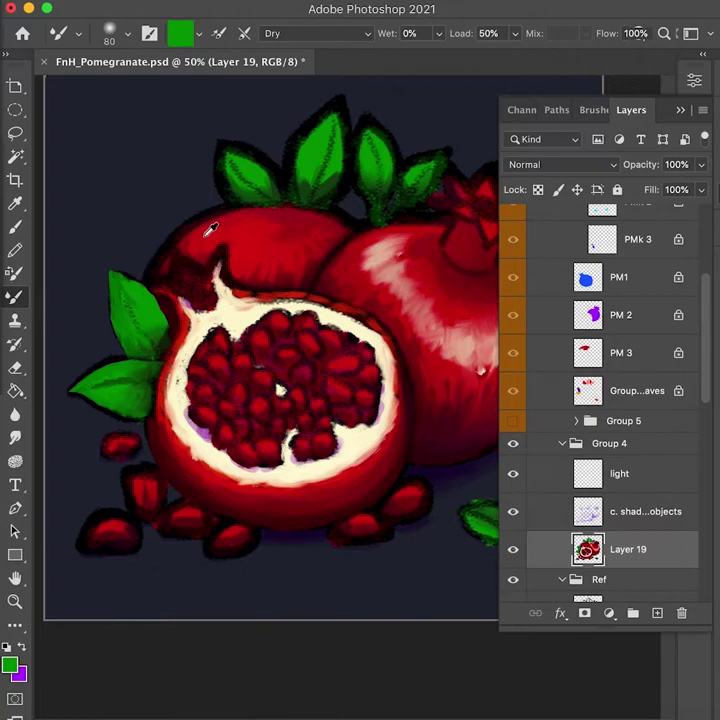
Step: Switch to the textured 80 px Very Wet Mixer Brush and sample a dark red from the back pomegranate
click(594, 110)
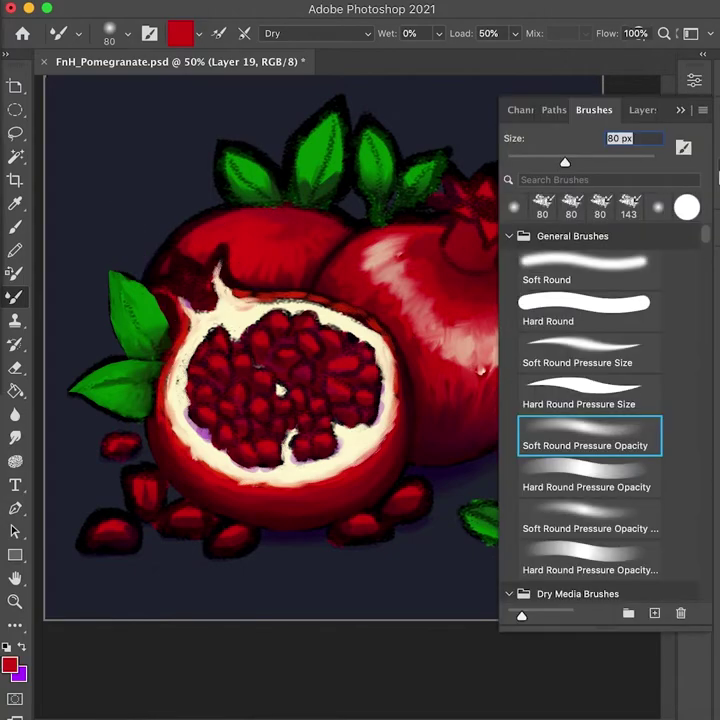
click(573, 208)
alt+click(190, 238)
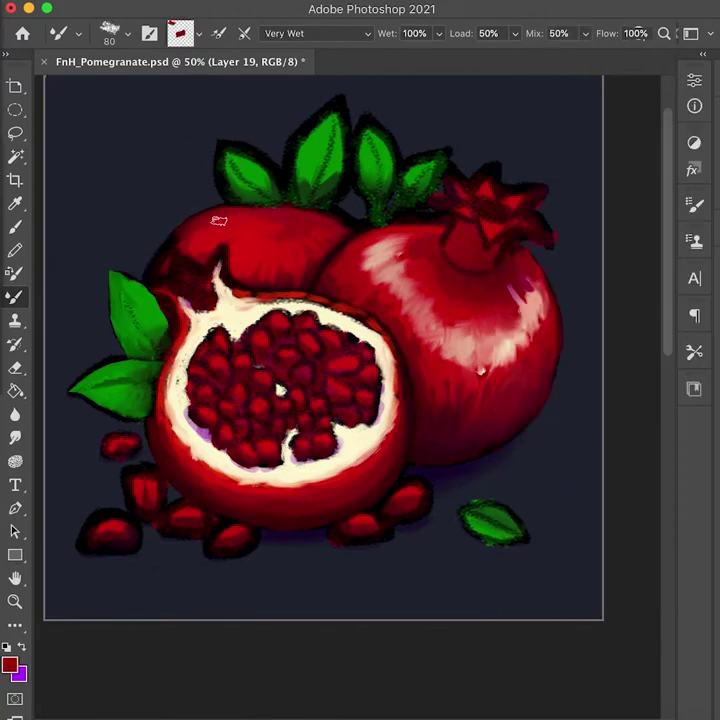
drag(155, 270, 195, 252)
key(super+z)
key(super+z)
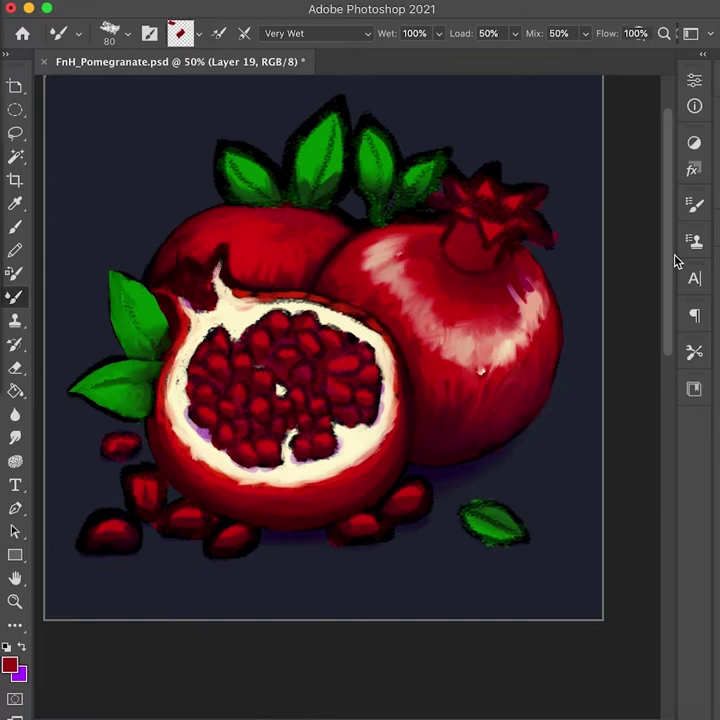
Step: Load PM 3 as a selection, hide its outline, and blend sampled reds along the back pomegranate's left and lower edges
click(717, 243)
super+click(593, 348)
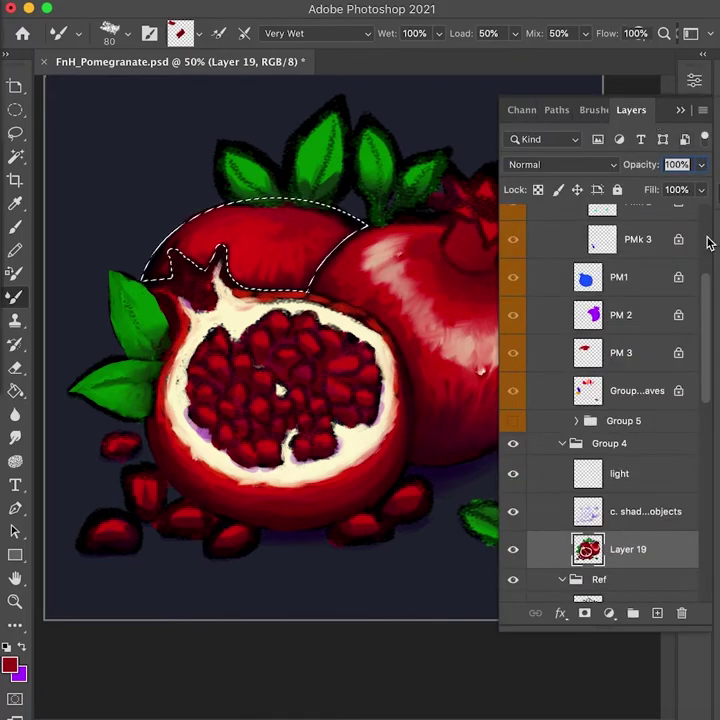
key(ctrl+d)
alt+click(176, 247)
drag(149, 263, 167, 273)
alt+click(183, 248)
mouse_move(222, 250)
mouse_down()
mouse_move(248, 270)
mouse_move(282, 230)
mouse_move(244, 236)
mouse_move(212, 262)
mouse_move(279, 222)
mouse_move(263, 278)
mouse_move(285, 259)
mouse_move(257, 286)
mouse_move(291, 294)
mouse_up()
alt+click(260, 284)
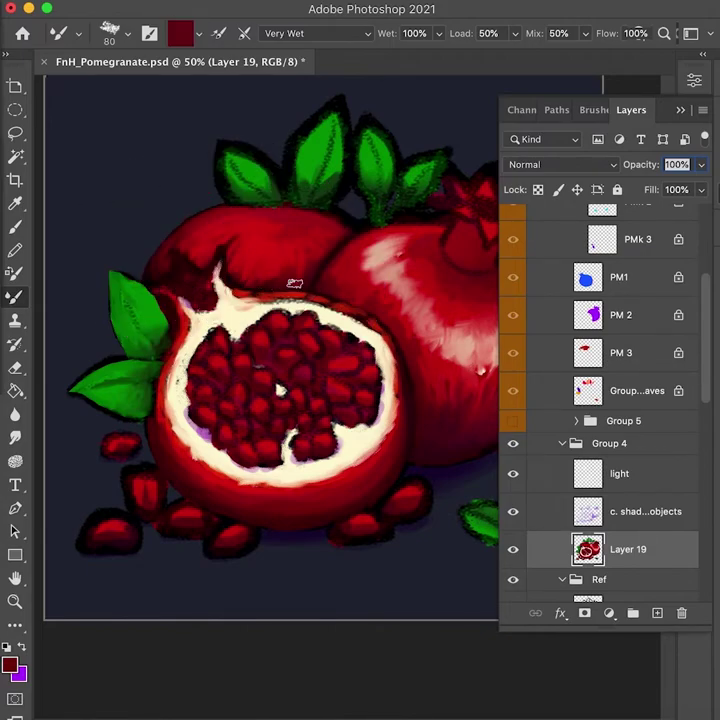
Step: Blend dark red over the black outline along the back pomegranate's upper-right edge
drag(314, 219, 373, 232)
alt+click(326, 223)
drag(326, 223, 369, 248)
alt+click(276, 259)
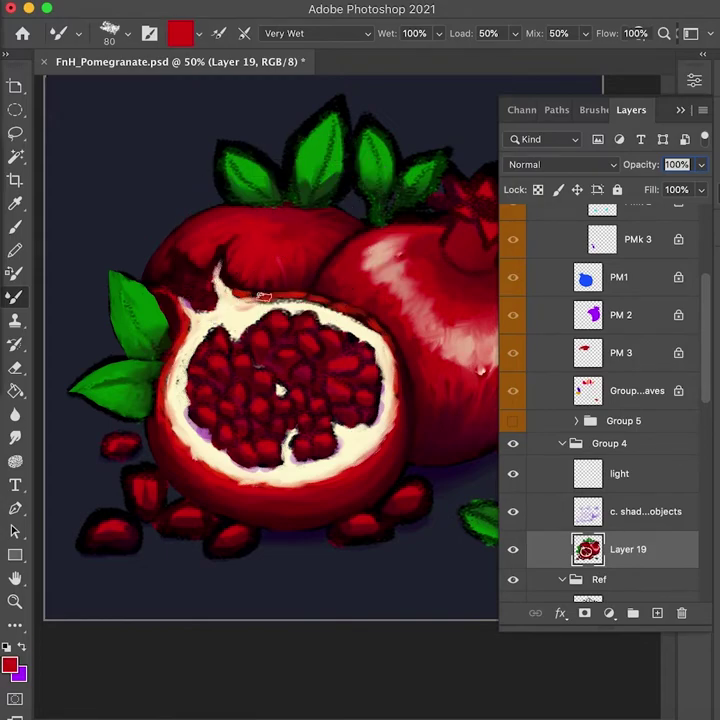
Step: Blend sampled reds upward from the back pomegranate's lower edge, above the cut fruit's rim
drag(278, 290, 336, 252)
alt+click(282, 286)
drag(264, 283, 254, 261)
drag(222, 303, 240, 263)
alt+click(248, 264)
Step: Try moist Mixer Brush strokes on the back pomegranate beside the cut fruit's tip and settle on Moist, Light Mix
click(325, 35)
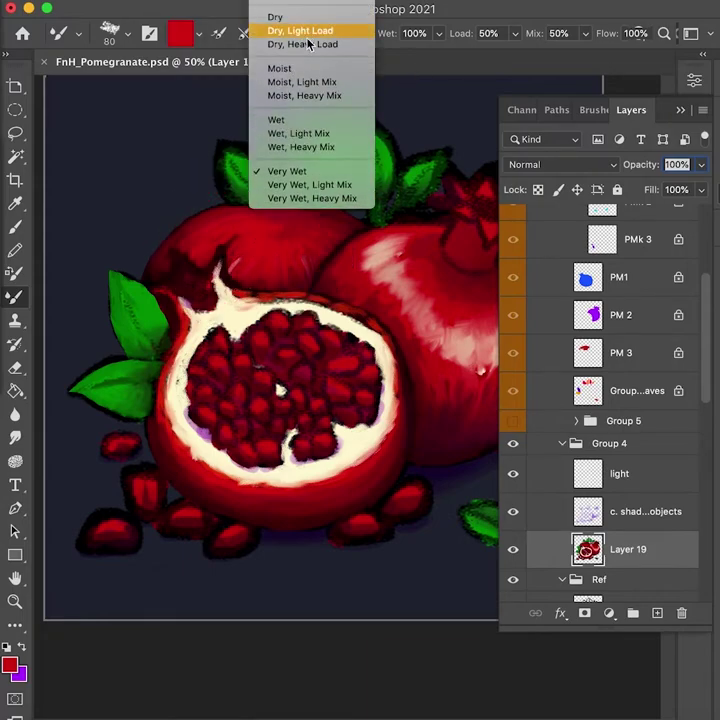
click(338, 96)
alt+click(232, 267)
mouse_move(232, 267)
mouse_down()
mouse_move(239, 256)
mouse_move(248, 262)
mouse_up()
alt+click(249, 252)
click(347, 35)
click(334, 61)
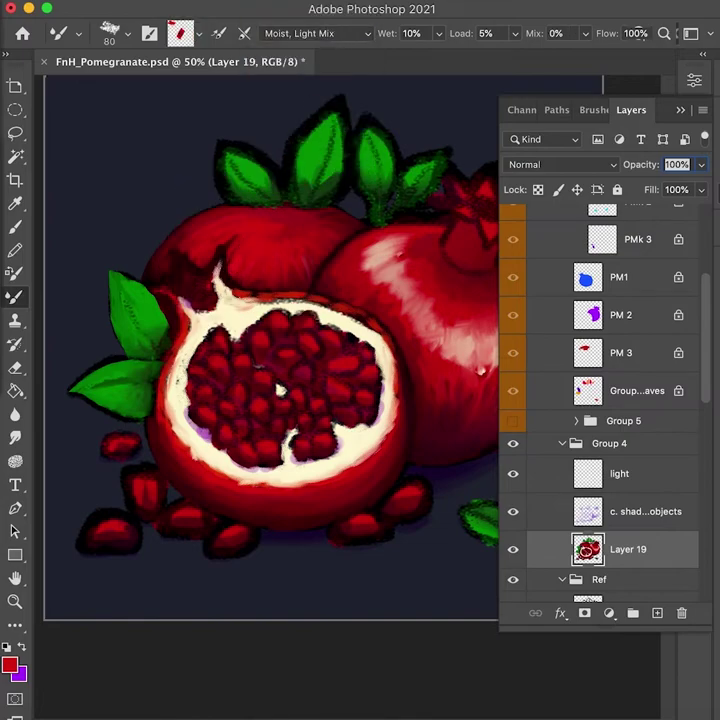
Step: Paint soft light-red highlights across the back pomegranate with a sampled highlight colour, enlarging the brush to 115 px
drag(408, 415, 388, 425)
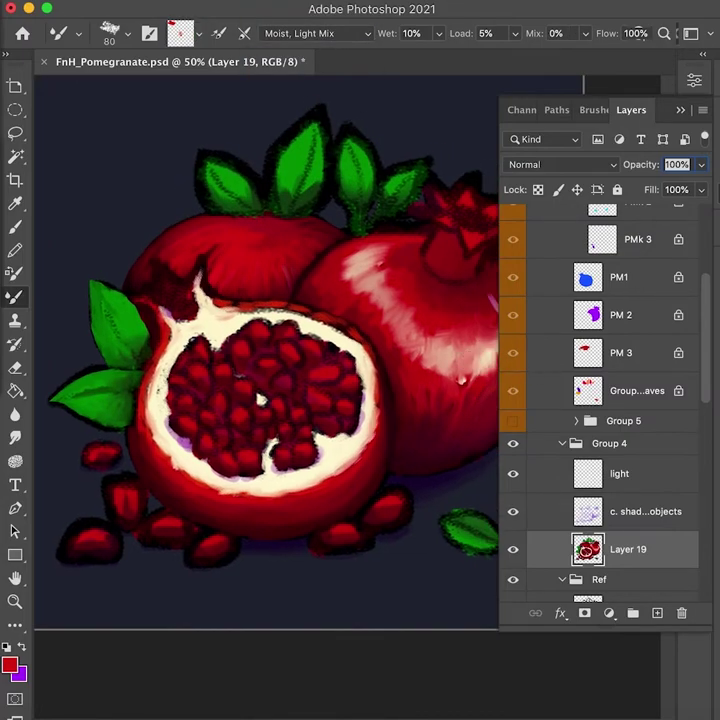
alt+click(401, 307)
drag(206, 231, 216, 231)
key(bracketright)
key(bracketright)
key(bracketright)
drag(283, 252, 302, 250)
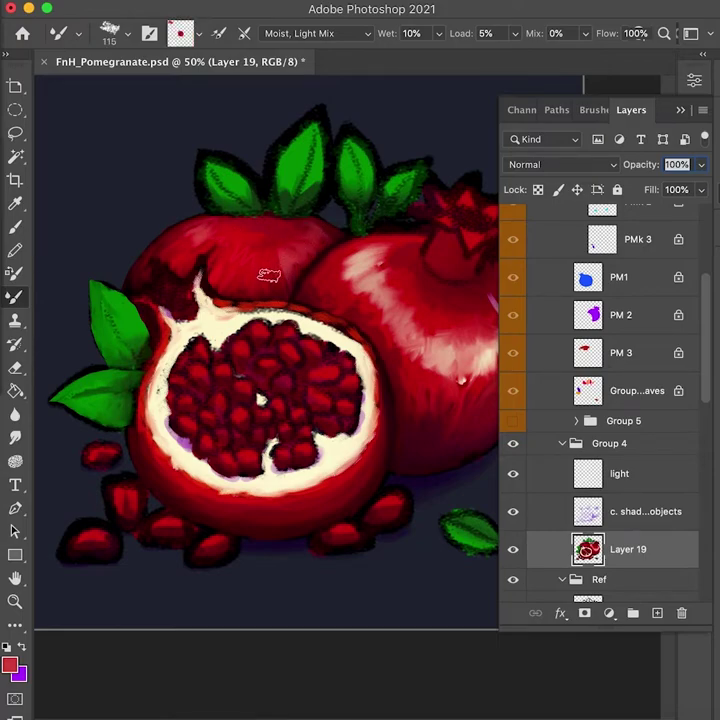
Step: Set the Mixer Brush to Very Wet and blend the highlights on the right side of the back pomegranate
click(340, 33)
click(355, 120)
alt+click(403, 300)
mouse_move(273, 268)
mouse_down()
mouse_move(250, 273)
mouse_move(292, 267)
mouse_move(296, 278)
mouse_up()
alt+click(147, 432)
Step: Load PM 2 as a selection, hide its outline, and make Layer 19 active for painting
click(595, 321)
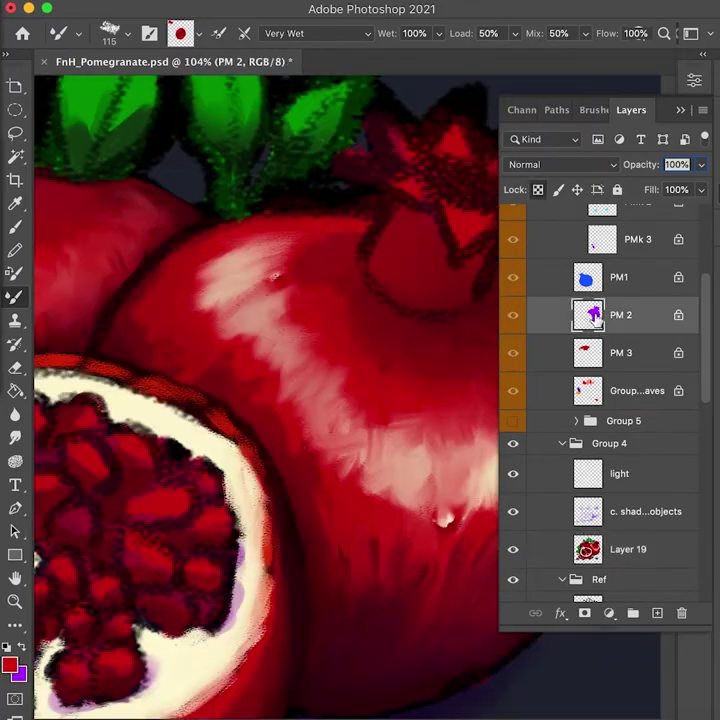
super+click(595, 319)
drag(363, 410, 307, 409)
click(640, 540)
key(ctrl+d)
click(659, 524)
click(655, 546)
key(b)
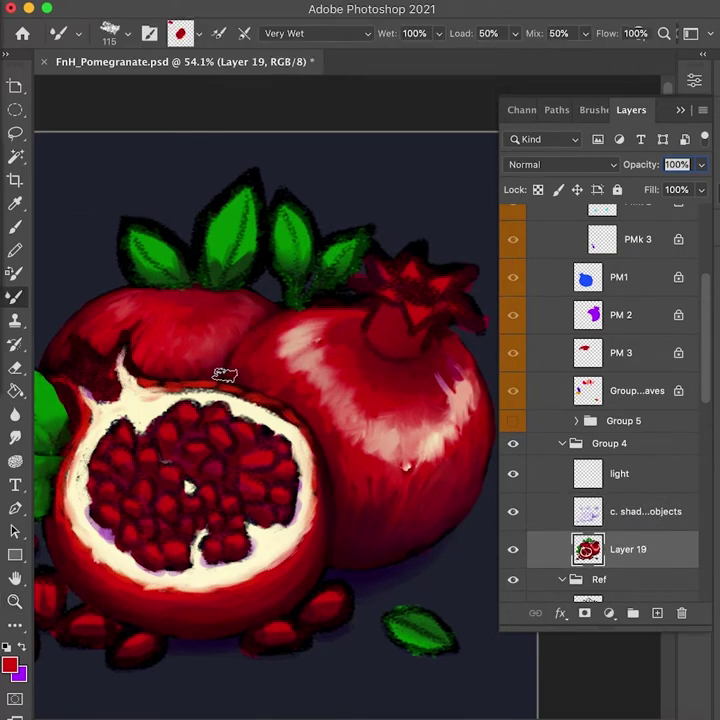
Step: Blend sampled dark reds over the large pomegranate's left edge along the back fruit and the cut half
alt+click(255, 366)
drag(254, 370, 305, 387)
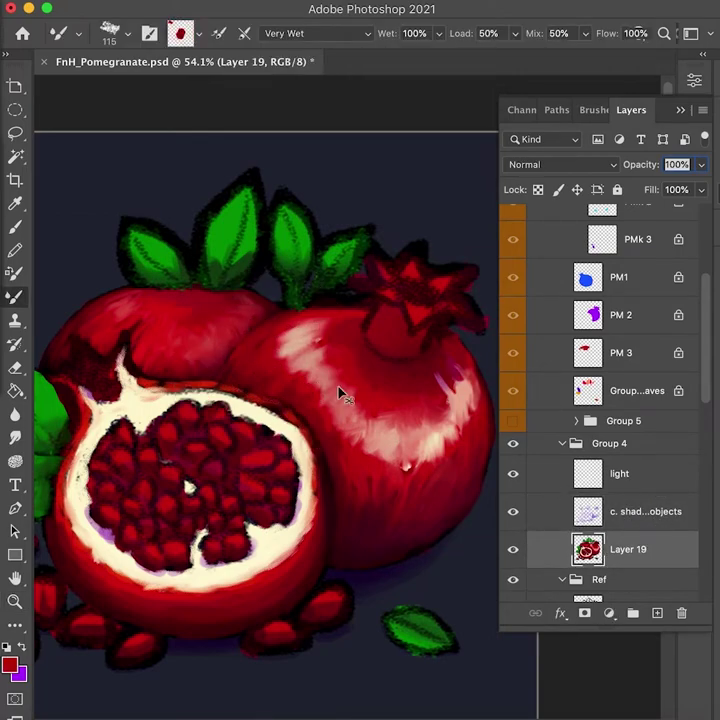
ctrl+click(635, 354)
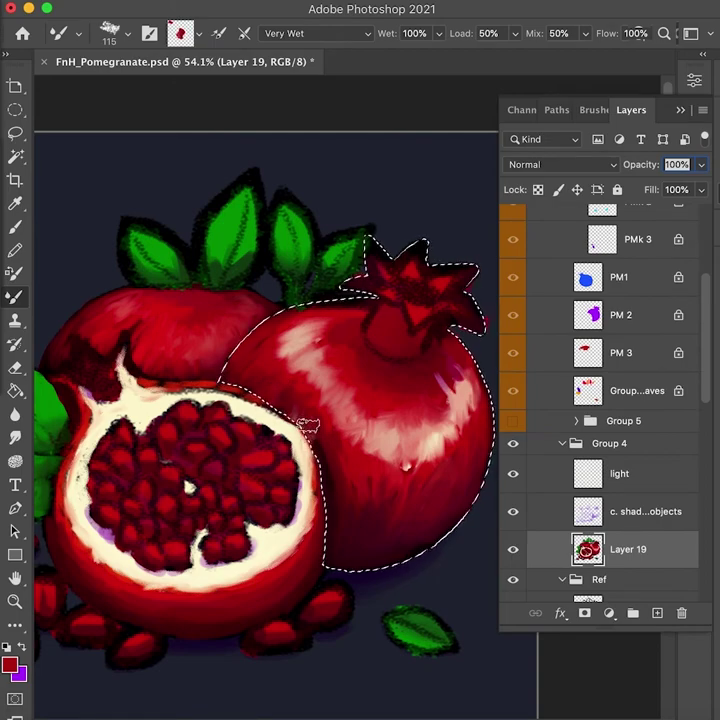
alt+click(292, 463)
mouse_move(290, 415)
mouse_down()
mouse_move(305, 421)
mouse_move(342, 485)
mouse_move(294, 441)
mouse_up()
alt+click(322, 531)
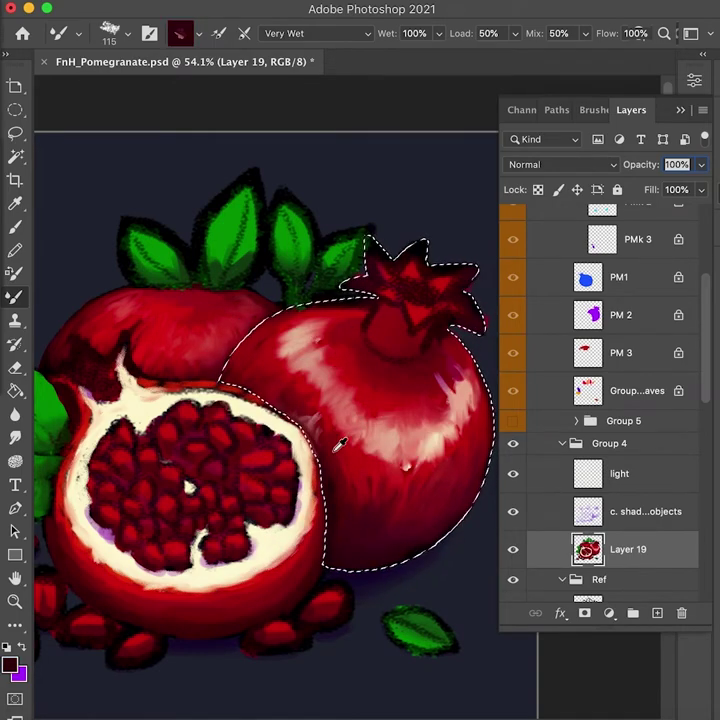
alt+click(338, 452)
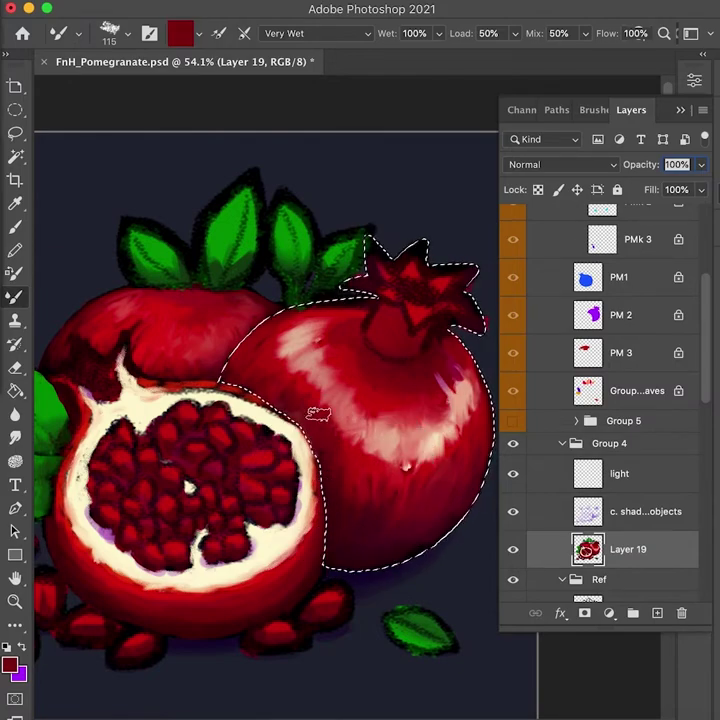
Step: Blend the pale highlight band across the large pomegranate with colours sampled from its skin
alt+click(280, 372)
alt+click(345, 372)
drag(400, 465, 424, 470)
mouse_move(467, 390)
mouse_down()
mouse_move(461, 386)
mouse_move(440, 430)
mouse_up()
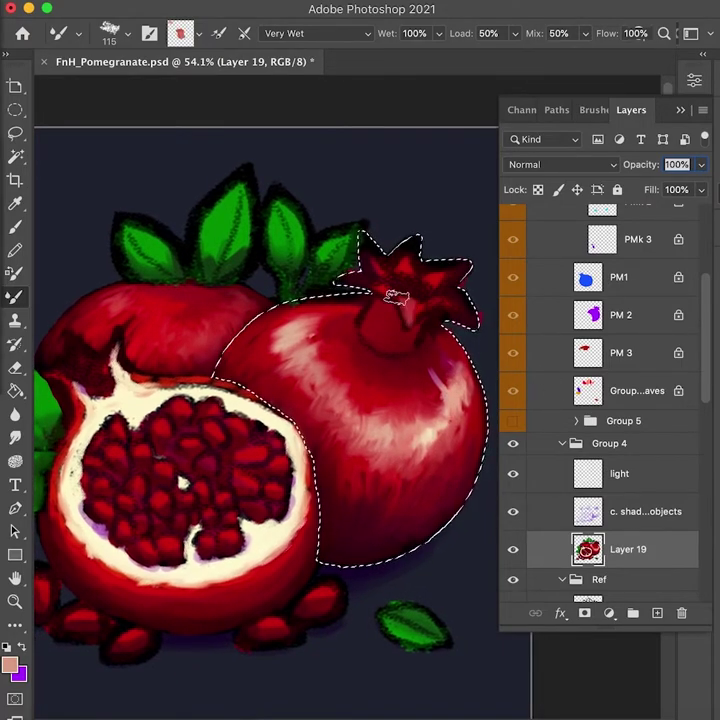
Step: Sample dark reds from the large pomegranate's crown and shade the base of its neck
alt+click(396, 333)
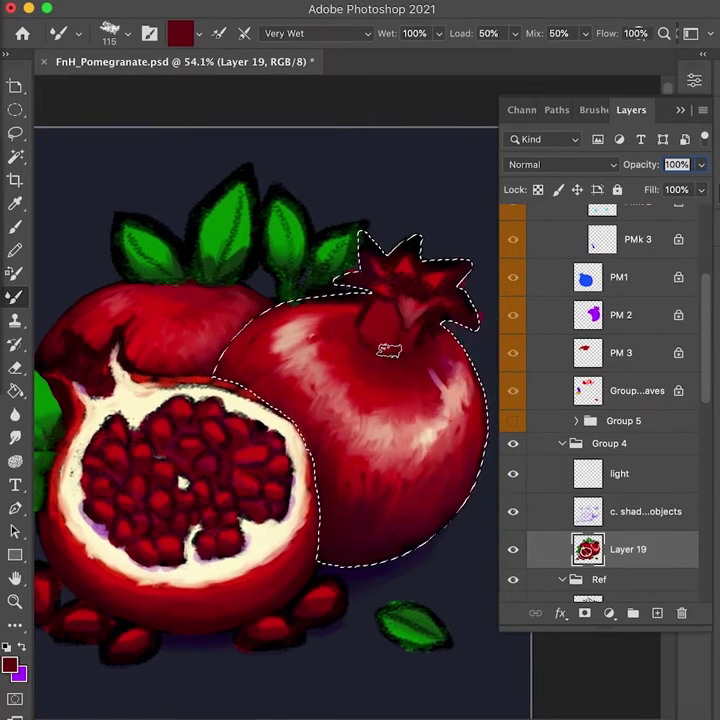
alt+click(400, 340)
Step: Sample pale pinks from the highlight and blend them over the large pomegranate's right shoulder beside the neck
alt+click(444, 374)
alt+click(458, 395)
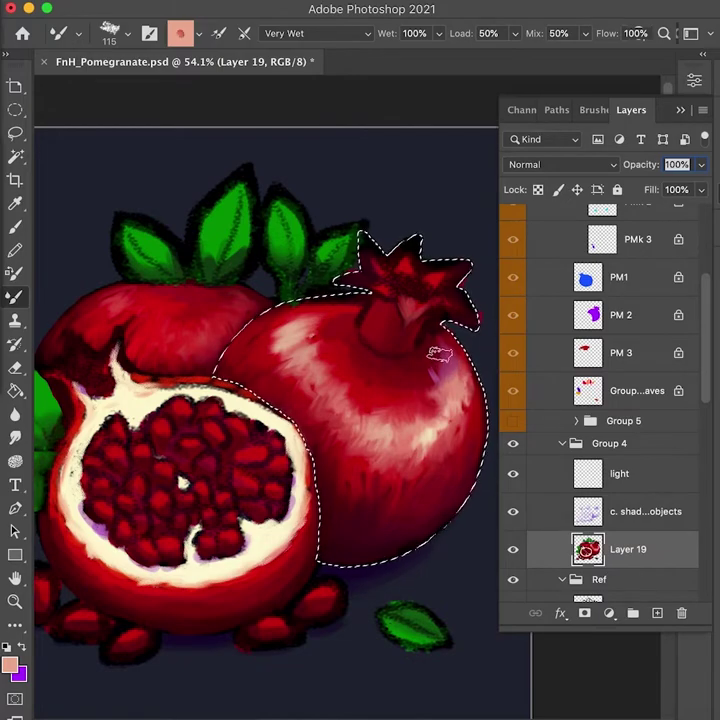
alt+click(424, 404)
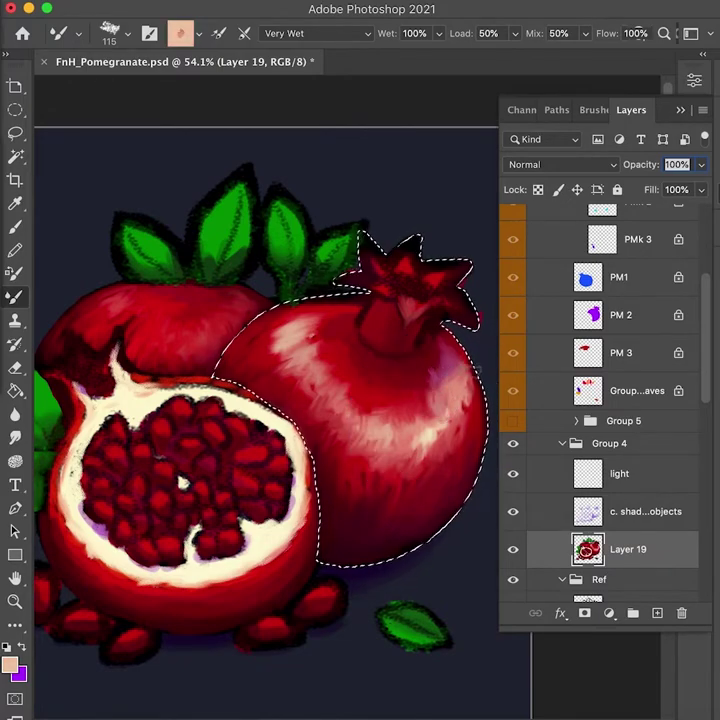
Step: Set the Mixer Brush to Moist, Light Mix, lighten the crown's front and left sepals with pink, and deselect
click(320, 33)
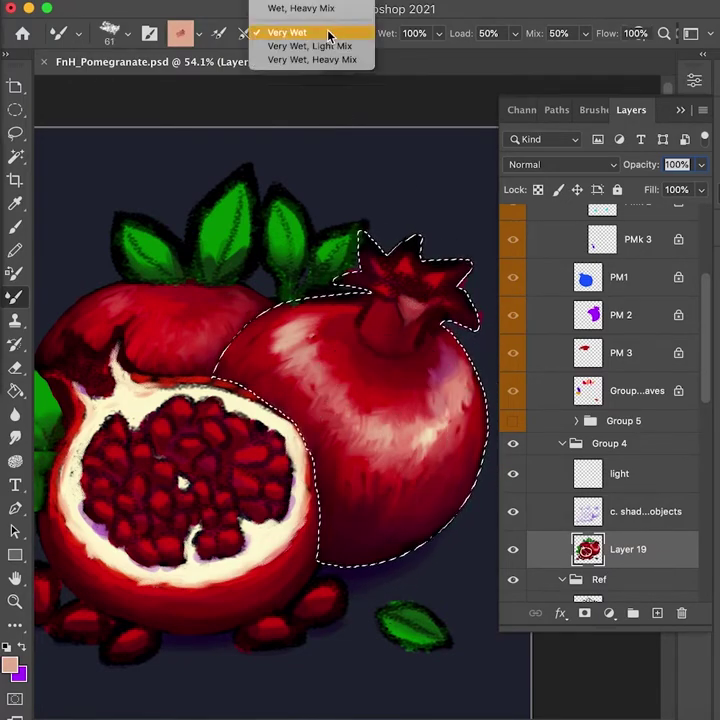
click(300, 82)
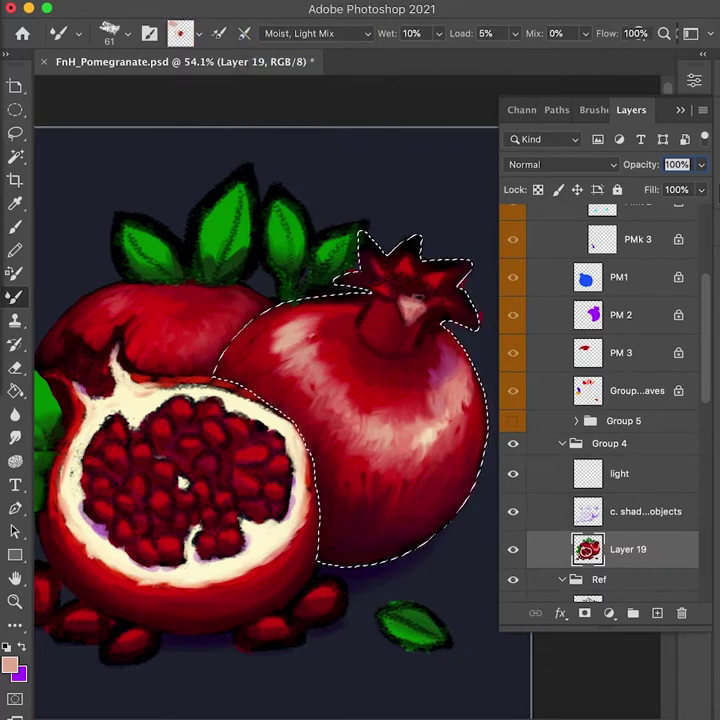
alt+click(368, 289)
drag(366, 291, 354, 281)
key(ctrl+d)
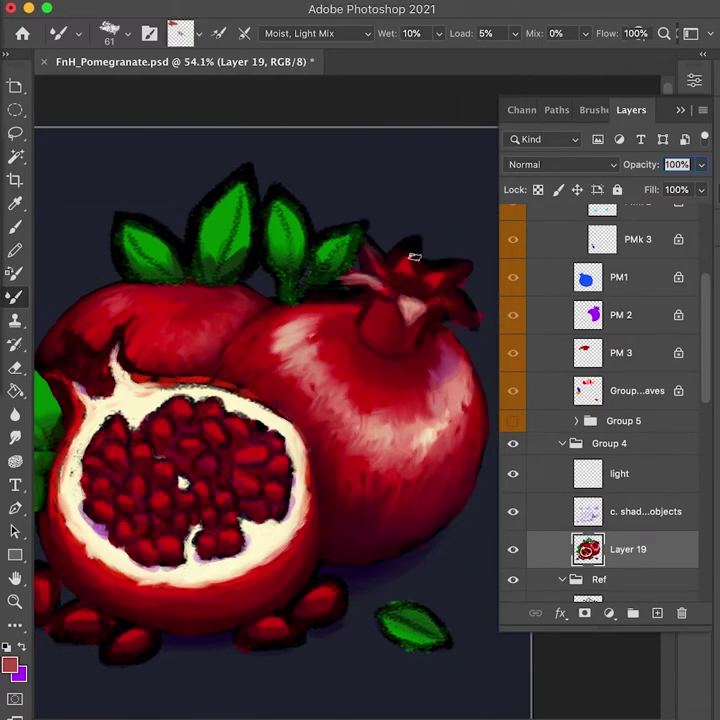
Step: Switch the Mixer Brush to Dry and paint sampled pinks over the crown's back and upper right sepals
click(300, 35)
click(302, 27)
alt+click(408, 307)
drag(402, 270, 416, 241)
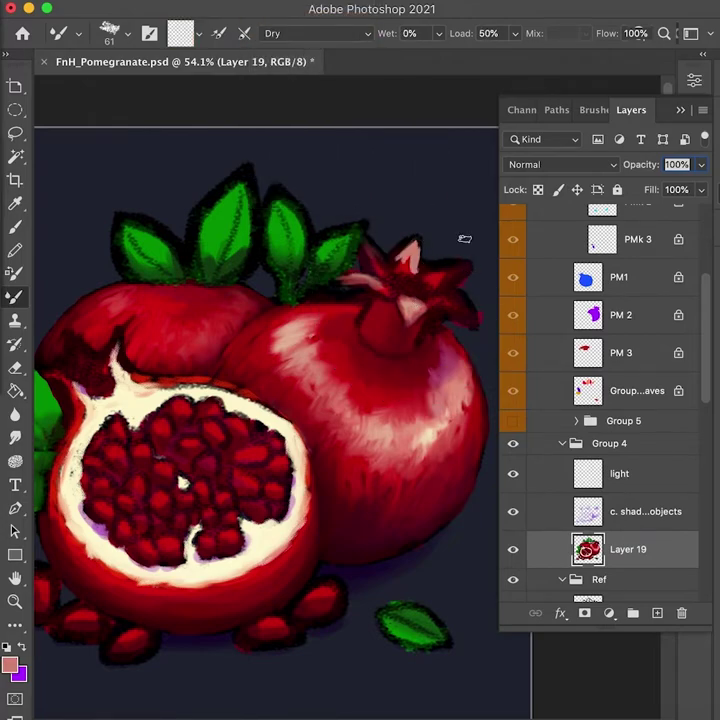
alt+click(410, 244)
mouse_move(469, 266)
mouse_down()
mouse_move(382, 272)
mouse_move(441, 282)
mouse_move(430, 277)
mouse_move(461, 272)
mouse_move(462, 279)
mouse_move(462, 262)
mouse_move(434, 280)
mouse_up()
alt+click(378, 279)
alt+click(460, 283)
alt+click(456, 273)
alt+click(409, 257)
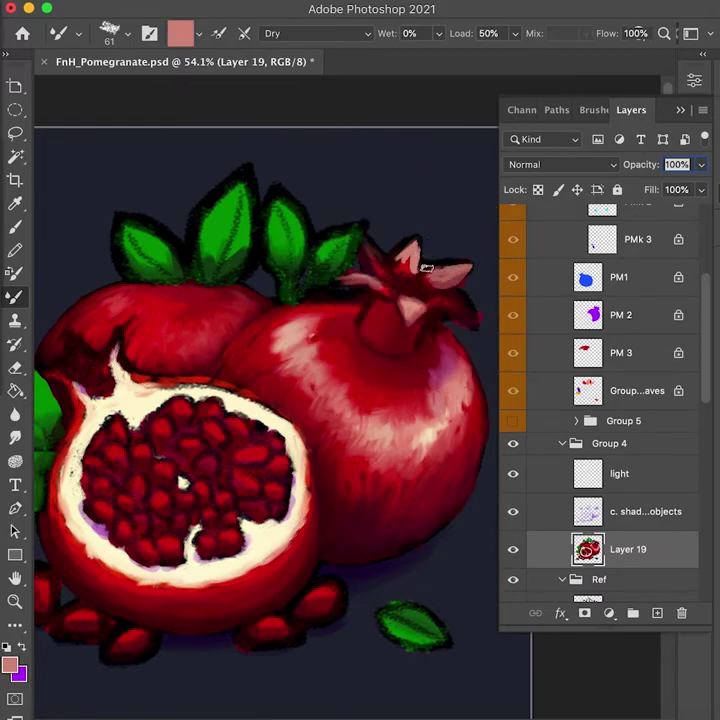
Step: Shade the crown's middle and the bases of its upper sepals with sampled pinks and reds
alt+click(436, 290)
alt+click(425, 268)
alt+click(420, 272)
alt+click(400, 259)
alt+click(405, 282)
alt+click(445, 262)
alt+click(412, 262)
Step: Paint the crown's lower right sepal with sampled pinks out to its tip
mouse_move(432, 300)
mouse_down()
mouse_move(460, 300)
mouse_move(477, 324)
mouse_up()
alt+click(452, 295)
alt+click(470, 313)
alt+click(466, 307)
alt+click(462, 300)
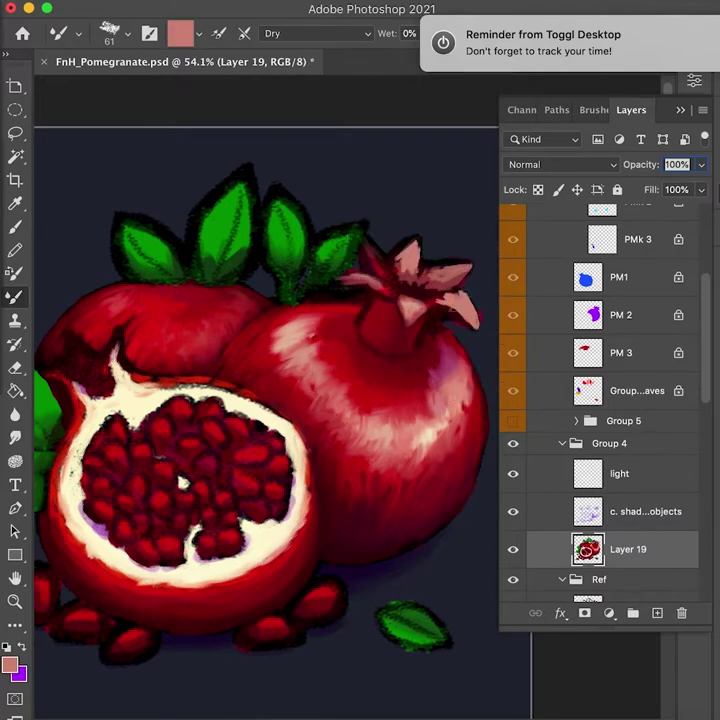
Step: Sample dark reds and deepen the shading in the crown's centre and around its front sepal
alt+click(410, 280)
alt+click(412, 287)
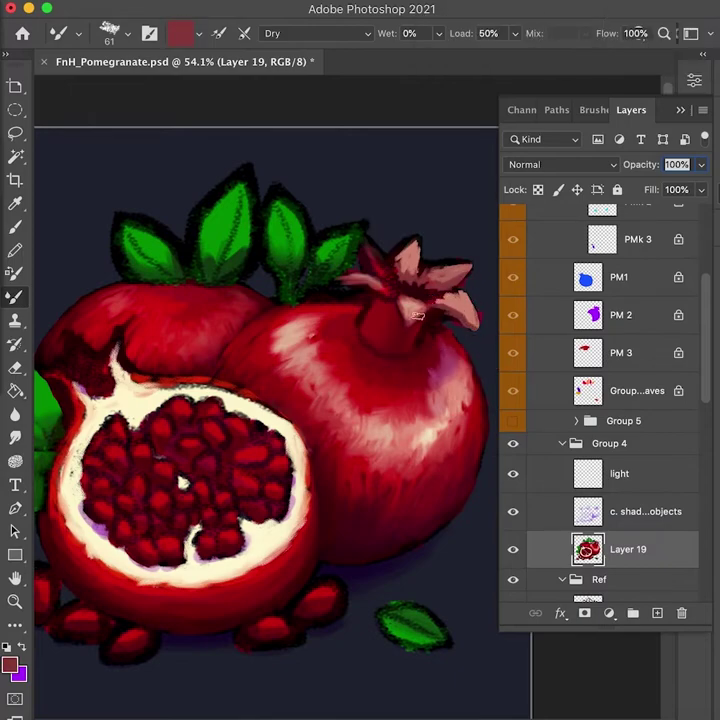
alt+click(434, 319)
mouse_move(408, 326)
mouse_down()
mouse_move(432, 315)
mouse_move(400, 323)
mouse_move(403, 337)
mouse_up()
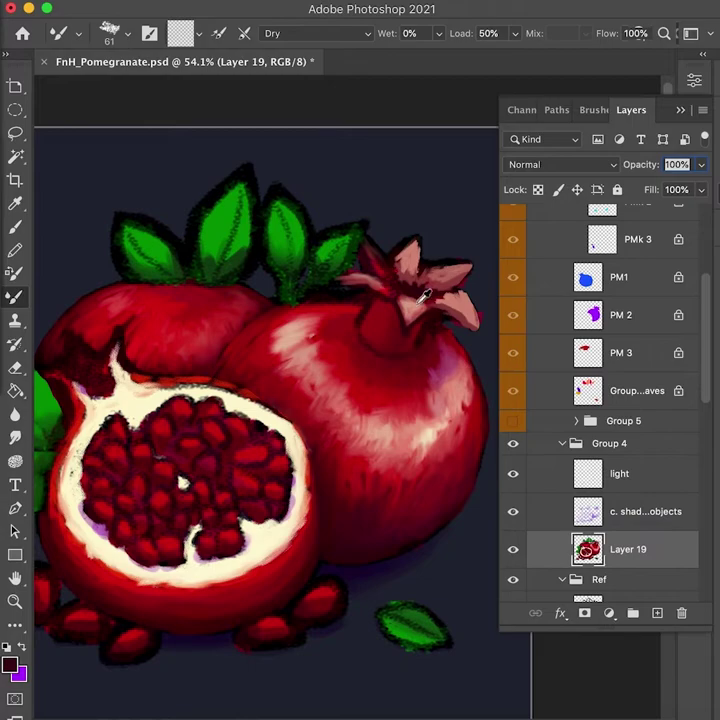
Step: Cover the crown's upper left sepal with sampled pinks and define its inner edge with darker reds
alt+click(410, 300)
alt+click(395, 283)
alt+click(365, 252)
mouse_move(354, 242)
mouse_down()
mouse_move(384, 280)
mouse_move(362, 238)
mouse_move(391, 272)
mouse_up()
alt+click(408, 262)
alt+click(417, 276)
mouse_move(357, 233)
mouse_down()
mouse_move(396, 272)
mouse_move(423, 256)
mouse_move(396, 282)
mouse_move(430, 296)
mouse_up()
Step: Refine the crown's upper and right sepals with sampled light pinks and dark edge tones
alt+click(417, 263)
alt+click(464, 305)
alt+click(462, 290)
alt+click(463, 292)
alt+click(464, 294)
mouse_move(494, 328)
mouse_down()
mouse_move(442, 318)
mouse_move(425, 283)
mouse_up()
alt+click(425, 325)
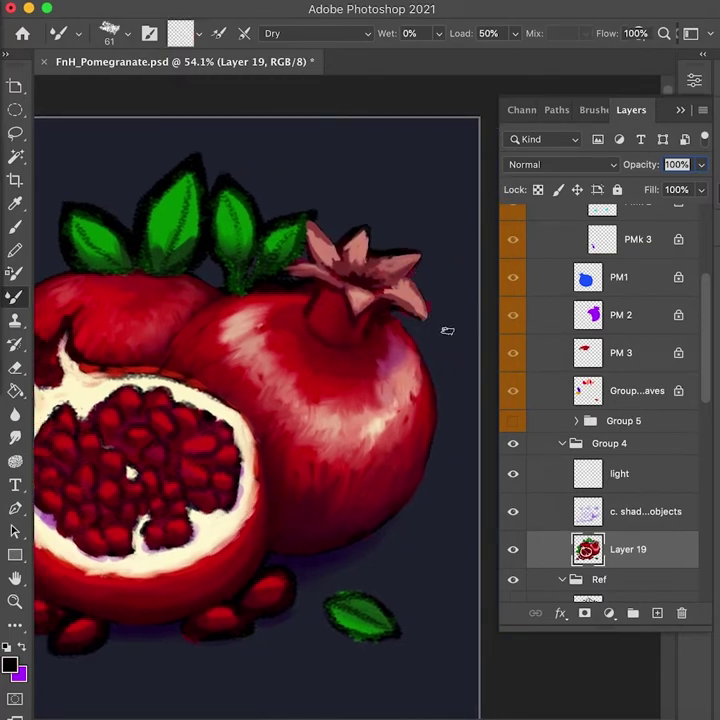
Step: Load PM 2 as a selection, hide its outline, and paint sampled reds along the large pomegranate's upper edge
super+click(597, 317)
key(super+h)
alt+click(279, 305)
drag(247, 295, 302, 290)
alt+click(296, 298)
Step: Blend reds along the large pomegranate's upper edge with Moist, Light Mix, and switch the colour picker display to RGB Sliders
click(315, 33)
click(350, 112)
alt+click(306, 292)
alt+click(272, 290)
drag(270, 289, 309, 290)
alt+click(321, 290)
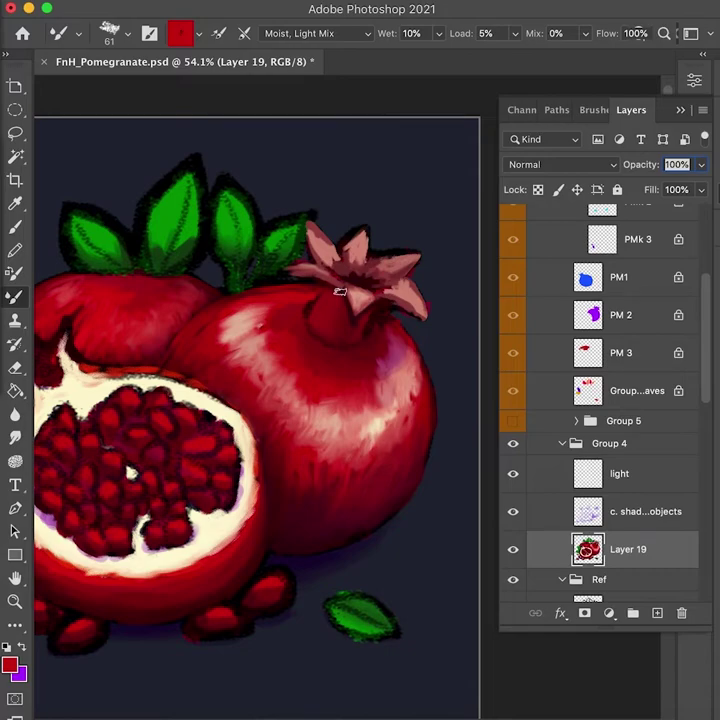
click(4, 18)
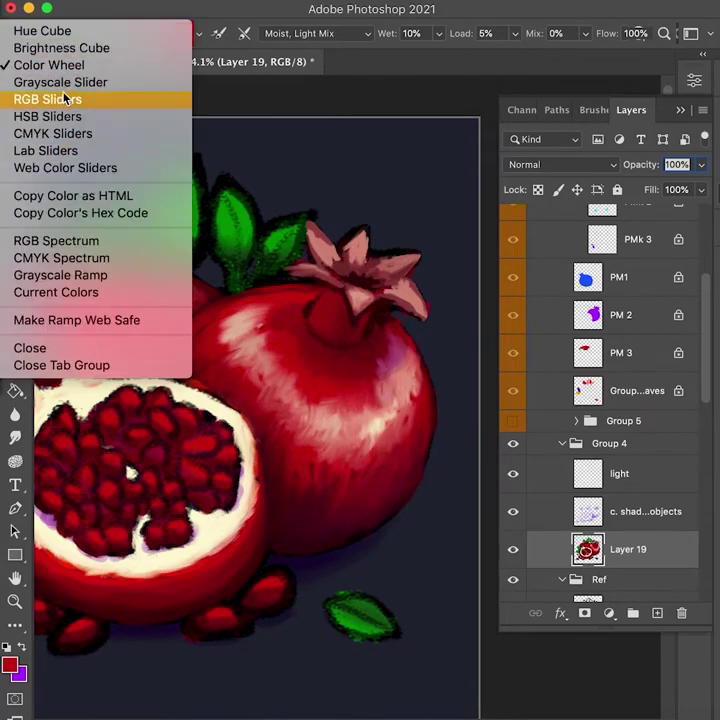
click(86, 102)
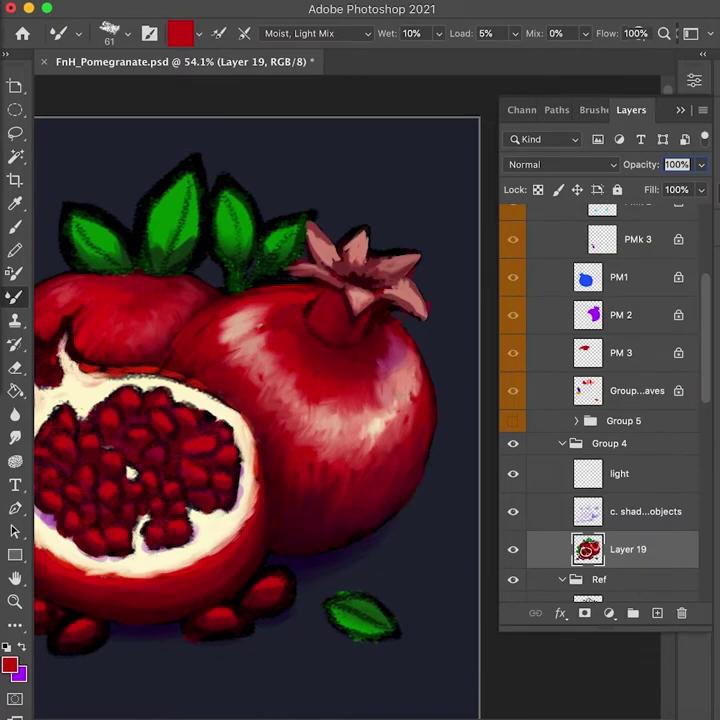
Step: Load PM 3 as a selection, blend reds over the back pomegranate's upper edge, and enlarge the brush to 109
drag(203, 290, 325, 280)
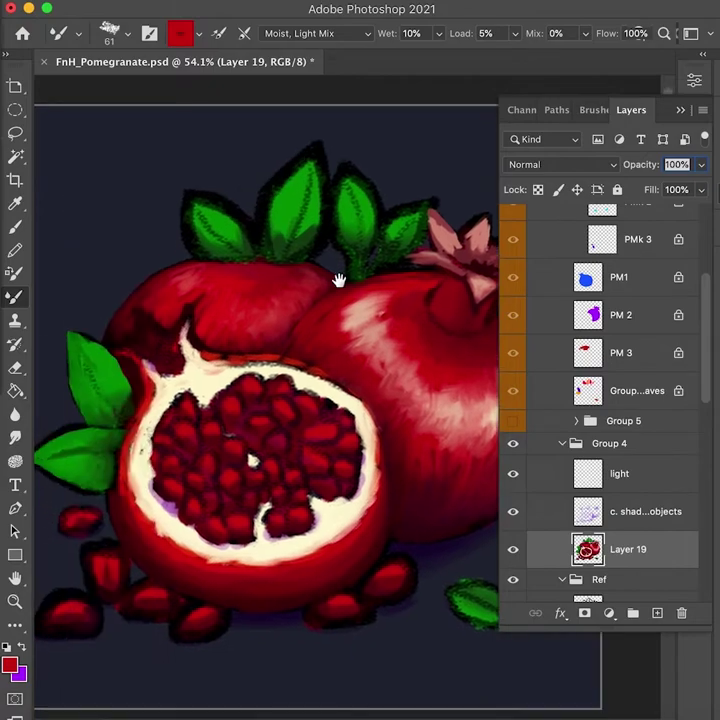
super+click(590, 352)
alt+click(264, 265)
drag(266, 260, 330, 280)
alt+click(296, 277)
key(bracketright)
key(bracketright)
key(bracketright)
key(bracketright)
key(bracketright)
Step: Smooth the back pomegranate's top with reds sampled from its skin and clear the selection
mouse_move(283, 260)
mouse_down()
mouse_move(300, 273)
mouse_move(278, 254)
mouse_move(266, 258)
mouse_up()
alt+click(290, 269)
alt+click(284, 268)
alt+click(268, 262)
alt+click(263, 261)
key(super+d)
Step: Try blending sampled green over the small loose leaf on Layer 19 without a selection
drag(473, 339, 369, 398)
drag(352, 459, 483, 432)
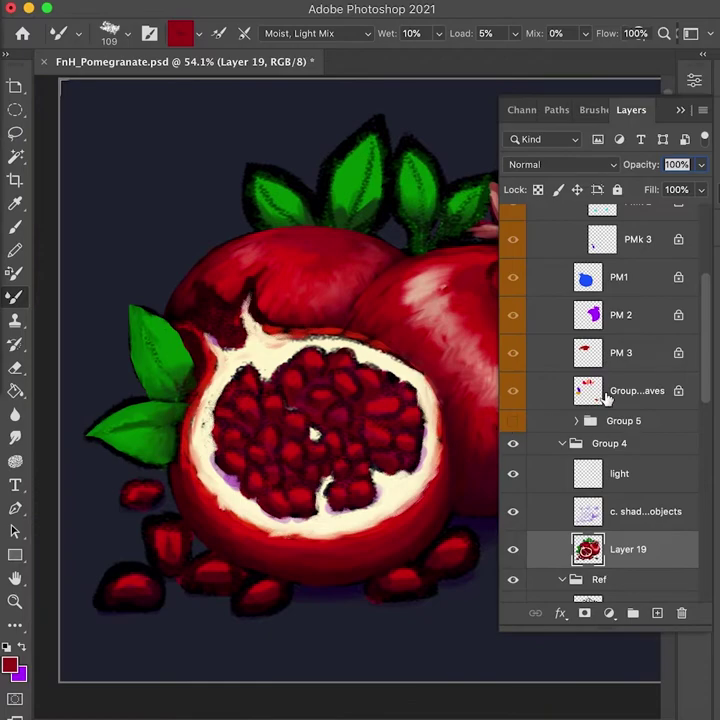
scroll(519, 519, down, 2)
mouse_move(420, 431)
mouse_down()
mouse_move(356, 452)
mouse_move(377, 479)
mouse_move(305, 503)
mouse_up()
click(514, 505)
click(648, 404)
click(642, 474)
alt+click(422, 598)
drag(435, 569, 426, 571)
mouse_move(425, 630)
mouse_down()
mouse_move(390, 603)
mouse_move(408, 614)
mouse_move(386, 648)
mouse_move(399, 650)
mouse_up()
alt+click(414, 611)
key(super+z)
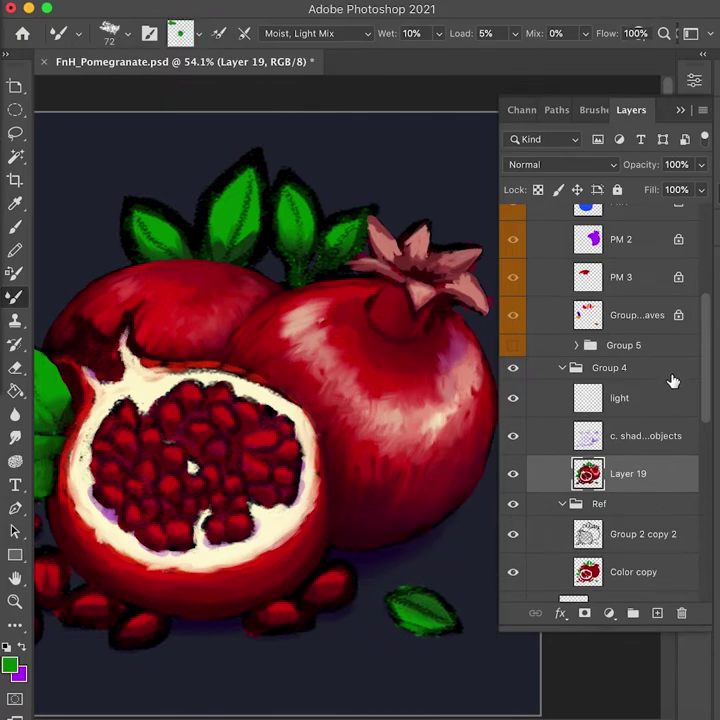
Step: Load the leaves group layer as a selection and blend sampled greens over the loose leaf's rough midrib
drag(708, 341, 709, 333)
super+click(588, 353)
alt+click(412, 609)
mouse_move(392, 609)
mouse_down()
mouse_move(420, 628)
mouse_move(449, 630)
mouse_move(408, 596)
mouse_move(446, 602)
mouse_move(325, 578)
mouse_up()
alt+click(447, 611)
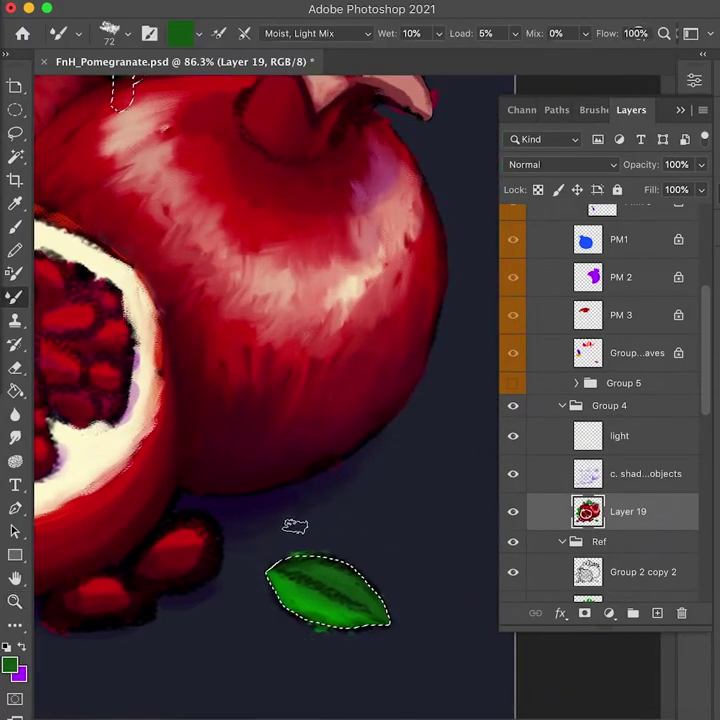
alt+click(328, 575)
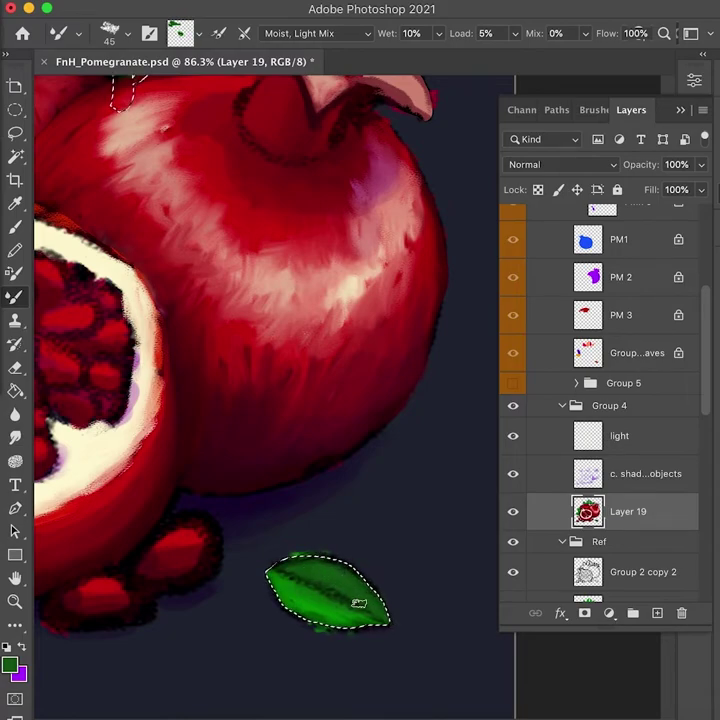
alt+click(331, 583)
mouse_move(331, 583)
mouse_down()
mouse_move(353, 590)
mouse_move(300, 597)
mouse_up()
alt+click(316, 604)
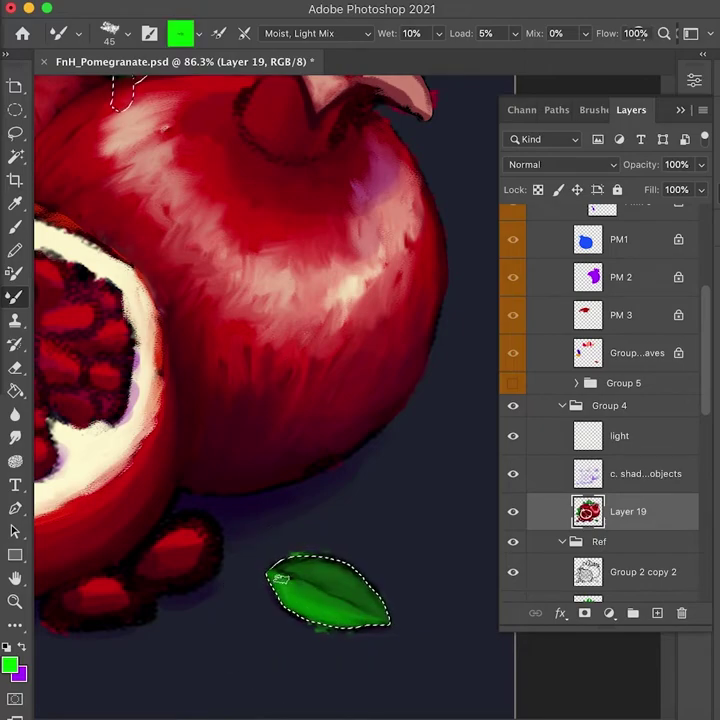
Step: Blend bright green along the loose leaf's lower half and darker greens over its upper half and tip
alt+click(302, 606)
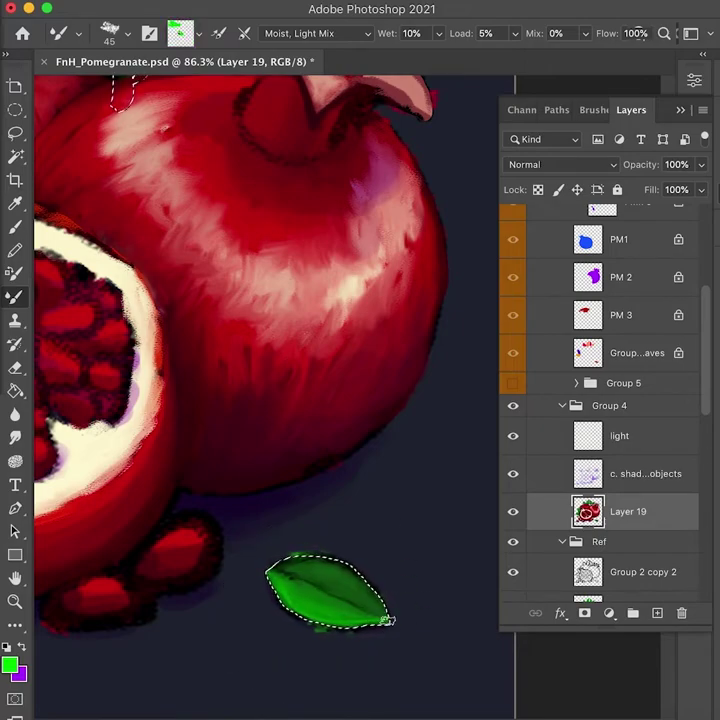
alt+click(376, 609)
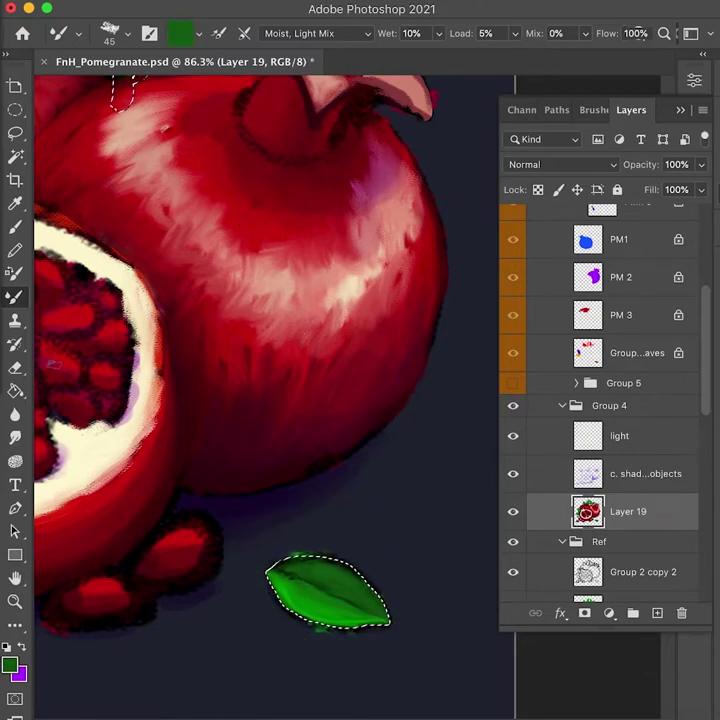
alt+click(269, 568)
alt+click(364, 580)
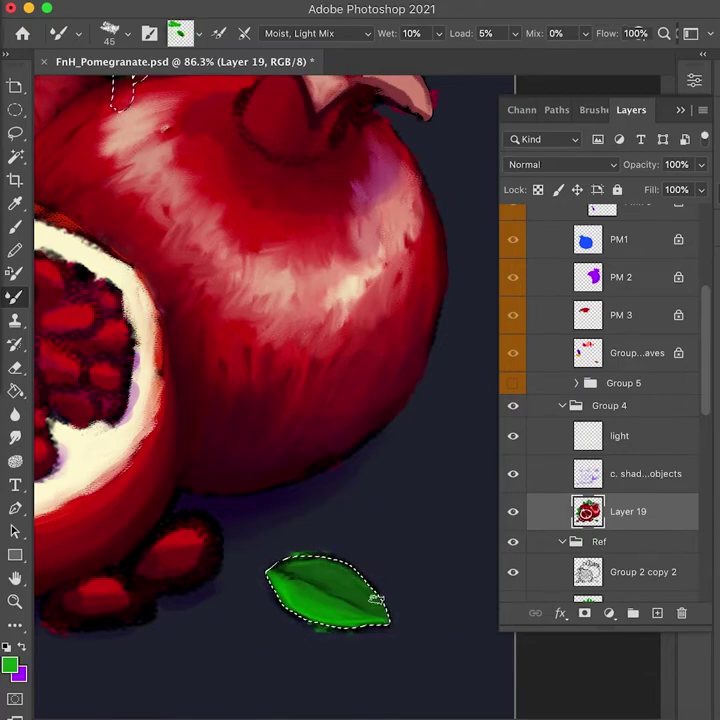
alt+click(294, 571)
alt+click(299, 577)
alt+click(371, 612)
alt+click(365, 591)
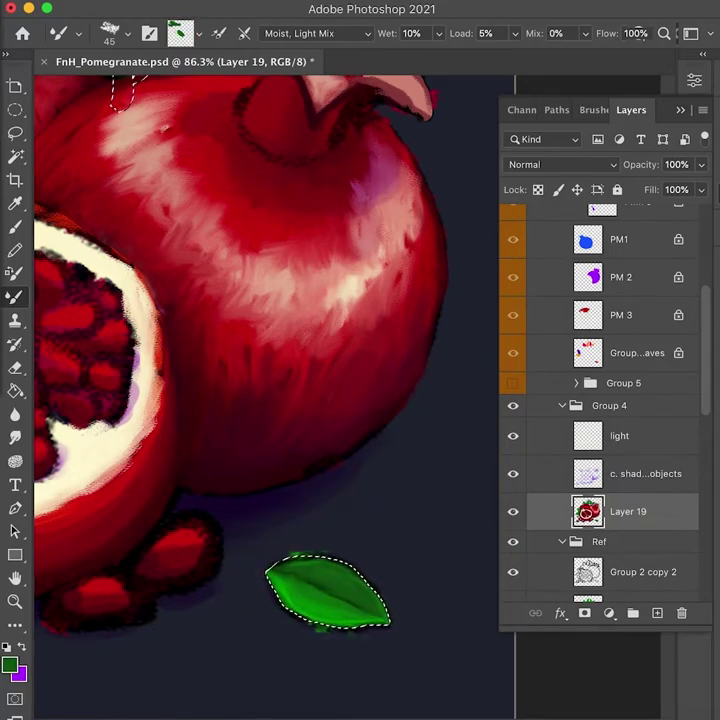
Step: Choose a soft round brush tip, size it to 209, and soften the loose leaf's right tip with sampled green
click(593, 110)
click(590, 437)
click(681, 110)
drag(357, 574, 382, 575)
alt+click(377, 613)
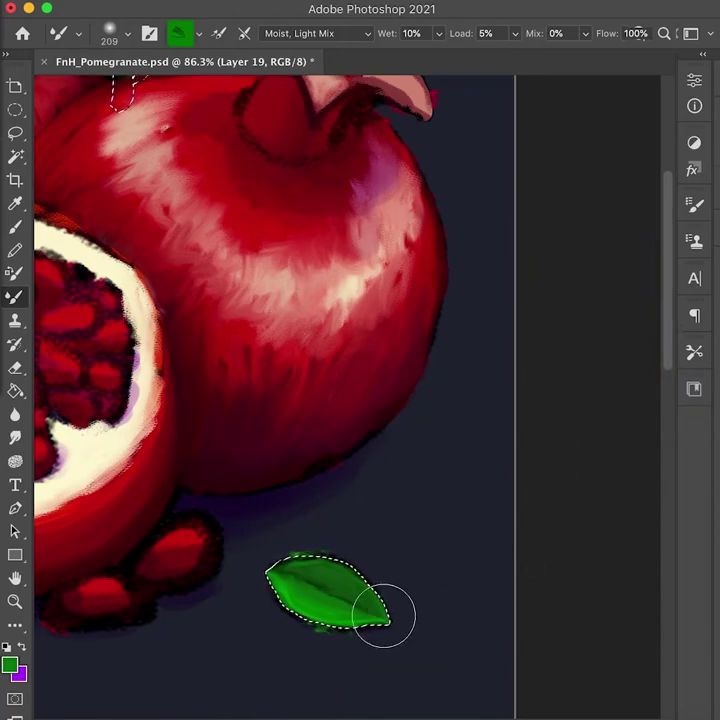
click(717, 221)
click(717, 188)
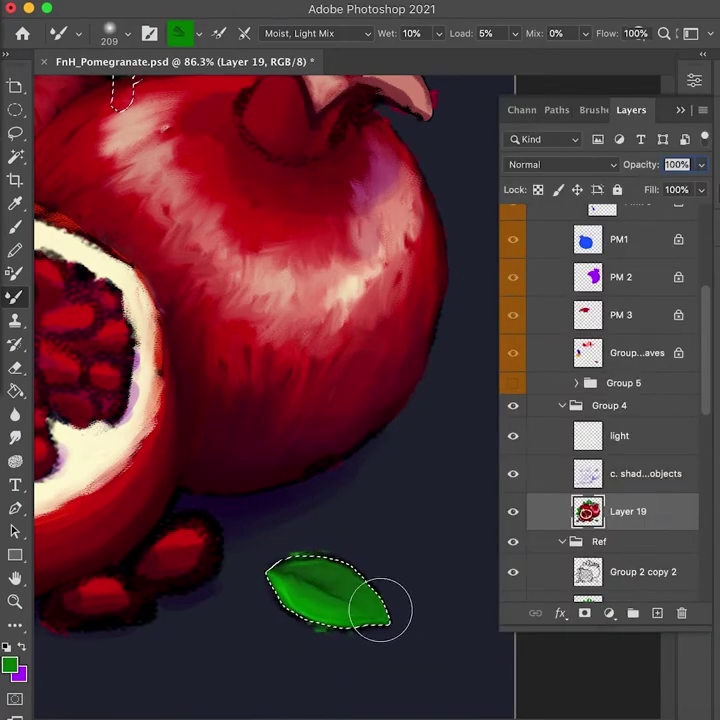
Step: Add a new layer beneath light, glaze sampled greens over the loose leaf on the light layer, and deselect
click(655, 614)
drag(625, 511, 660, 453)
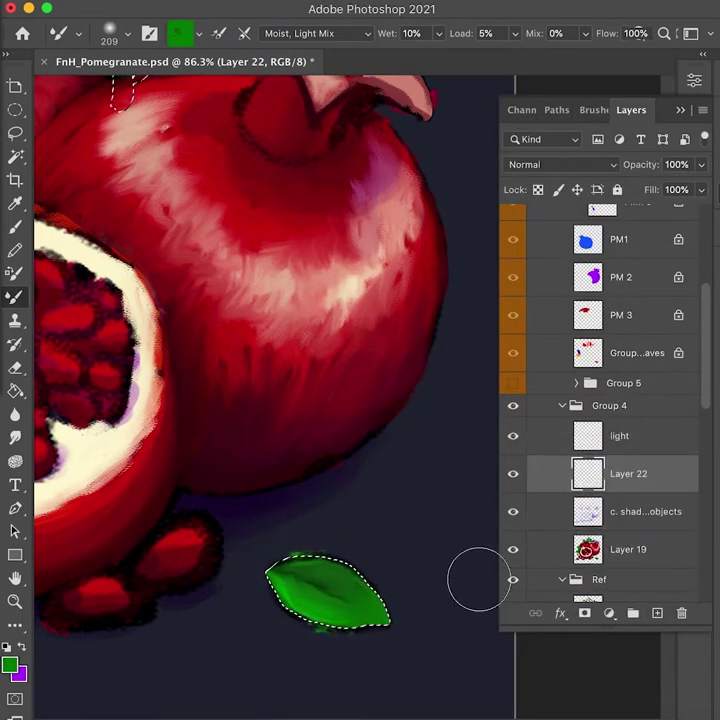
click(623, 436)
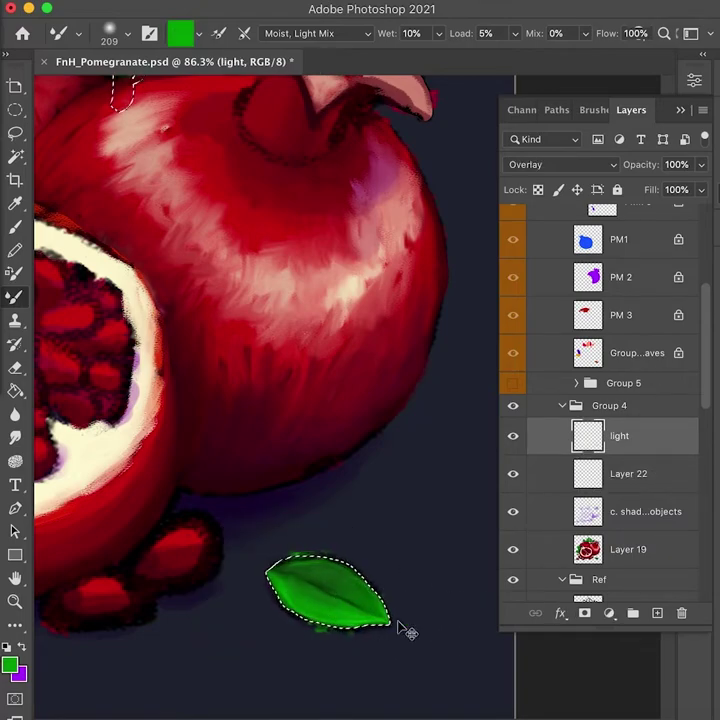
alt+click(337, 596)
drag(420, 632, 445, 634)
alt+click(341, 606)
key(ctrl+d)
Step: Hide the Ref group and erase the rough outline around the loose leaf on Layer 19 through the inverted leaf selection
drag(344, 498, 357, 481)
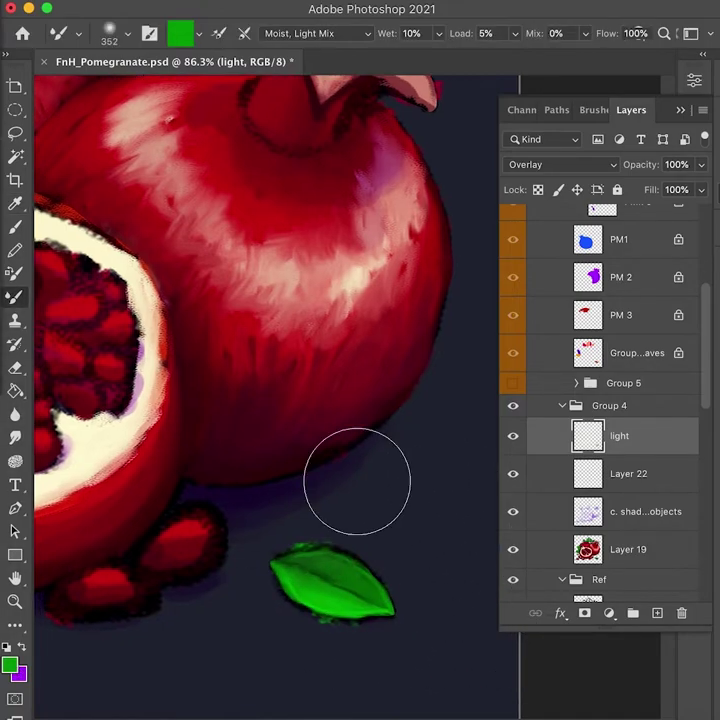
scroll(511, 554, down, 1)
click(513, 542)
click(652, 521)
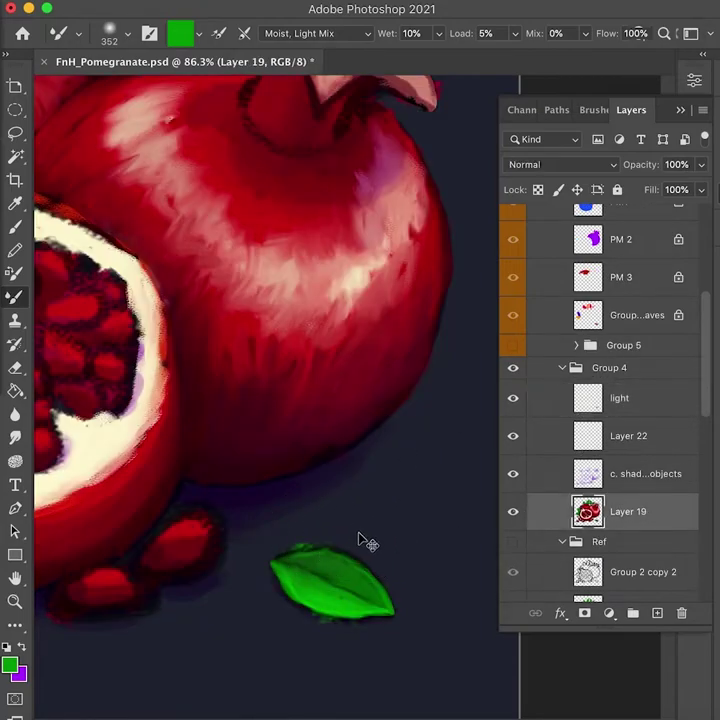
key(ctrl+shift+d)
key(e)
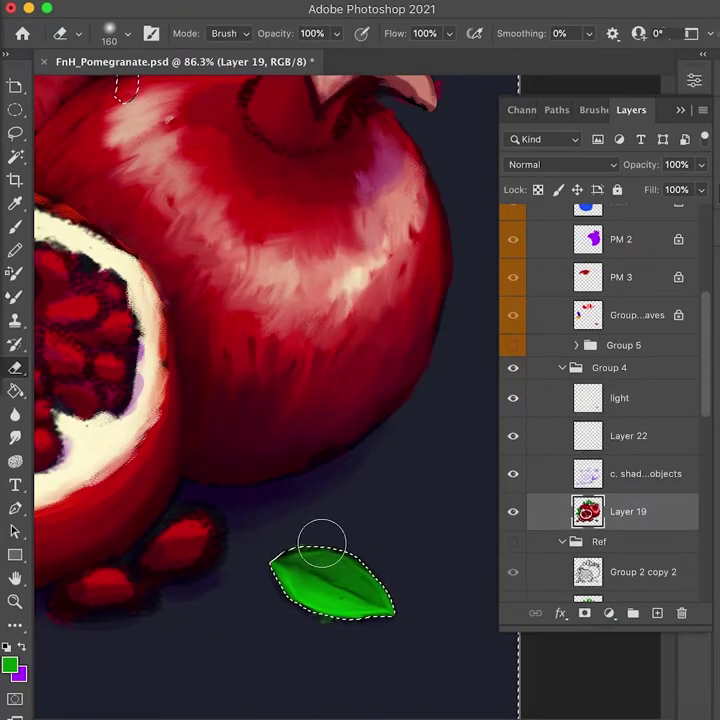
drag(245, 595, 380, 567)
Step: Return to the Mixer Brush for the upper leaves, using the textured tip at size 45 with Moist, Light Mix
drag(110, 300, 265, 386)
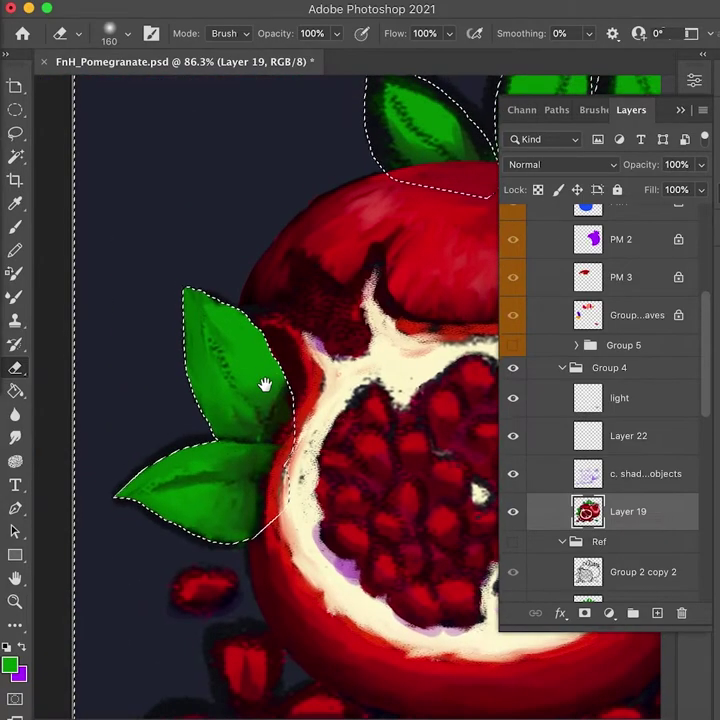
drag(480, 290, 349, 418)
mouse_move(480, 540)
mouse_down()
mouse_move(366, 488)
mouse_move(368, 498)
mouse_up()
key(b)
drag(270, 238, 275, 280)
mouse_move(194, 285)
mouse_down()
mouse_move(217, 302)
mouse_move(218, 312)
mouse_up()
click(318, 33)
click(321, 19)
click(593, 110)
click(544, 209)
click(681, 110)
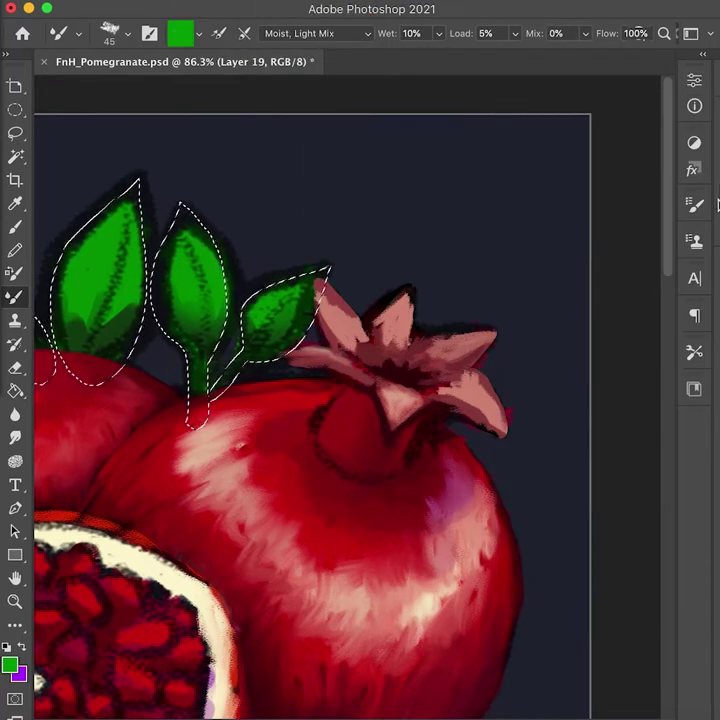
Step: Delete the empty Layer 22 and restore the leaf selection for painting on Layer 19
click(717, 207)
click(638, 431)
super+click(579, 437)
key(Return)
key(BackSpace)
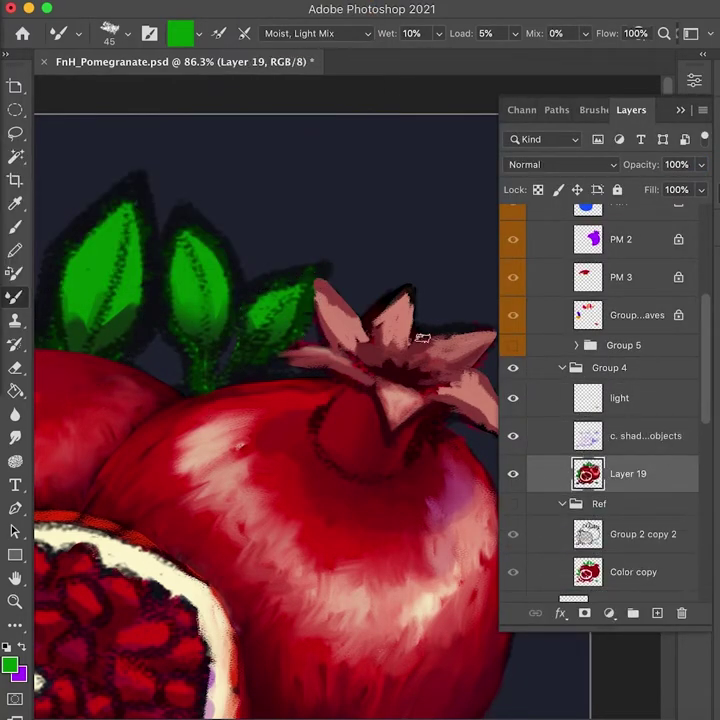
key(super+shift+d)
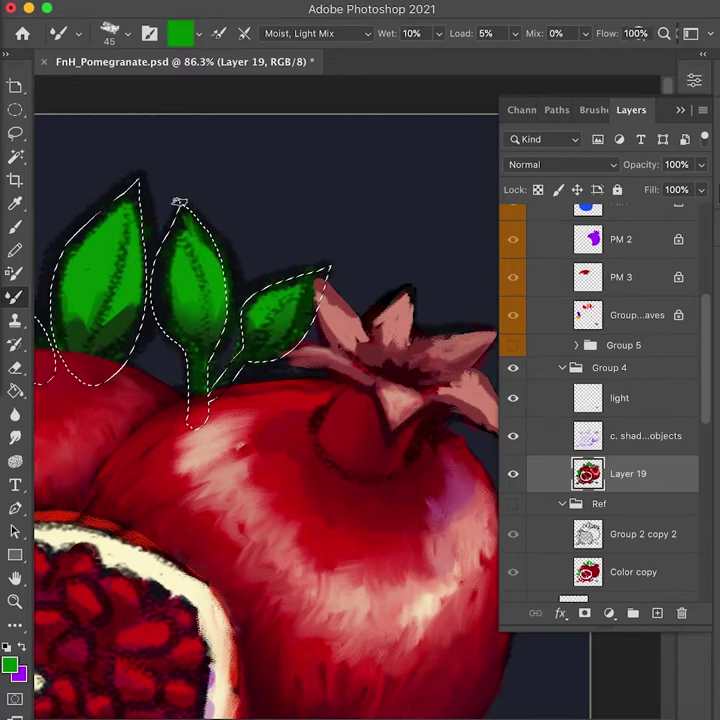
Step: Blend sampled light and dark greens over the middle upper leaf's blade on Layer 19, using the Mixer Brush at size 89
drag(211, 251, 213, 300)
mouse_move(174, 220)
mouse_down()
mouse_move(156, 291)
mouse_move(170, 264)
mouse_move(185, 314)
mouse_move(160, 316)
mouse_move(183, 341)
mouse_up()
alt+click(183, 318)
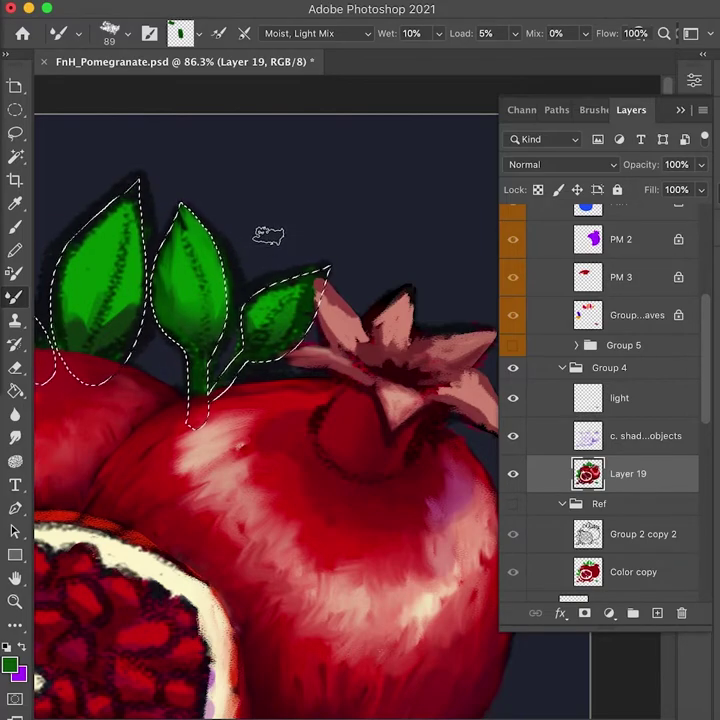
alt+click(180, 236)
drag(172, 221, 200, 318)
alt+click(200, 328)
drag(186, 238, 190, 295)
alt+click(212, 245)
alt+click(204, 334)
alt+click(172, 262)
mouse_move(170, 252)
mouse_down()
mouse_move(186, 312)
mouse_move(158, 263)
mouse_up()
Step: Smooth the base and stem of the middle upper leaf with sampled greens, extending the stem over the pomegranate
alt+click(185, 331)
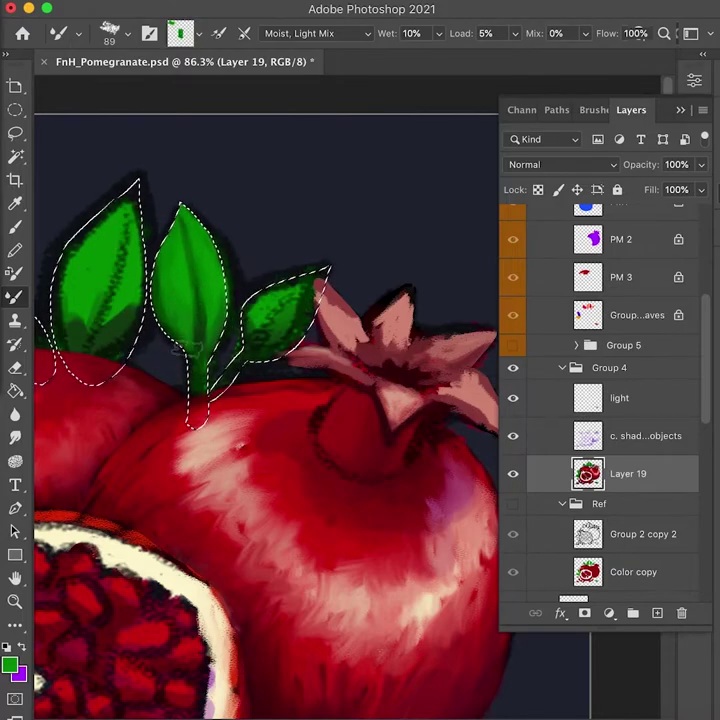
alt+click(201, 358)
mouse_move(205, 310)
mouse_down()
mouse_move(238, 311)
mouse_move(213, 292)
mouse_up()
alt+click(202, 305)
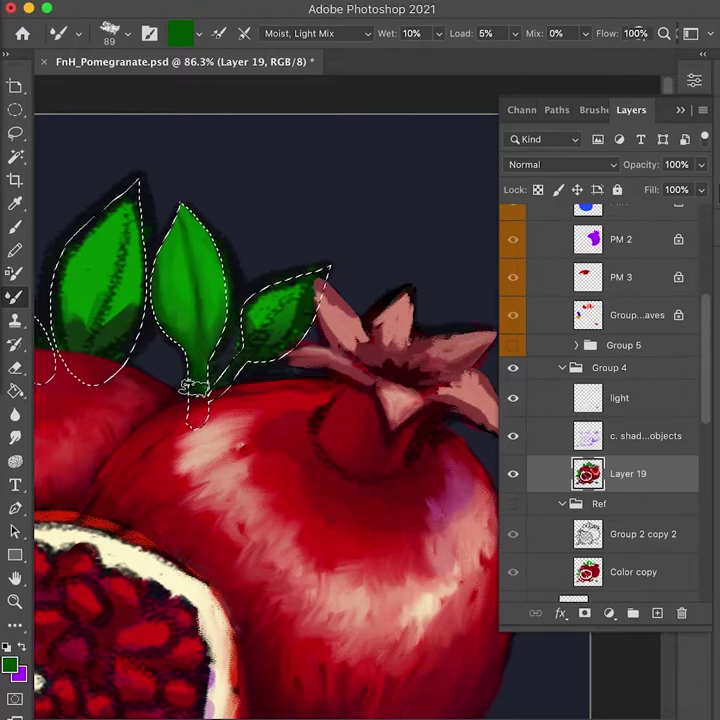
drag(196, 379, 201, 405)
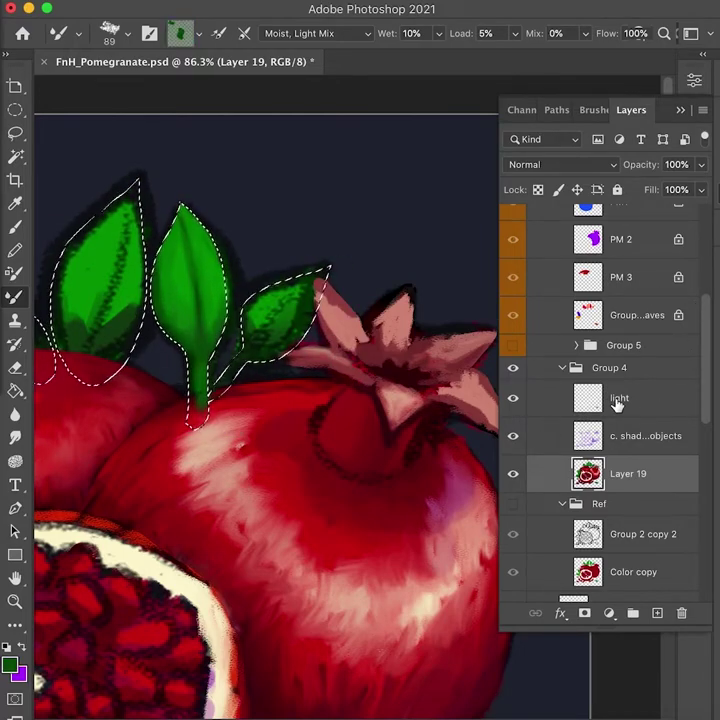
Step: Show the Selector group, unlock PMk 2 and PMk 3, and load the right pomegranate's outline from PM 2 as a selection
scroll(707, 350, up, 5)
click(521, 283)
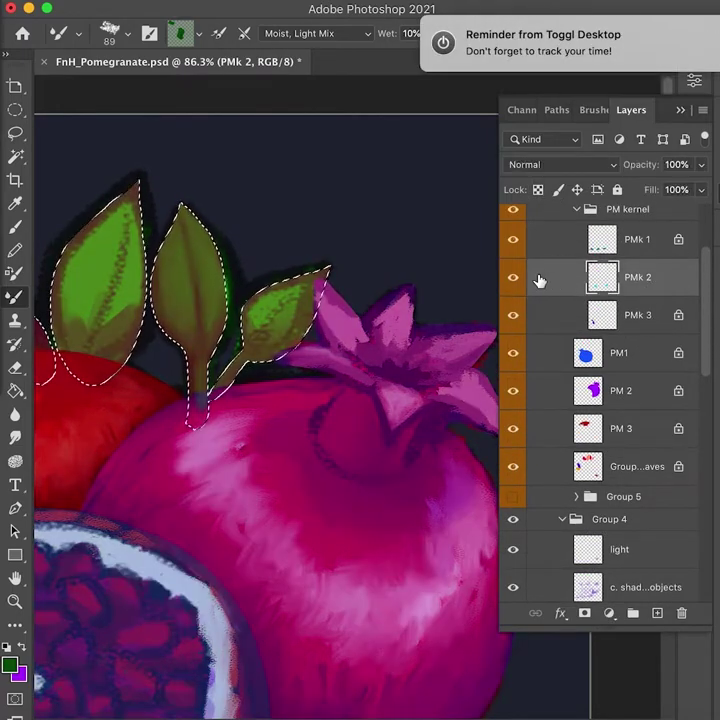
click(648, 358)
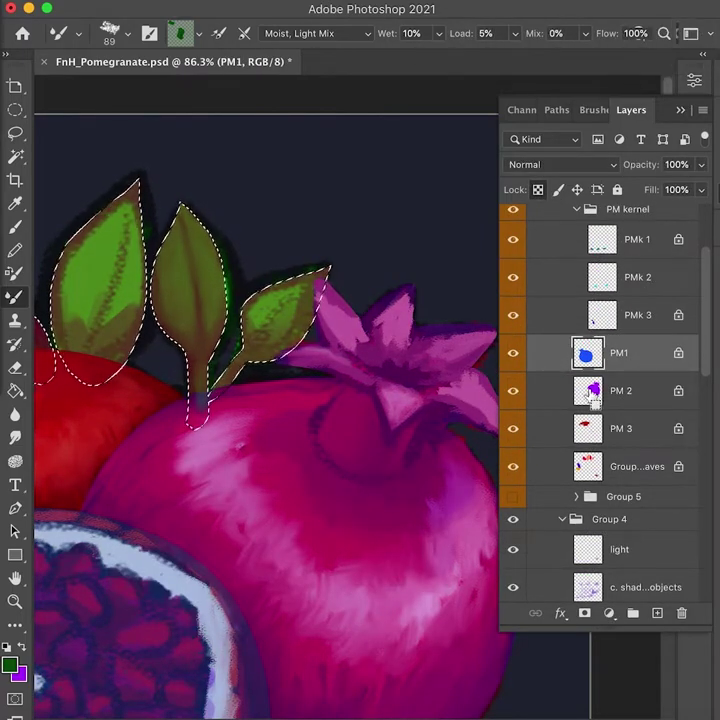
ctrl+click(588, 353)
click(660, 320)
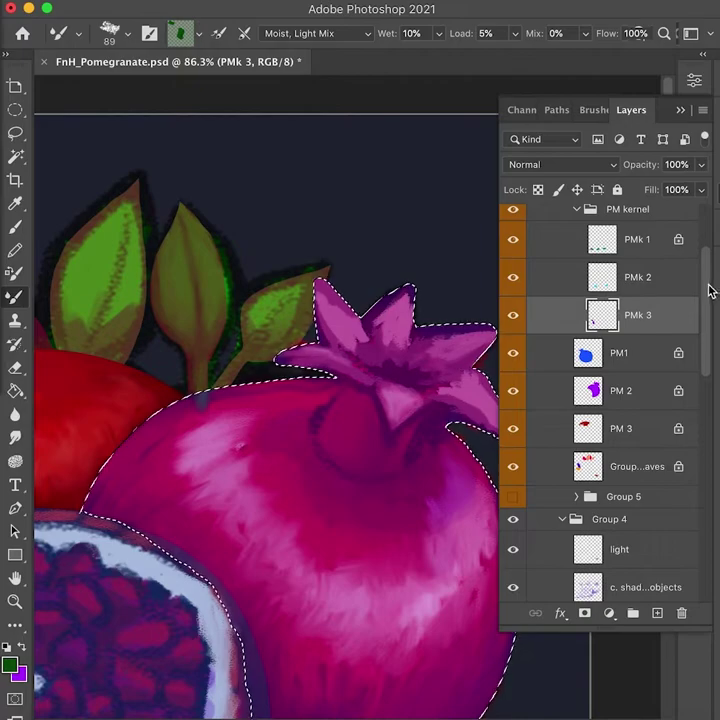
Step: Lock the transparent pixels on the kernel selector layers PMk 2 and PMk 3
drag(709, 292, 709, 275)
click(672, 315)
click(538, 190)
click(660, 353)
click(538, 190)
click(577, 247)
click(577, 247)
Step: Trim the Group 5 leaves layer where it overlaps the right pomegranate, and unlock L4 in Group 5 with the pomegranate selection loaded
click(670, 506)
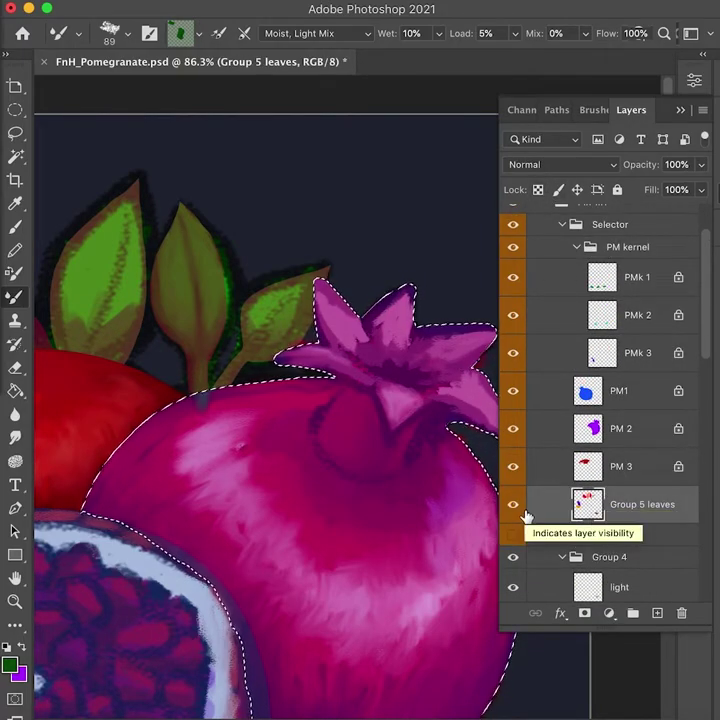
super+click(590, 500)
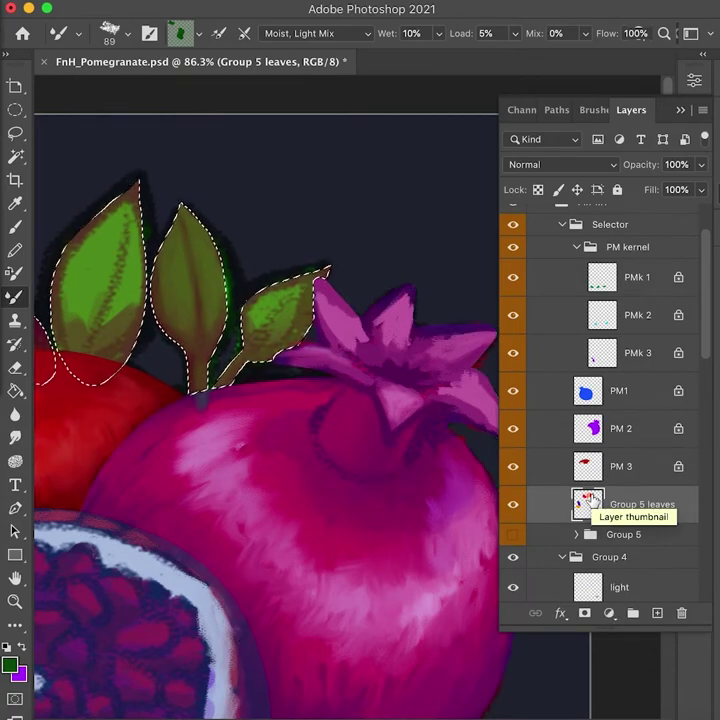
click(577, 535)
drag(708, 327, 708, 372)
click(598, 490)
super+click(600, 490)
click(538, 190)
super+click(596, 272)
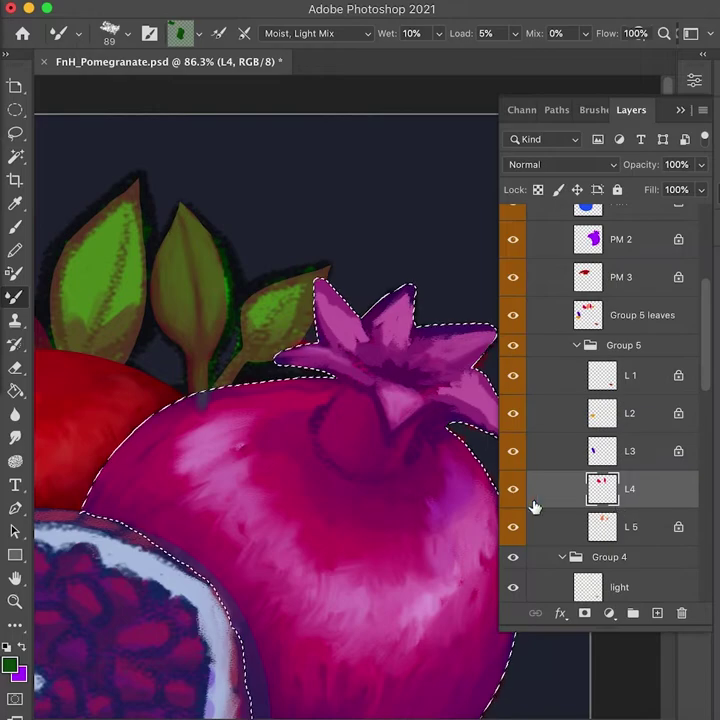
Step: Unlock L 5 under the pomegranate selection, and restore the transparency locks on L4 and L 5
click(649, 528)
double_click(513, 528)
key(slash)
click(664, 493)
key(slash)
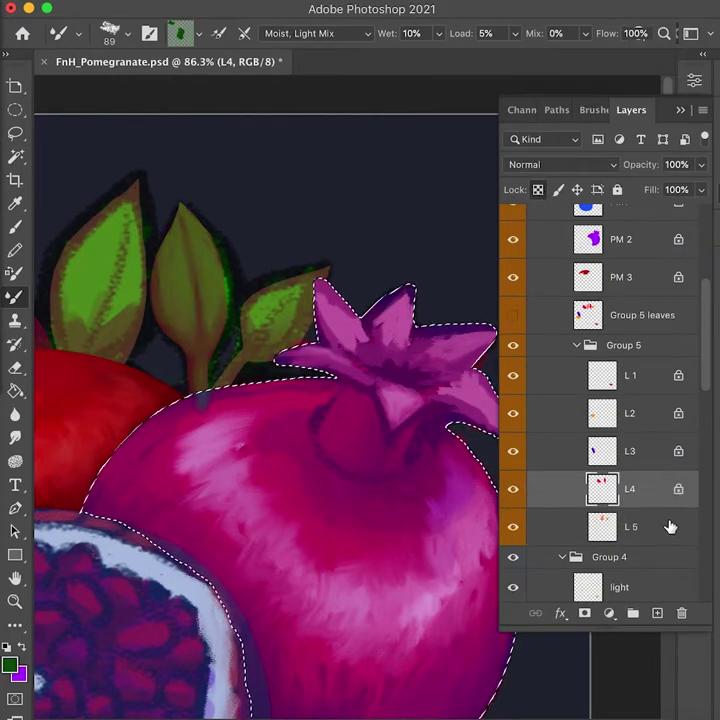
click(668, 525)
key(slash)
Step: Lock the Group 5 leaves layer's transparent pixels, hide and collapse Group 5, and hide the collapsed Selector group
click(688, 320)
key(slash)
click(692, 348)
click(514, 346)
click(577, 345)
click(513, 315)
drag(705, 386, 708, 287)
click(562, 225)
click(513, 225)
click(647, 452)
alt+click(230, 391)
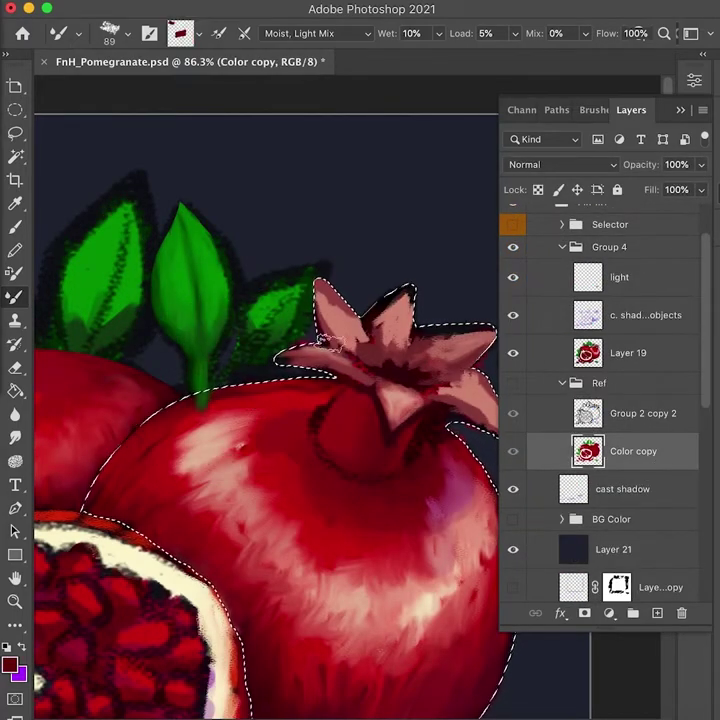
click(315, 33)
click(300, 12)
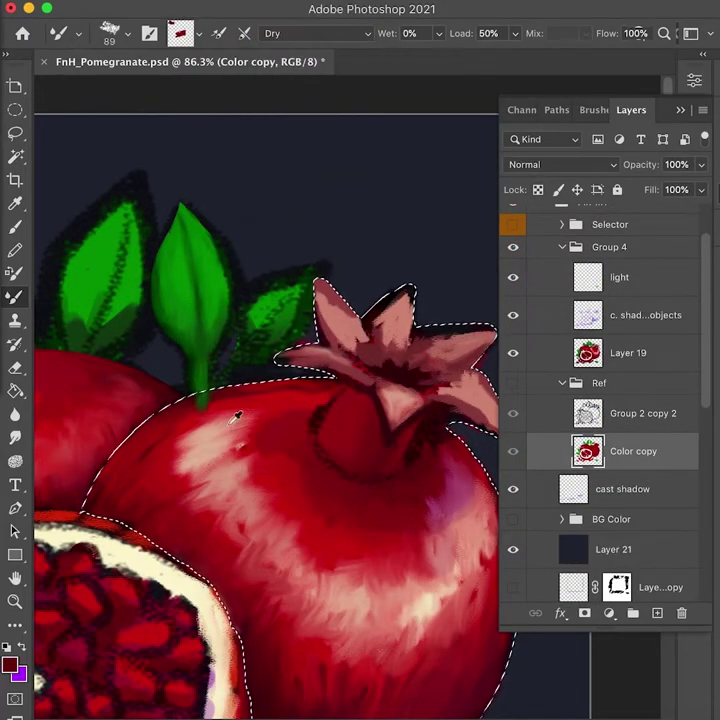
Step: Lock the transparent pixels of both Ref layers, collapse the hidden Ref group, and make Layer 19 active
click(640, 383)
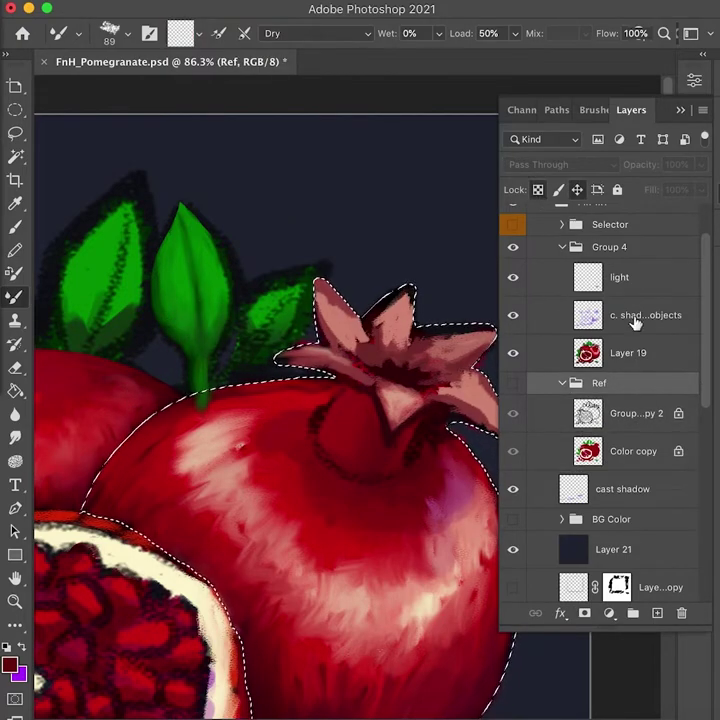
click(514, 384)
click(564, 385)
key(super+comma)
click(600, 360)
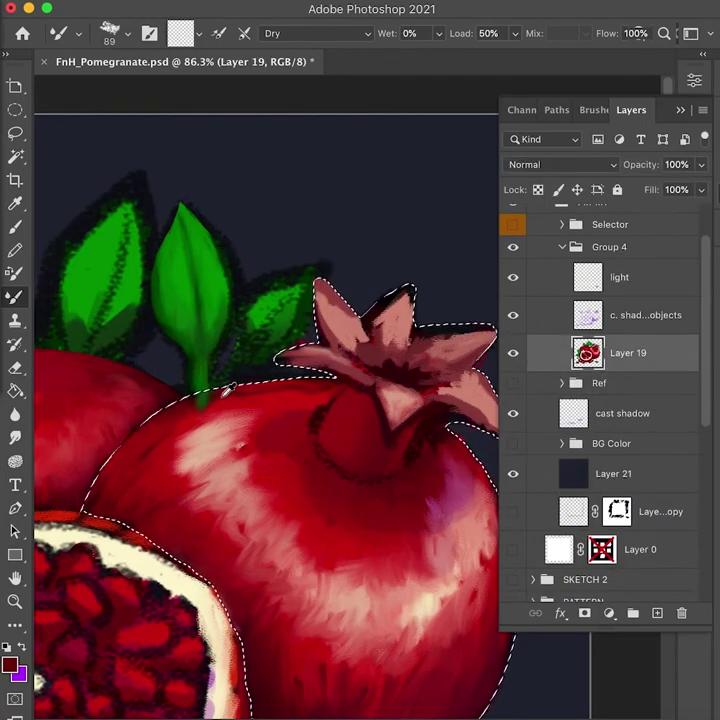
Step: Set the Mixer Brush to Moist, Light Mix and blend sampled reds along the right pomegranate's upper edge on Layer 19
alt+click(190, 420)
click(290, 36)
click(292, 99)
alt+click(232, 402)
mouse_move(240, 402)
mouse_down()
mouse_move(309, 400)
mouse_move(302, 433)
mouse_up()
drag(337, 281, 345, 301)
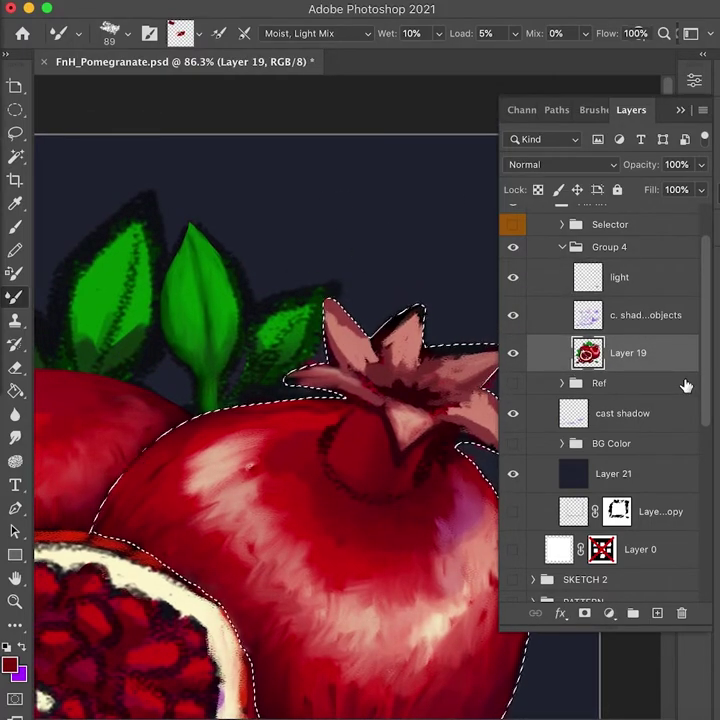
Step: Add a new layer above light, name it RESHAPE Selector, and give it a red colour label
click(640, 278)
key(super+shift+alt+n)
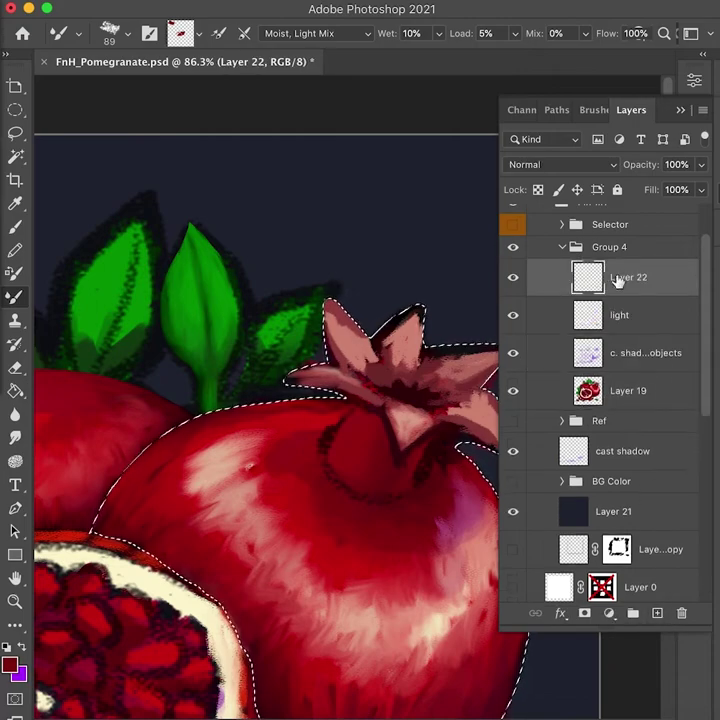
key(r)
double_click(640, 282)
text(RESHAPE Selector)
key(Return)
right_click(667, 289)
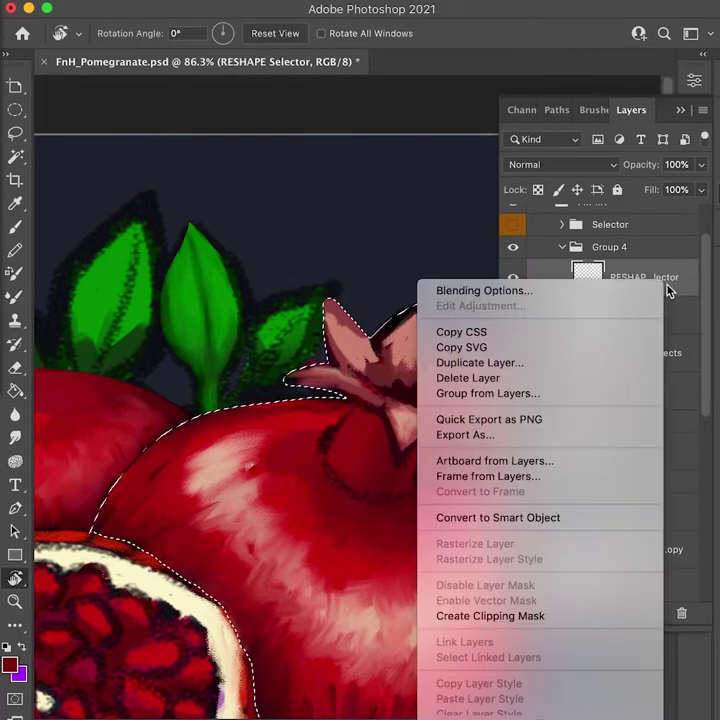
click(555, 613)
click(686, 328)
click(665, 290)
drag(333, 536, 399, 523)
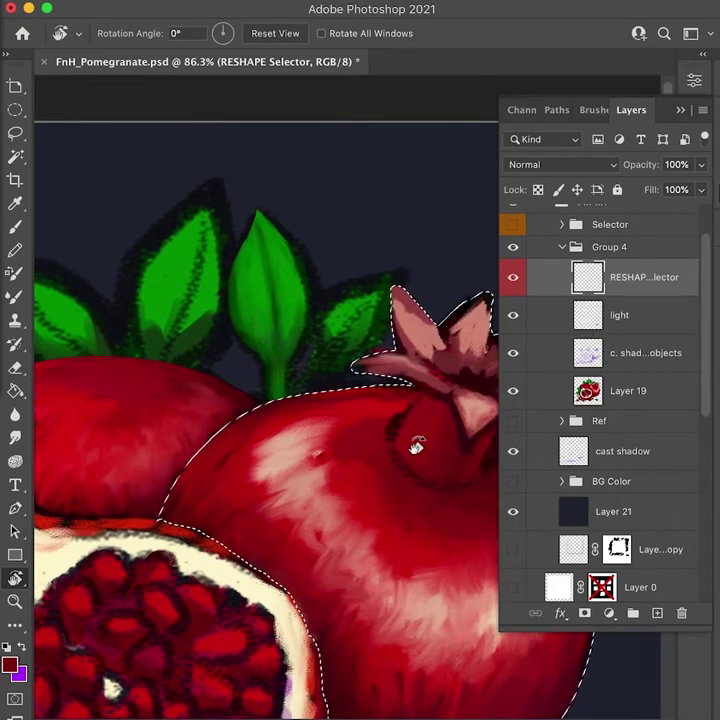
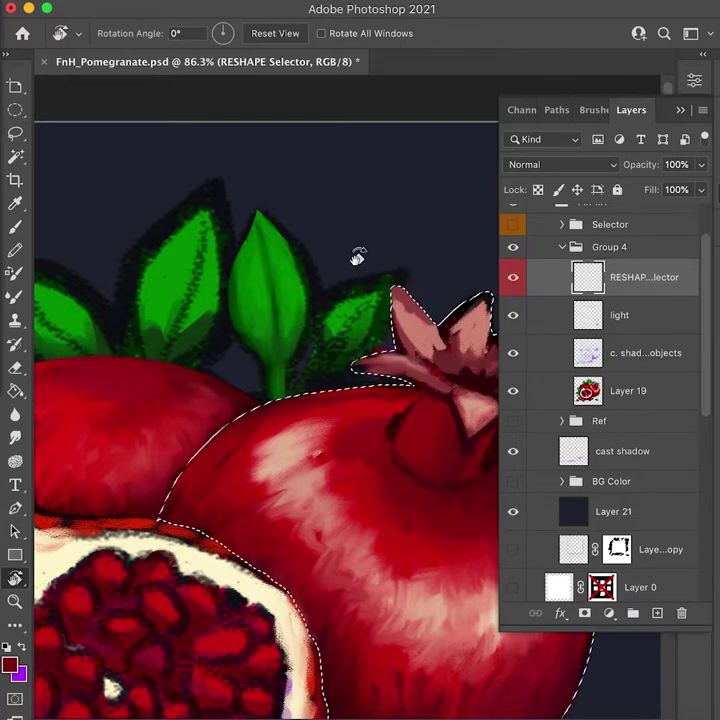
Step: Return to the Mixer Brush, sample the dark background colour, and make the light layer active
click(651, 304)
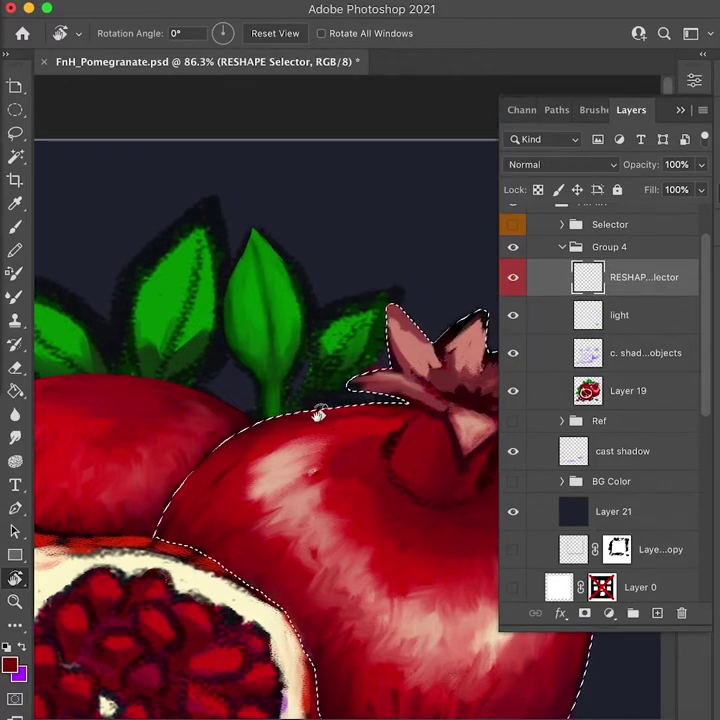
key(b)
alt+click(243, 386)
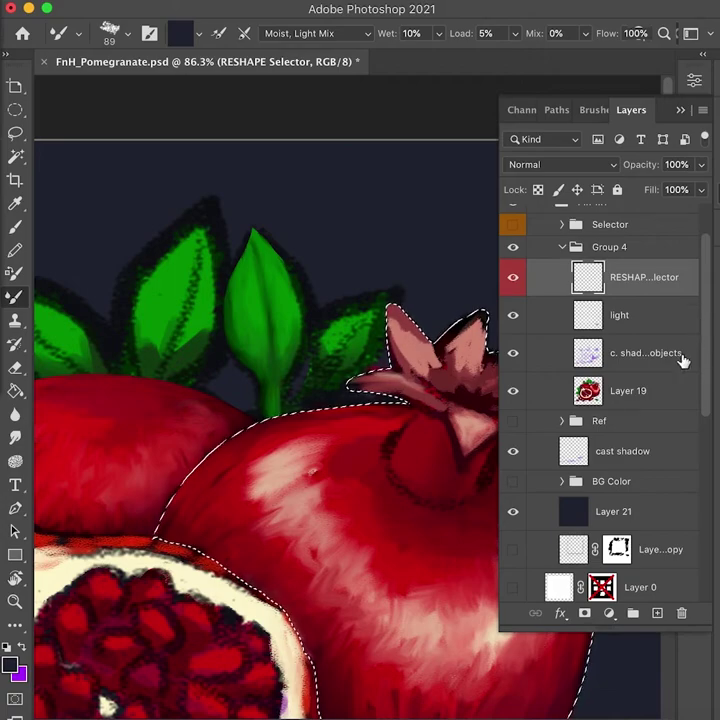
click(576, 317)
scroll(574, 321, up, 3)
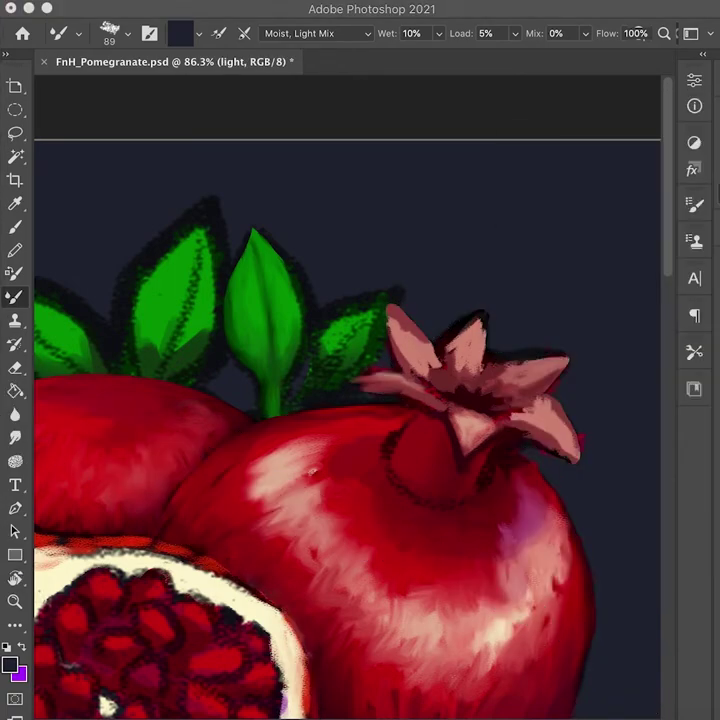
double_click(46, 120)
text(Painting)
key(Return)
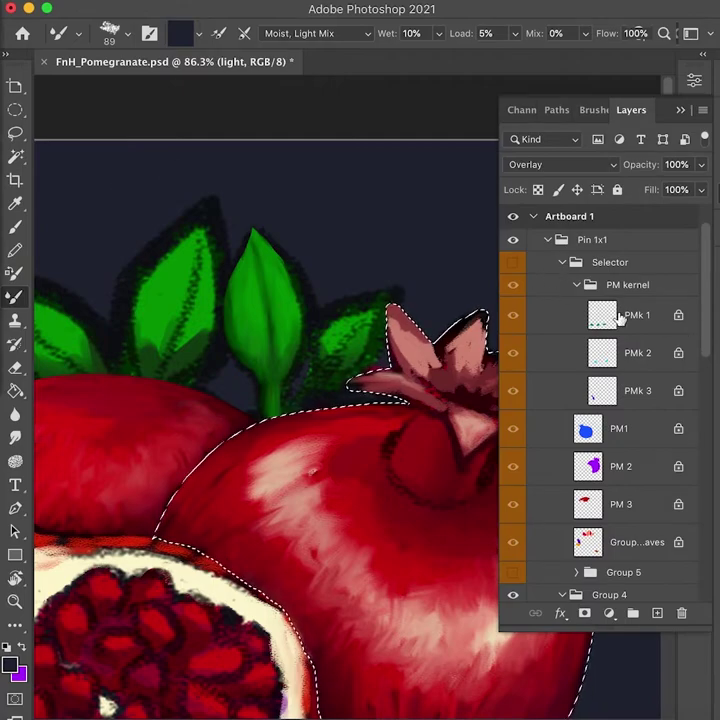
Step: Load the leaf outlines from the Group 5 leaves layer as a selection and make Layer 19 active for painting
scroll(640, 380, down, 5)
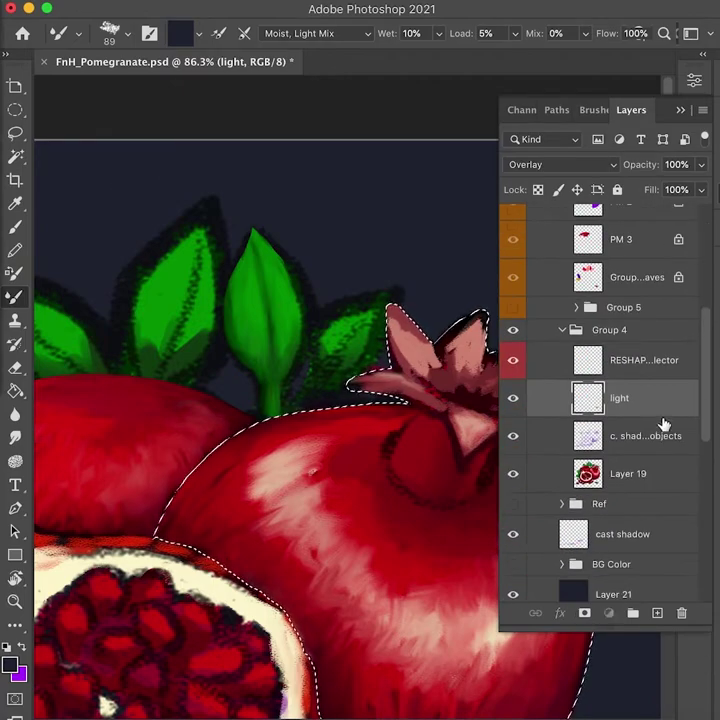
click(585, 446)
click(643, 476)
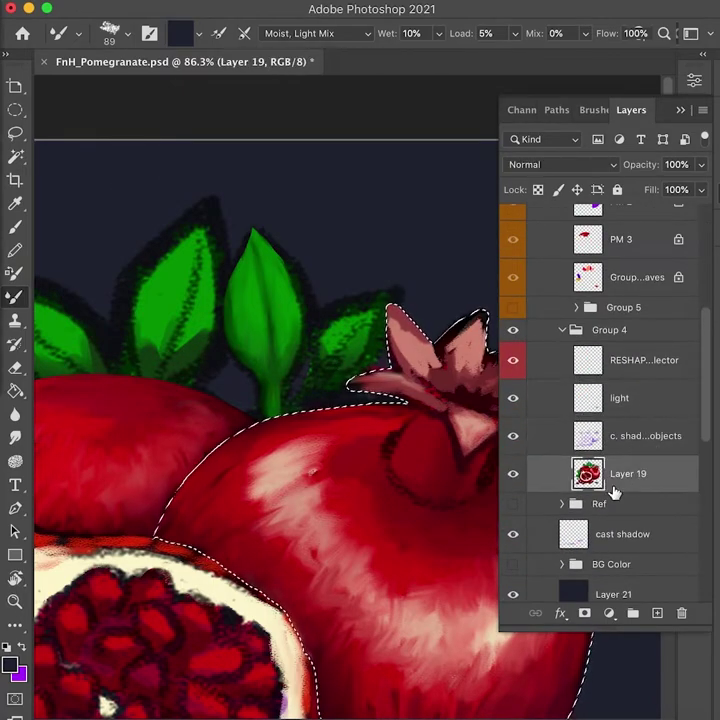
super+click(588, 277)
click(651, 437)
click(648, 362)
click(651, 443)
click(640, 474)
Step: Fill the tall upper leaf to its selected edges with sampled bright and dark greens, blending over its rough outline
alt+click(168, 280)
drag(180, 231, 212, 208)
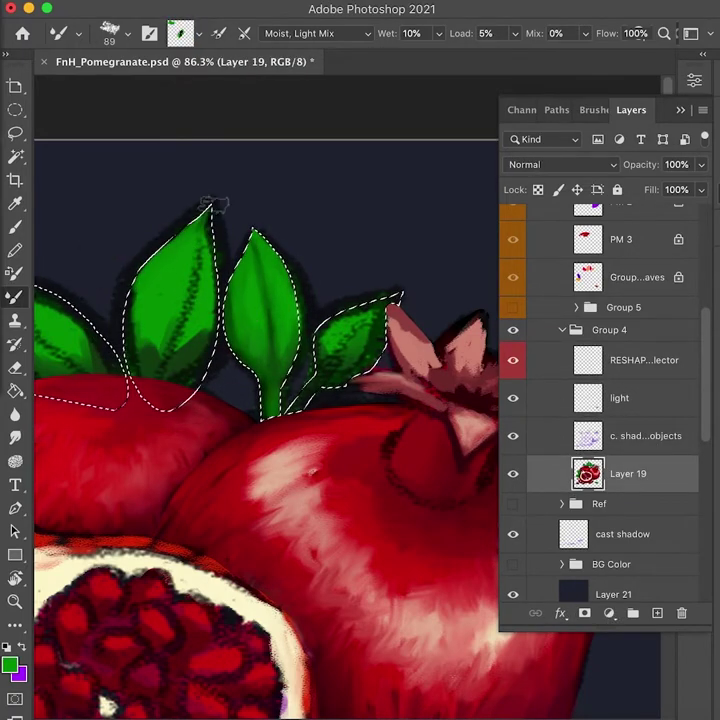
alt+click(156, 349)
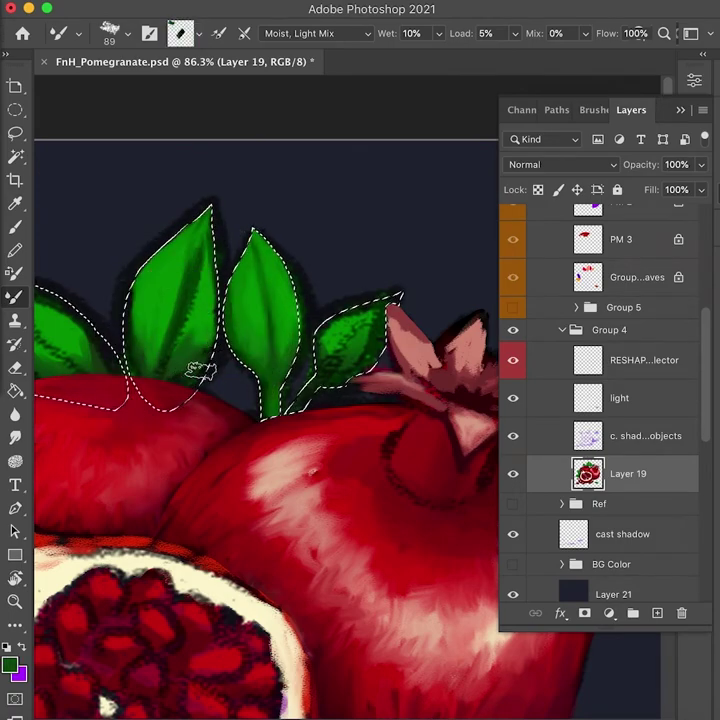
alt+click(208, 313)
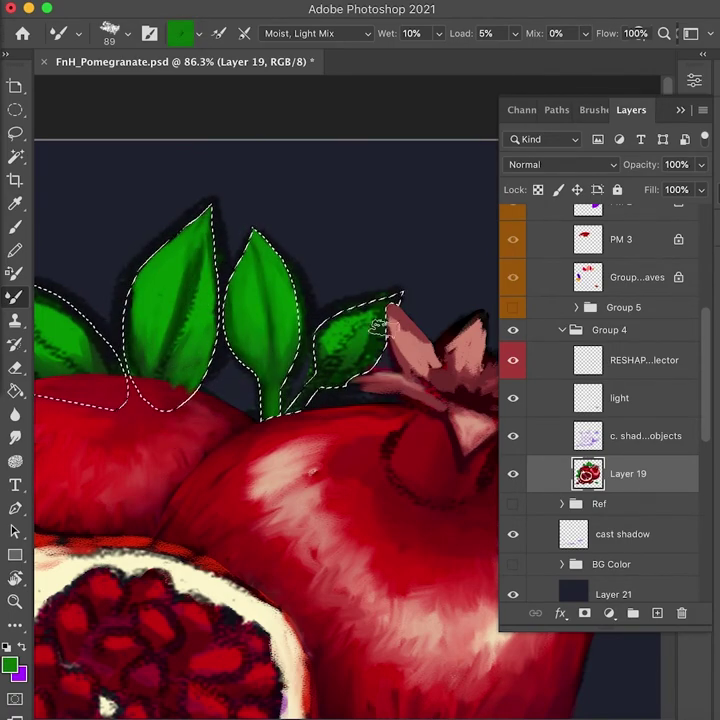
Step: Refine the tall upper leaf's edges, midrib and lower blade with sampled dark and mid greens
alt+click(125, 336)
alt+click(146, 261)
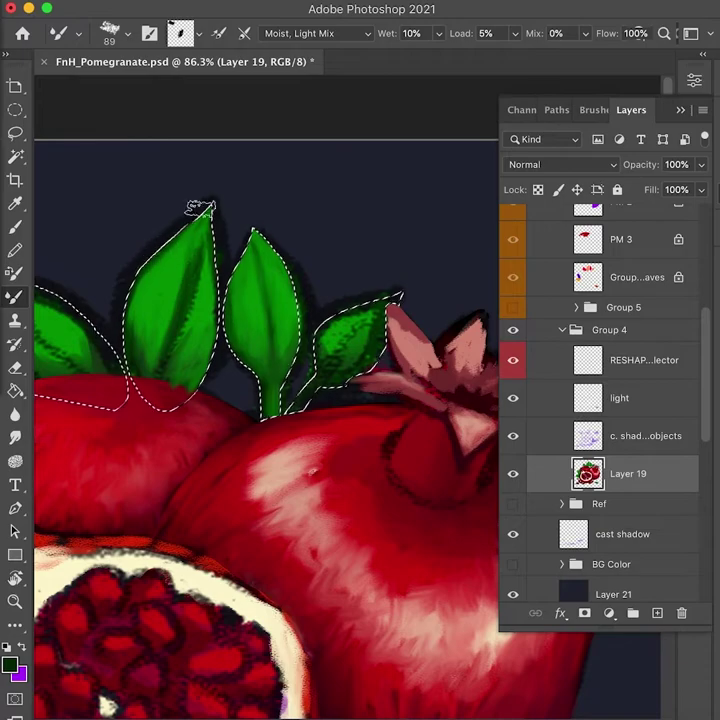
alt+click(168, 300)
alt+click(159, 366)
mouse_move(149, 342)
mouse_down()
mouse_move(154, 366)
mouse_move(161, 362)
mouse_move(152, 340)
mouse_move(141, 350)
mouse_up()
alt+click(162, 301)
alt+click(158, 356)
alt+click(161, 335)
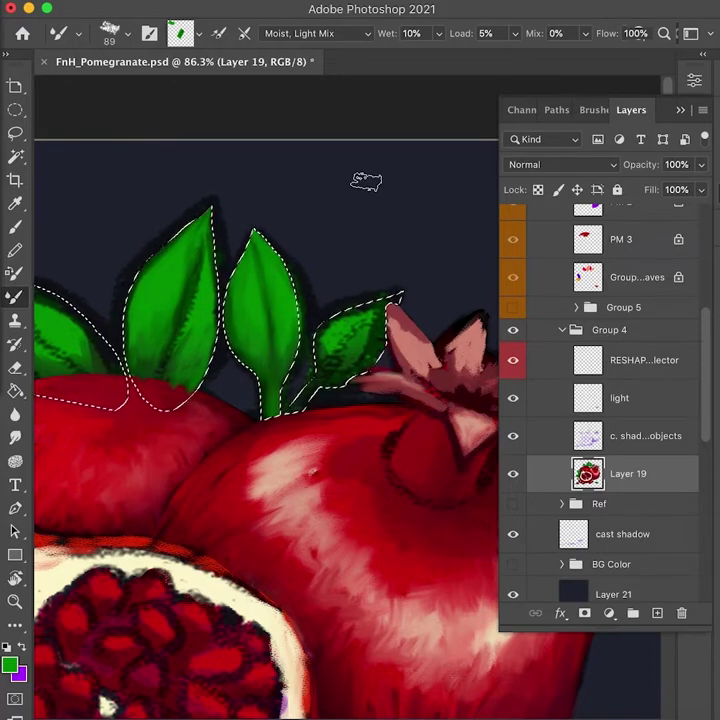
Step: Trim the rear fruit's overlap from the Group 5 leaves selector layer using PM 3, and lock the layer's transparent pixels
click(660, 278)
scroll(709, 358, up, 2)
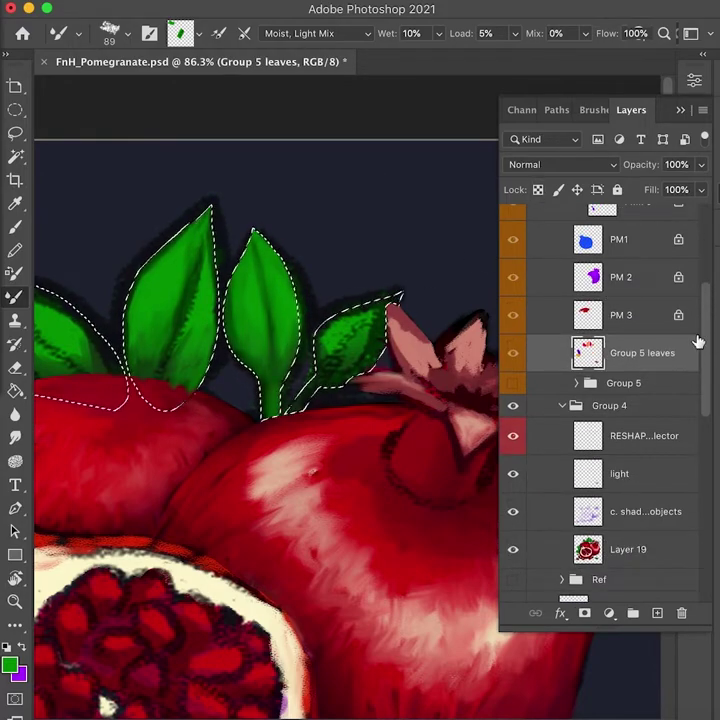
scroll(695, 338, up, 3)
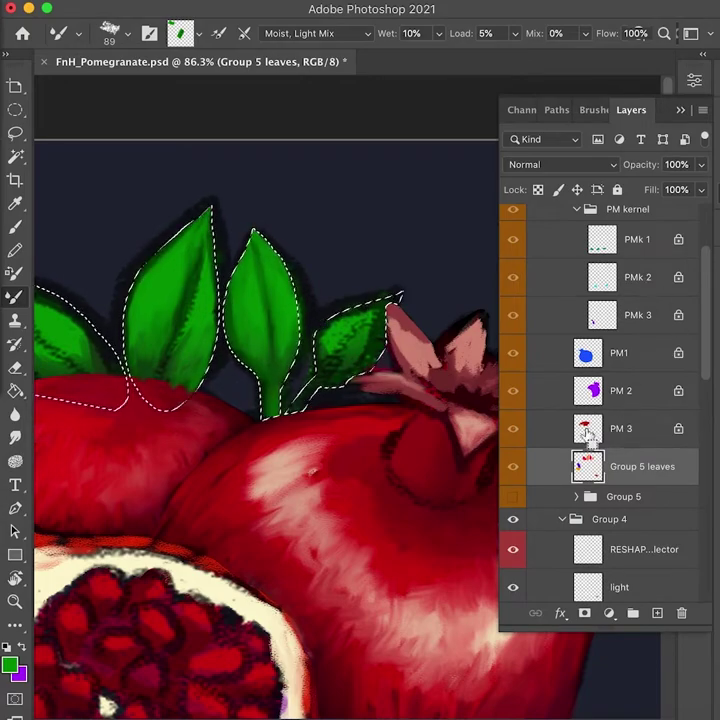
scroll(448, 542, left, 5)
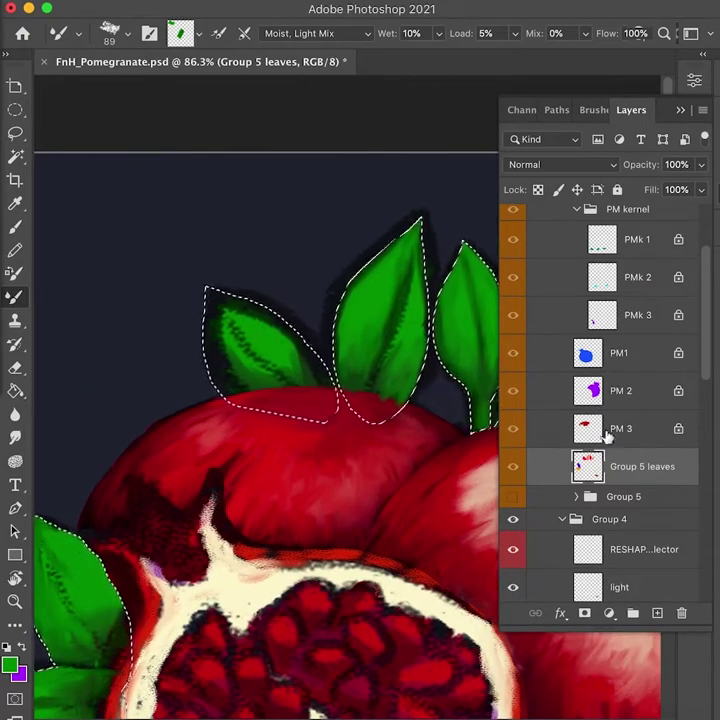
scroll(328, 527, right, 5)
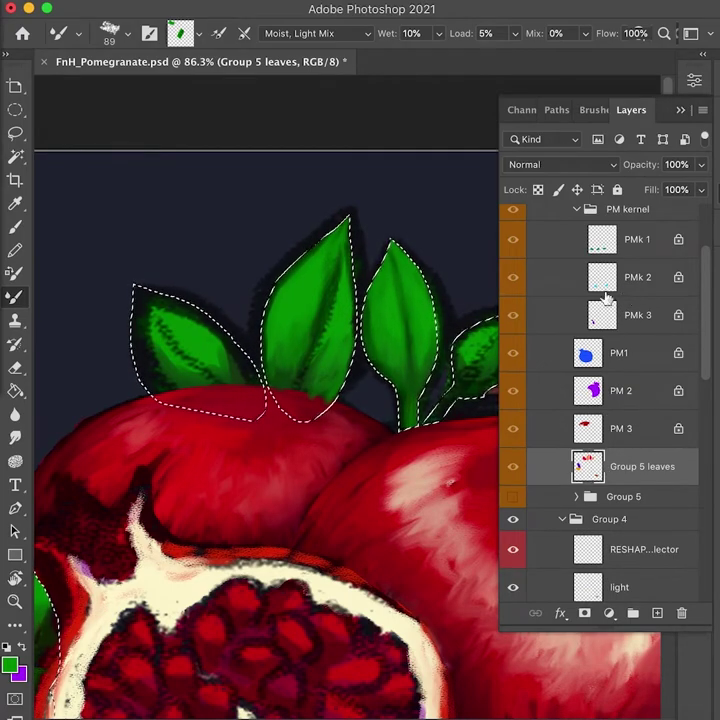
super+click(591, 388)
Step: Load the trimmed Group 5 leaves layer as a selection and make Layer 19 active for painting
super+click(588, 466)
scroll(265, 463, right, 3)
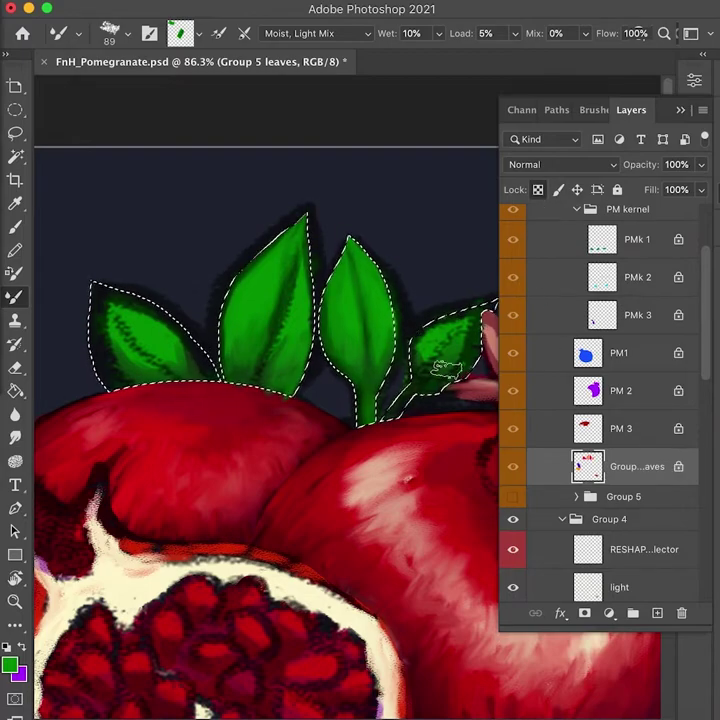
scroll(640, 520, down, 3)
click(640, 548)
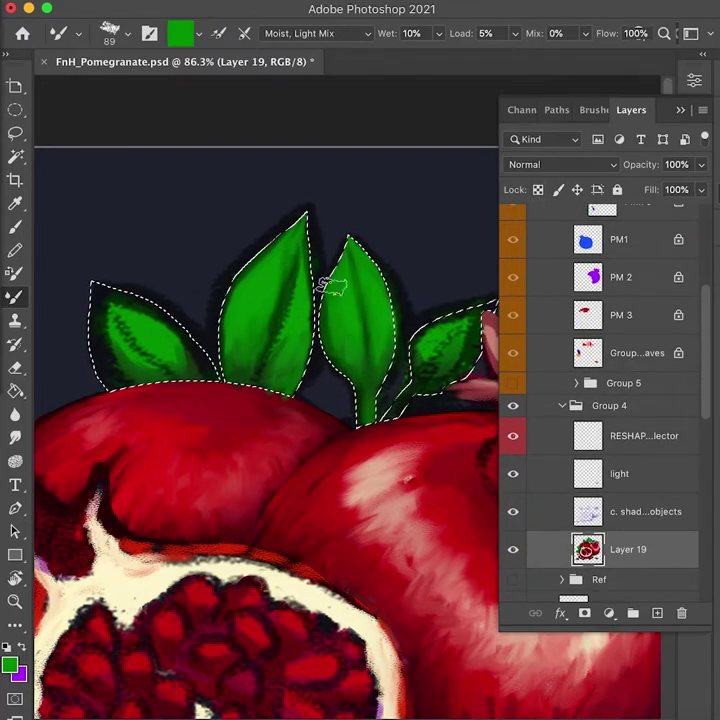
Step: Fill the short upper-left leaf out to its selected edges with sampled bright green, covering its rough dark outline
alt+click(127, 298)
mouse_move(180, 326)
mouse_down()
mouse_move(200, 352)
mouse_move(135, 296)
mouse_up()
alt+click(141, 344)
drag(141, 344, 118, 318)
alt+click(111, 313)
alt+click(112, 312)
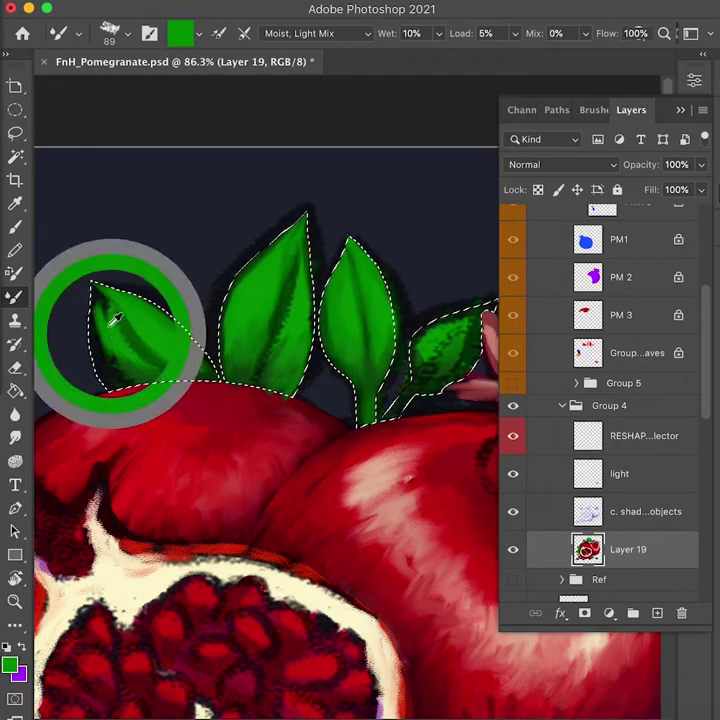
Step: Blend the short upper-left leaf's base and midrib with sampled dark and mid greens
alt+click(115, 385)
alt+click(129, 355)
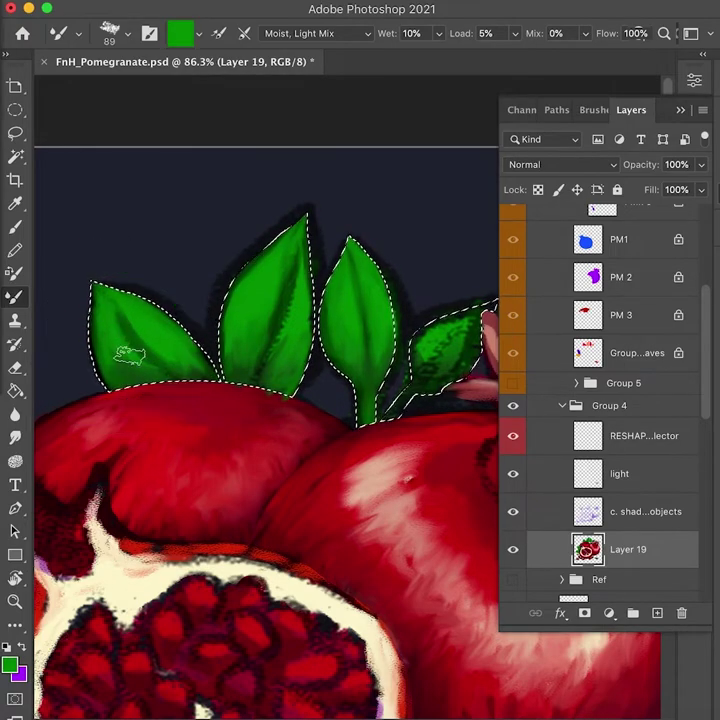
drag(132, 365, 166, 364)
alt+click(175, 366)
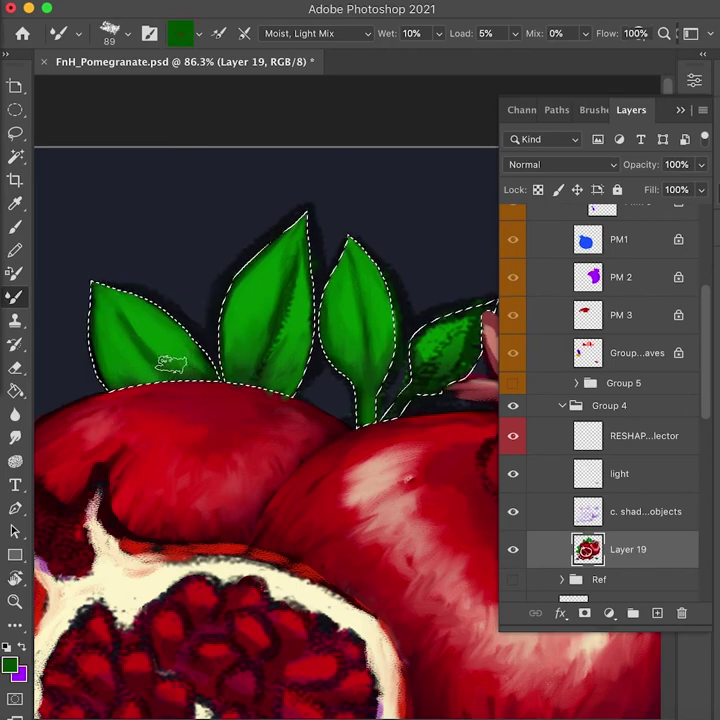
alt+click(114, 378)
mouse_move(114, 378)
mouse_down()
mouse_move(172, 371)
mouse_move(123, 338)
mouse_up()
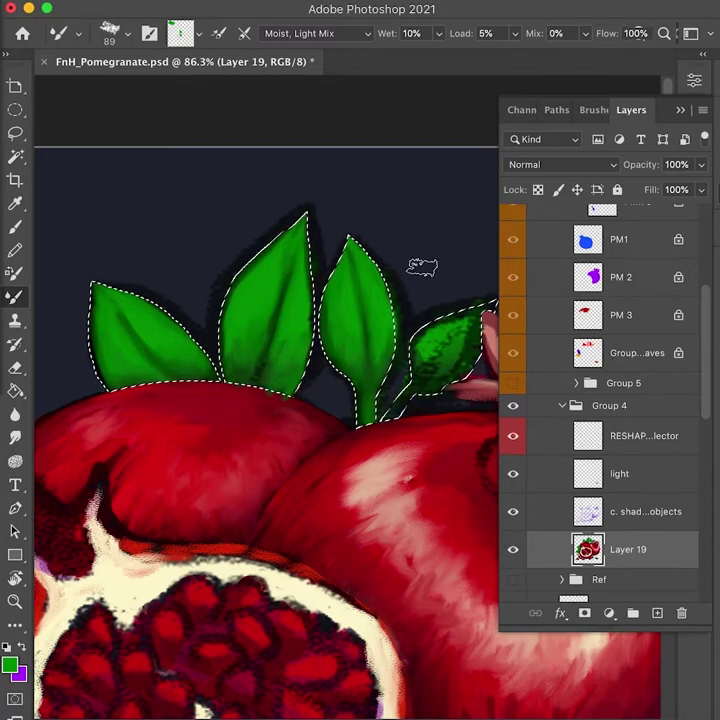
Step: Smooth the tall upper leaf's midrib and right half with sampled dark and bright greens
alt+click(263, 346)
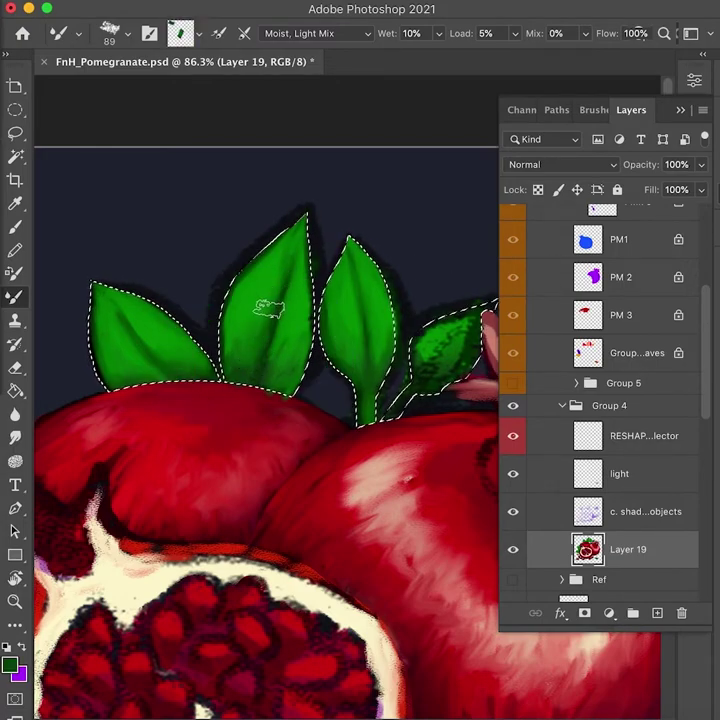
alt+click(252, 316)
alt+click(289, 347)
alt+click(284, 346)
drag(281, 348, 298, 325)
Step: Paint the small leaf beside the crown out to its selected edges, blending sampled bright and dark greens over its rough texture
scroll(420, 330, right, 5)
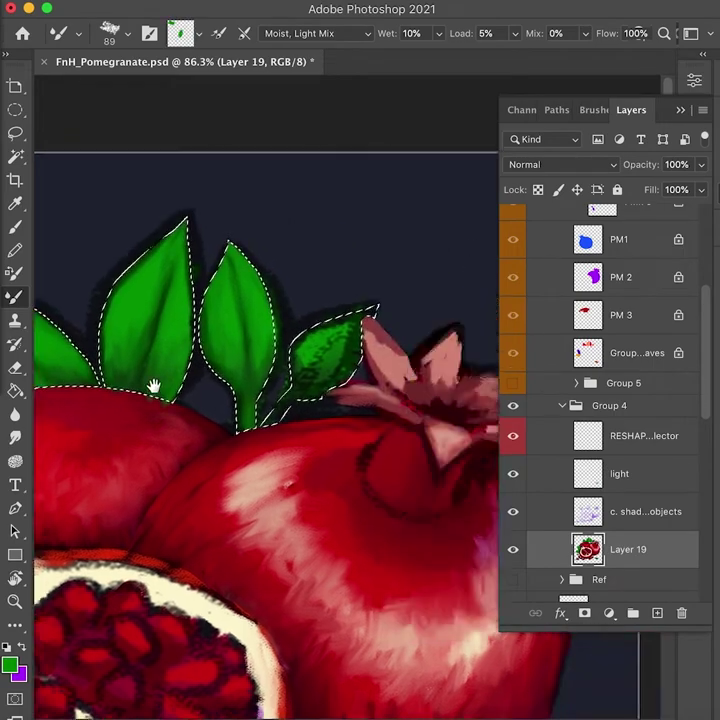
mouse_move(224, 366)
mouse_down()
mouse_move(258, 352)
mouse_move(208, 408)
mouse_move(228, 377)
mouse_move(238, 377)
mouse_move(234, 368)
mouse_move(277, 348)
mouse_move(318, 301)
mouse_move(235, 395)
mouse_move(250, 345)
mouse_move(255, 375)
mouse_move(278, 344)
mouse_move(240, 385)
mouse_move(296, 368)
mouse_move(240, 392)
mouse_up()
alt+click(209, 402)
alt+click(274, 352)
alt+click(255, 377)
alt+click(245, 384)
alt+click(278, 385)
alt+click(265, 378)
alt+click(249, 389)
drag(289, 349, 258, 384)
alt+click(249, 387)
Step: Load the PM 3 rear fruit as a selection and blend its shaded edge with sampled dark red
mouse_move(336, 421)
mouse_down()
mouse_move(423, 392)
mouse_move(416, 391)
mouse_up()
drag(184, 489, 299, 535)
super+click(588, 314)
alt+click(304, 432)
drag(302, 428, 241, 407)
mouse_move(384, 537)
mouse_down()
mouse_move(352, 497)
mouse_move(307, 471)
mouse_up()
Step: Hide the Group 5 leaves layer and the Selector group, and load the PM 3 rear fruit as a selection
ctrl+click(588, 353)
click(513, 353)
click(513, 354)
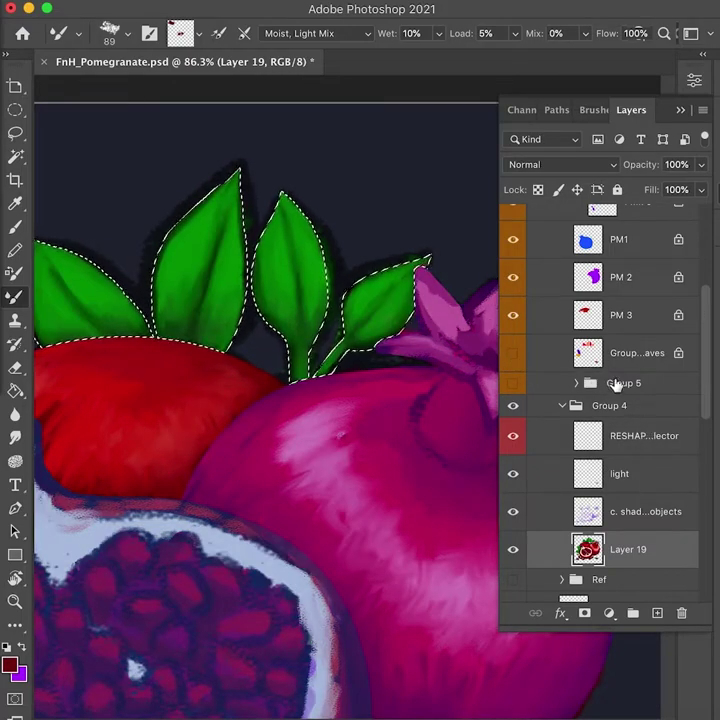
drag(705, 330, 705, 283)
click(513, 224)
drag(705, 361, 686, 421)
ctrl+click(586, 280)
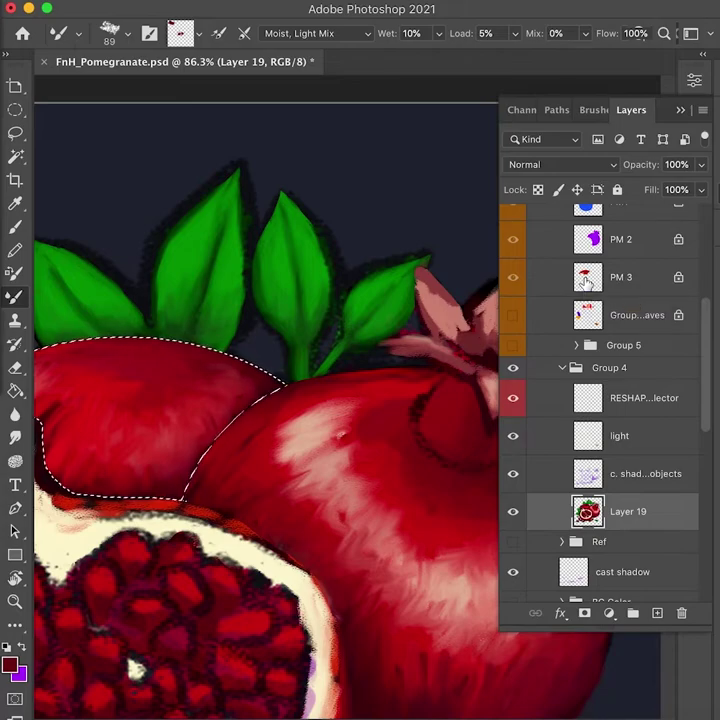
Step: Clear the selection and review the whole illustration
scroll(268, 418, down, 2)
key(super+minus)
key(super+minus)
key(super+minus)
key(super+plus)
key(super+minus)
key(super+plus)
scroll(265, 411, left, 3)
scroll(265, 411, down, 2)
key(super+d)
scroll(423, 407, right, 1)
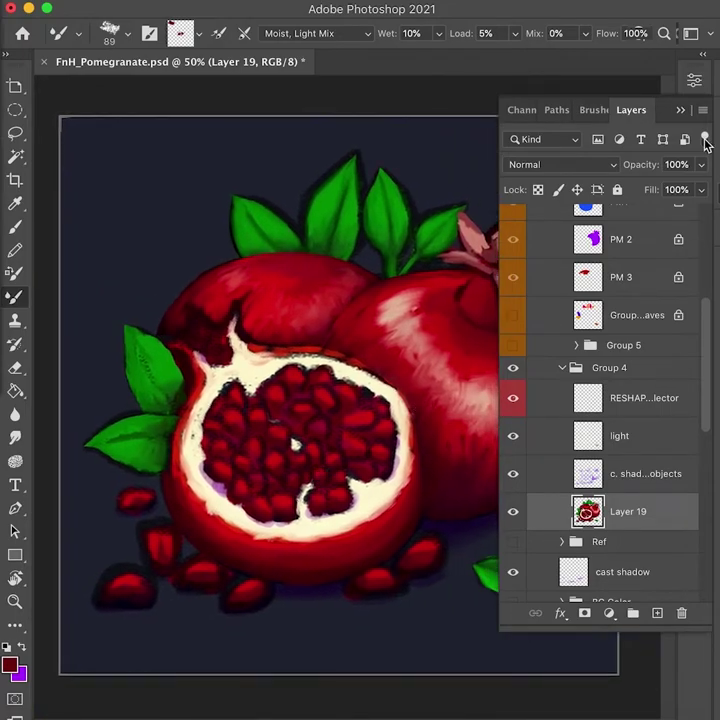
Step: Return to the Mixer Brush, soften the white spot among the cut pomegranate's kernels, and sample the cream rind colour
drag(312, 483, 462, 452)
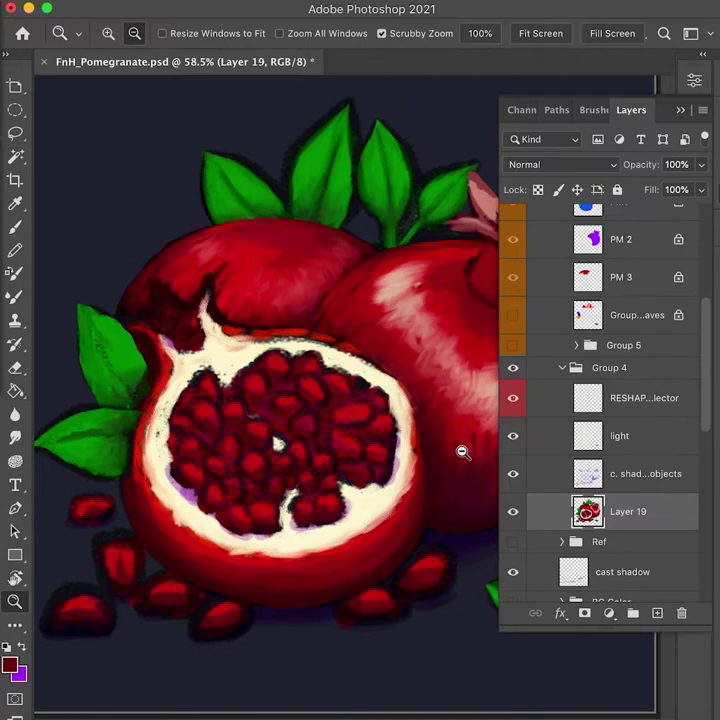
drag(358, 506, 387, 462)
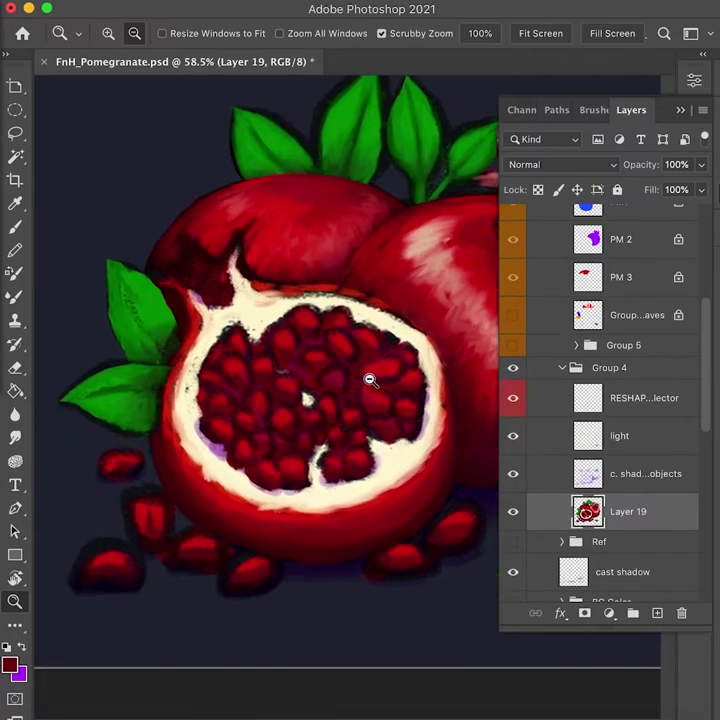
key(b)
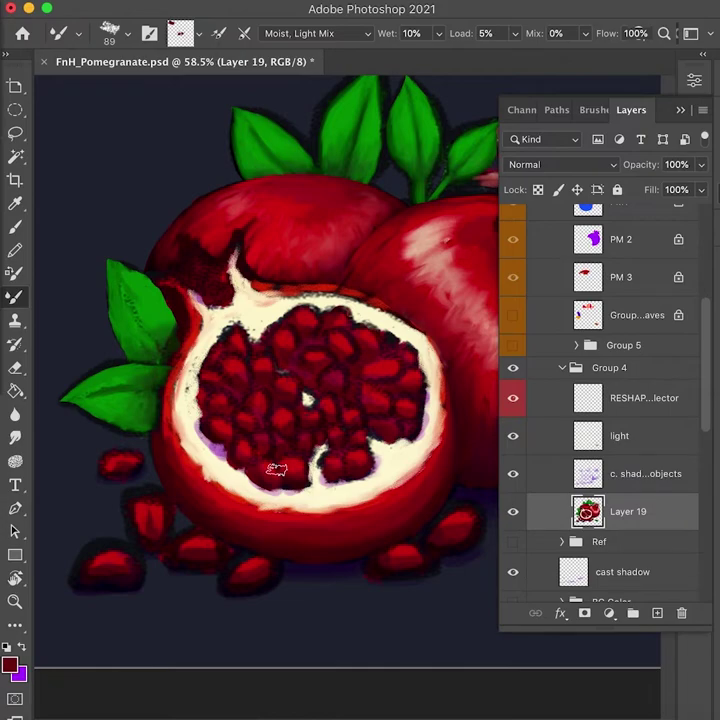
drag(291, 430, 310, 424)
click(323, 394)
alt+click(328, 392)
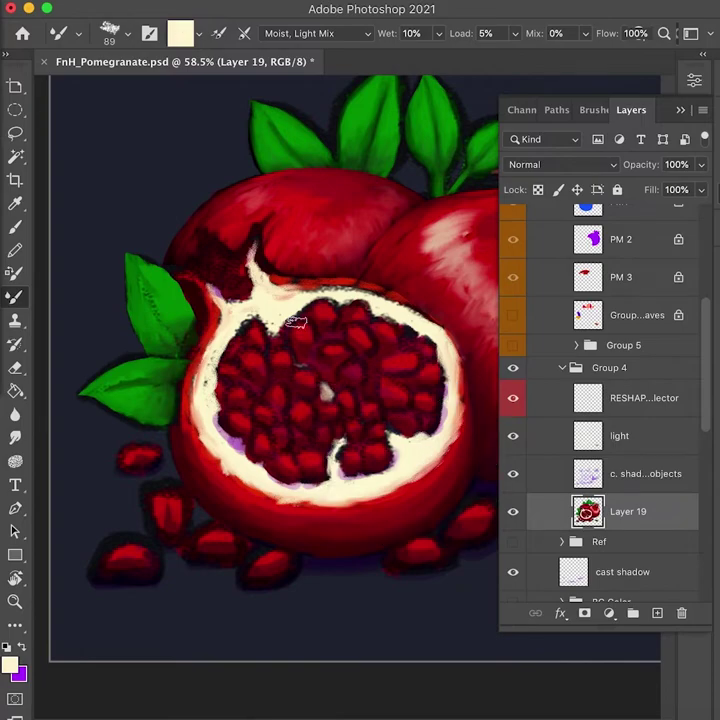
Step: Try a Mixer Brush stroke on the upright loose kernel, and undo it
click(622, 437)
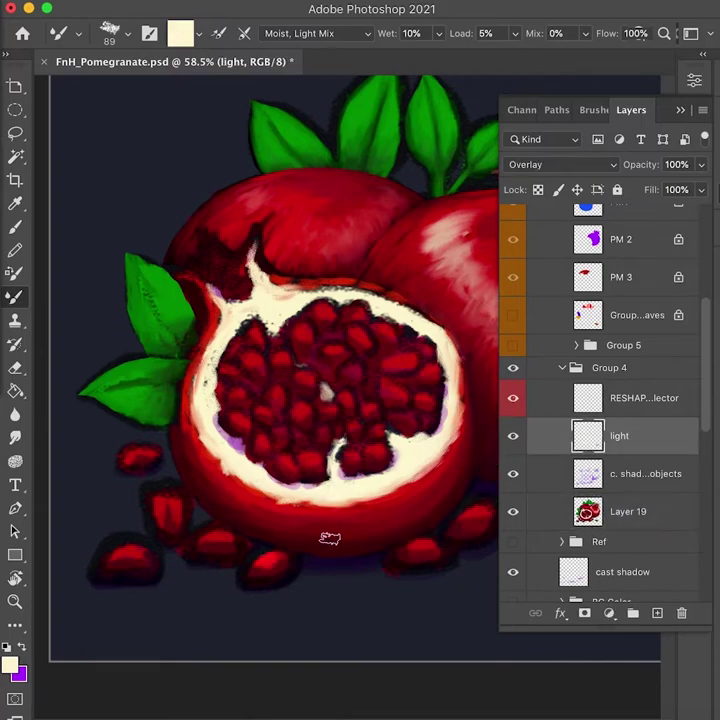
click(648, 572)
click(651, 517)
drag(164, 498, 174, 518)
key(super+z)
Step: Sample the upright loose kernel's red and set the Mixer Brush to the Dry preset
alt+click(170, 504)
click(315, 33)
click(275, 8)
Step: Duplicate the PM kernel group, merge the copy into a single selector layer, and hide the original group
drag(702, 332, 701, 243)
super+click(601, 288)
click(638, 251)
key(super+j)
key(super+e)
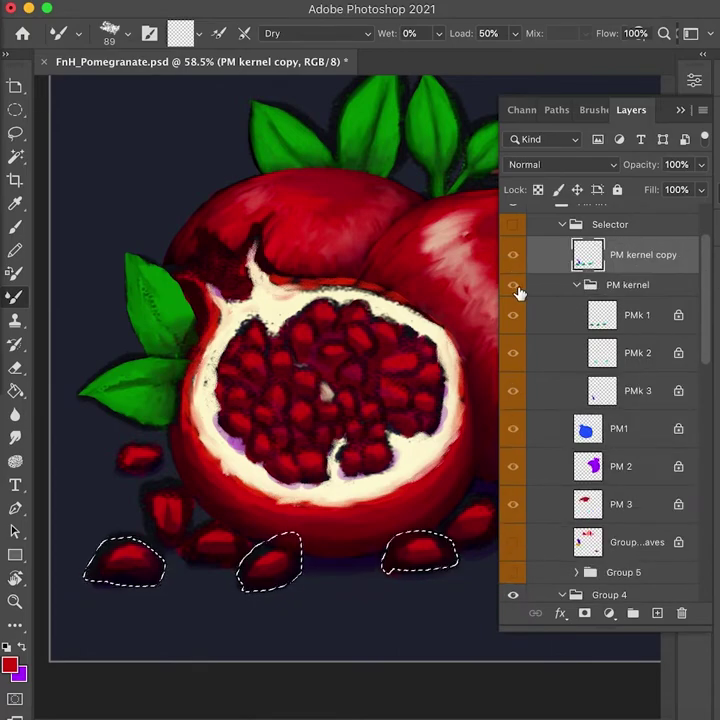
click(514, 285)
click(576, 284)
Step: Load the merged PM kernel copy as a selection, hide the Selector group, and make Layer 19 active
super+click(600, 256)
click(513, 224)
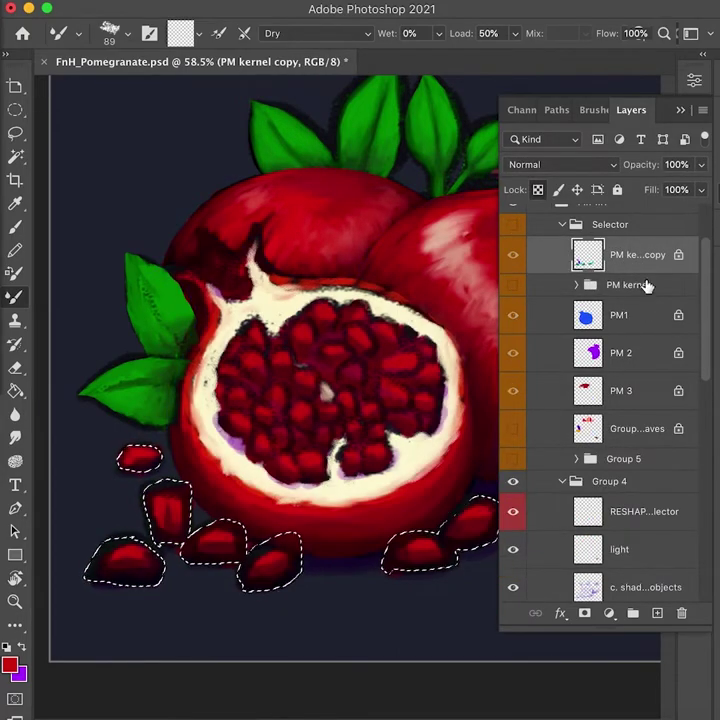
click(600, 225)
click(562, 224)
click(655, 401)
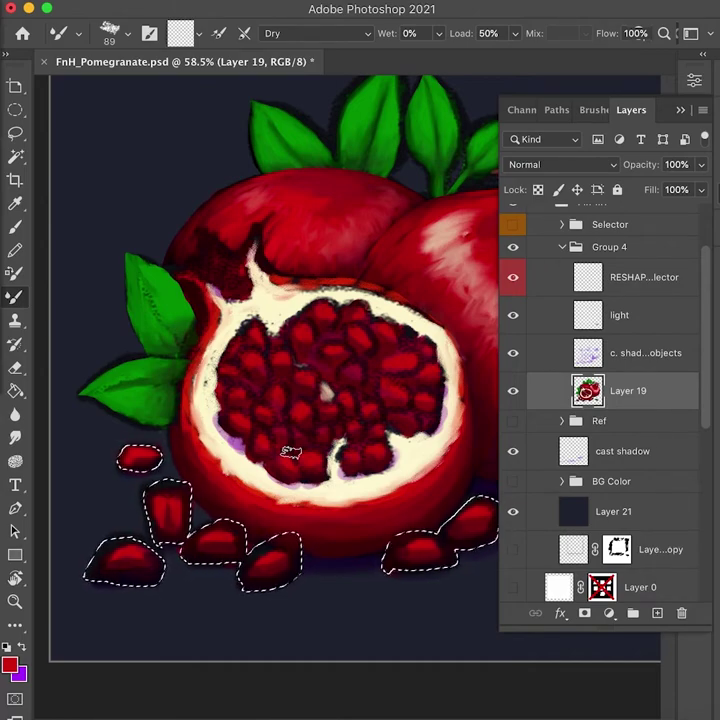
Step: Block in sampled red on the front loose kernel below the cut pomegranate
alt+click(182, 505)
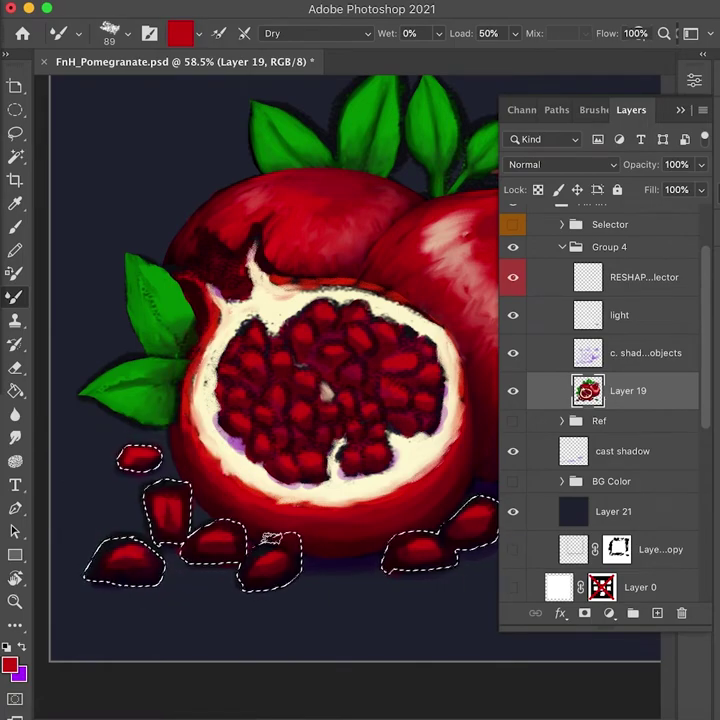
alt+click(267, 557)
alt+click(253, 574)
alt+click(266, 563)
drag(260, 574, 272, 566)
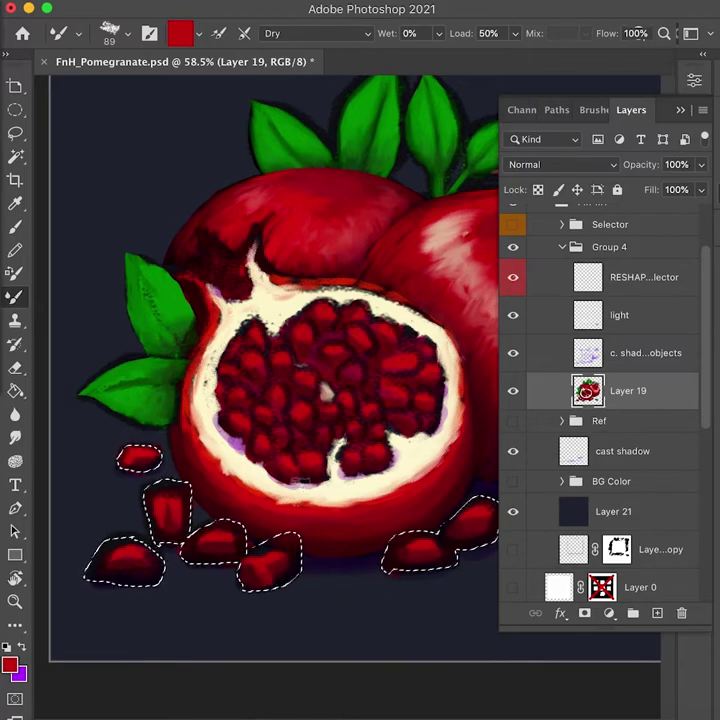
Step: Add an orange highlight to the front loose kernel, using colours sampled from the cut pomegranate's skin
alt+click(292, 495)
alt+click(259, 491)
alt+click(312, 265)
alt+click(314, 281)
drag(261, 571, 248, 563)
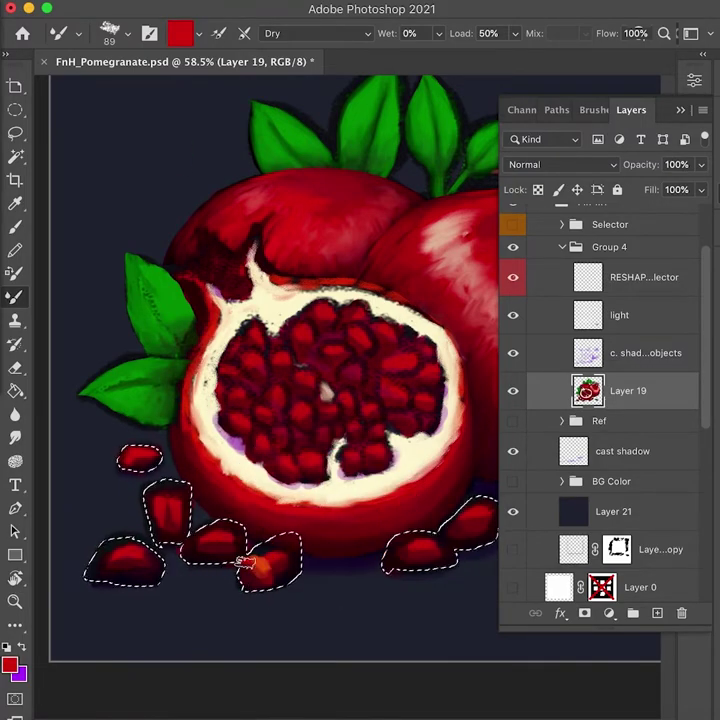
Step: Paint pink and white highlights on the front loose kernel's left side and brighten its right side with red
alt+click(205, 442)
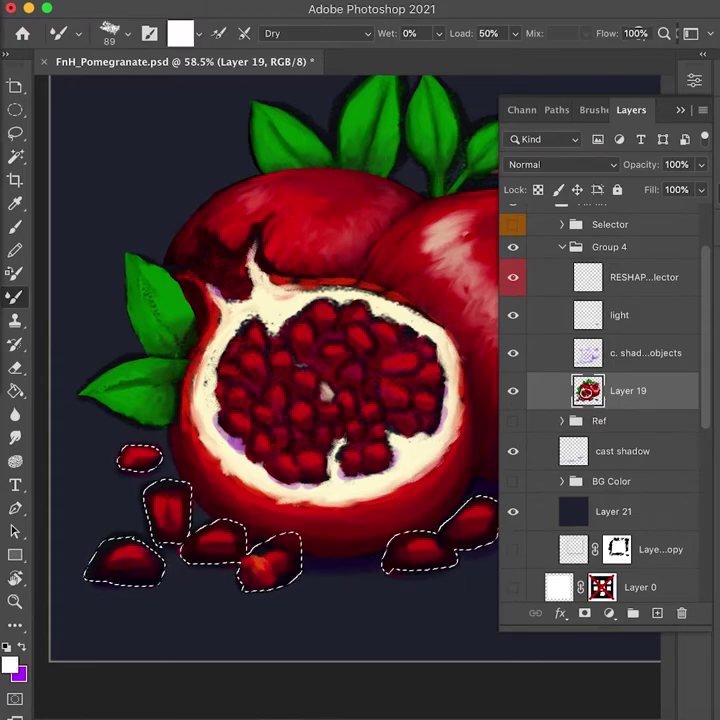
alt+click(268, 565)
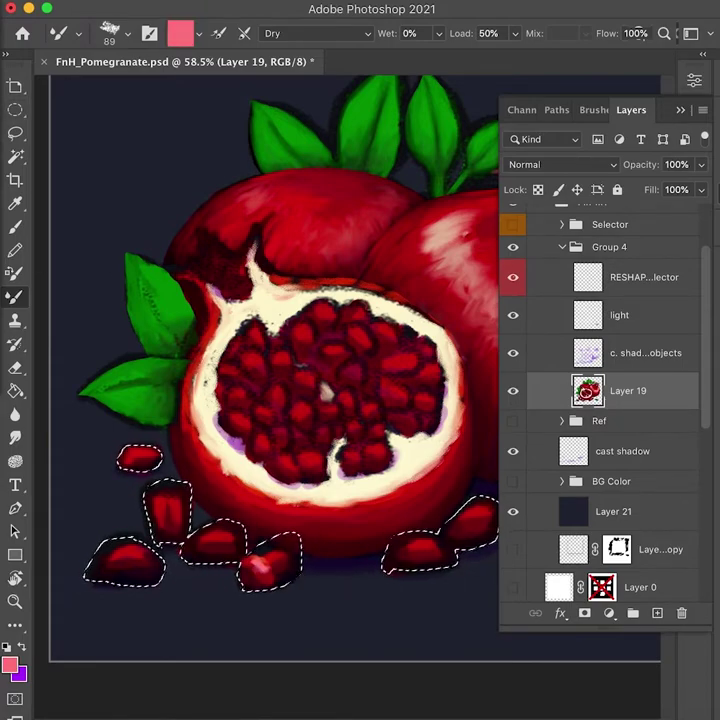
click(32, 259)
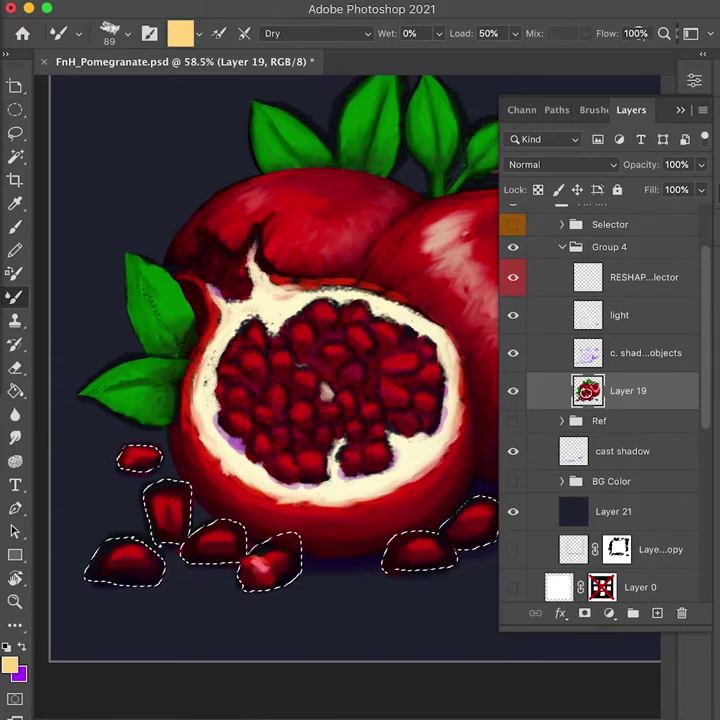
alt+click(268, 551)
click(645, 360)
key(e)
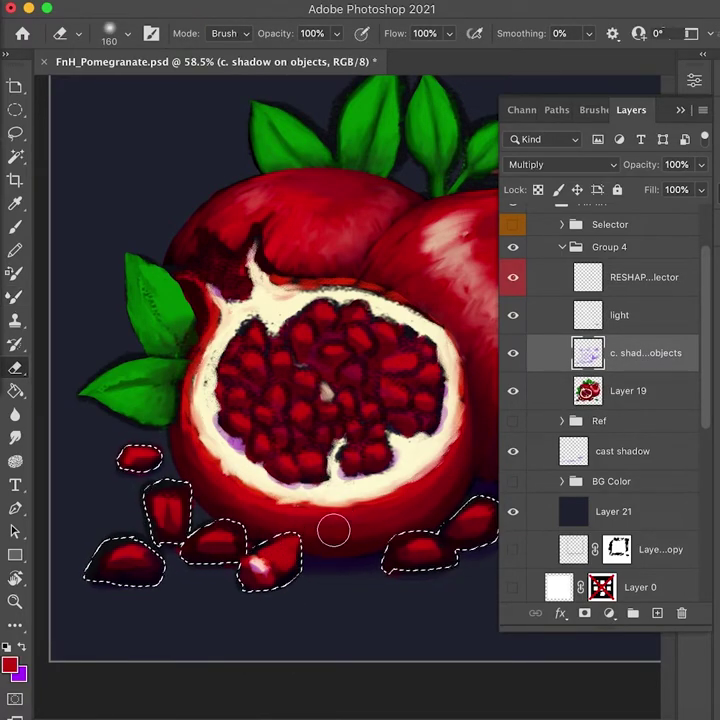
click(585, 392)
key(b)
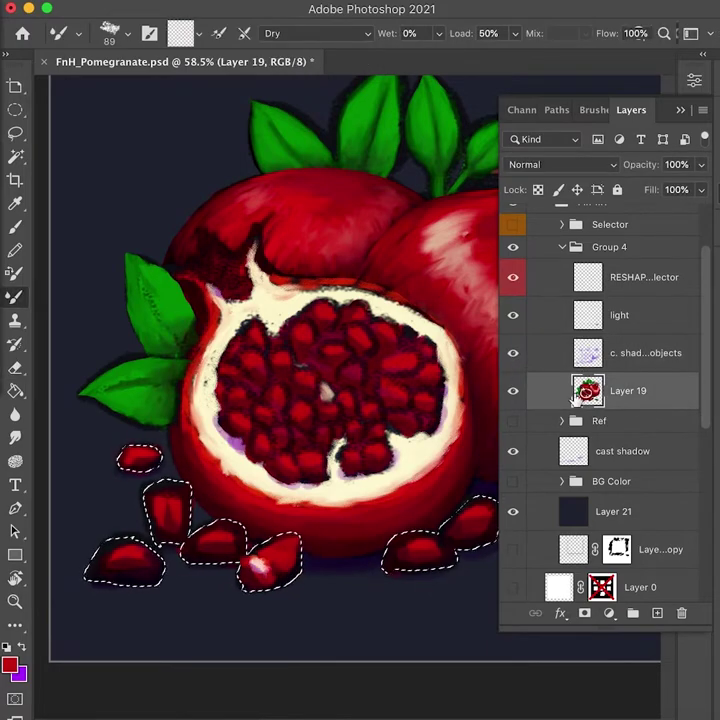
Step: Refine the front loose kernel's left highlight and shade its right side with sampled mid and dark reds
alt+click(284, 541)
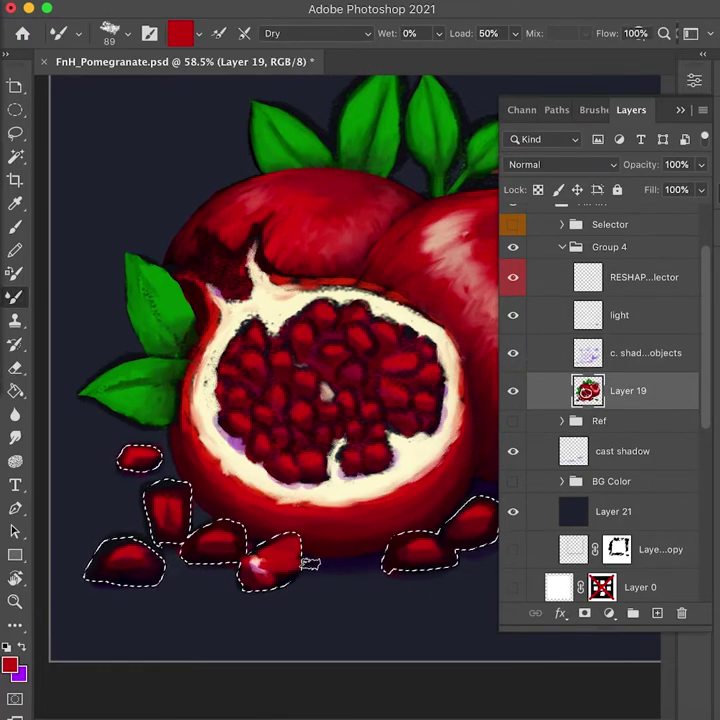
alt+click(318, 346)
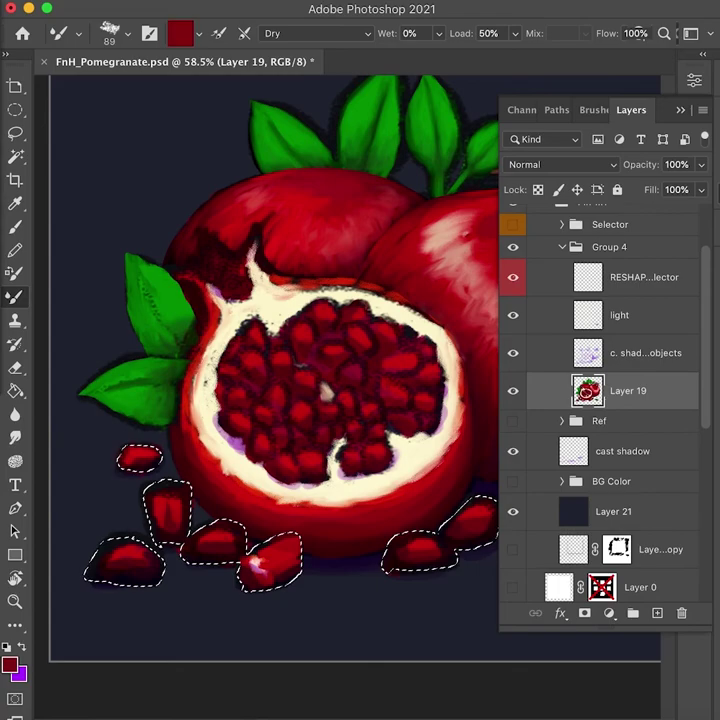
alt+click(292, 572)
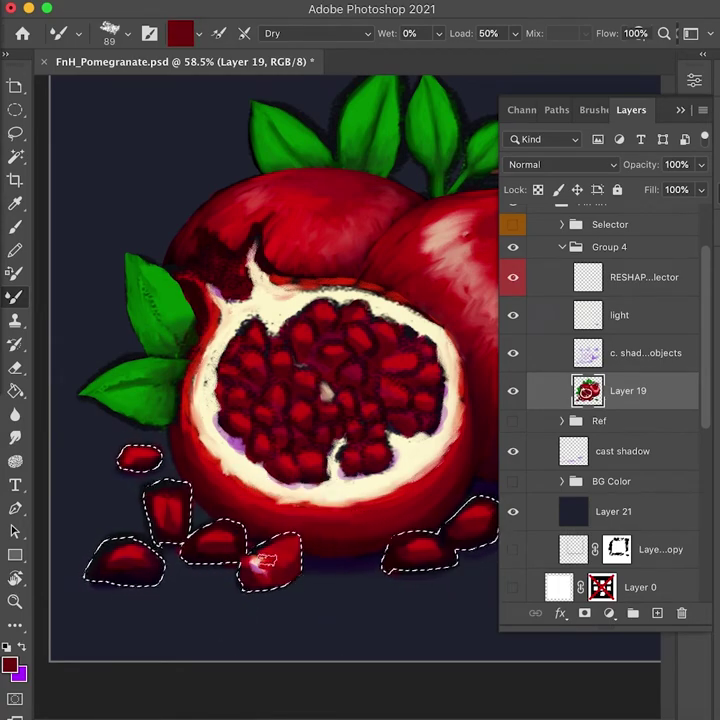
alt+click(255, 563)
Step: Shade the front loose kernel's right side and upper edge with sampled mid and dark reds
alt+click(295, 556)
alt+click(286, 562)
mouse_move(278, 548)
mouse_down()
mouse_move(297, 545)
mouse_move(280, 562)
mouse_move(287, 558)
mouse_up()
alt+click(459, 416)
alt+click(264, 554)
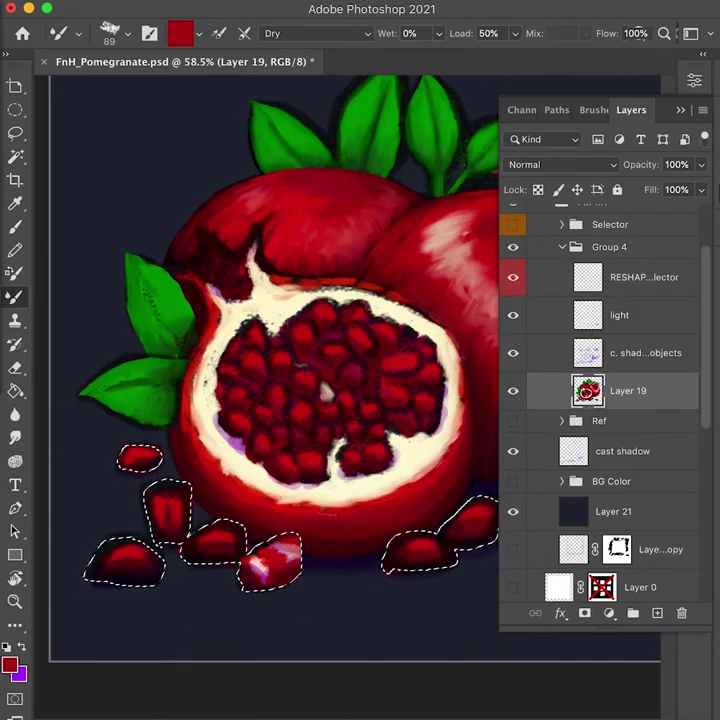
alt+click(302, 566)
drag(314, 488, 310, 484)
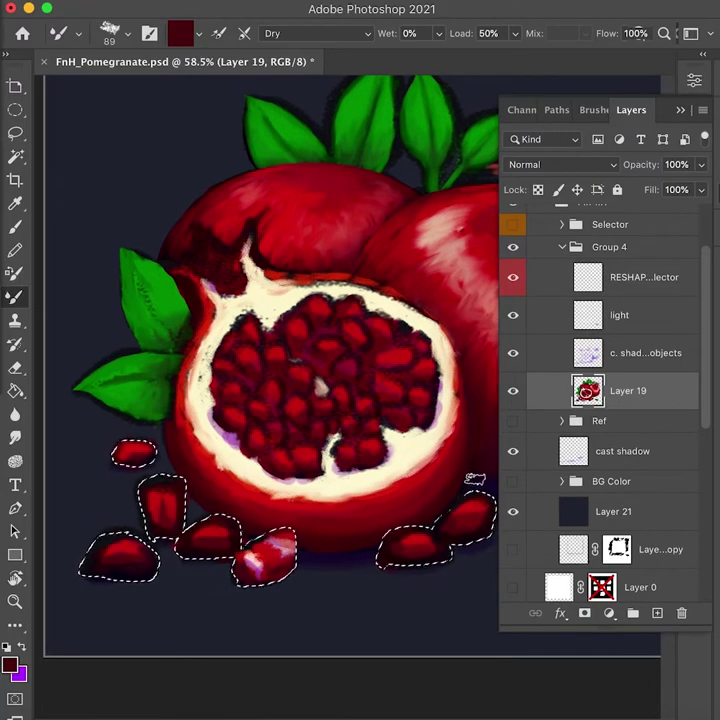
Step: Check Layer 19 by toggling its visibility, remove the kernel selection and make the RESHAPE Selector layer active
click(513, 391)
click(513, 391)
key(super+d)
click(652, 279)
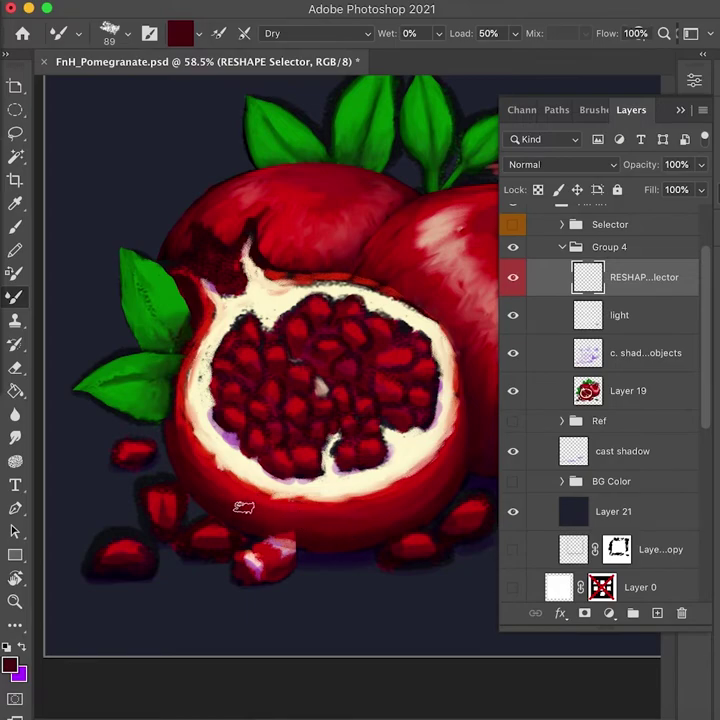
key(alt+super+space)
key(b)
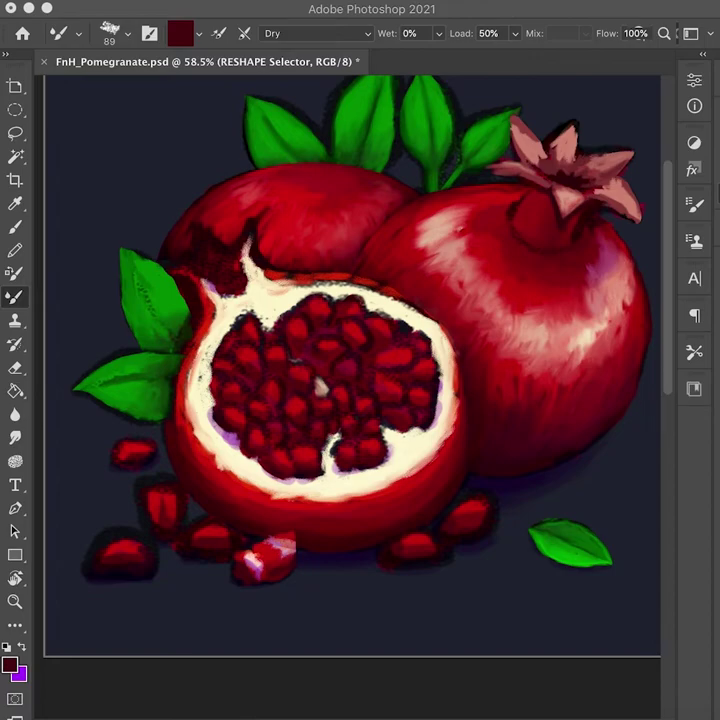
click(519, 328)
Step: Repaint the small loose kernel below the left leaves with sampled red and a pale pink streak, covering its dark fringe with background colour
mouse_move(136, 455)
mouse_down()
mouse_move(117, 448)
mouse_move(142, 454)
mouse_move(134, 464)
mouse_move(168, 470)
mouse_up()
alt+click(293, 543)
alt+click(126, 454)
alt+click(124, 467)
alt+click(110, 472)
alt+click(117, 450)
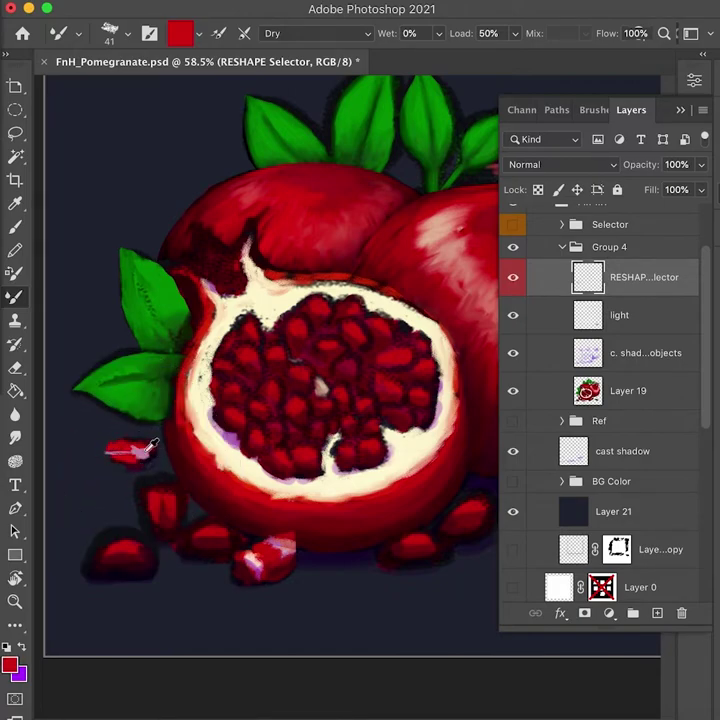
alt+click(115, 441)
alt+click(128, 443)
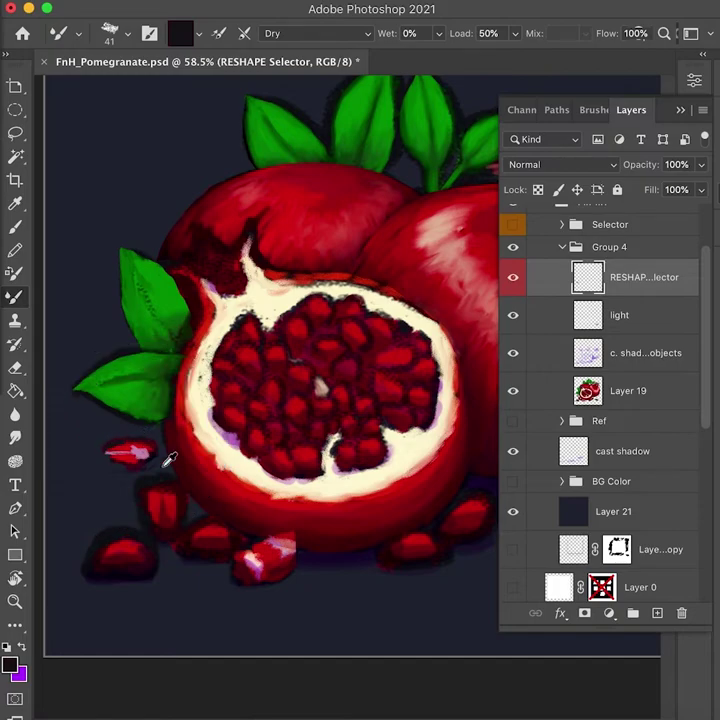
Step: Widen the pink highlight across the small kernel's right end, using sampled pink and mauve tones
alt+click(120, 442)
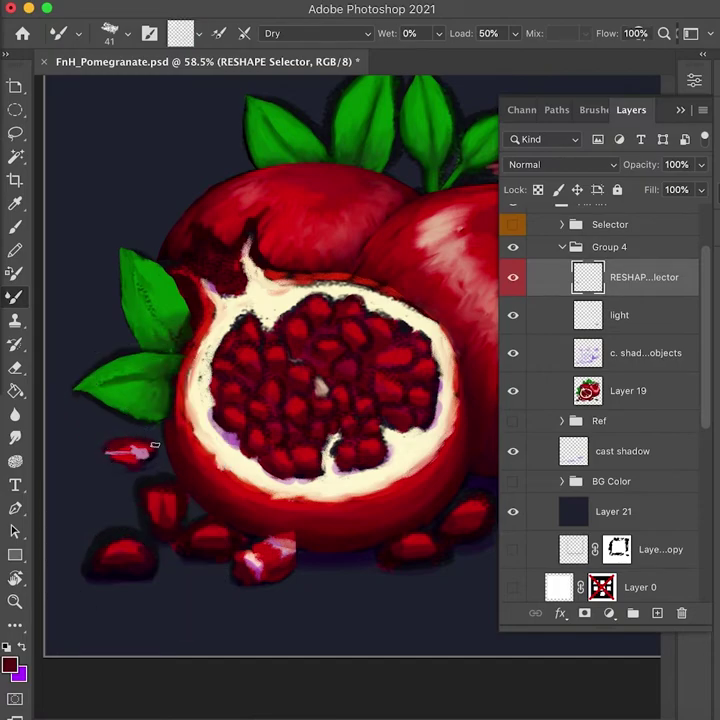
alt+click(136, 446)
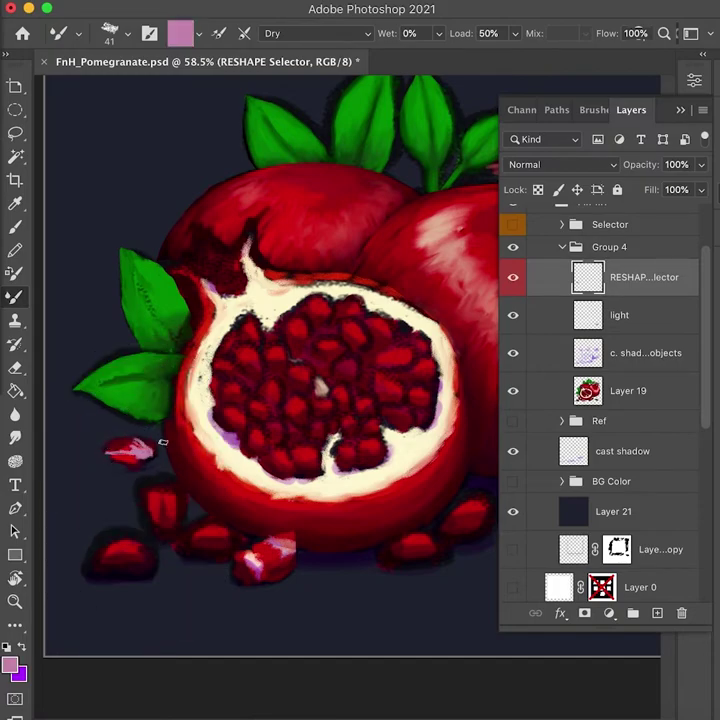
alt+click(142, 460)
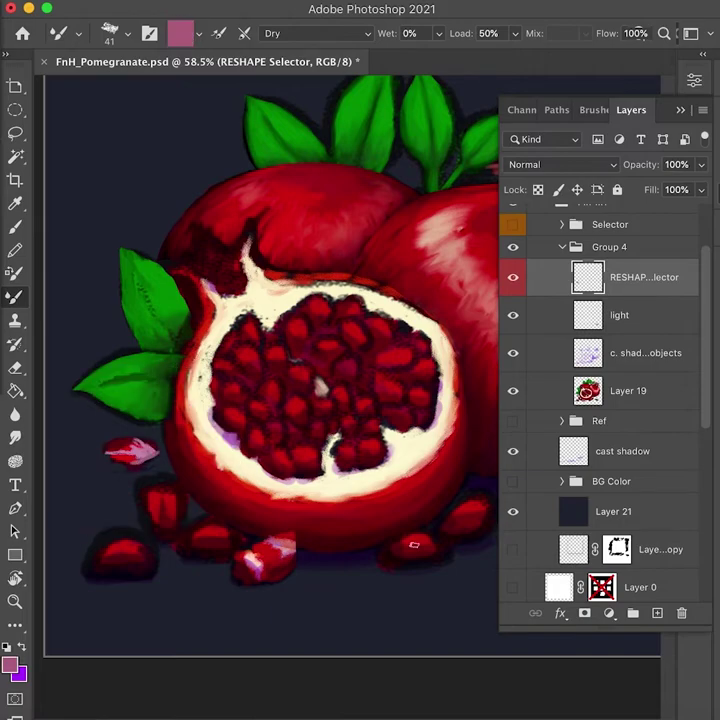
alt+click(249, 563)
alt+click(128, 461)
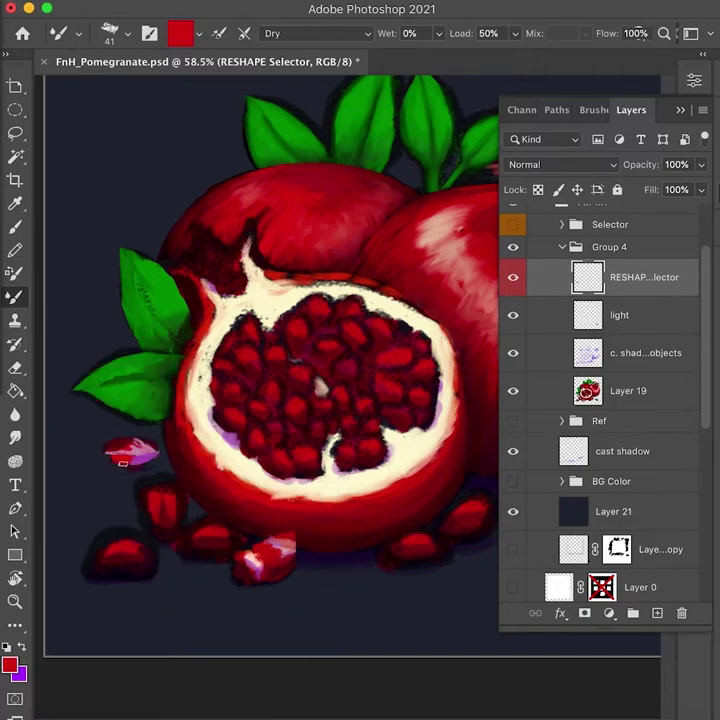
Step: Reshape the small kernel's lower edge and left end with sampled reds and dark red, and clean its outline
alt+click(133, 462)
alt+click(125, 452)
alt+click(121, 467)
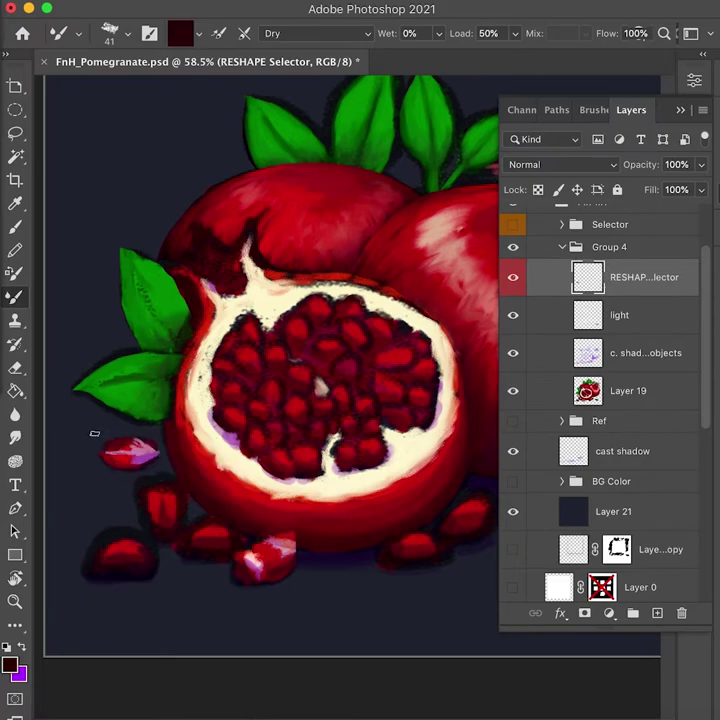
alt+click(120, 448)
drag(121, 446, 112, 451)
alt+click(116, 442)
alt+click(119, 440)
alt+click(117, 446)
alt+click(148, 437)
alt+click(167, 455)
alt+click(141, 455)
Step: Round off the front loose kernel's cropped upper-right corner with sampled pink and dark colours
alt+click(230, 559)
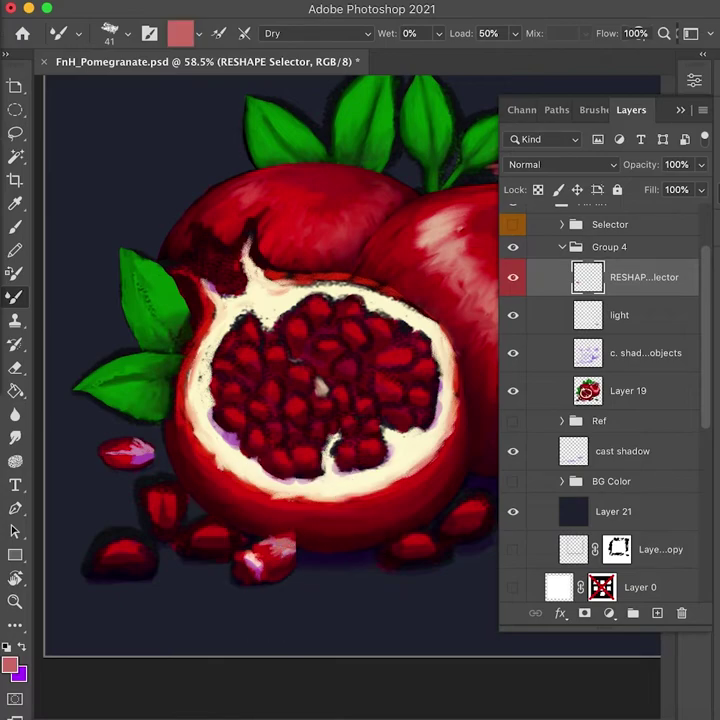
alt+click(258, 524)
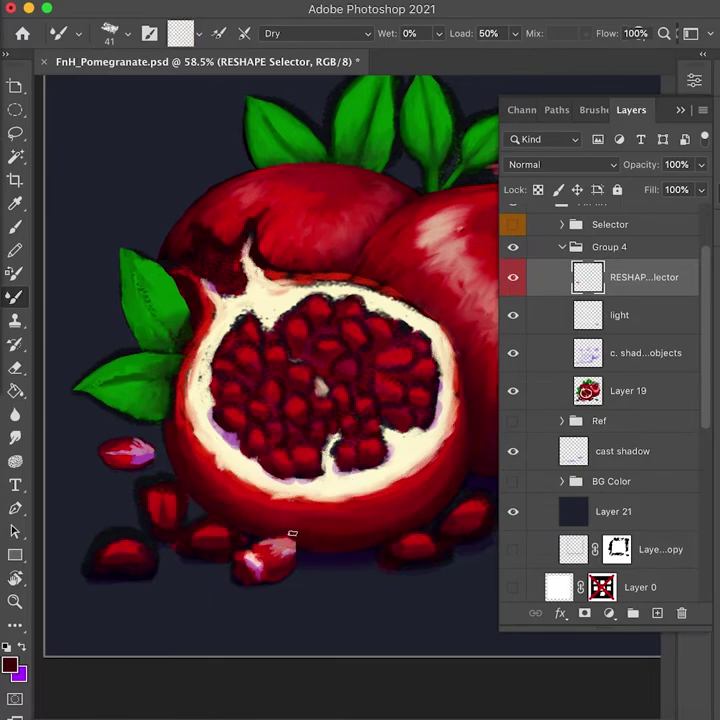
drag(298, 534, 300, 524)
alt+click(291, 574)
alt+click(268, 574)
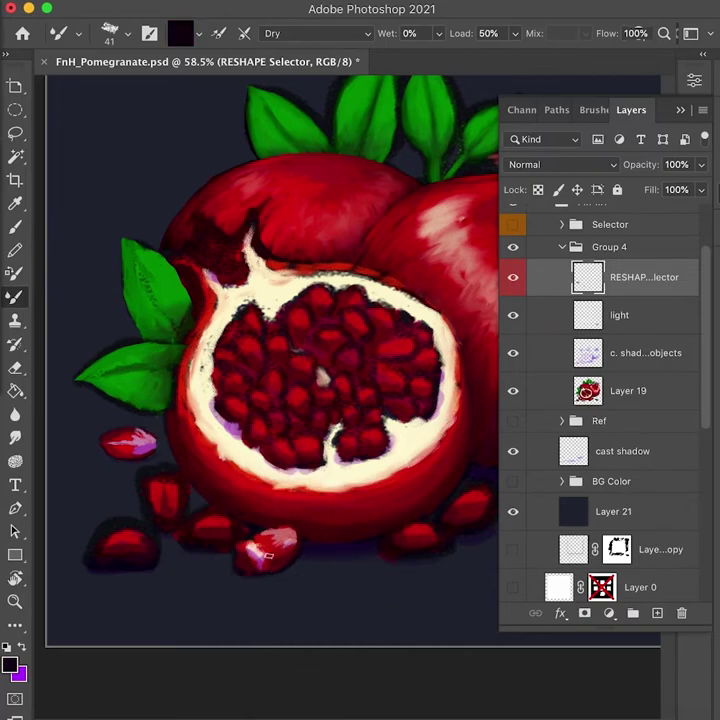
Step: Reshape the front loose kernel's upper, left and lower contours with sampled reds and dark tones
alt+click(290, 551)
alt+click(262, 538)
alt+click(258, 531)
alt+click(245, 553)
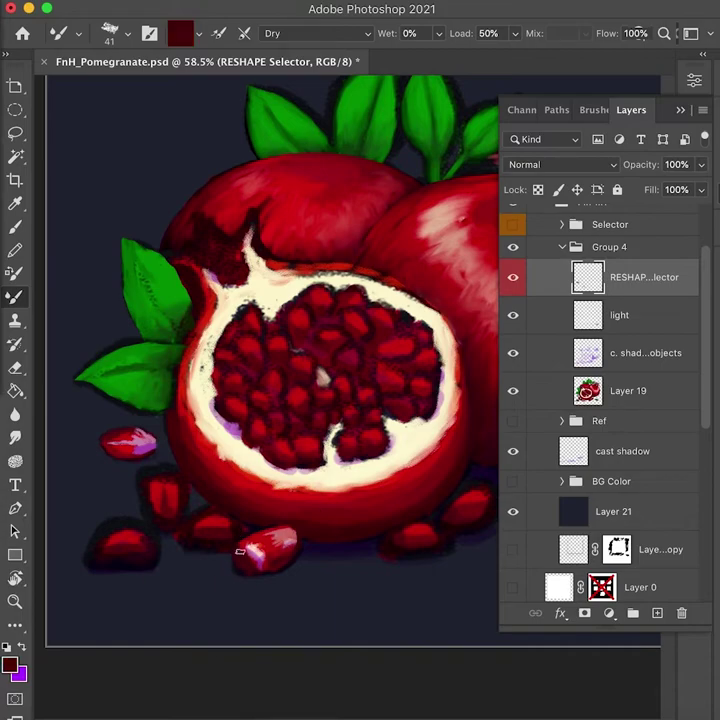
alt+click(272, 532)
alt+click(238, 569)
alt+click(226, 566)
alt+click(252, 571)
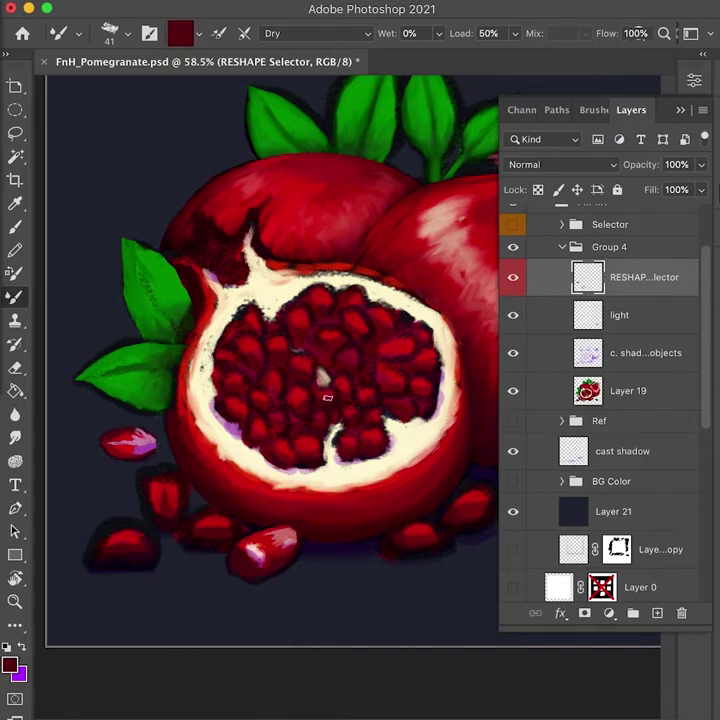
Step: Refine the front loose kernel's pale pink left highlight and blend bright red around it
alt+click(291, 548)
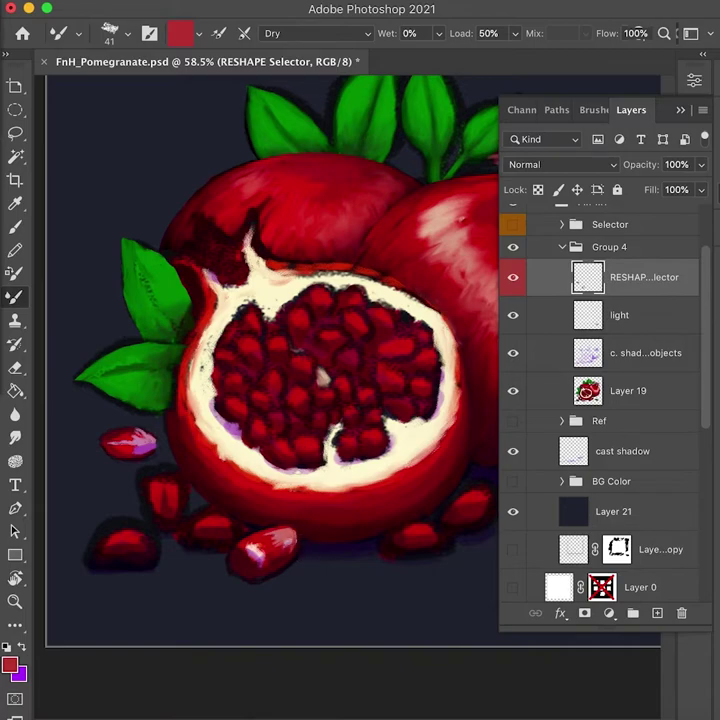
drag(184, 504, 212, 511)
alt+click(287, 568)
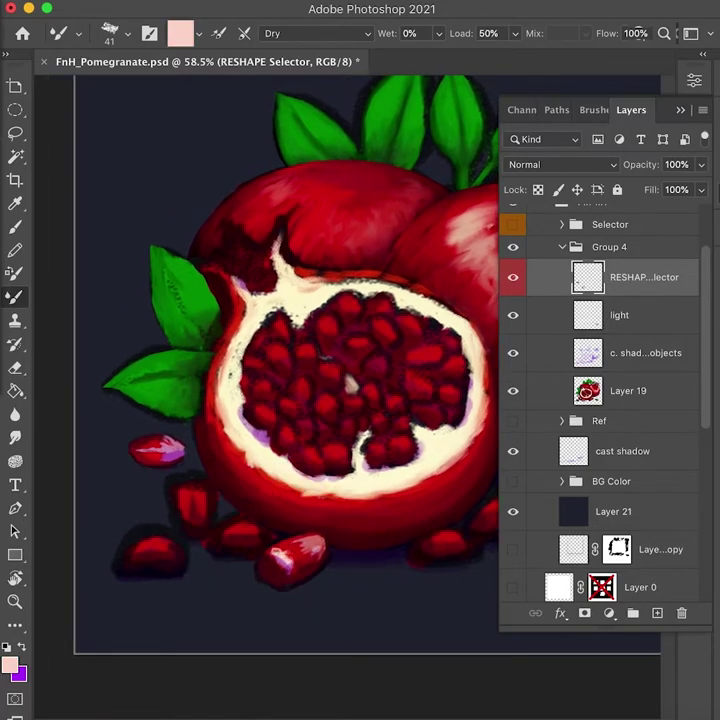
alt+click(320, 560)
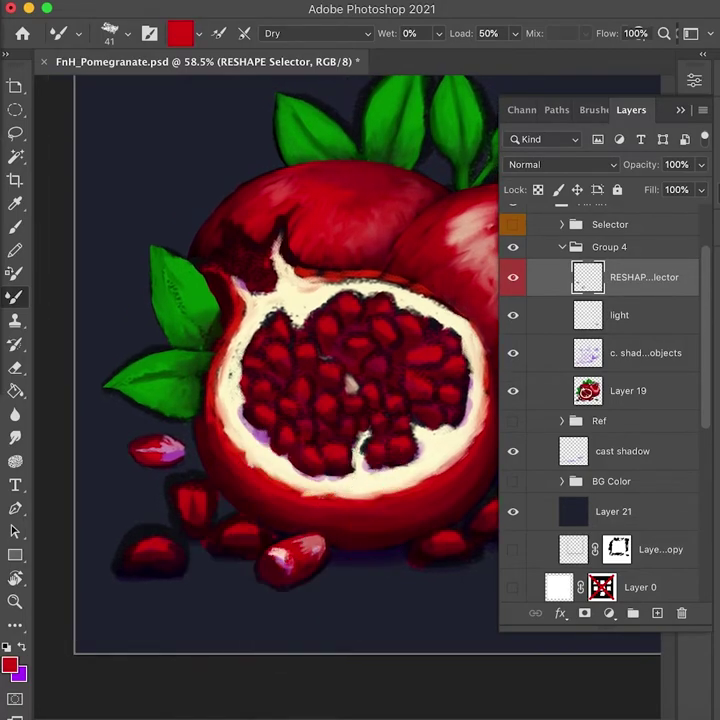
alt+click(285, 549)
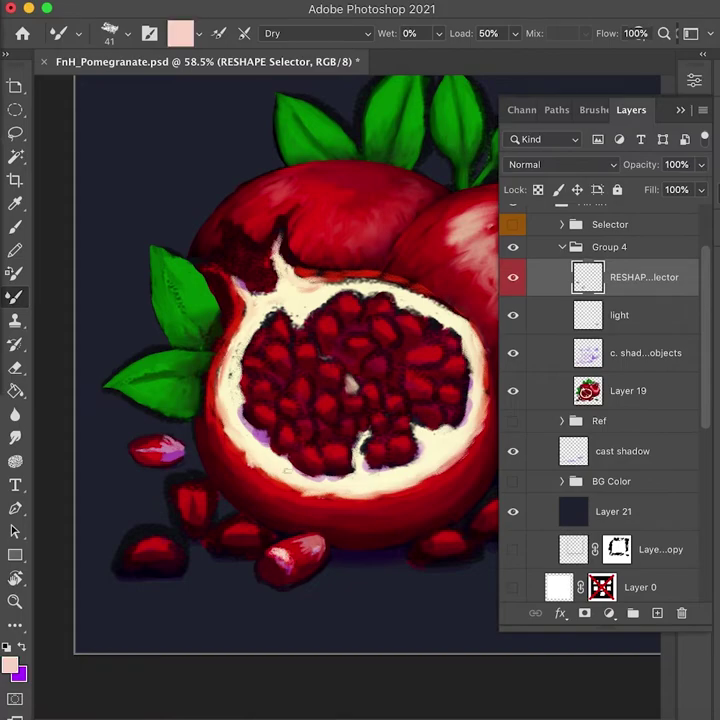
alt+click(289, 554)
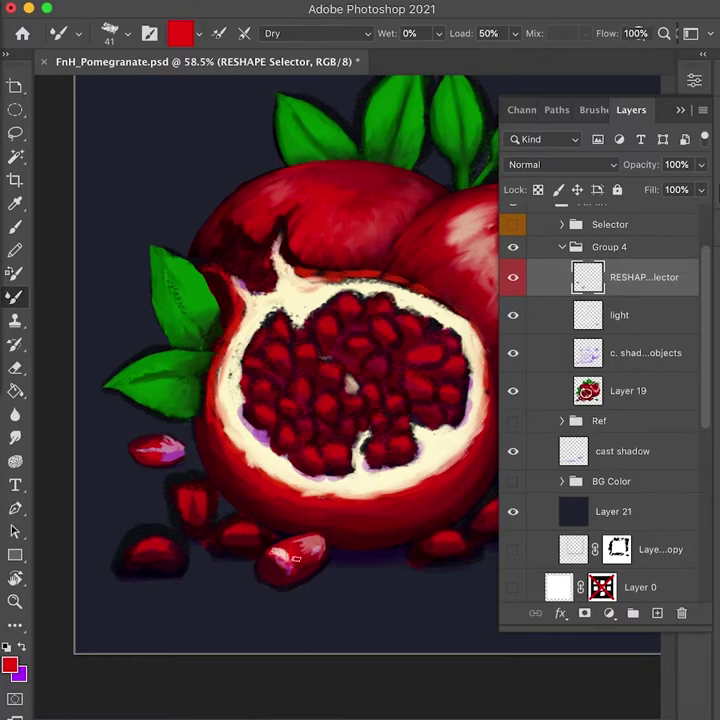
drag(287, 560, 292, 558)
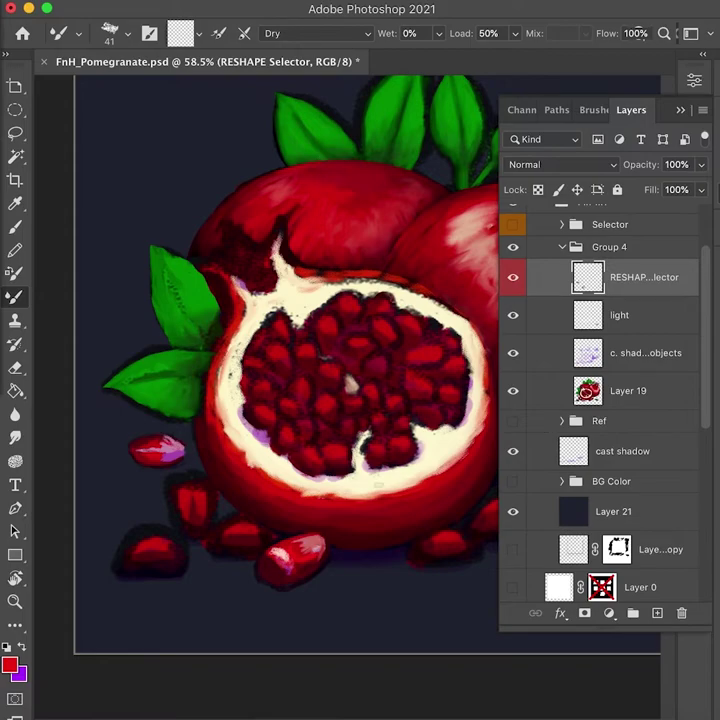
Step: Give the leftmost loose kernel a pink front face, with sampled red and dark red along its upper side
click(513, 285)
click(513, 285)
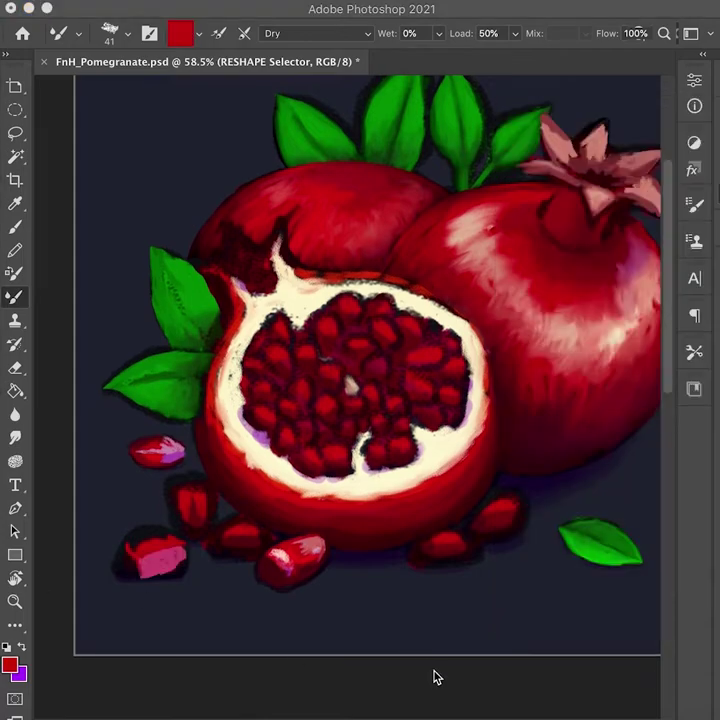
click(434, 677)
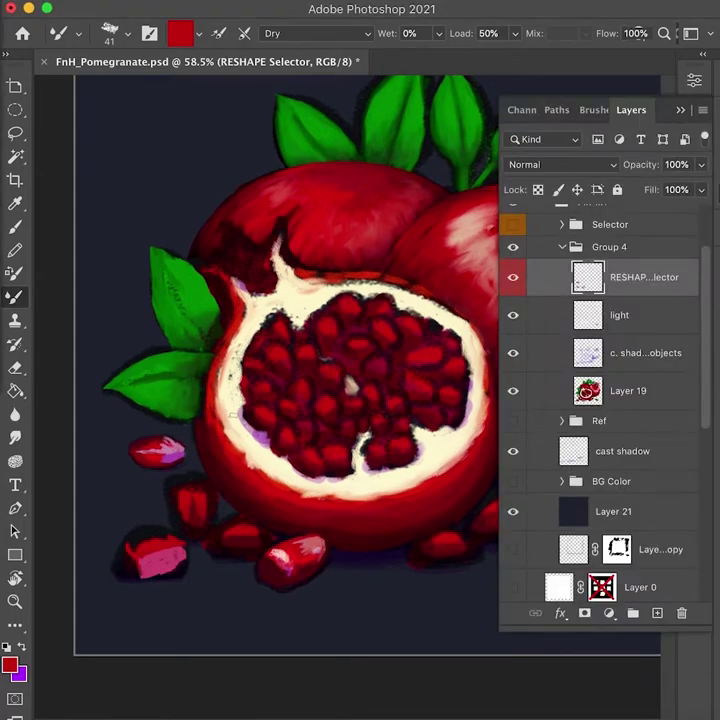
alt+click(128, 544)
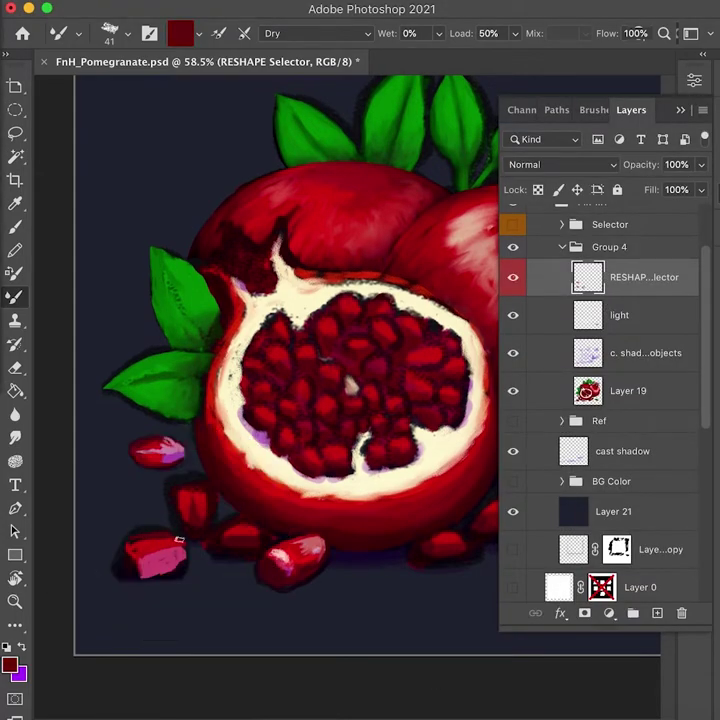
mouse_move(122, 566)
mouse_down()
mouse_move(145, 537)
mouse_move(191, 547)
mouse_up()
alt+click(141, 531)
drag(121, 541, 175, 550)
Step: Extend the leftmost kernel's pink face towards its right edge and fill its left side with sampled red
alt+click(177, 548)
alt+click(184, 557)
alt+click(188, 579)
alt+click(176, 572)
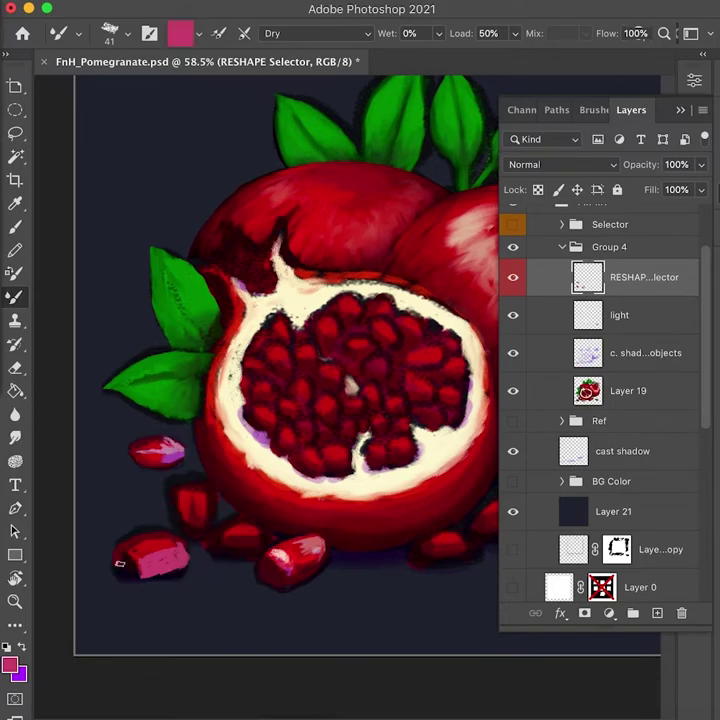
alt+click(287, 570)
Step: Paint sampled background colour around the leftmost kernel to remove its dark fringe
alt+click(137, 579)
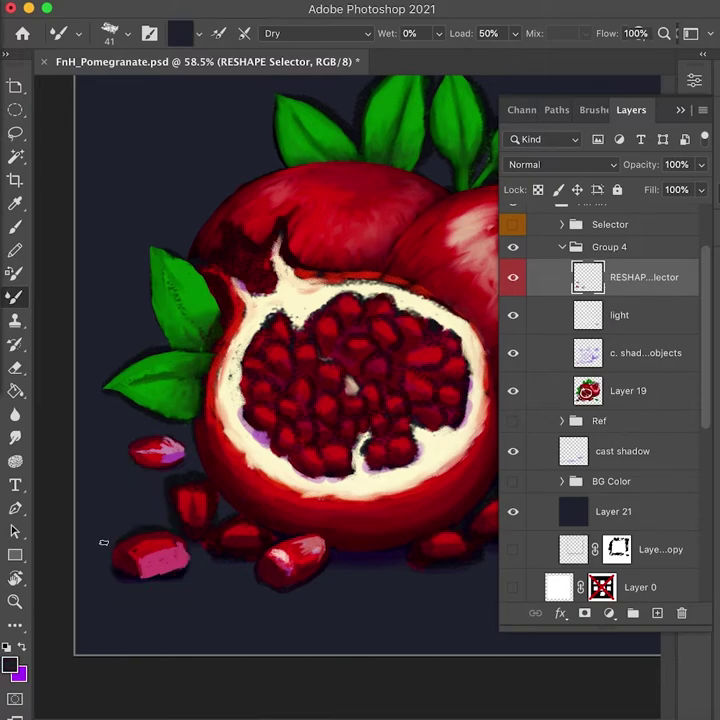
alt+click(122, 588)
drag(168, 523, 112, 535)
drag(157, 527, 185, 539)
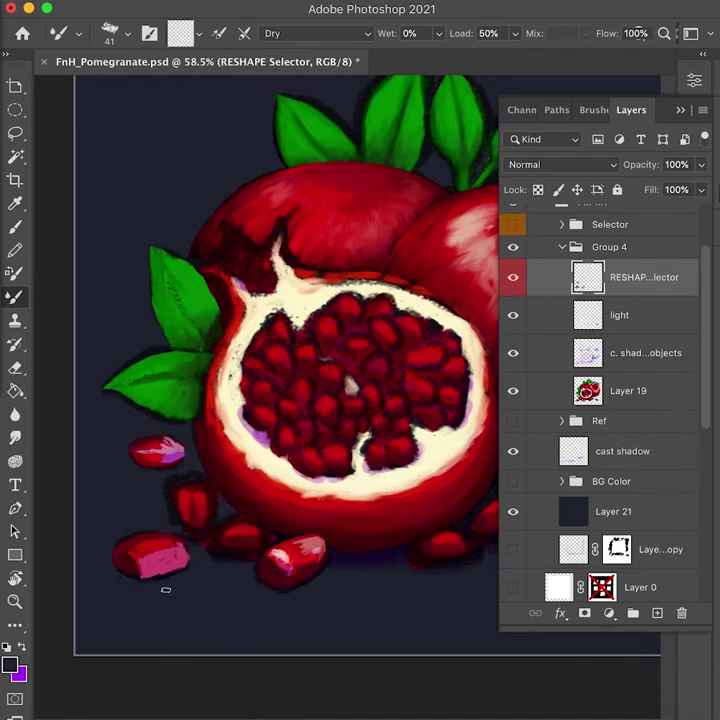
Step: Round out the leftmost kernel's bottom and right side with sampled reds, narrowing its pink face
alt+click(143, 578)
mouse_move(126, 574)
mouse_down()
mouse_move(156, 578)
mouse_move(197, 559)
mouse_up()
alt+click(149, 565)
alt+click(188, 565)
alt+click(186, 564)
alt+click(200, 533)
alt+click(182, 558)
alt+click(165, 557)
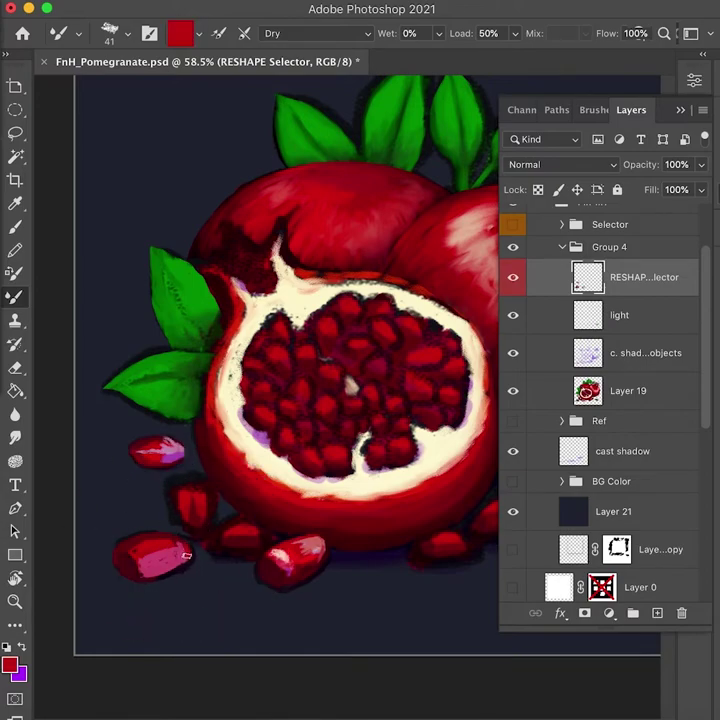
alt+click(188, 556)
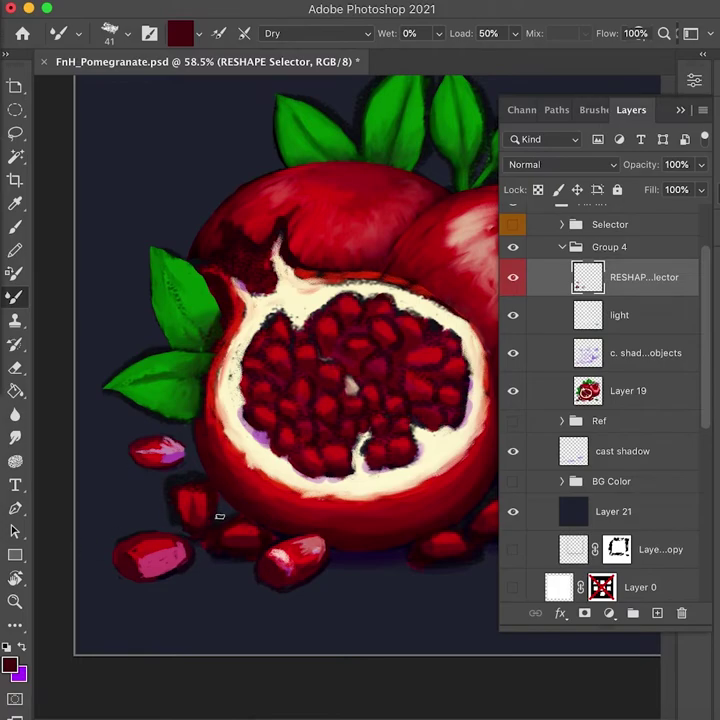
Step: Add salmon and pale pink highlights to the leftmost kernel's front face, undoing one unwanted stroke
alt+click(378, 489)
mouse_move(179, 548)
mouse_down()
mouse_move(139, 562)
mouse_move(141, 554)
mouse_move(178, 543)
mouse_move(150, 567)
mouse_move(142, 564)
mouse_move(166, 556)
mouse_up()
key(super+z)
alt+click(142, 561)
alt+click(155, 551)
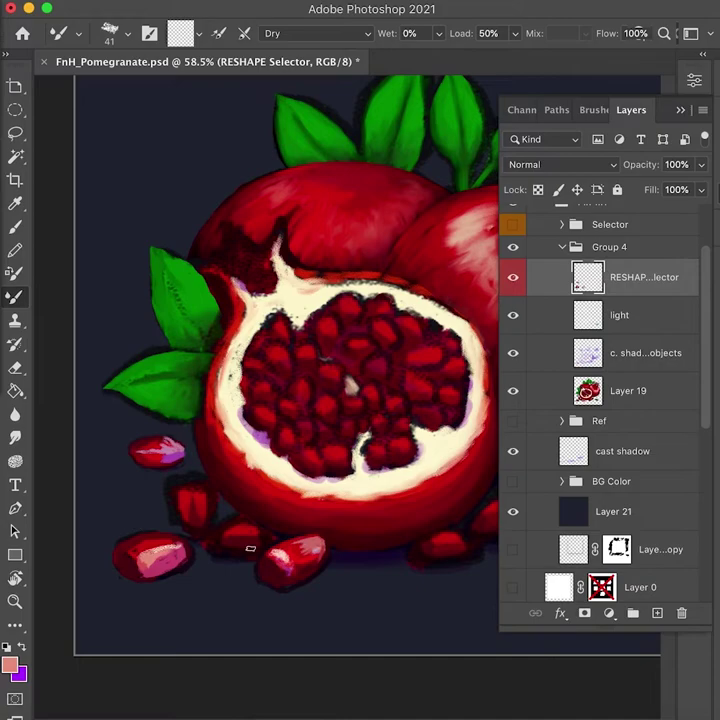
alt+click(160, 450)
alt+click(336, 407)
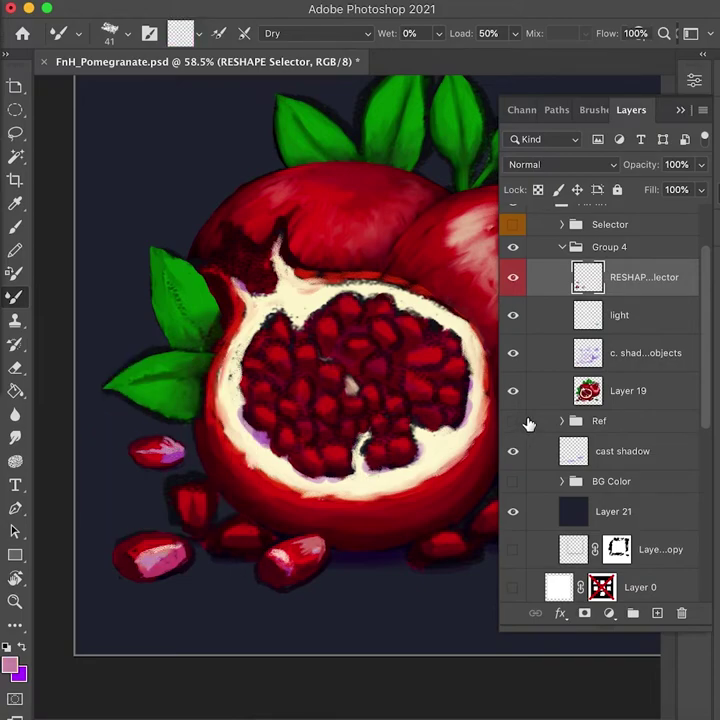
Step: Refine the leftmost kernel's outline with sampled background and dark edge colours
alt+click(120, 571)
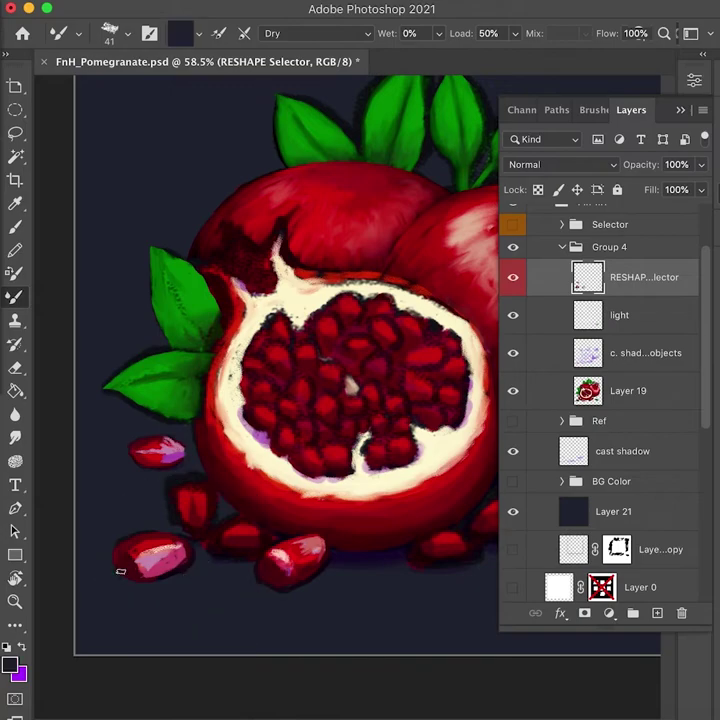
alt+click(187, 565)
drag(116, 543, 131, 580)
click(172, 543)
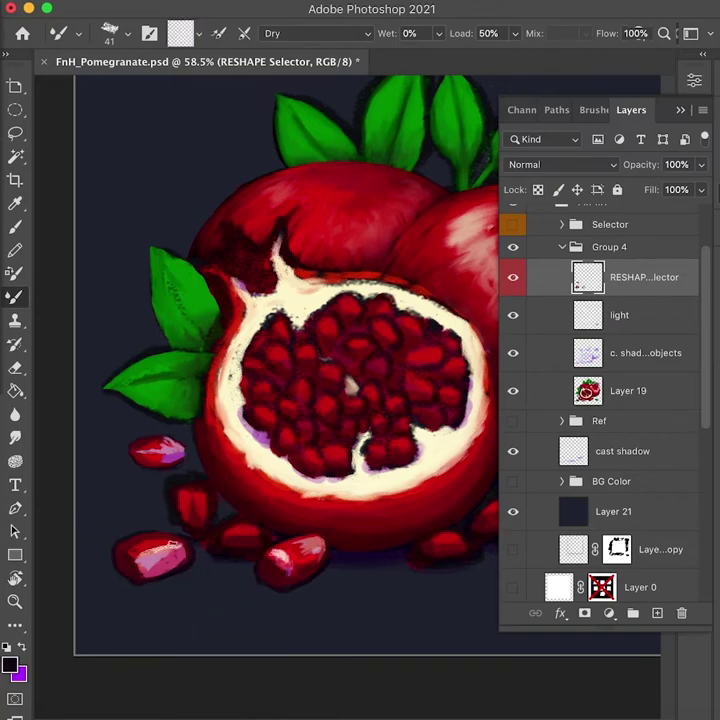
scroll(386, 554, right, 5)
scroll(386, 554, down, 2)
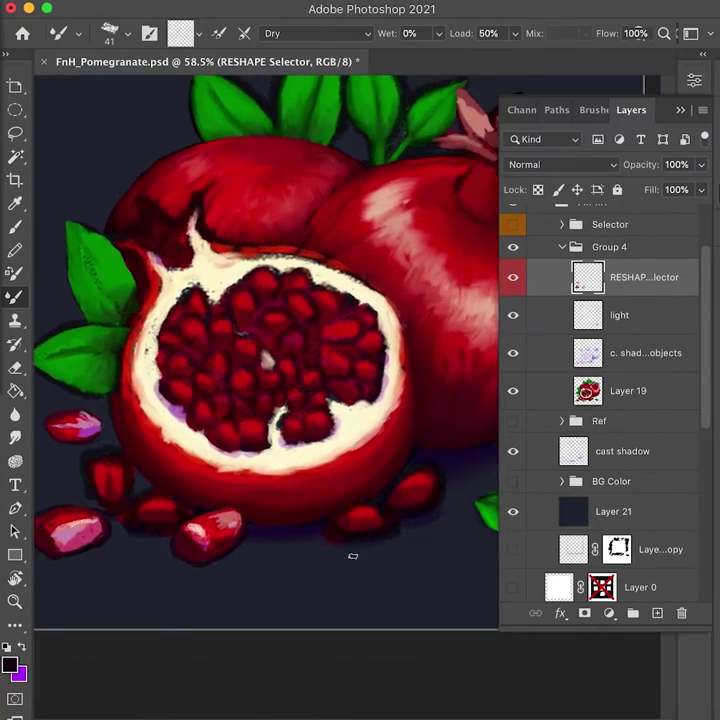
Step: Paint a pale pink highlight along the right end of the loose kernel beneath the cut pomegranate and trim it with sampled dark reds
alt+click(368, 529)
click(370, 521)
alt+click(365, 512)
click(356, 511)
alt+click(382, 538)
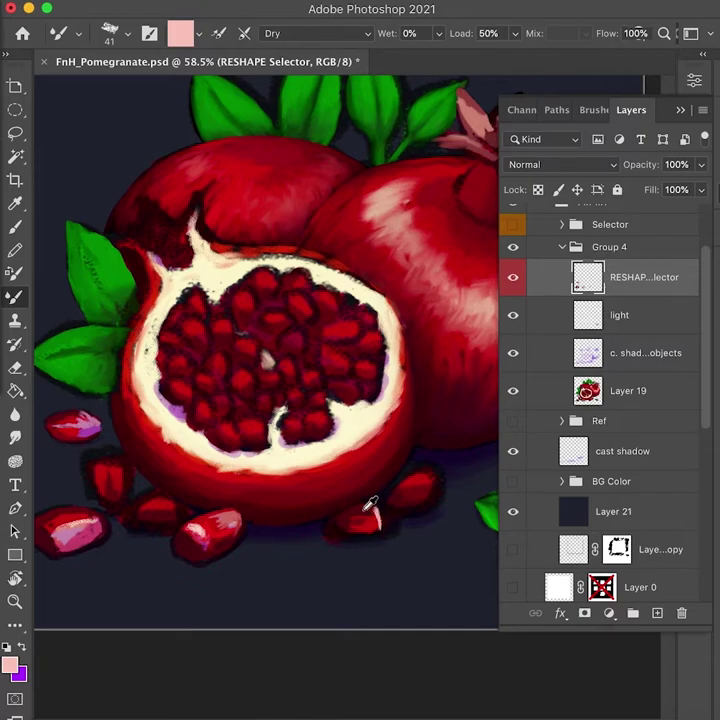
alt+click(374, 514)
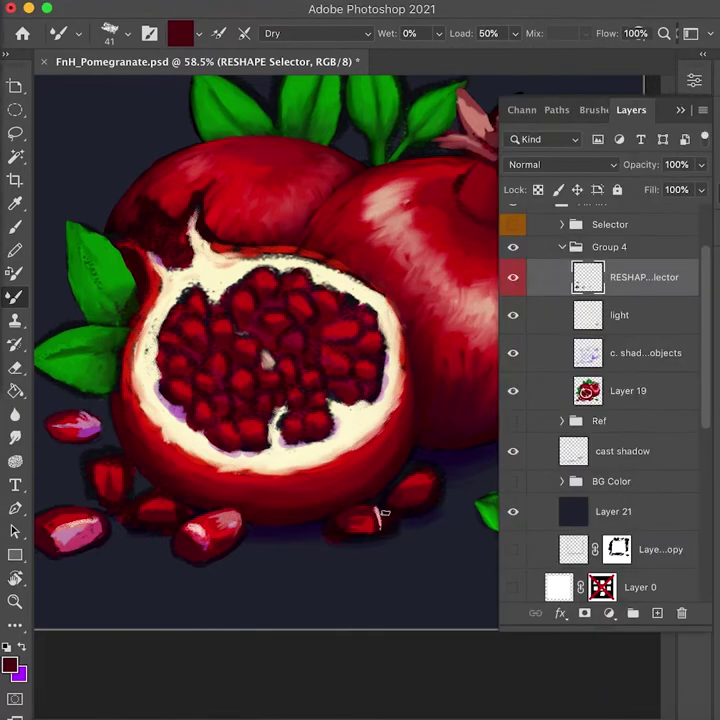
click(381, 531)
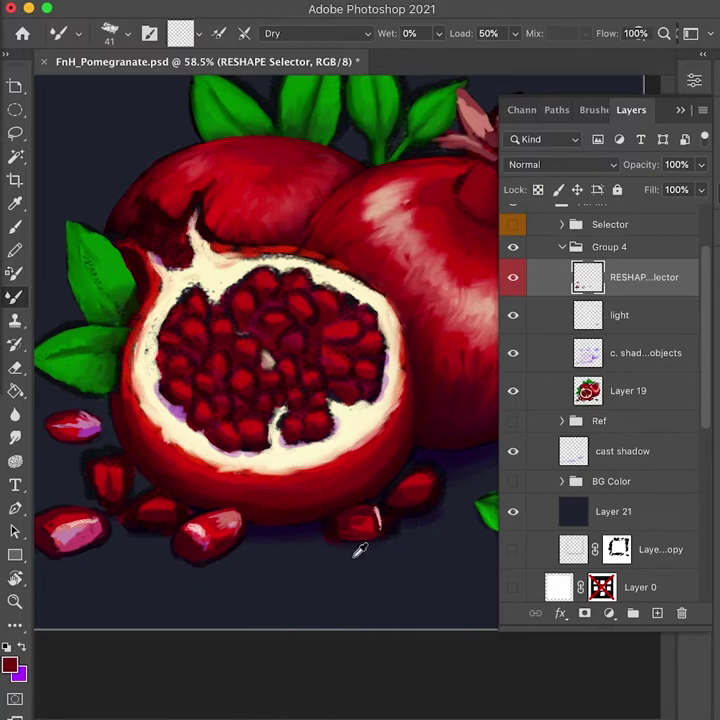
alt+click(378, 542)
alt+click(382, 517)
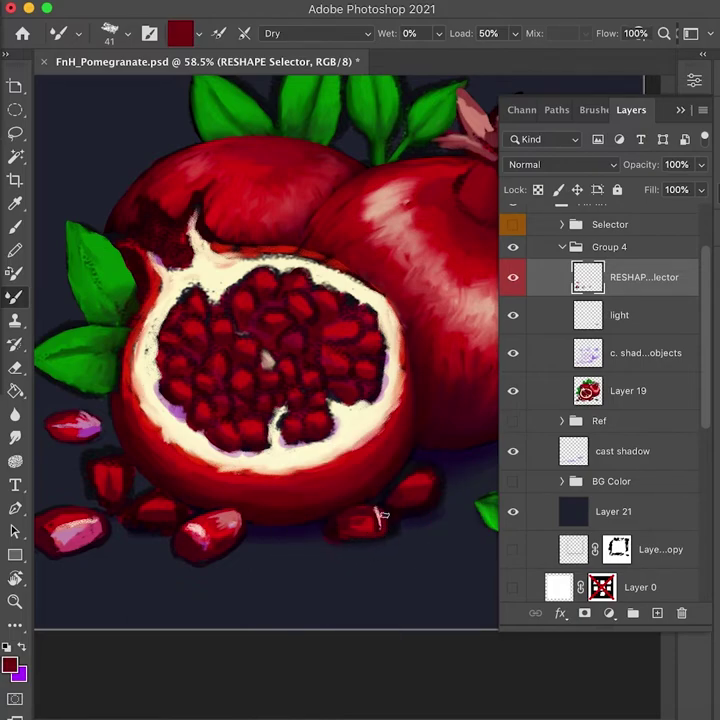
Step: Add a pink highlight to the same kernel's left end and shape its left side with sampled dark reds
alt+click(331, 533)
alt+click(203, 545)
alt+click(78, 532)
drag(341, 527, 337, 514)
alt+click(86, 534)
alt+click(337, 514)
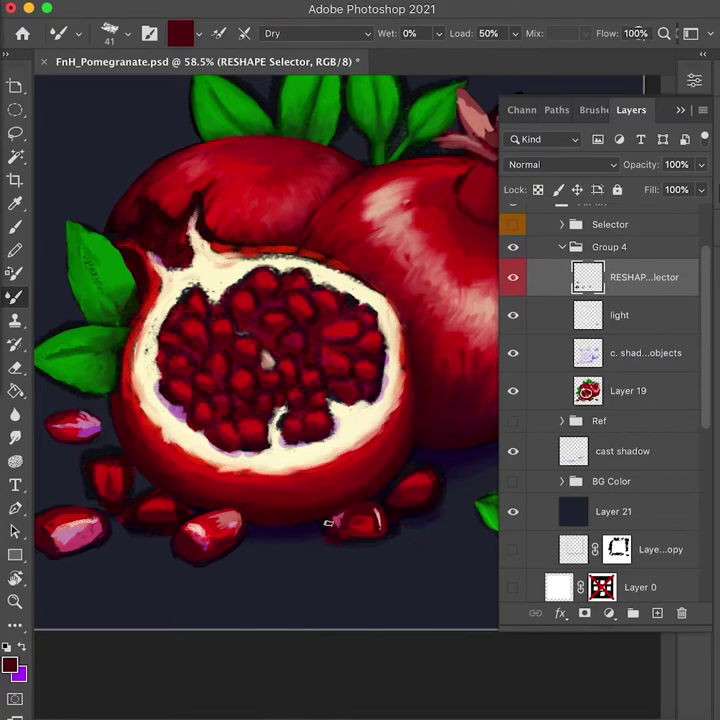
drag(329, 520, 329, 528)
alt+click(338, 530)
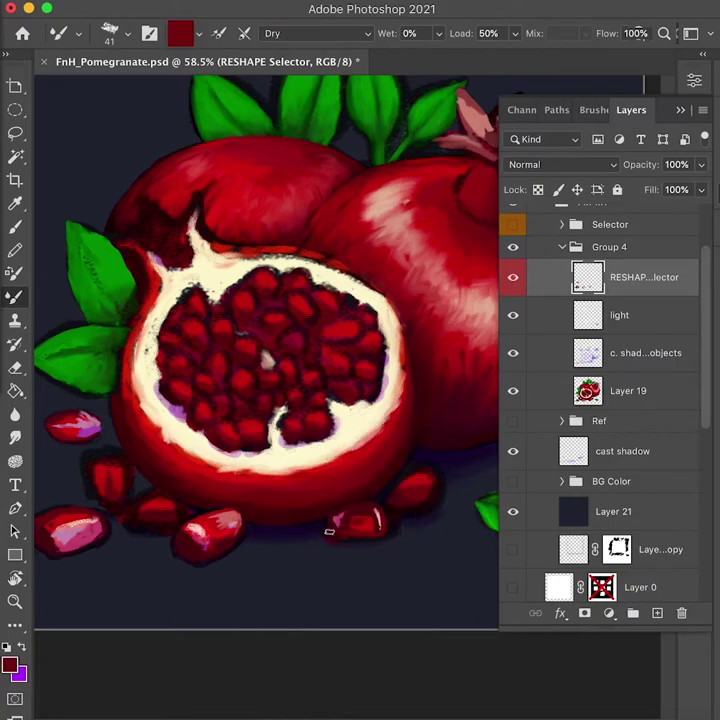
click(341, 538)
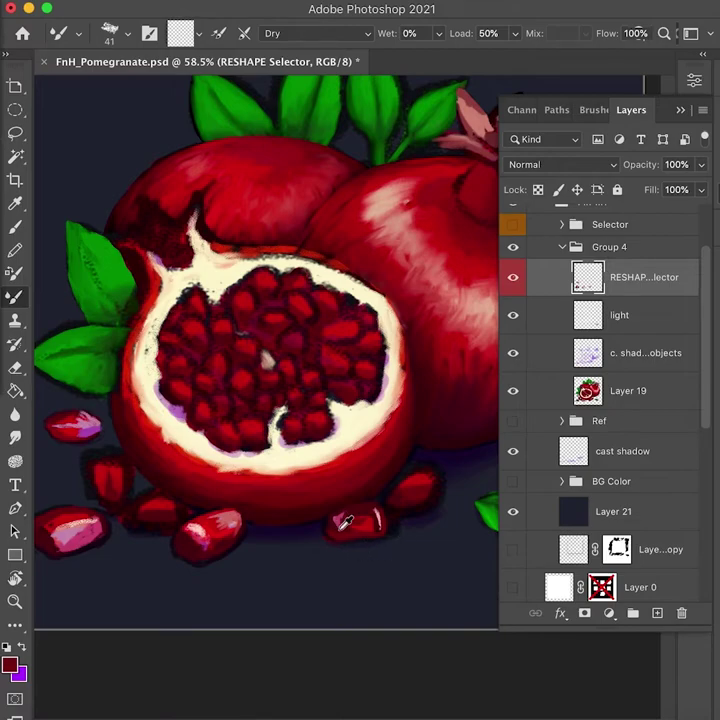
Step: Define the kernel's left and bottom edges with sampled dark red and dark purple
alt+click(338, 539)
alt+click(322, 530)
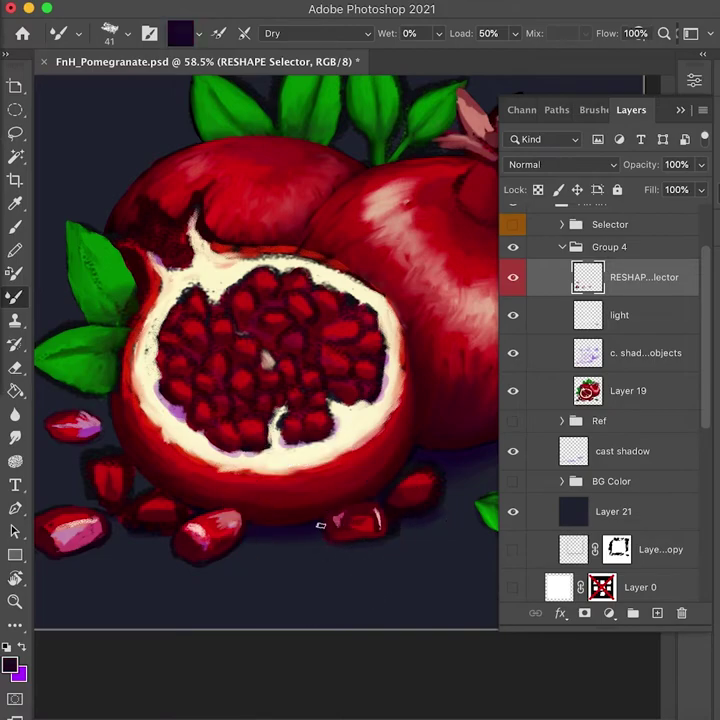
drag(325, 536, 386, 543)
alt+click(329, 538)
Step: Lengthen the kernel by lassoing its right end and nudging it outward three steps, deselect, and sample dark red to patch the gap
key(l)
drag(386, 505, 392, 508)
key(v)
key(Right)
key(Right)
key(Right)
key(super+d)
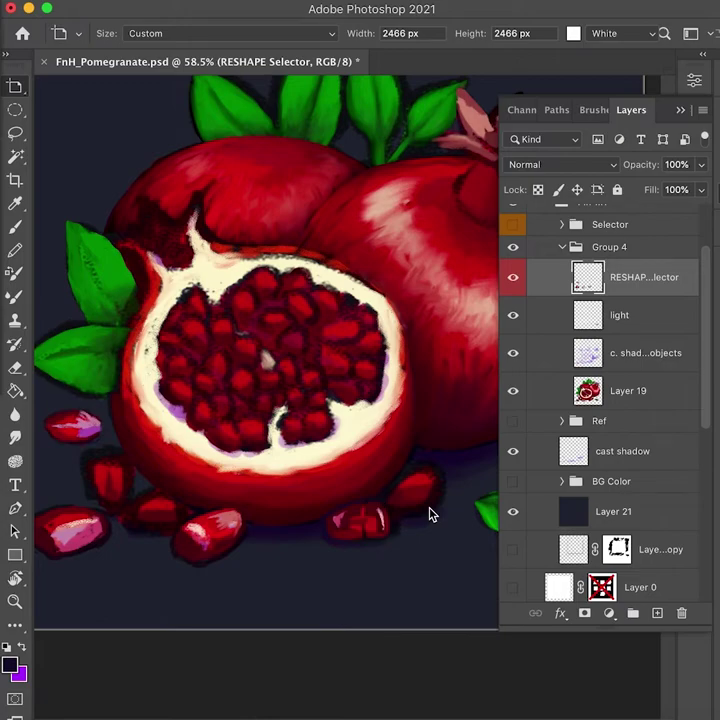
key(b)
alt+click(371, 511)
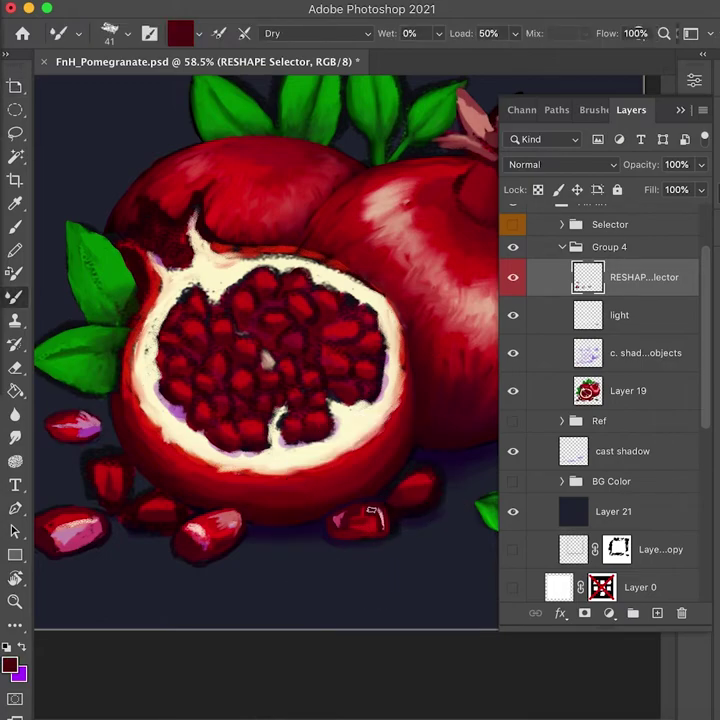
Step: Shade the lengthened kernel's right side and underside with sampled near-black, purple and dark red
drag(514, 506, 462, 553)
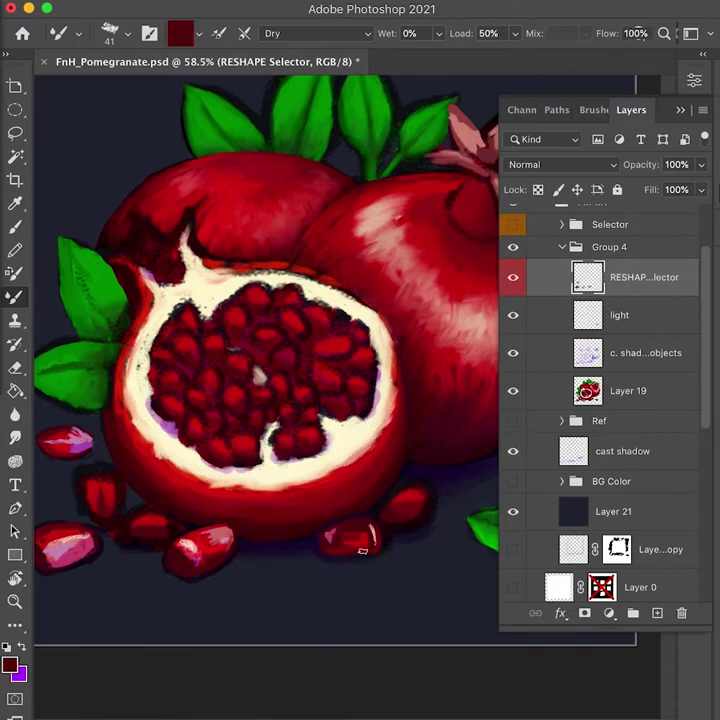
alt+click(386, 541)
drag(354, 558, 388, 557)
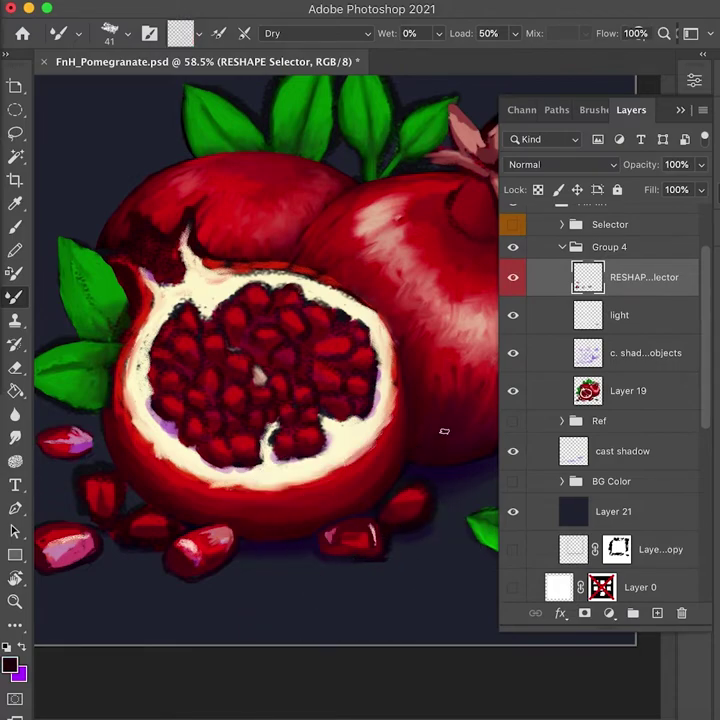
alt+click(376, 545)
alt+click(334, 552)
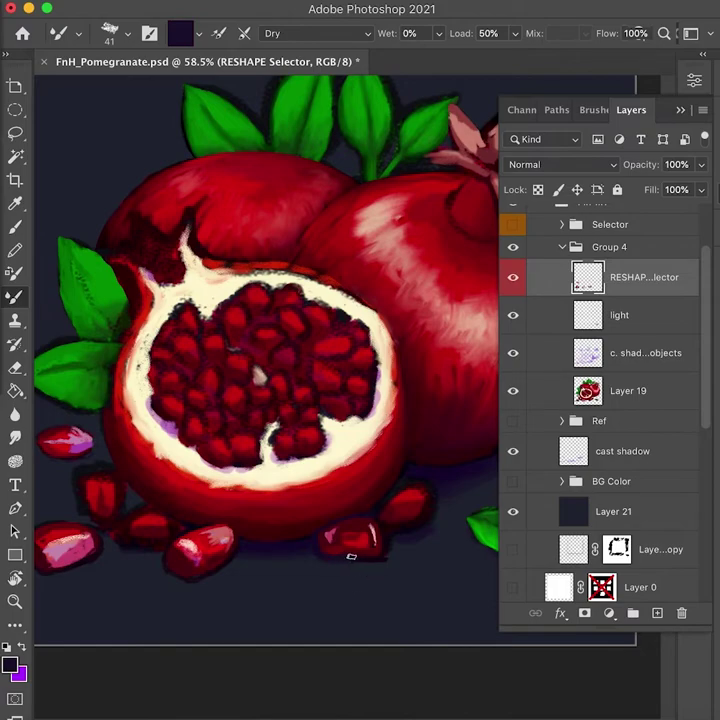
alt+click(349, 552)
alt+click(335, 556)
Step: Reshape the small kernel between the leftmost and front pink-faced kernels with sampled bright and dark reds
drag(434, 502, 416, 506)
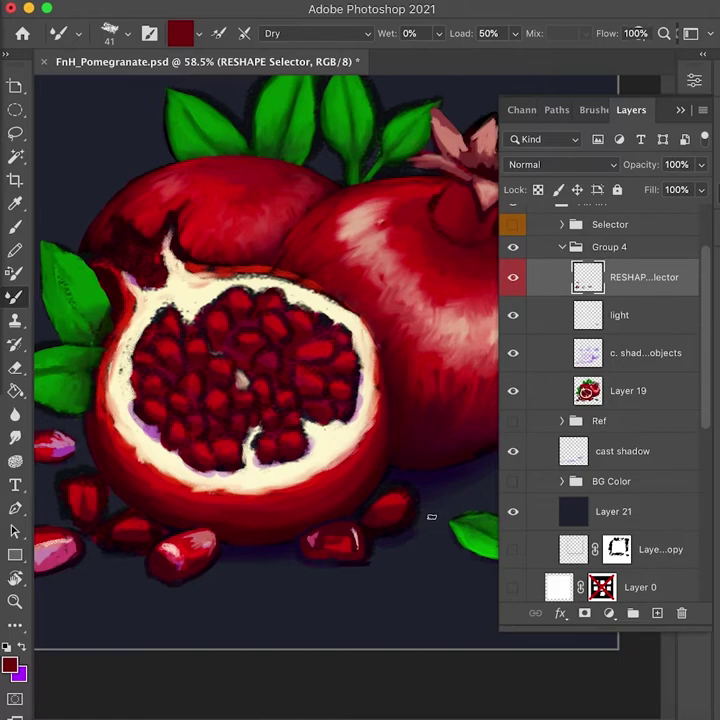
drag(241, 502, 286, 480)
mouse_move(359, 463)
mouse_down()
mouse_move(341, 471)
mouse_move(348, 469)
mouse_up()
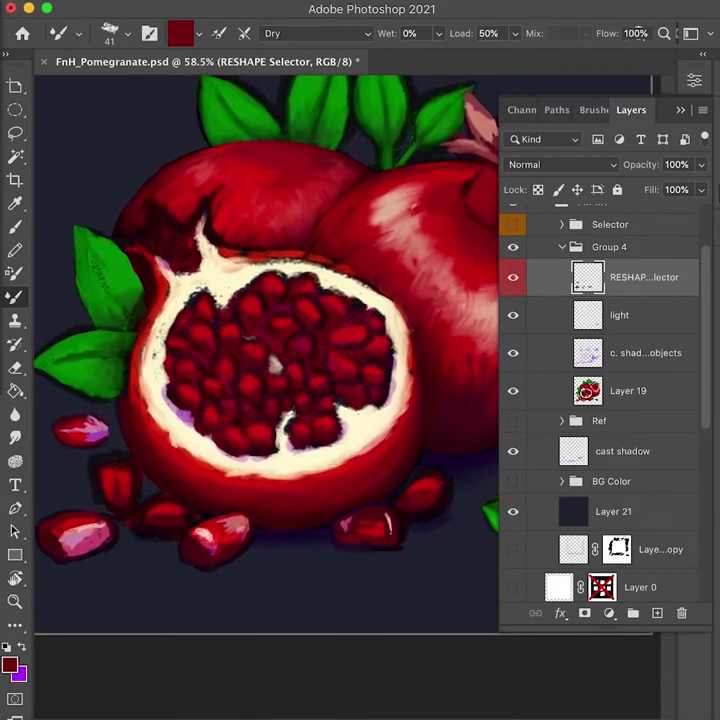
alt+click(167, 508)
drag(140, 516, 161, 516)
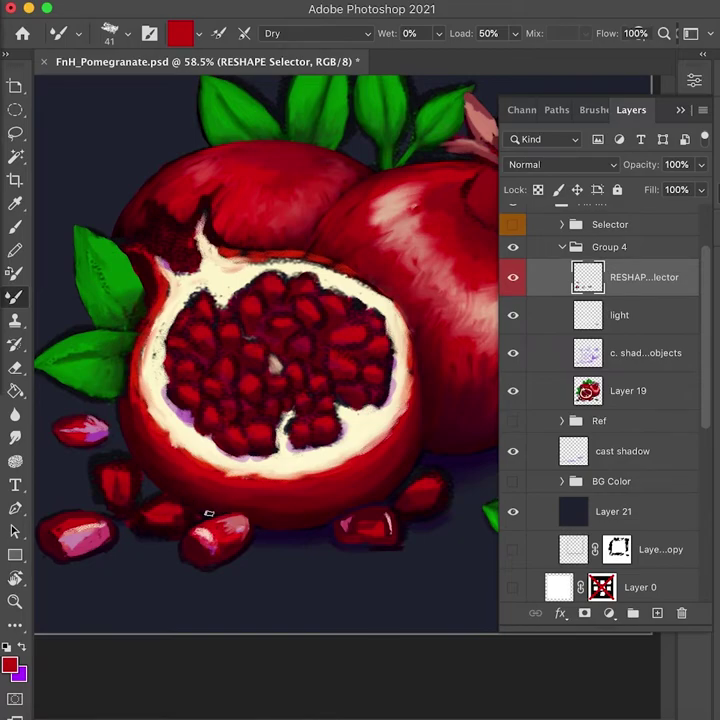
alt+click(177, 517)
mouse_move(181, 522)
mouse_down()
mouse_move(187, 517)
mouse_move(176, 526)
mouse_up()
Step: Add sampled pink, cream and magenta highlights to the small kernel's left and right sides, with red between them
alt+click(92, 524)
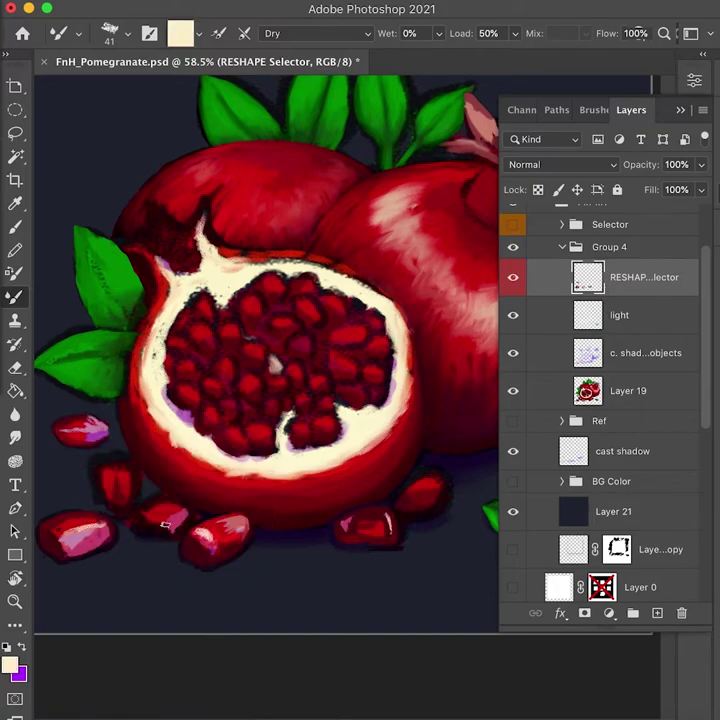
alt+click(143, 517)
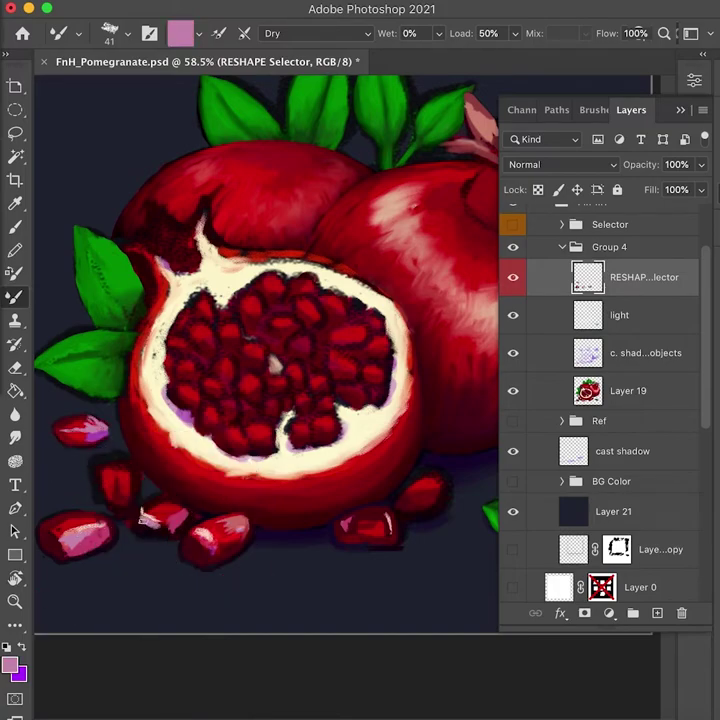
alt+click(152, 524)
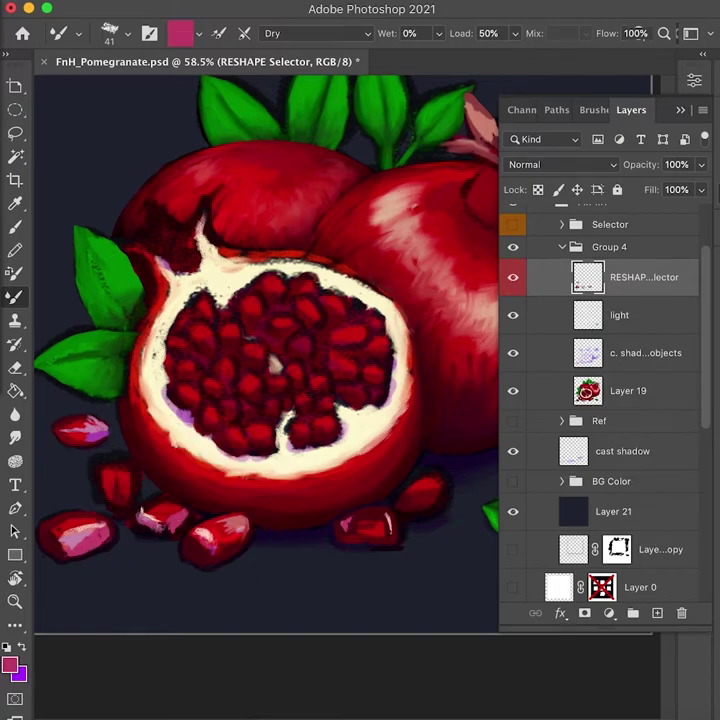
alt+click(158, 530)
alt+click(102, 518)
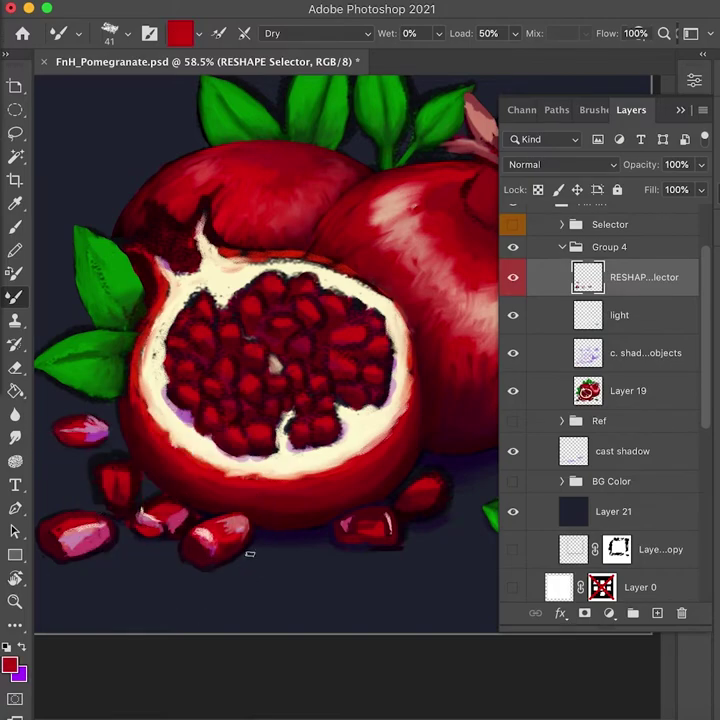
Step: Deepen the small kernel's edges with sampled dark reds and blend magenta into its highlighted face
alt+click(157, 530)
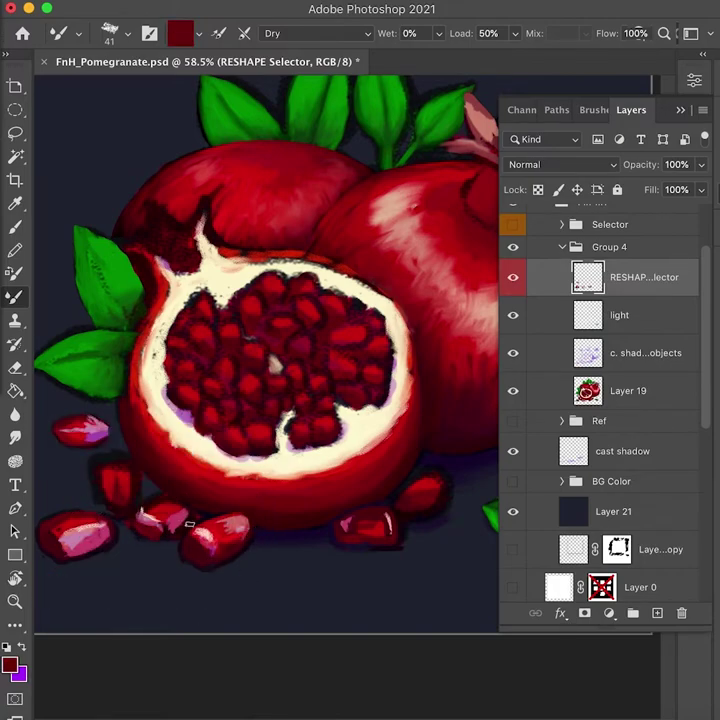
drag(161, 538, 154, 534)
alt+click(147, 536)
alt+click(157, 531)
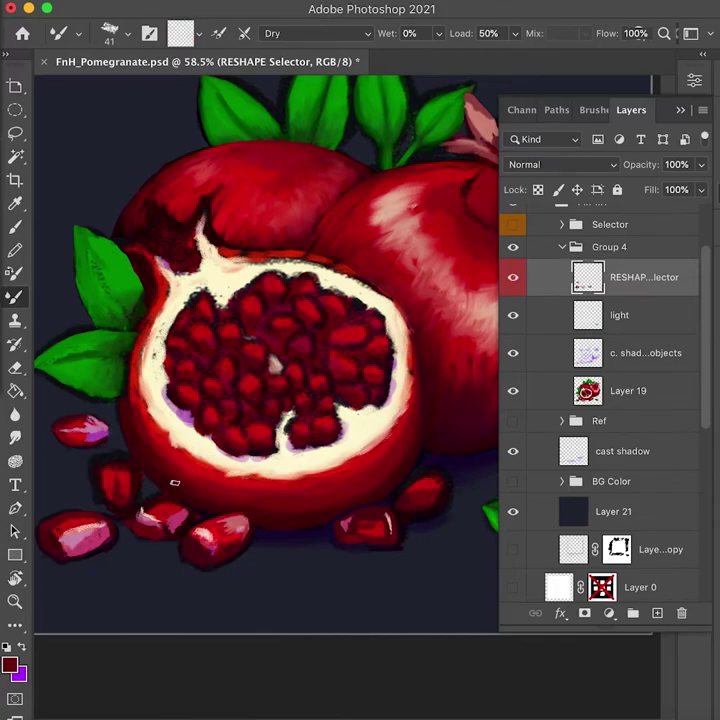
alt+click(192, 477)
alt+click(148, 511)
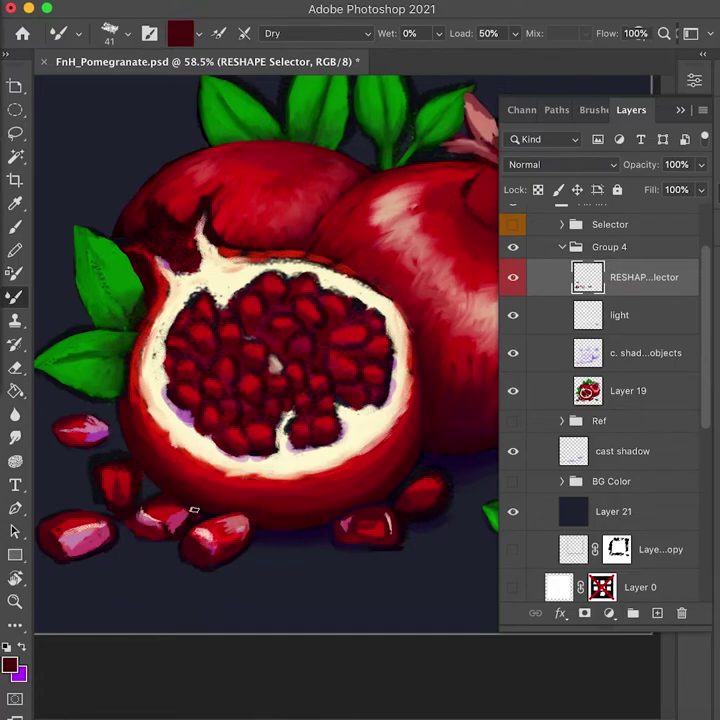
alt+click(106, 289)
alt+click(152, 540)
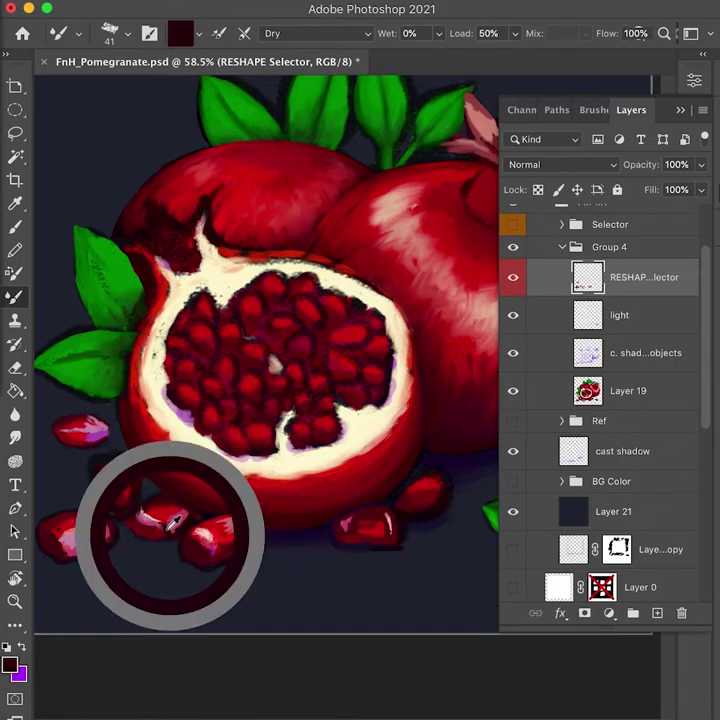
alt+click(164, 522)
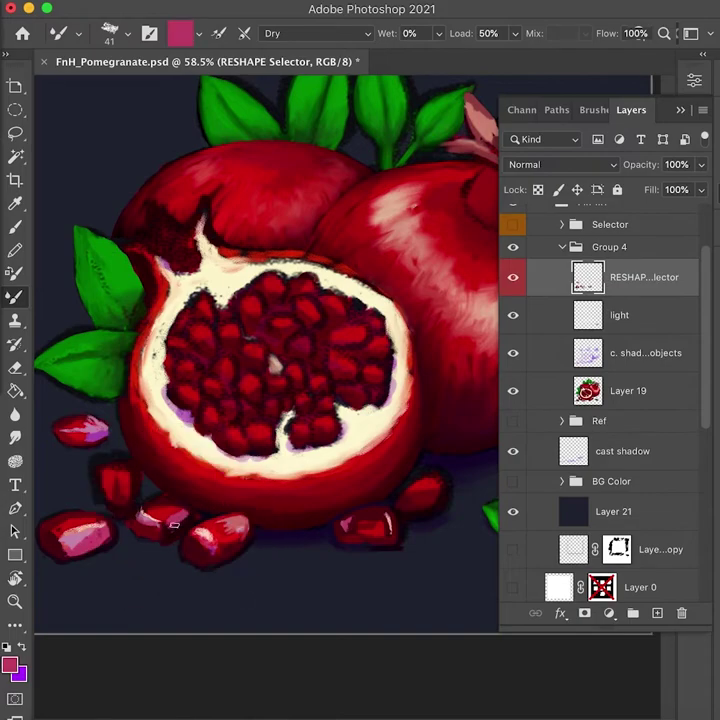
alt+click(205, 514)
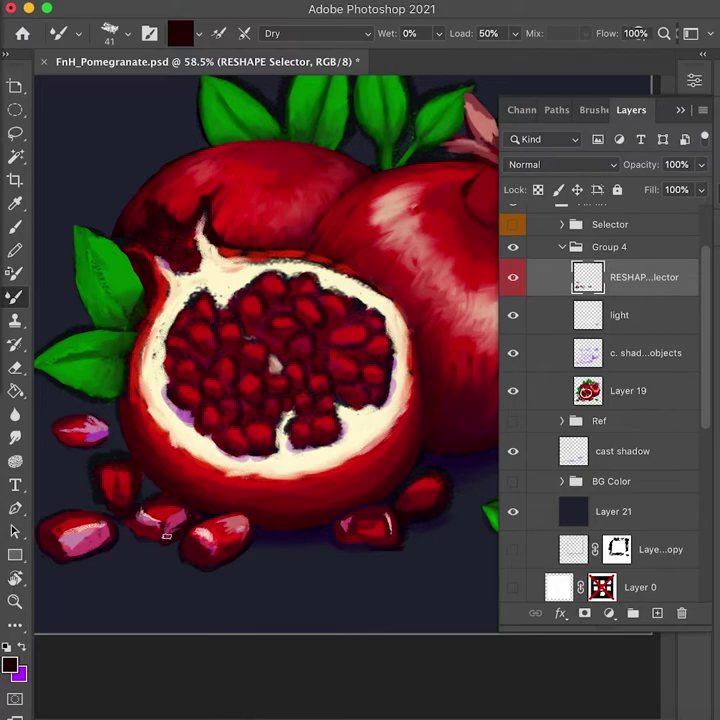
Step: Clean up the small kernel's outline all round with sampled background and neighbouring fruit colours, removing its dark fringe
alt+click(137, 504)
alt+click(127, 515)
mouse_move(126, 517)
mouse_down()
mouse_move(164, 537)
mouse_move(198, 498)
mouse_up()
alt+click(133, 508)
drag(133, 508, 150, 546)
alt+click(157, 489)
alt+click(177, 490)
alt+click(190, 511)
alt+click(201, 515)
alt+click(147, 543)
alt+click(135, 557)
drag(129, 543, 156, 544)
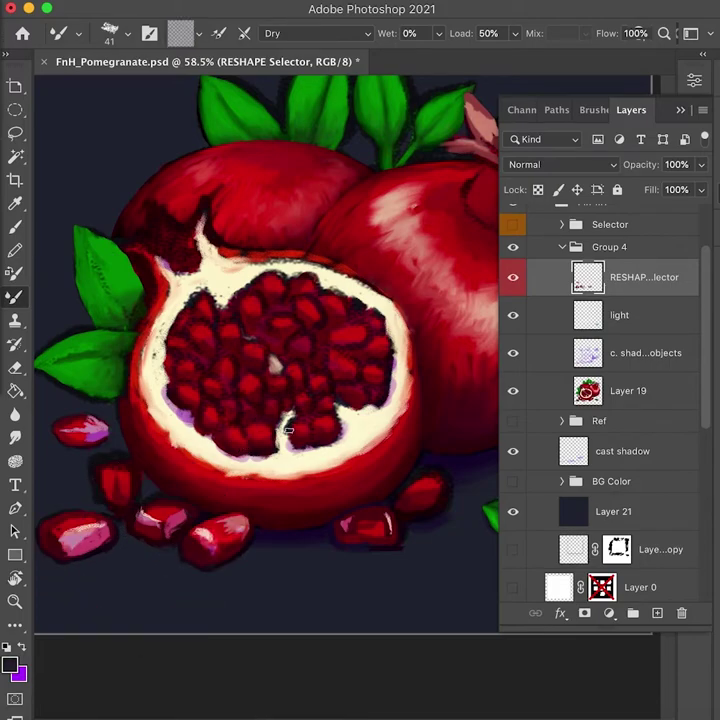
Step: Refine the small kernel's face and lower edge with sampled red, dark red, magenta and background colour
alt+click(172, 517)
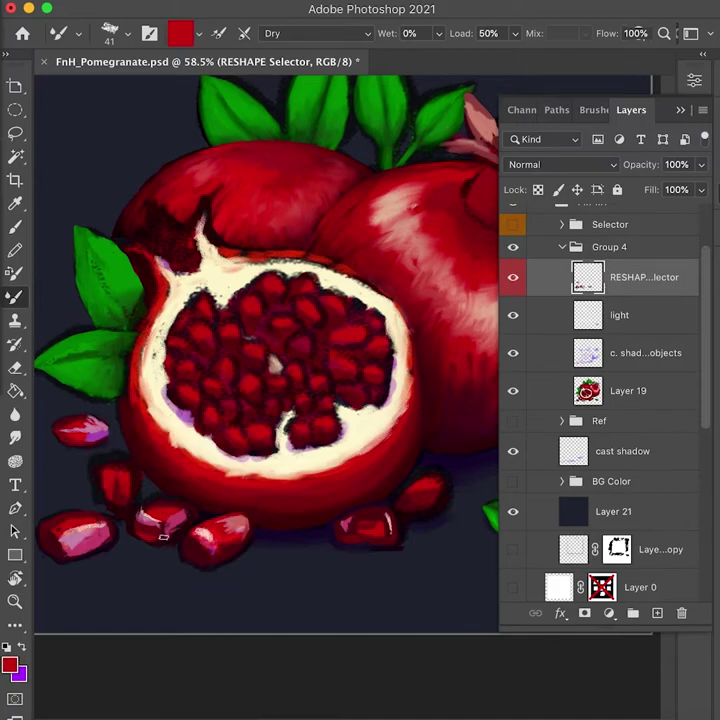
alt+click(217, 516)
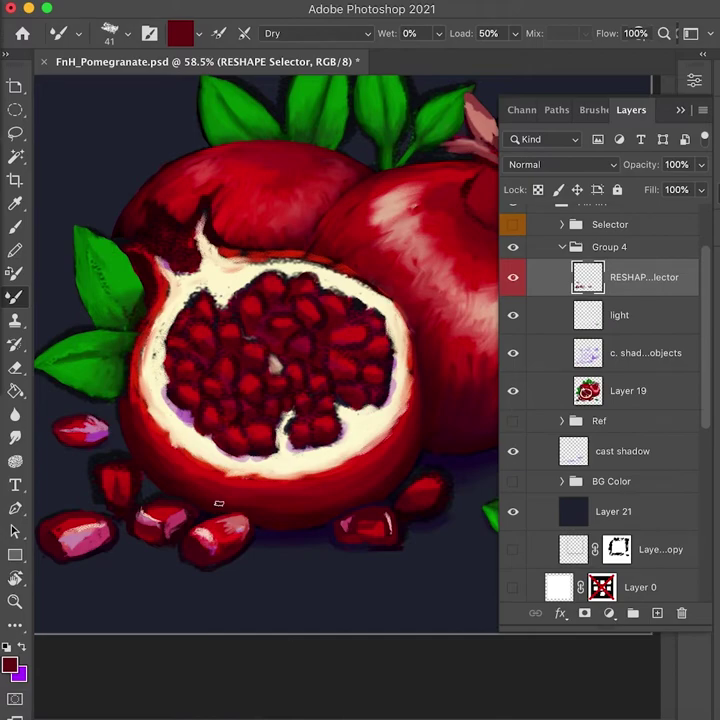
alt+click(150, 528)
alt+click(182, 518)
drag(326, 484, 318, 470)
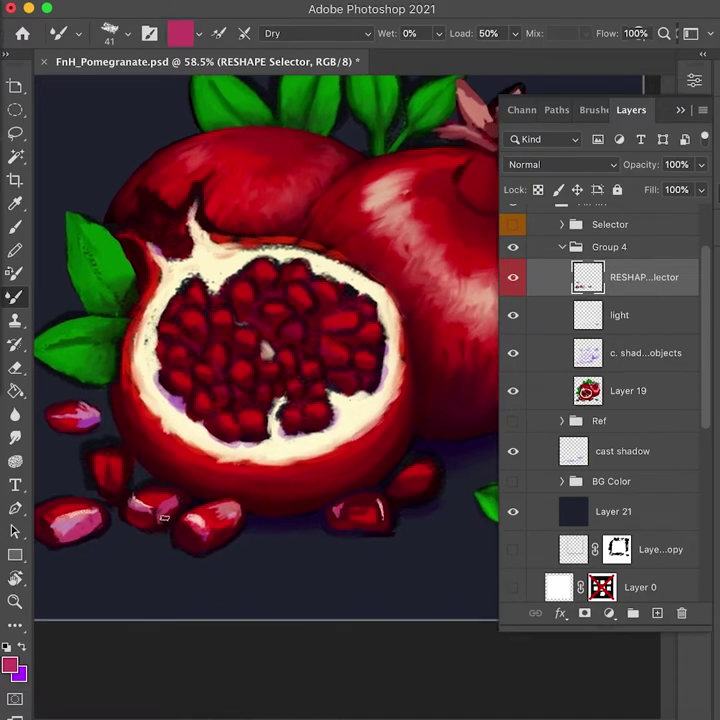
alt+click(170, 536)
drag(431, 556, 405, 554)
mouse_move(353, 521)
mouse_down()
mouse_move(401, 543)
mouse_move(445, 550)
mouse_up()
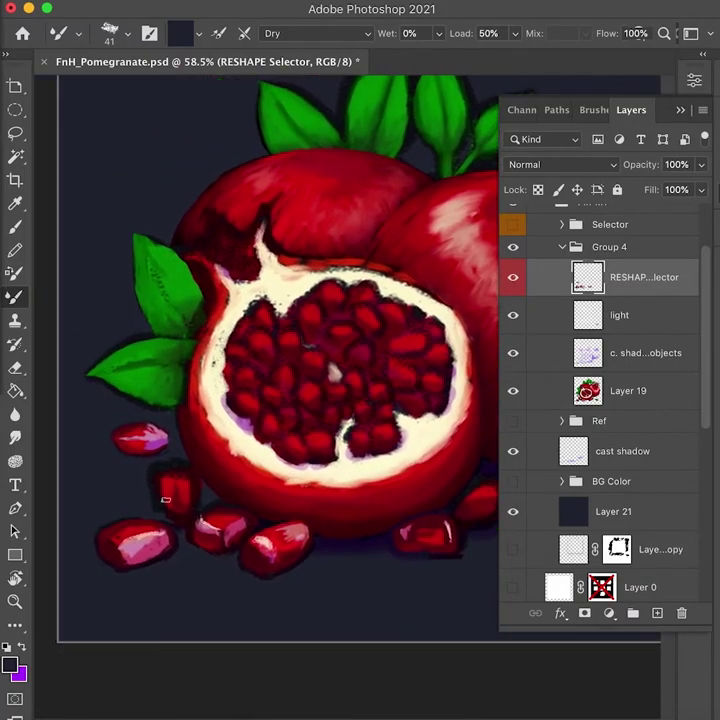
click(421, 718)
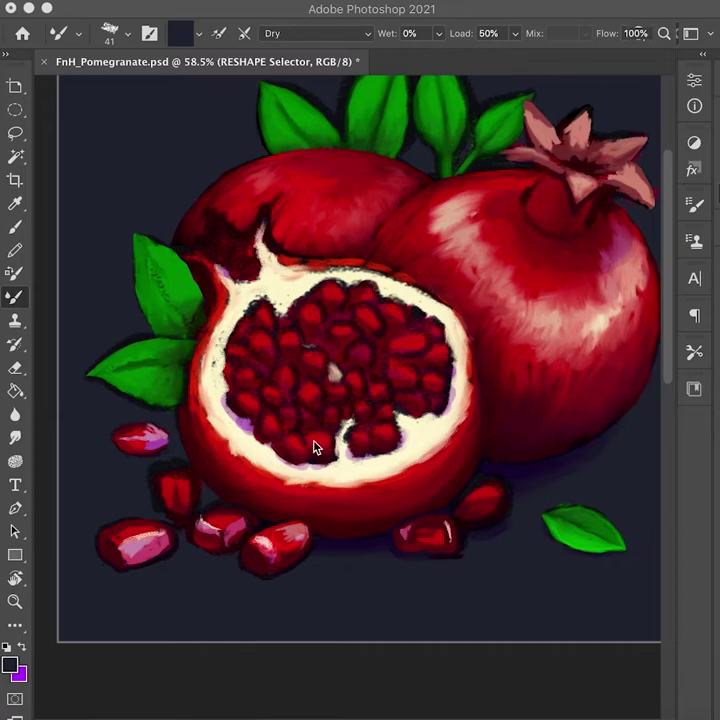
key(F7)
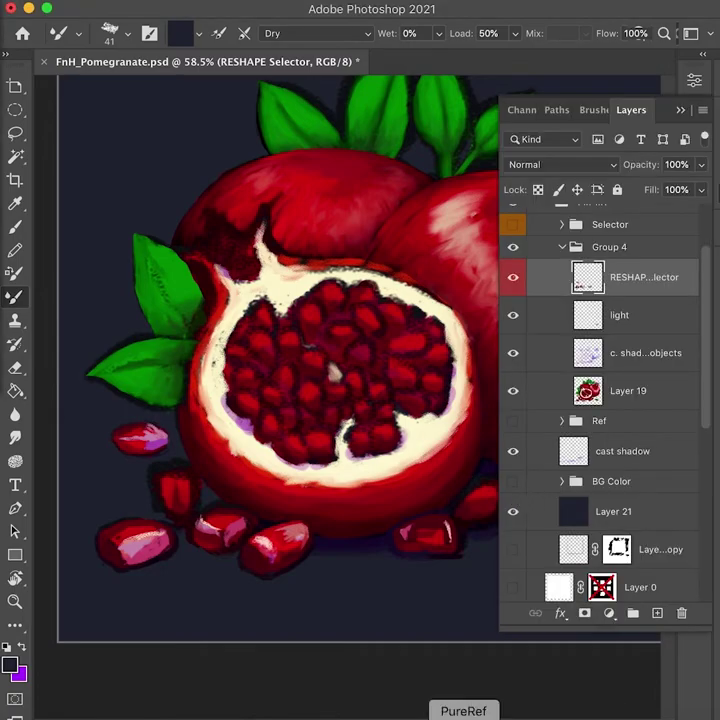
Step: Repaint the small kernel at the halved fruit's lower right with sampled reds and background colour, trying a cream stroke on its edge
mouse_move(383, 545)
mouse_down()
mouse_move(268, 555)
mouse_move(279, 576)
mouse_move(402, 532)
mouse_move(376, 537)
mouse_up()
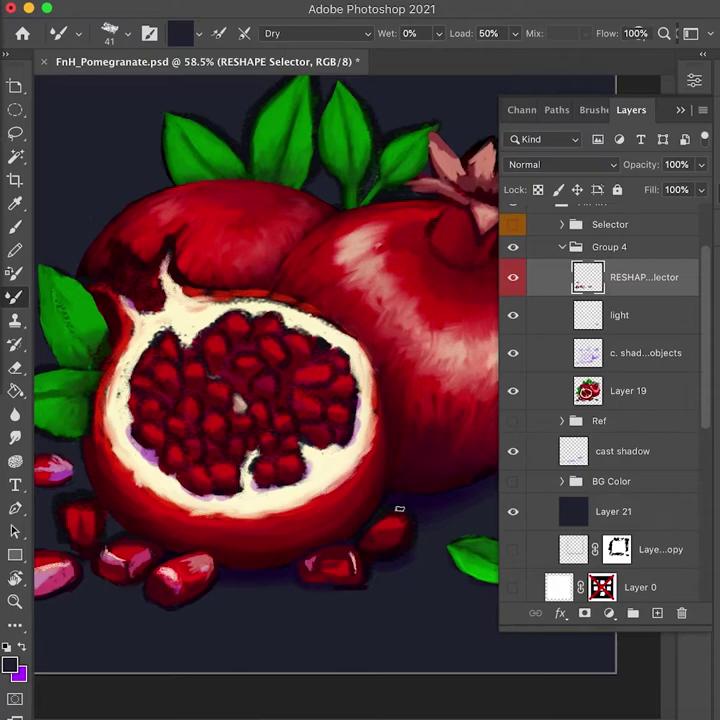
alt+click(391, 540)
alt+click(402, 518)
mouse_move(397, 543)
mouse_down()
mouse_move(341, 532)
mouse_move(384, 530)
mouse_move(417, 542)
mouse_up()
alt+click(335, 485)
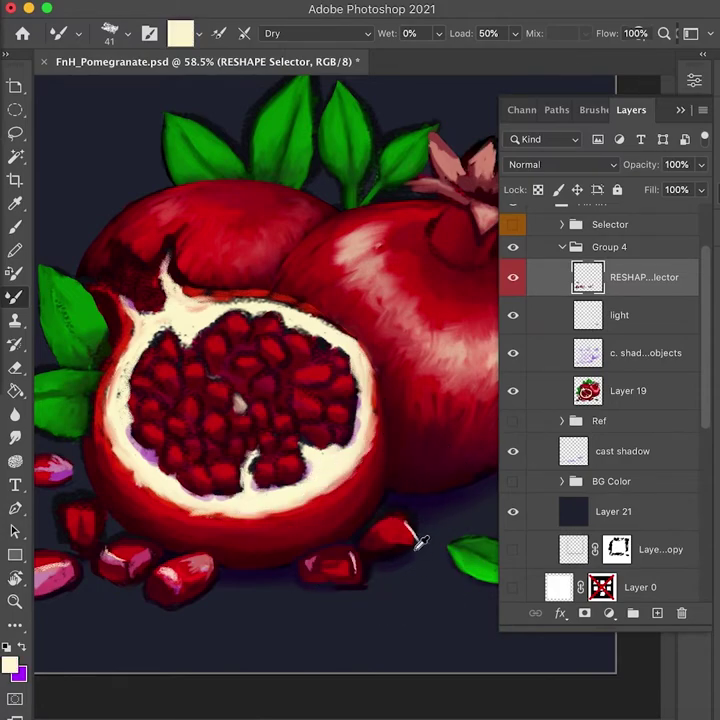
alt+click(414, 542)
mouse_move(399, 548)
mouse_down()
mouse_move(434, 550)
mouse_move(420, 557)
mouse_up()
alt+click(407, 551)
alt+click(405, 550)
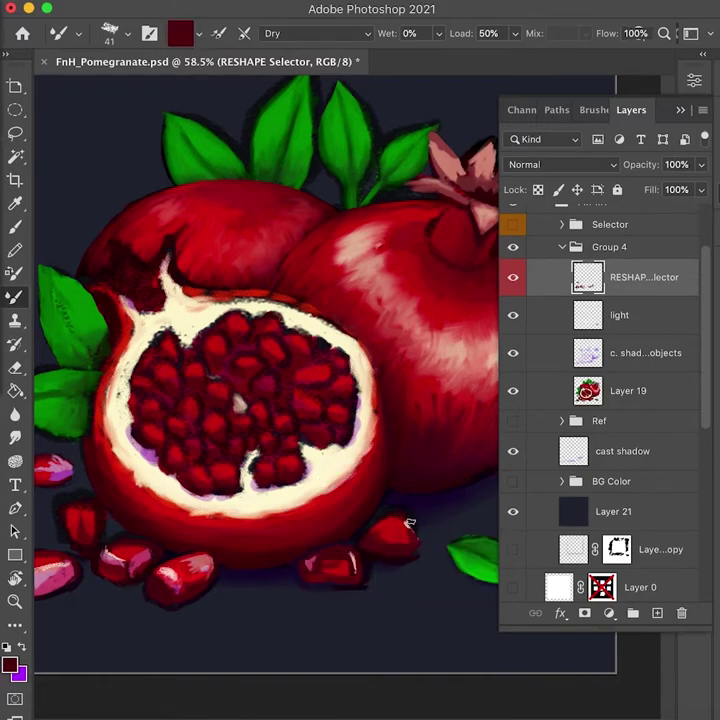
Step: Shape that kernel's right edge with sampled background, red and dark red, and add a thin cream highlight
alt+click(419, 525)
alt+click(415, 543)
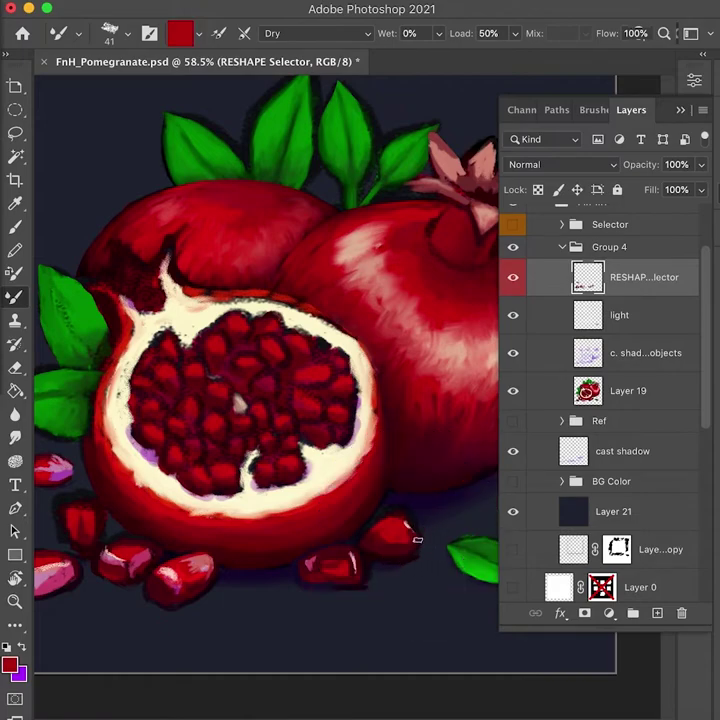
mouse_move(409, 553)
mouse_down()
mouse_move(395, 557)
mouse_move(428, 547)
mouse_move(422, 536)
mouse_up()
alt+click(398, 551)
alt+click(345, 470)
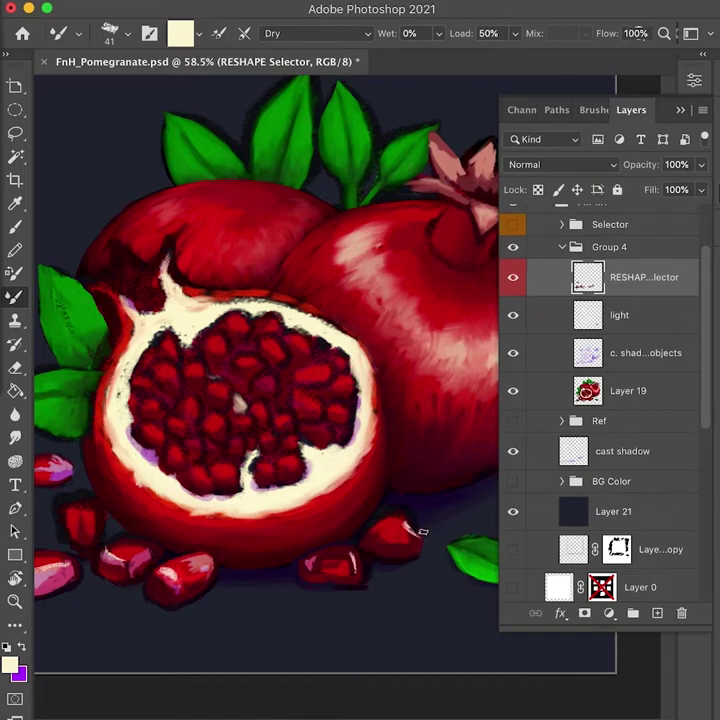
alt+click(432, 540)
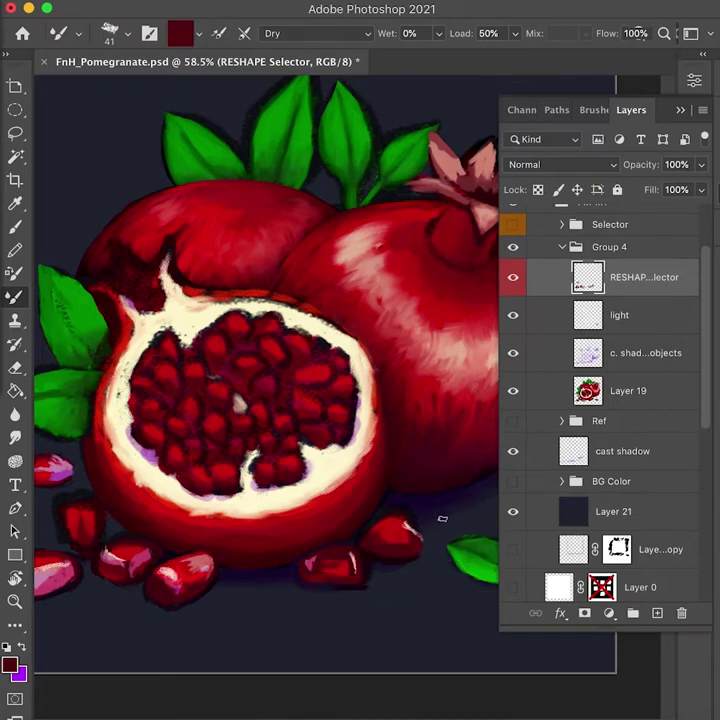
Step: Add sampled pink highlights to the same kernel's upper face and darken its upper-left edge with sampled dark red
alt+click(395, 548)
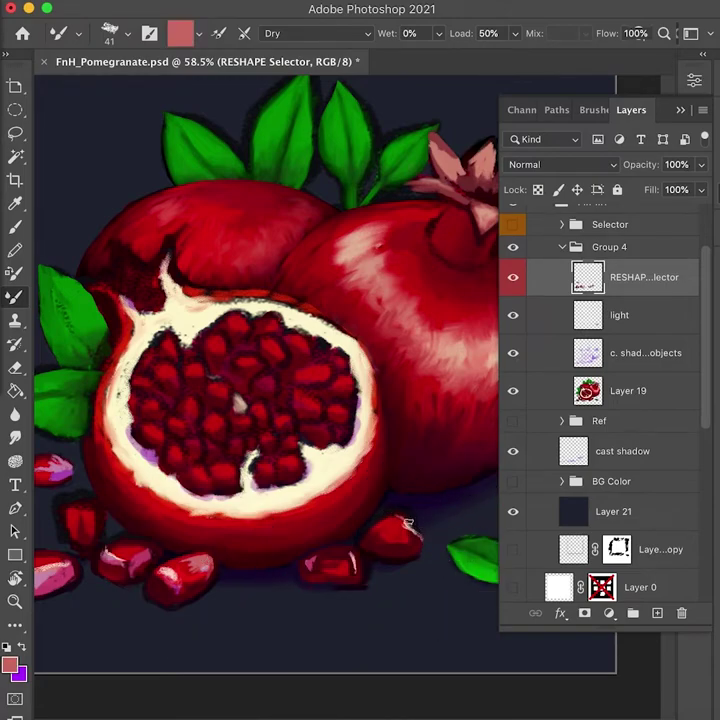
alt+click(404, 528)
alt+click(138, 528)
alt+click(389, 517)
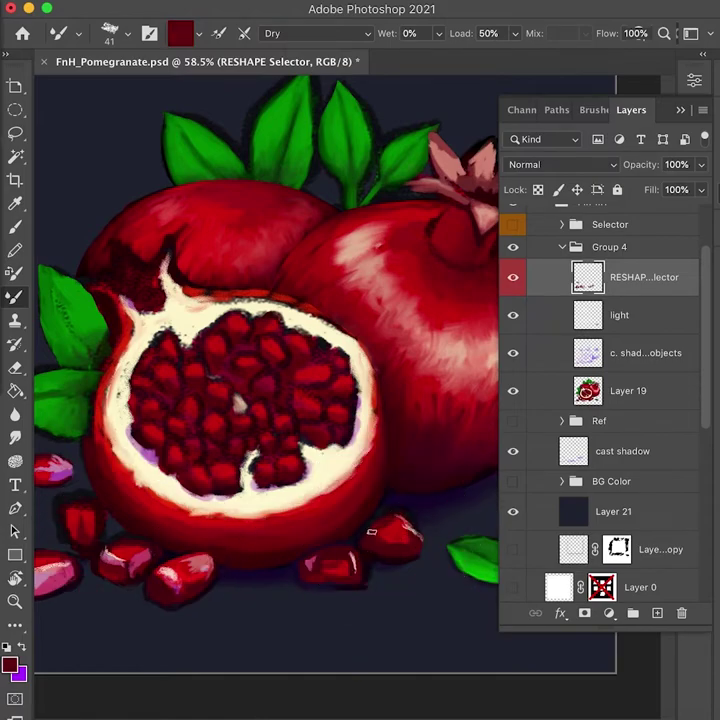
drag(384, 517, 378, 520)
alt+click(380, 525)
Step: Clean up the gaps and shadow around that kernel with sampled dark colours and touch up its face with sampled red
drag(363, 540, 363, 586)
alt+click(166, 593)
alt+click(466, 517)
alt+click(405, 512)
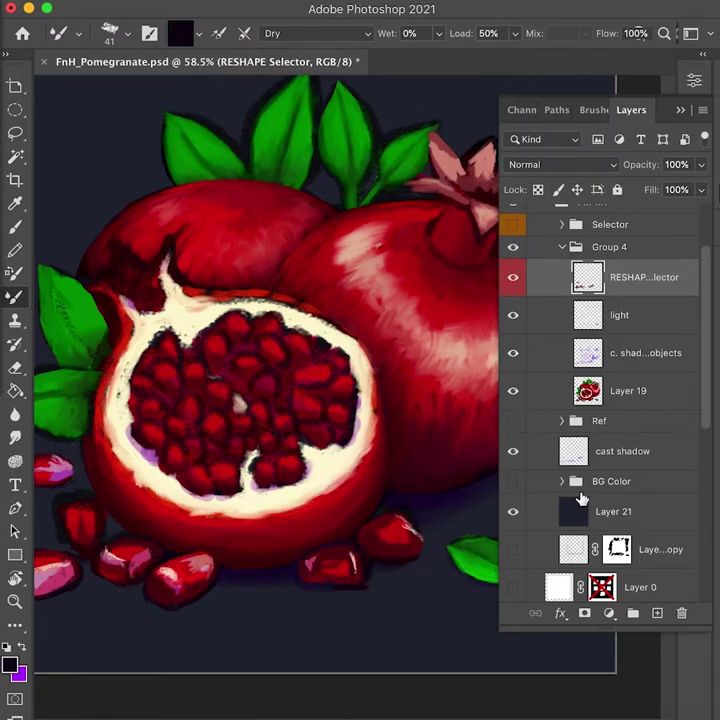
alt+click(411, 534)
alt+click(408, 531)
drag(345, 476, 422, 523)
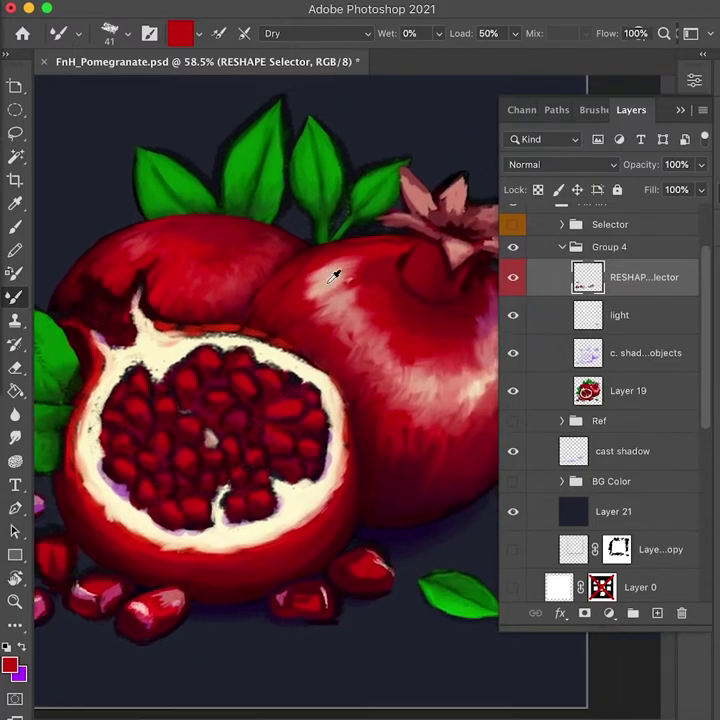
Step: Set the Mixer Brush to Very Wet at size 110 and blend sampled pinks and reds into the large pomegranate's upper-left highlight
click(300, 33)
click(335, 193)
alt+click(335, 260)
alt+click(350, 273)
alt+click(345, 275)
mouse_move(338, 271)
mouse_down()
mouse_move(310, 286)
mouse_move(308, 274)
mouse_up()
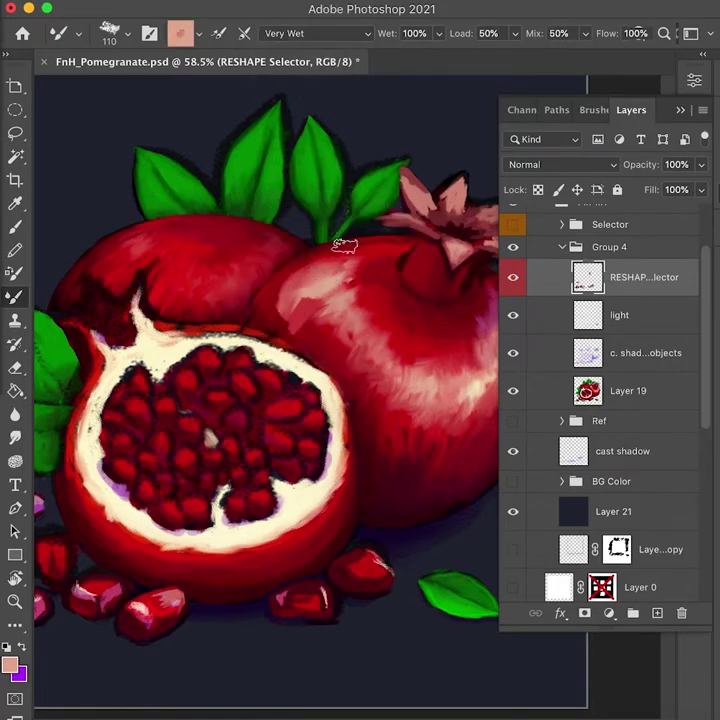
alt+click(366, 315)
mouse_move(362, 297)
mouse_down()
mouse_move(328, 299)
mouse_move(293, 322)
mouse_up()
alt+click(350, 308)
alt+click(314, 295)
alt+click(272, 290)
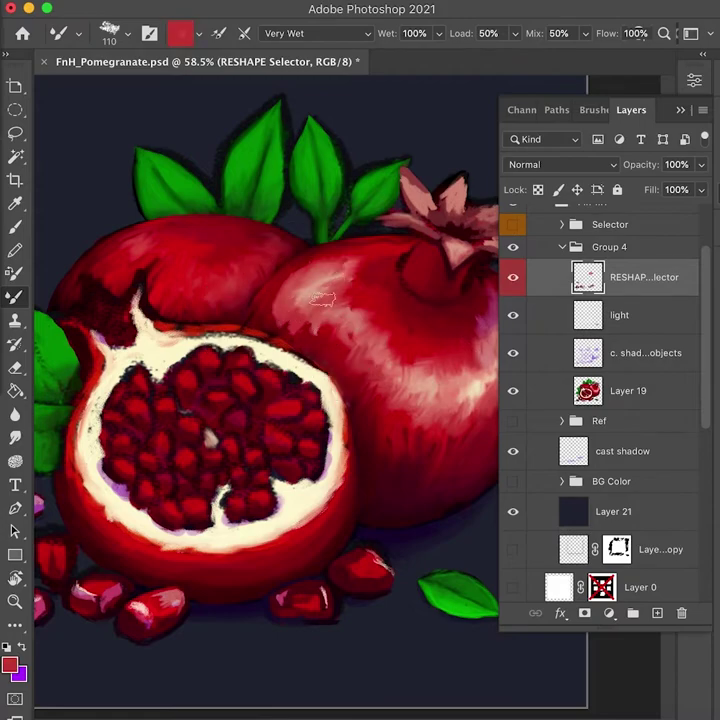
Step: Blend sampled red and pink strokes down the large pomegranate's left side beside the halved fruit
alt+click(398, 426)
drag(270, 300, 336, 350)
drag(376, 474, 307, 497)
alt+click(279, 336)
drag(251, 343, 308, 410)
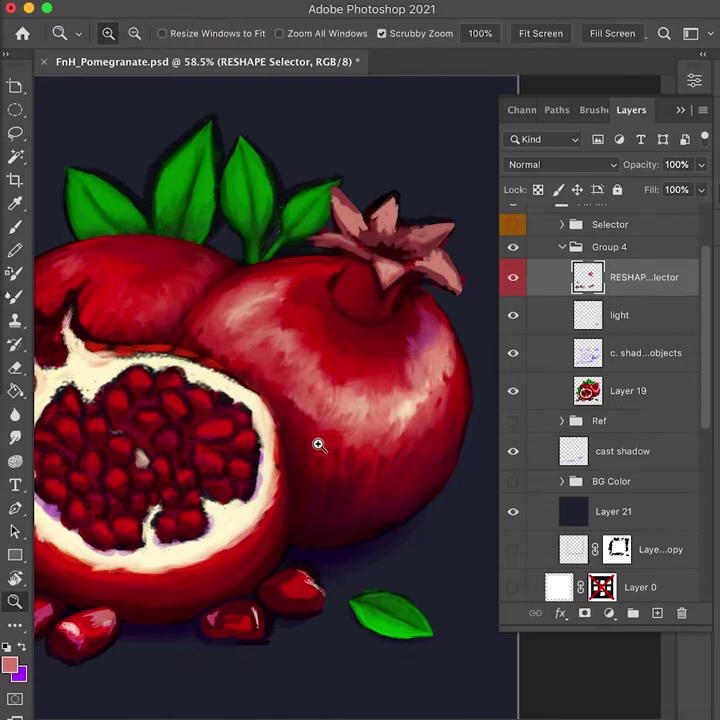
Step: Streak sampled red and dark red through the large pomegranate's middle and lower-left skin below the highlight
super+click(318, 440)
alt+click(294, 399)
drag(398, 398, 452, 451)
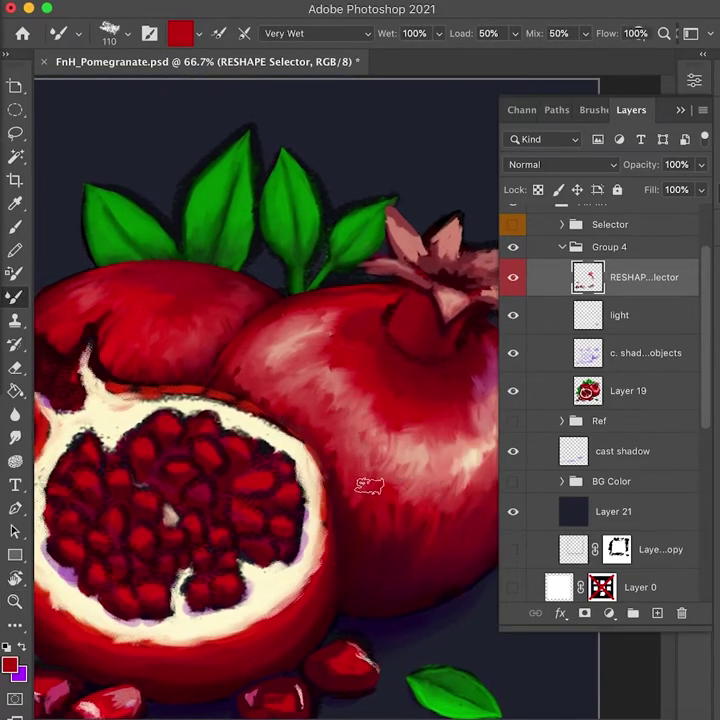
alt+click(391, 512)
drag(342, 487, 357, 531)
drag(399, 382, 407, 394)
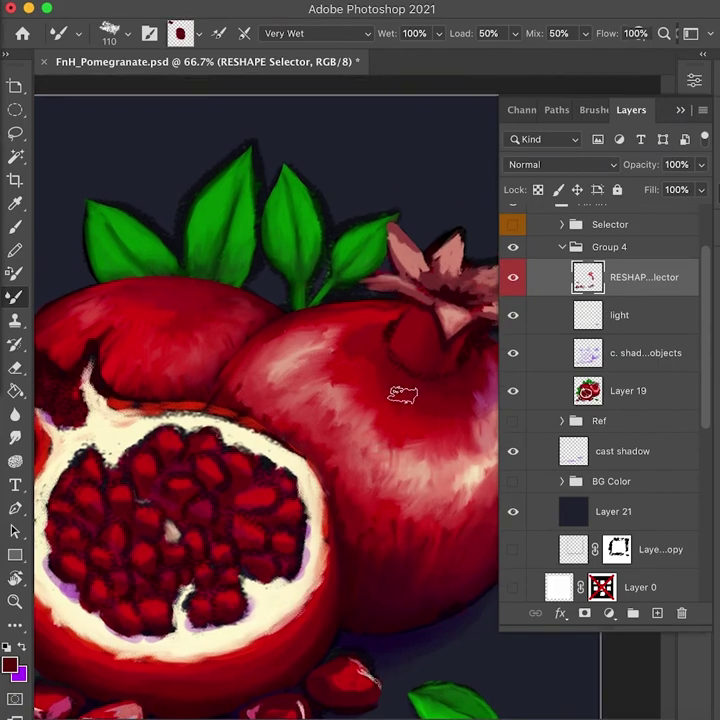
Step: Soften the large pomegranate's central highlight with sampled pinks, following the fruit's curve
alt+click(354, 383)
alt+click(372, 419)
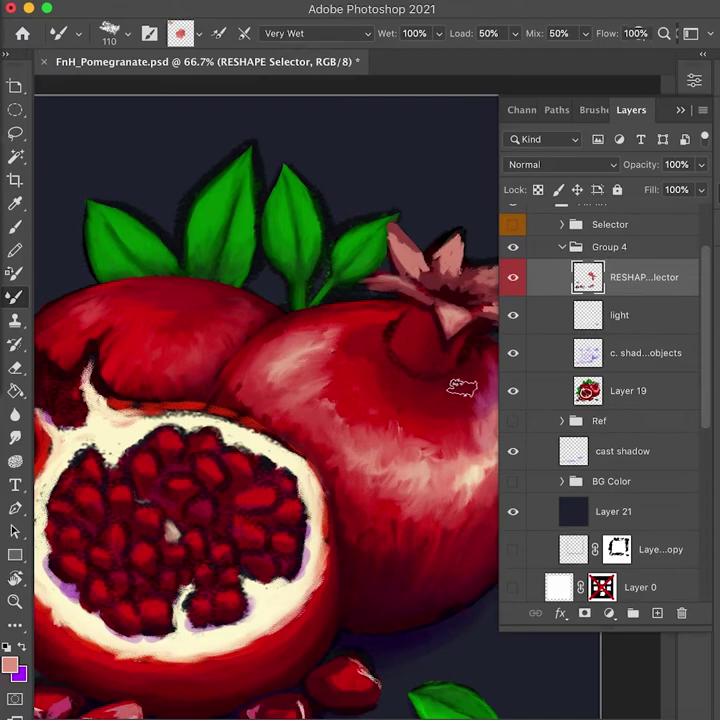
drag(423, 539, 323, 524)
drag(343, 460, 488, 314)
drag(415, 463, 408, 472)
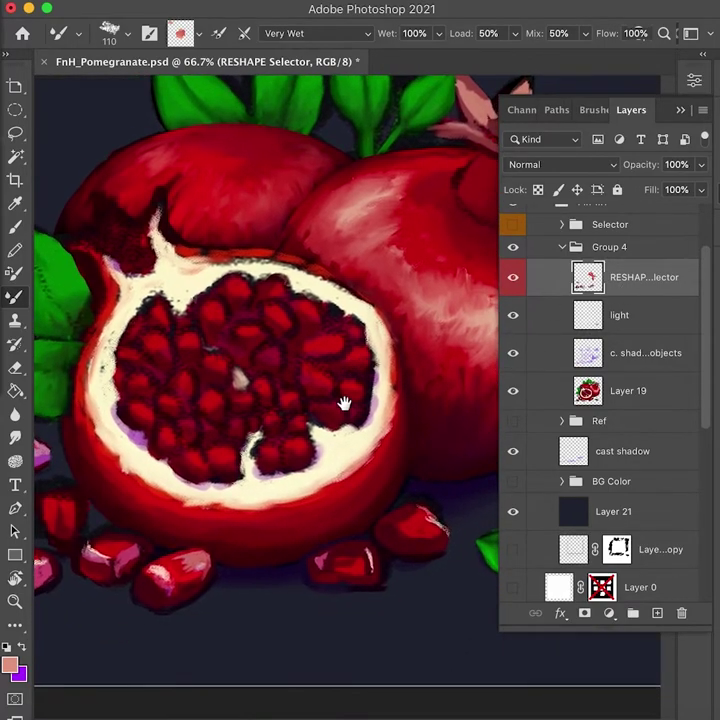
Step: Compare the RESHAPE Selector layer on and off, then lasso its new strokes on the large pomegranate
drag(357, 381, 247, 438)
click(517, 283)
click(518, 287)
key(l)
mouse_move(442, 394)
mouse_down()
mouse_move(194, 377)
mouse_move(400, 410)
mouse_up()
super+click(590, 284)
key(super+z)
right_click(301, 346)
click(376, 472)
key(super+z)
Step: Cut the selected strokes to a new layer, place it directly above Layer 19 and clip it to that layer
right_click(319, 372)
click(372, 509)
mouse_move(660, 285)
mouse_down()
mouse_move(661, 416)
mouse_move(655, 412)
mouse_up()
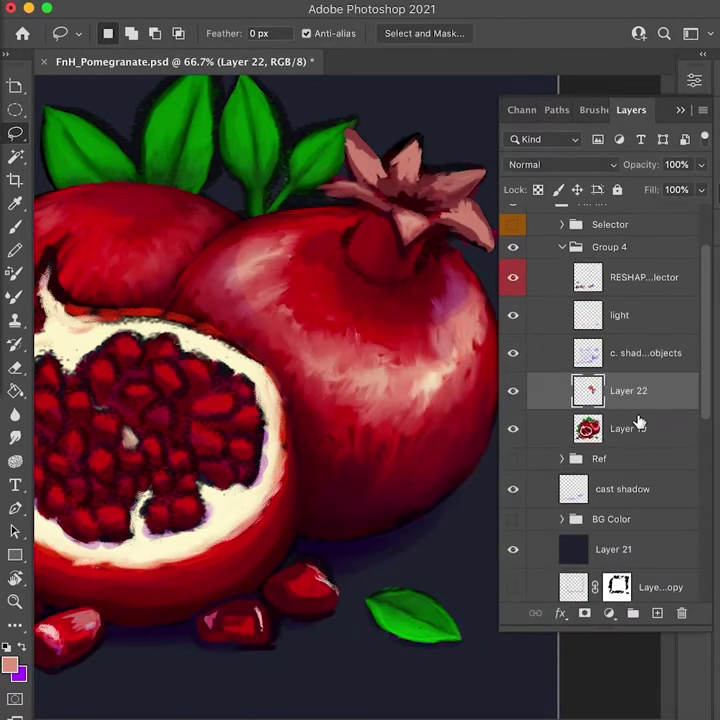
alt+click(516, 408)
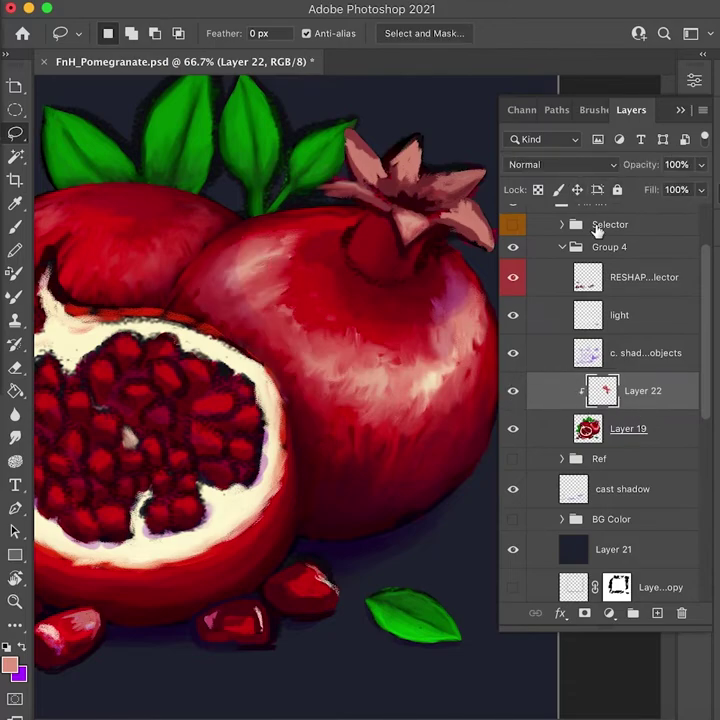
Step: Try Soft Light on Layer 22 with opacity at 80%, return it to Normal, and compare the layer on and off
click(562, 164)
click(557, 370)
drag(652, 165, 638, 167)
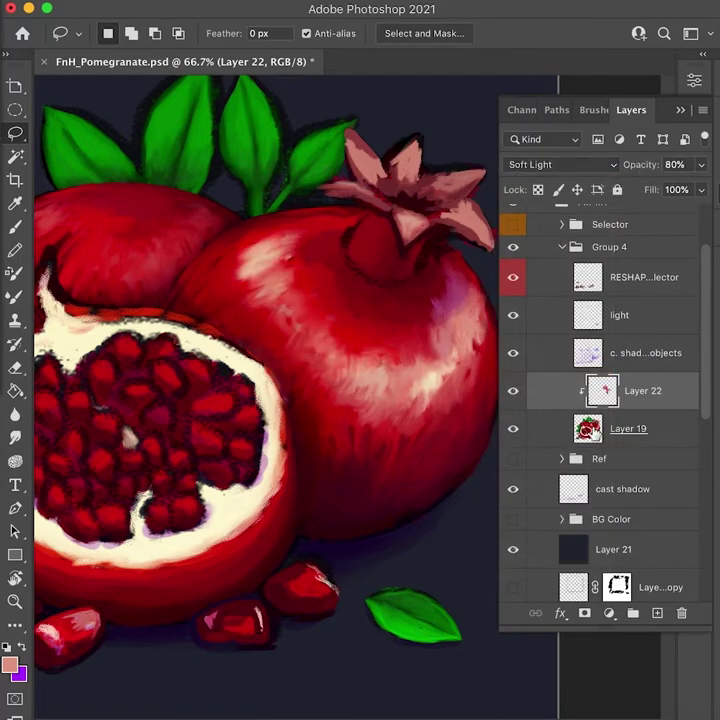
click(603, 172)
click(546, 8)
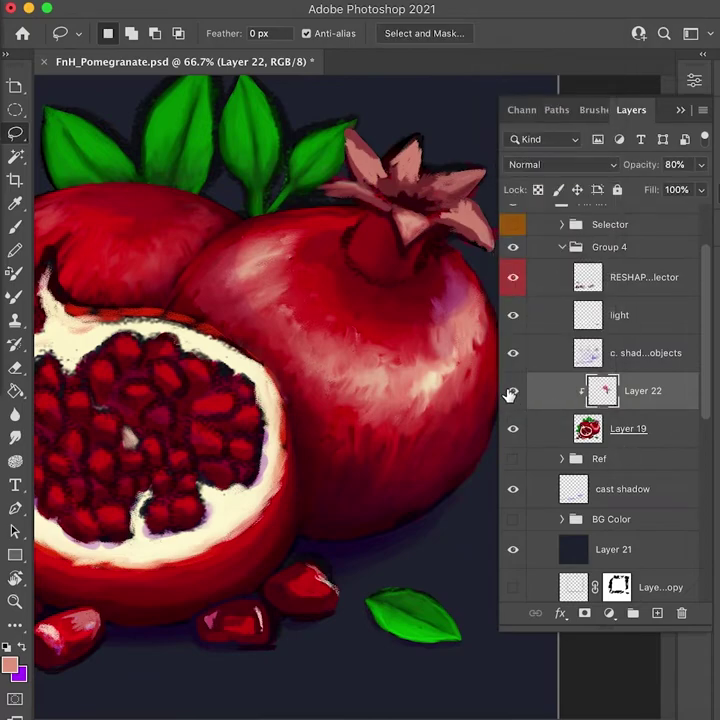
click(508, 396)
click(511, 394)
Step: Keep Layer 22 on Normal blending, compare it on and off, and merge it with Layer 19
click(530, 356)
key(e)
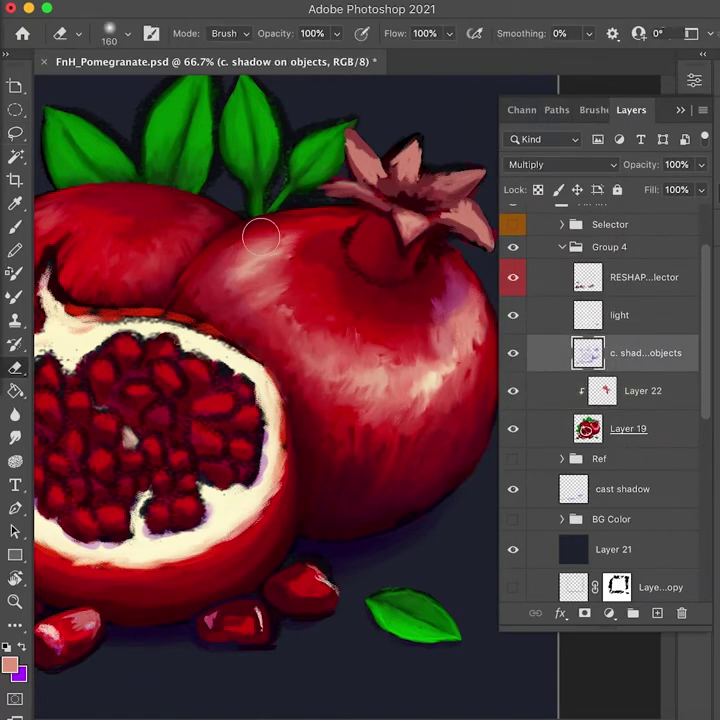
click(520, 393)
click(560, 164)
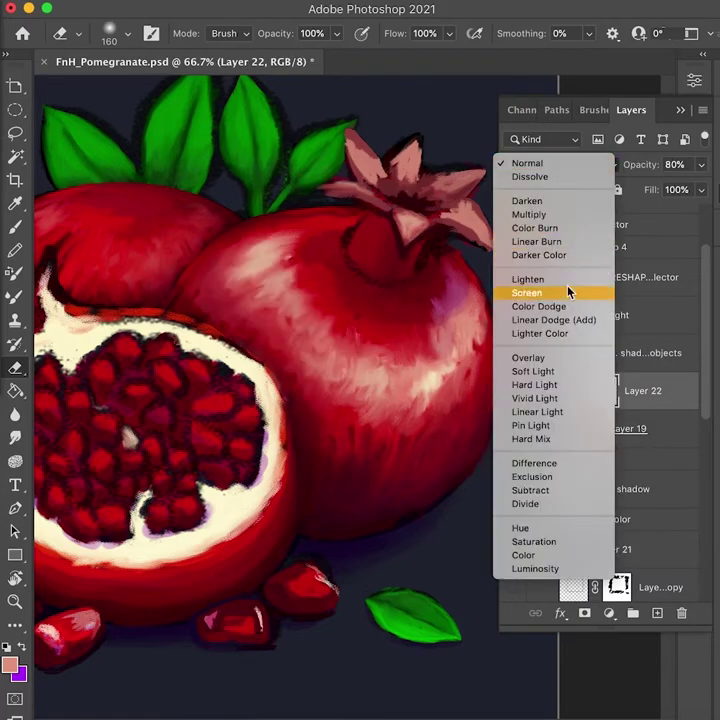
click(528, 163)
click(514, 389)
click(513, 388)
shift+click(668, 428)
key(super+e)
Step: Broaden the loose kernel under the halved fruit's left side with sampled red on the RESHAPE Selector layer, using Mixer Brush size 71
drag(248, 467, 386, 424)
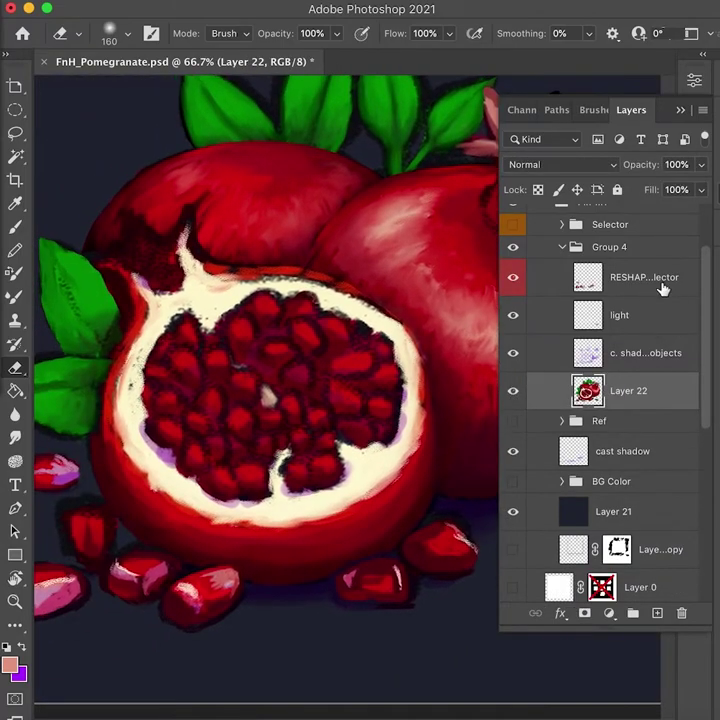
drag(312, 552, 416, 558)
click(643, 277)
key(b)
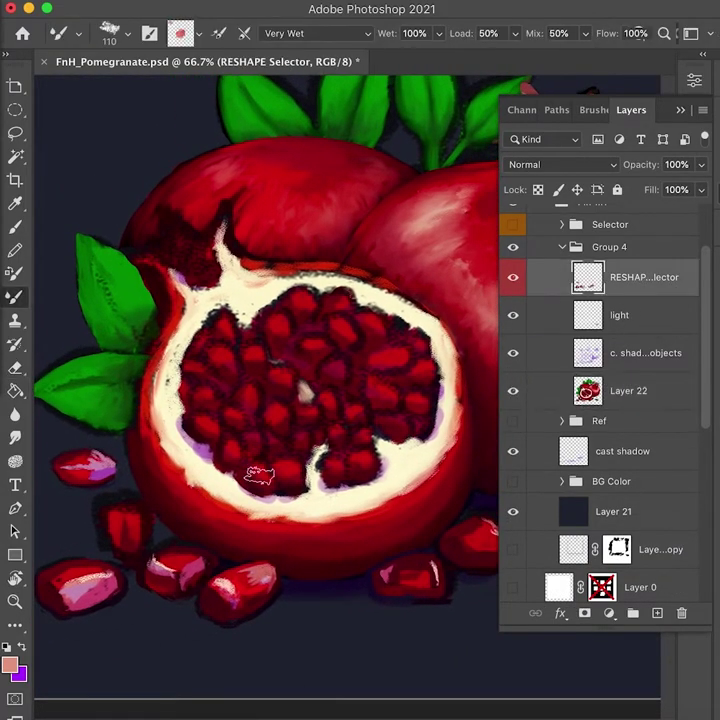
key(super+Tab)
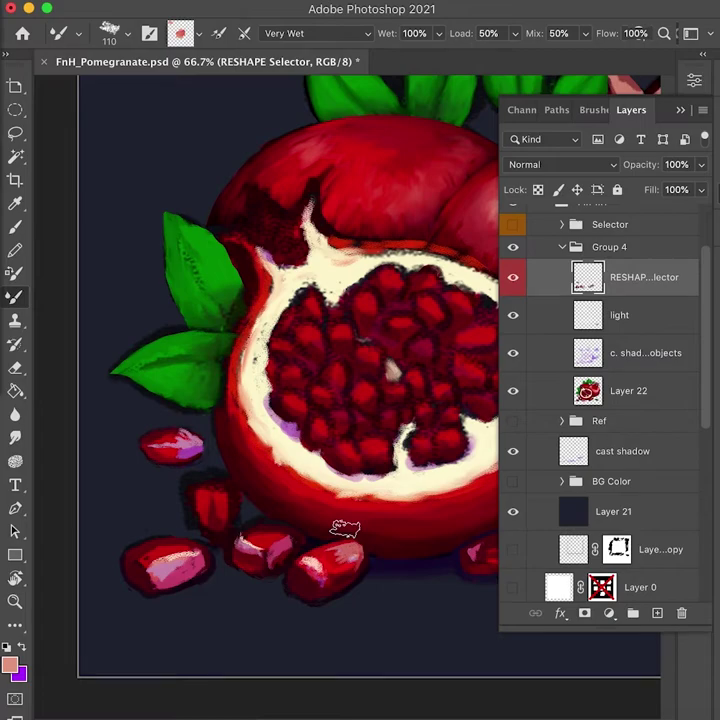
alt+click(183, 507)
drag(184, 508, 207, 511)
mouse_move(207, 513)
mouse_down()
mouse_move(255, 502)
mouse_move(220, 520)
mouse_move(182, 516)
mouse_up()
key(bracketright)
key(bracketright)
key(bracketright)
key(bracketright)
key(bracketright)
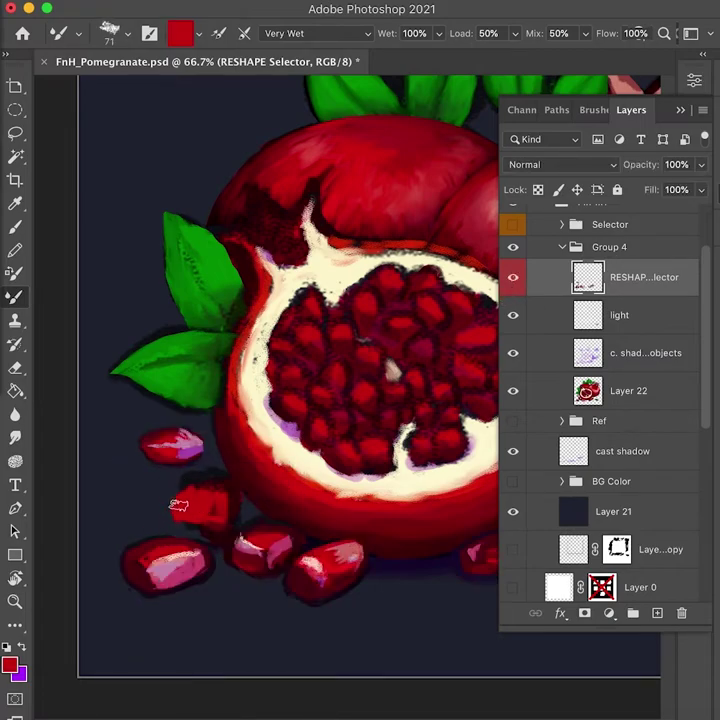
Step: Carve that kernel's outline with sampled background and dark colours, set the brush to Dry, and add a dark purple shadow
alt+click(217, 482)
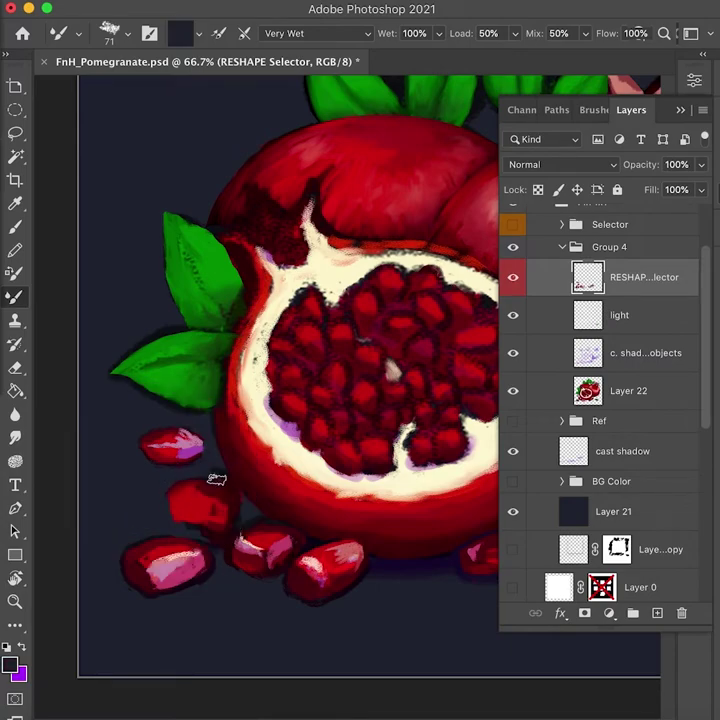
alt+click(190, 508)
alt+click(240, 515)
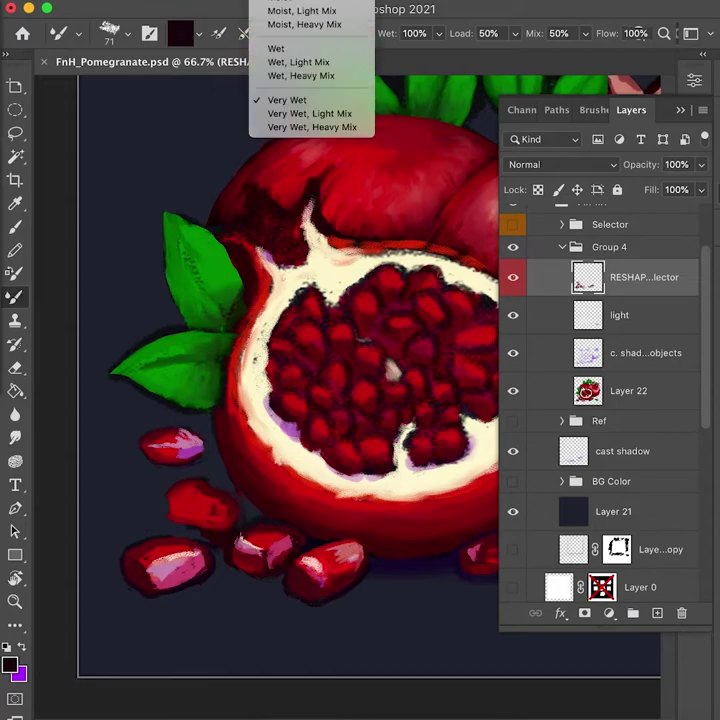
click(305, 32)
alt+click(235, 518)
drag(208, 480, 240, 497)
key(super+z)
alt+click(406, 560)
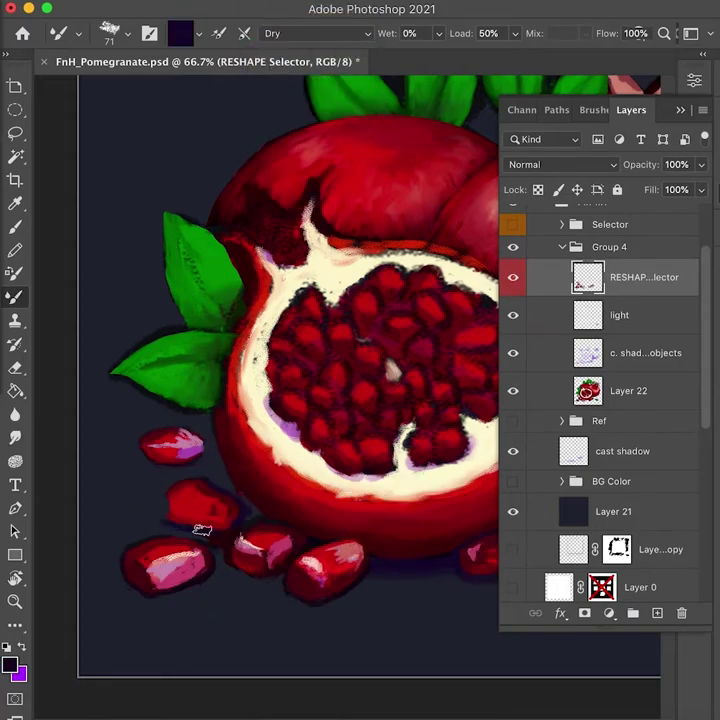
Step: Paint the reshaped kernel's upper face with sampled red, magenta and pink, and add a pale pink highlight on its left side
alt+click(206, 487)
alt+click(181, 498)
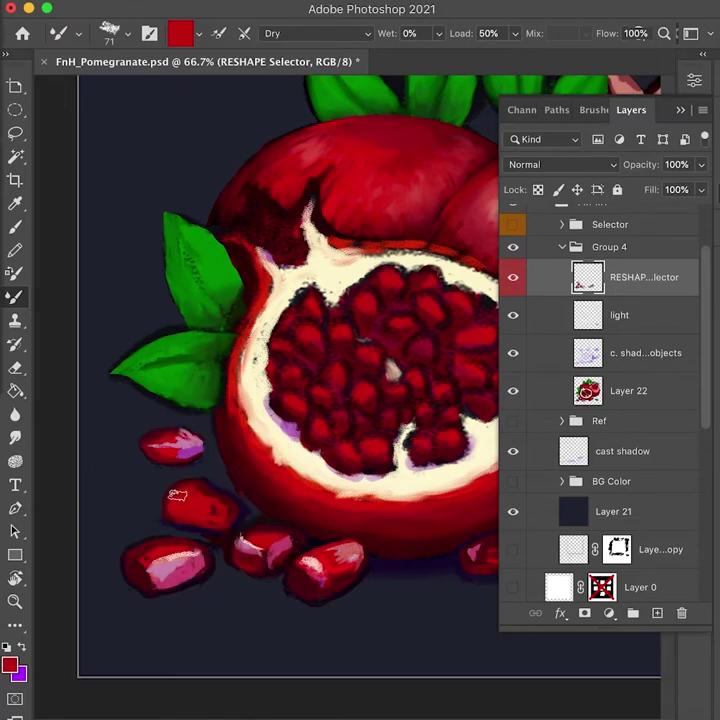
alt+click(196, 498)
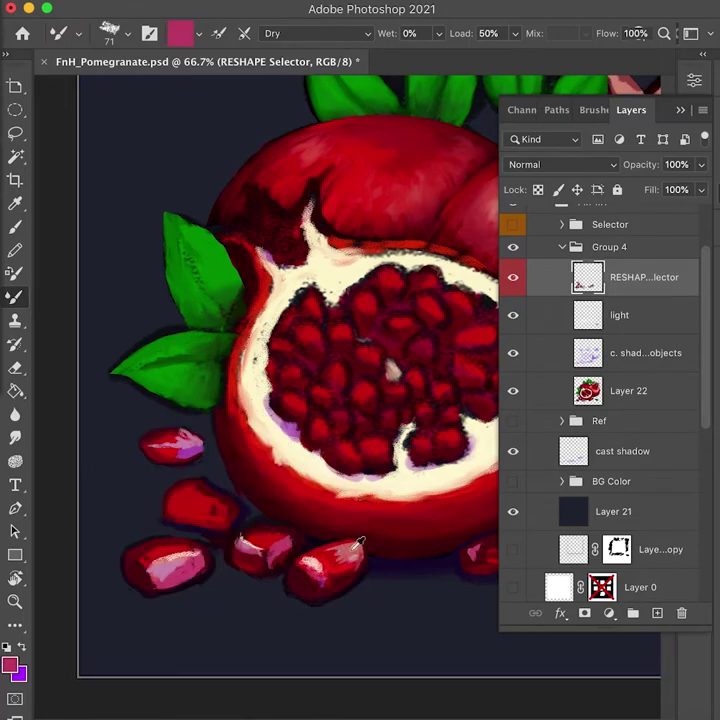
alt+click(208, 505)
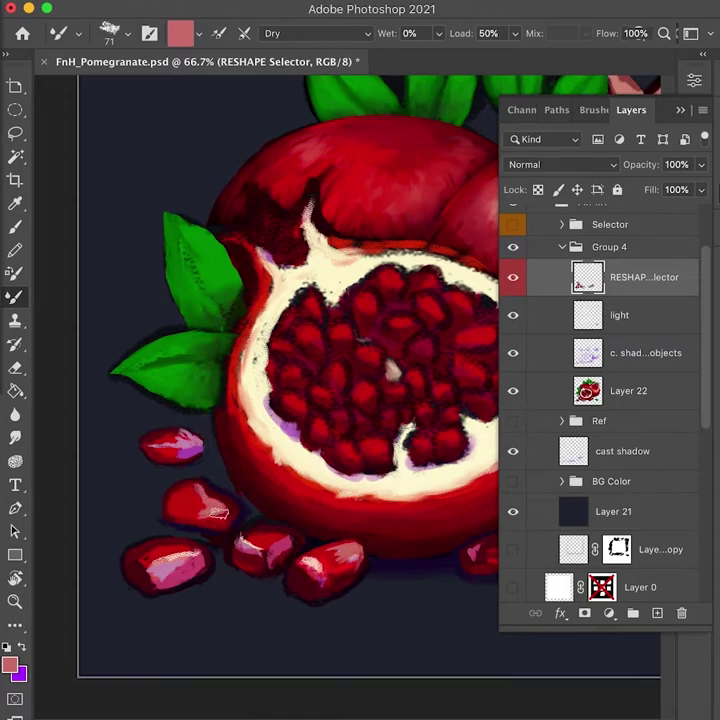
alt+click(178, 503)
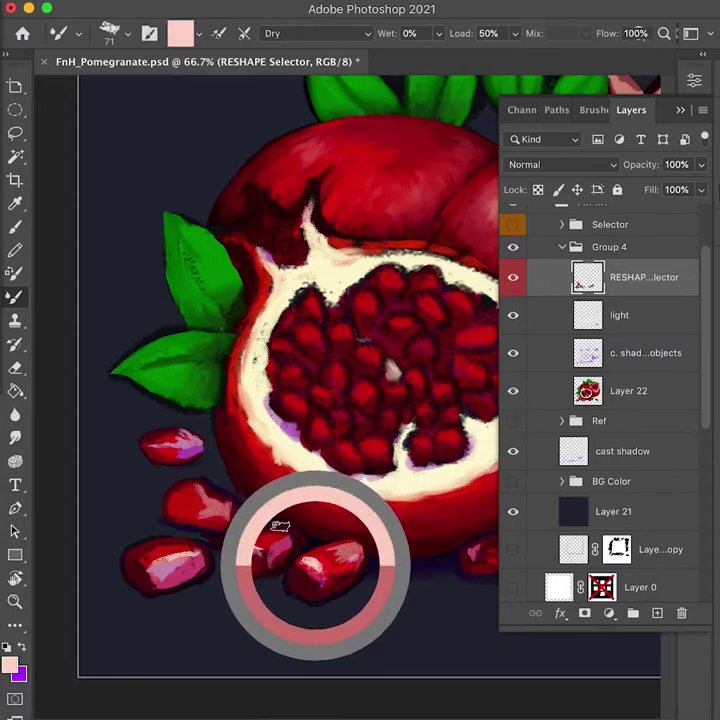
alt+click(219, 486)
drag(203, 501, 188, 500)
Step: Refine that kernel's edges with sampled dark red, red and dark purple, using Mixer Brush size 50
alt+click(188, 483)
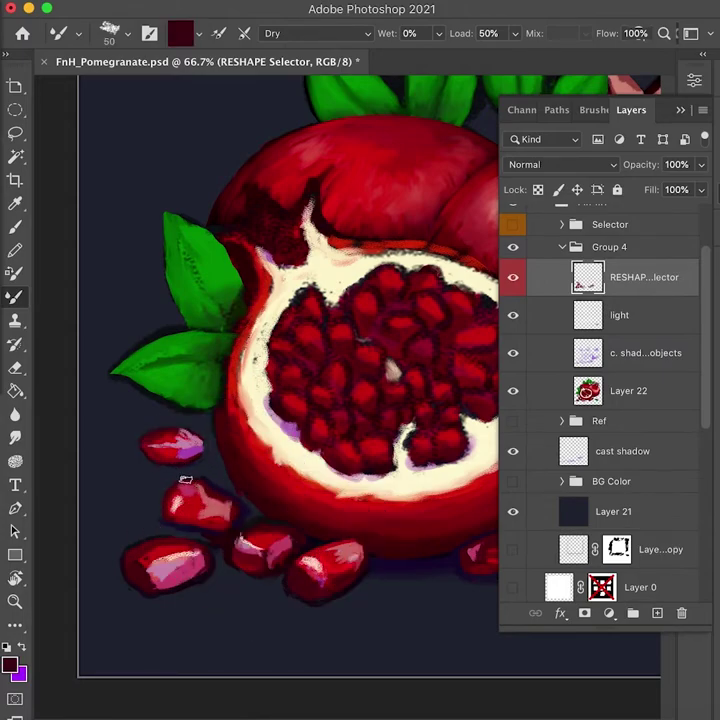
alt+click(297, 566)
alt+click(189, 525)
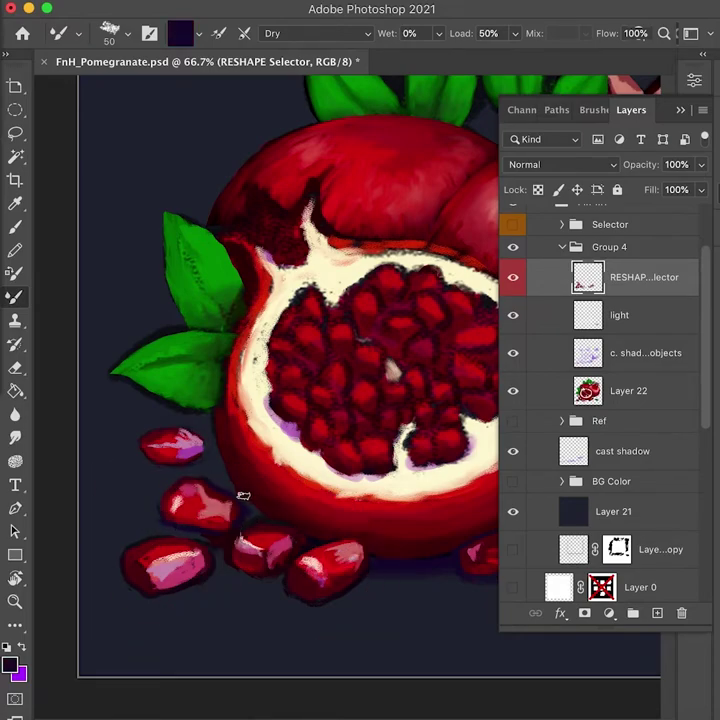
alt+click(185, 522)
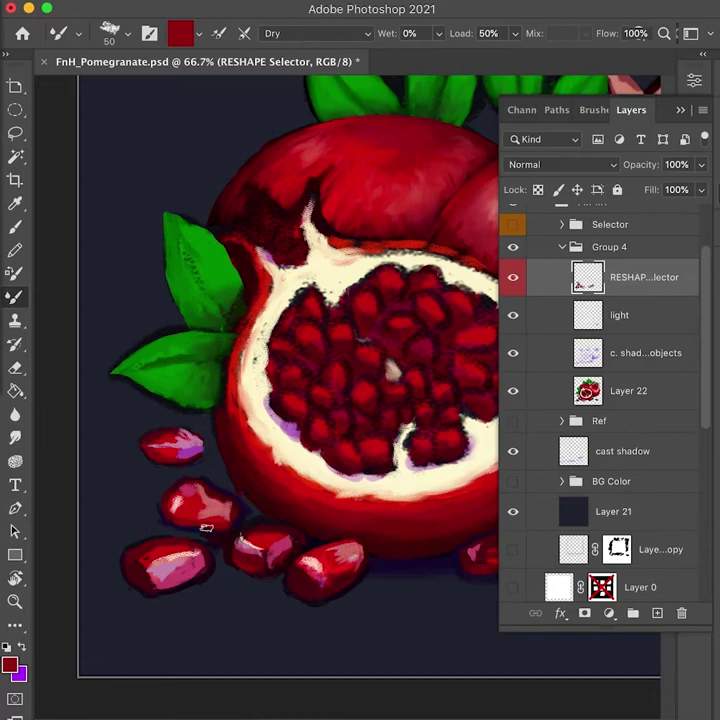
alt+click(241, 522)
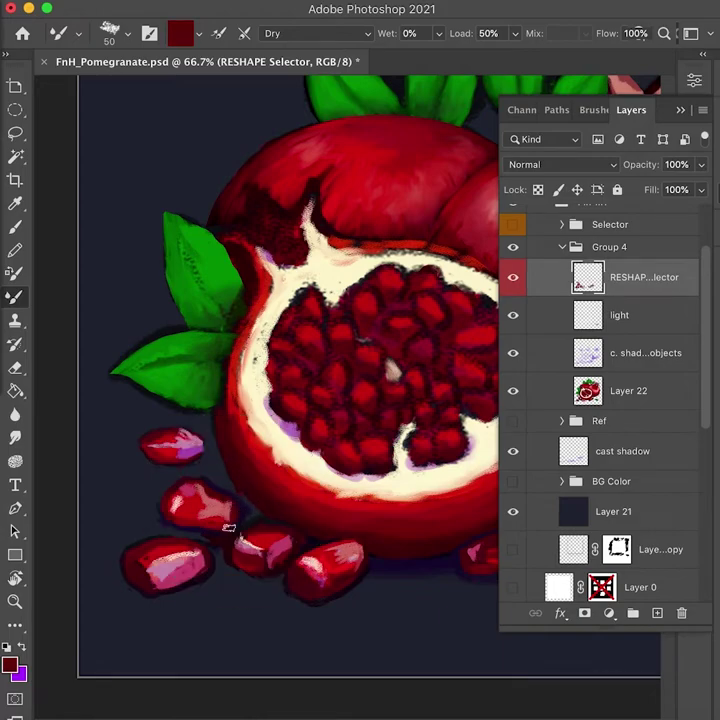
alt+click(223, 515)
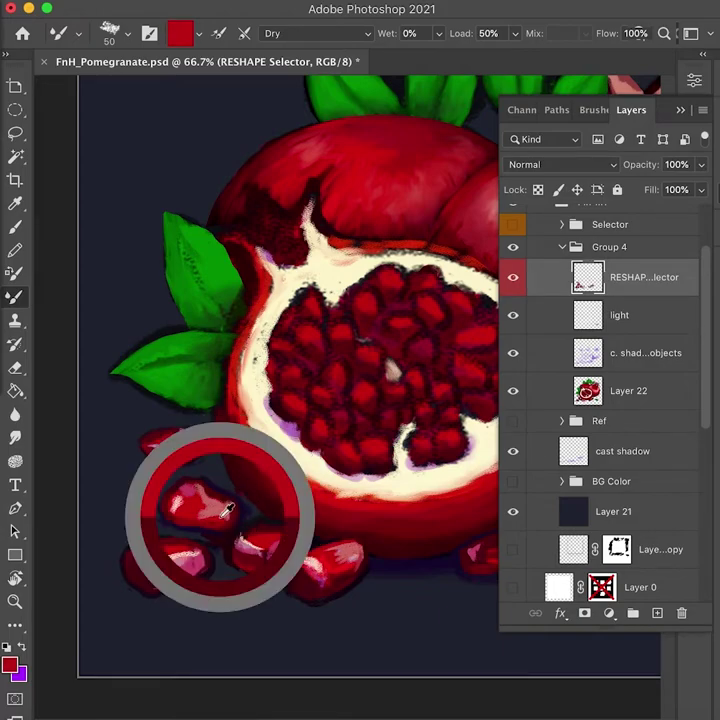
scroll(248, 530, up, 2)
alt+click(190, 573)
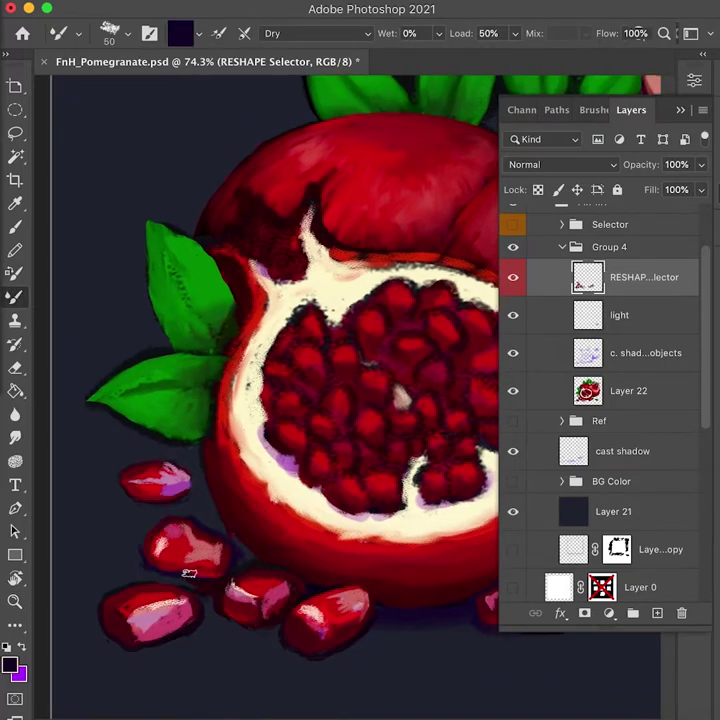
Step: Try sampled pink and magenta strokes on the kernel's right end and undo the last stroke
drag(396, 603, 249, 517)
alt+click(187, 526)
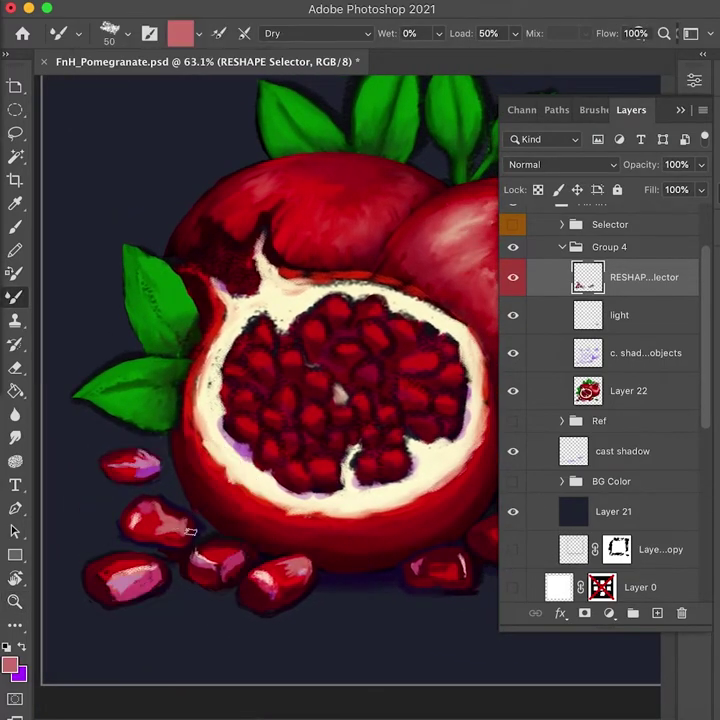
alt+click(248, 550)
mouse_move(199, 541)
mouse_down()
mouse_move(253, 564)
mouse_move(188, 523)
mouse_up()
alt+click(248, 575)
key(super+z)
Step: Model the kernel's right end with sampled magenta, red and dark red, and deepen its lower edge with dark purple
alt+click(192, 520)
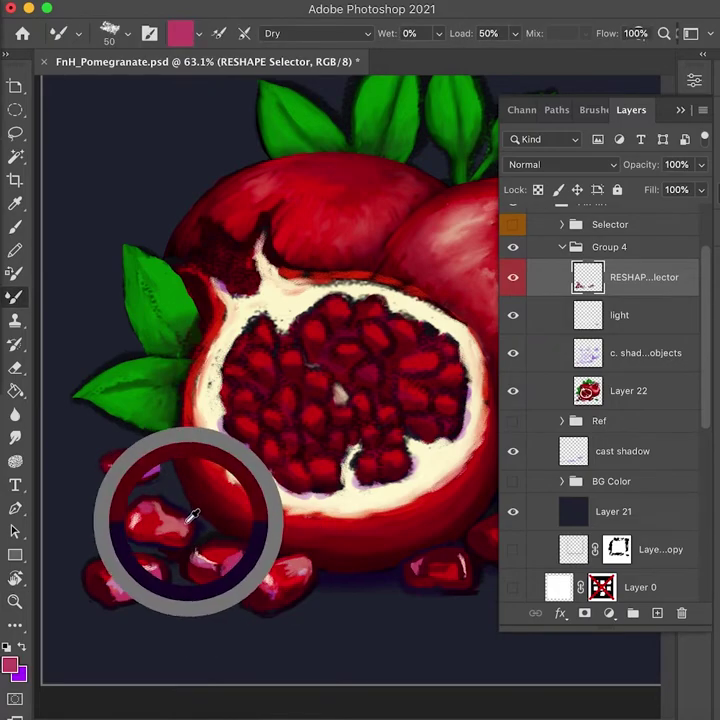
alt+click(190, 536)
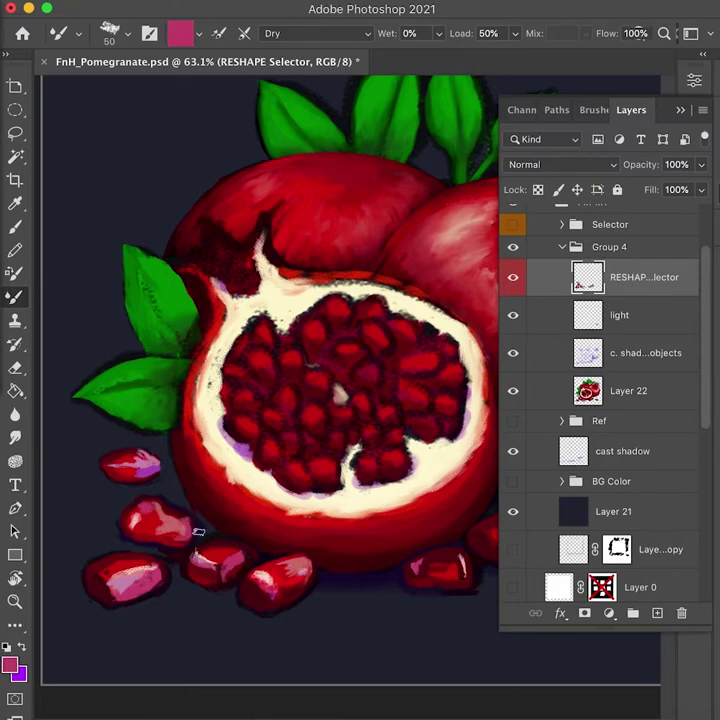
alt+click(172, 528)
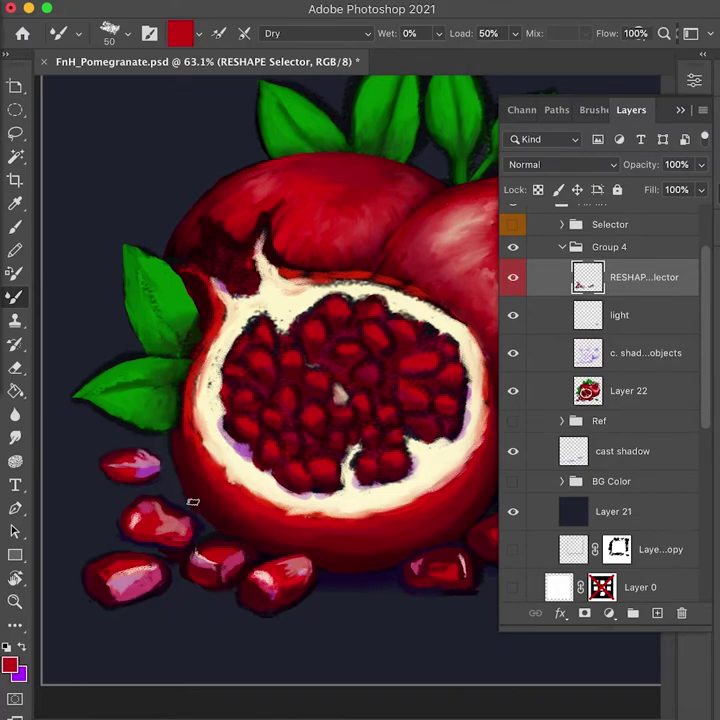
alt+click(191, 546)
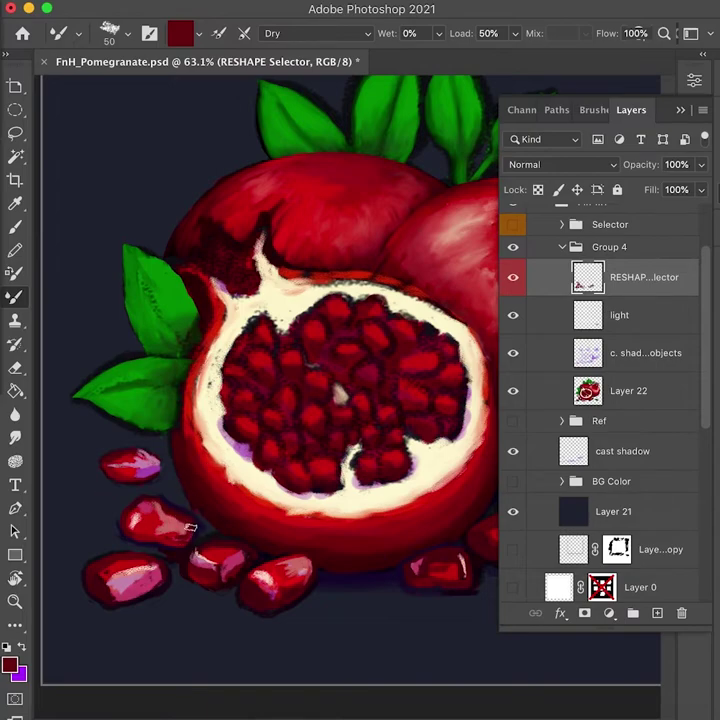
drag(437, 577, 413, 578)
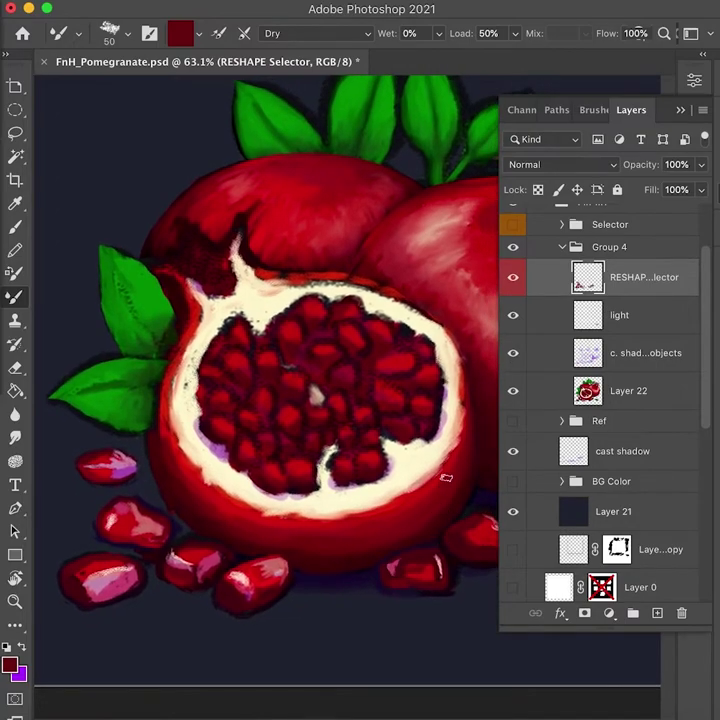
scroll(337, 591, down, 2)
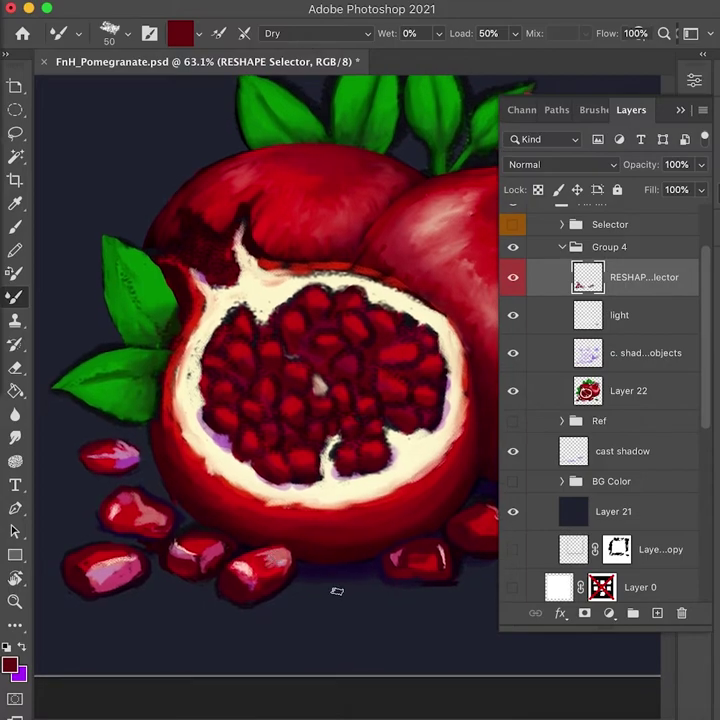
alt+click(162, 536)
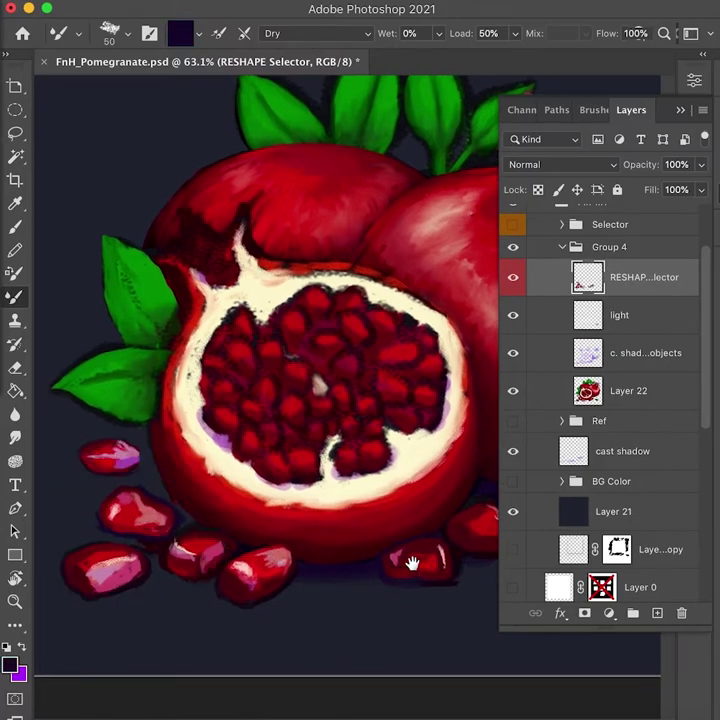
scroll(432, 568, left, 3)
scroll(432, 568, down, 1)
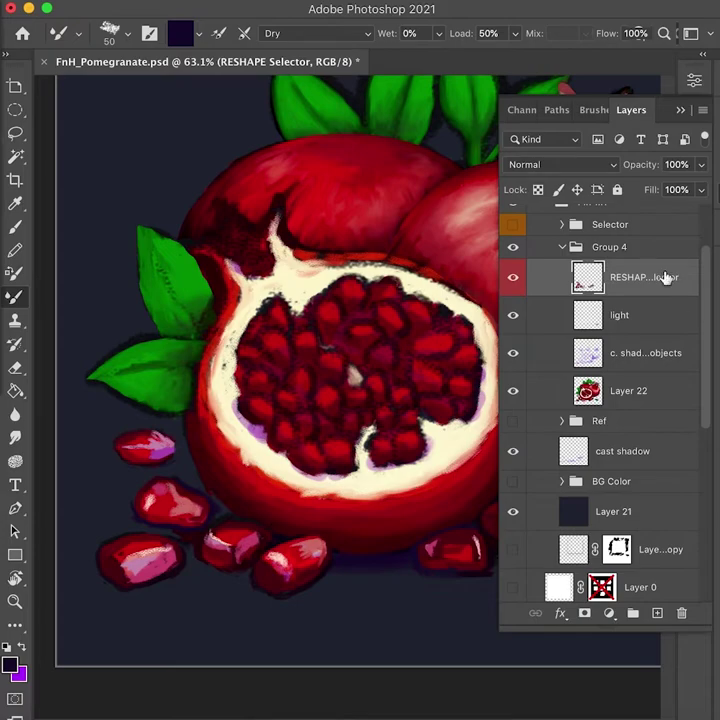
Step: Compare the RESHAPE Selector layer on and off and examine the loose kernels across the illustration
click(506, 284)
click(506, 284)
drag(407, 556, 254, 537)
mouse_move(313, 462)
mouse_down()
mouse_move(344, 476)
mouse_move(376, 475)
mouse_move(388, 487)
mouse_up()
scroll(334, 451, down, 1)
scroll(334, 451, right, 1)
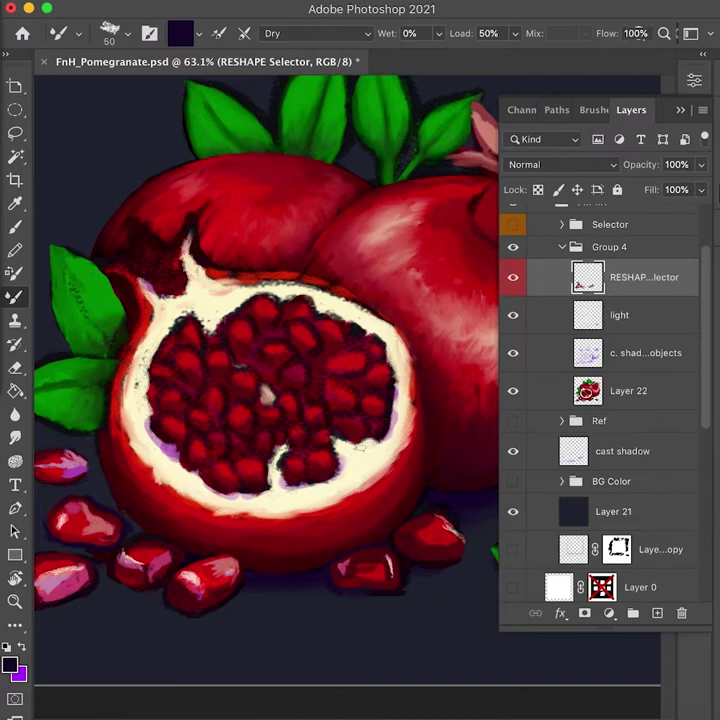
key(super+Tab)
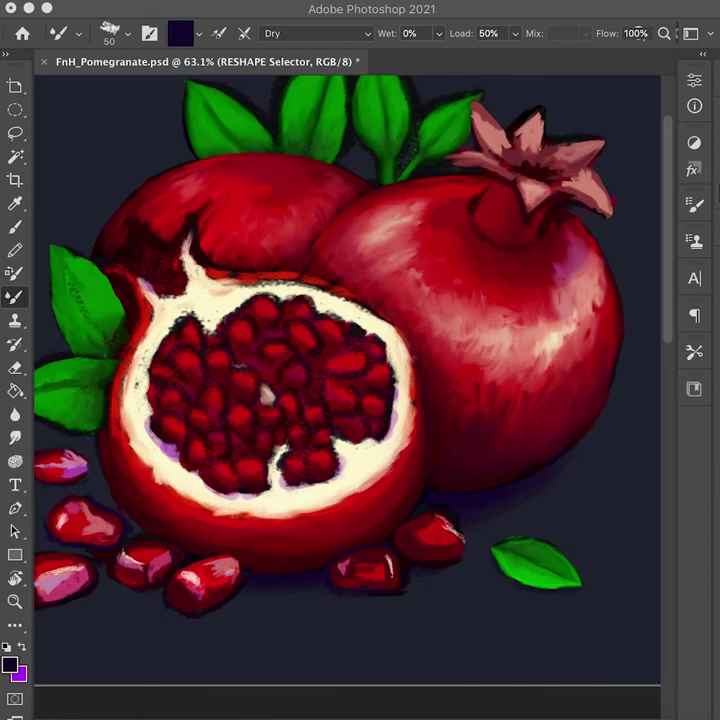
click(561, 392)
Step: Add a new layer named ReSHAPE 2 above RESHAPE Selector and give it the Red colour label
click(657, 612)
double_click(629, 277)
text(ReSHAPE 2)
key(Return)
right_click(656, 284)
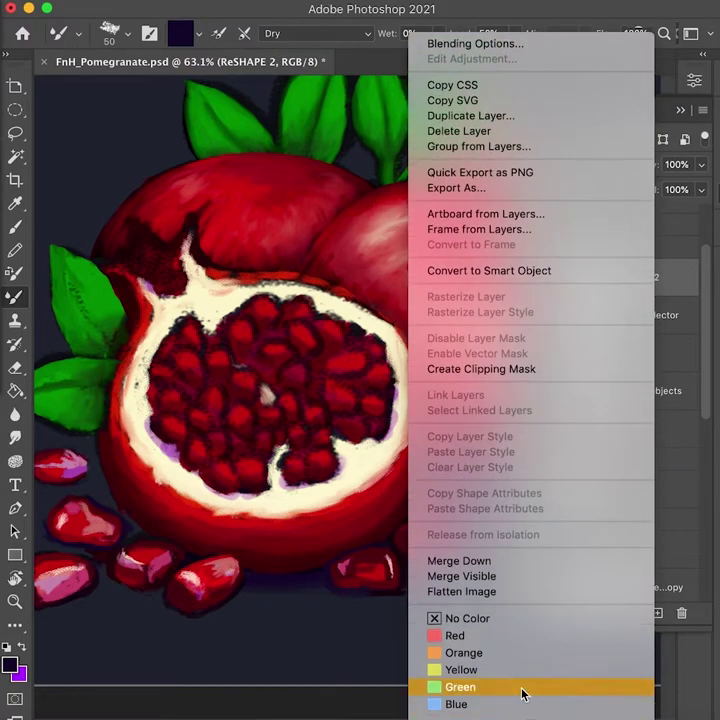
click(468, 636)
Step: Extend the lowest left loose kernel's highlight toward its left end with sampled pink, and repaint the surrounding area in red
drag(263, 405, 406, 464)
click(463, 718)
click(463, 481)
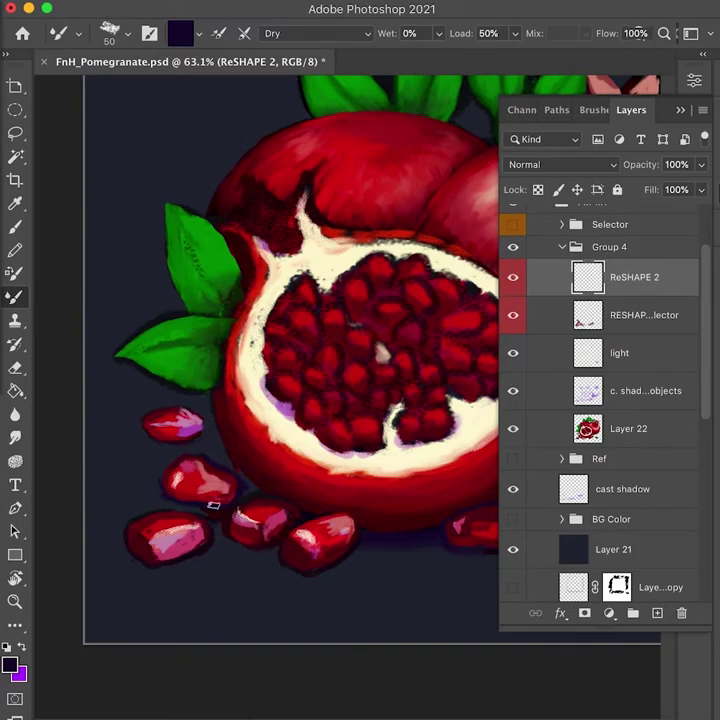
alt+click(163, 512)
alt+click(142, 552)
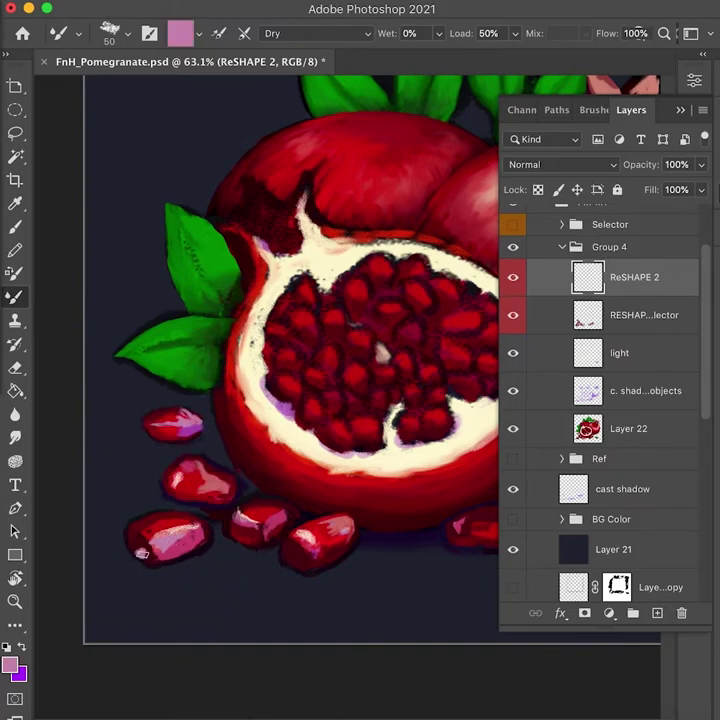
alt+click(145, 535)
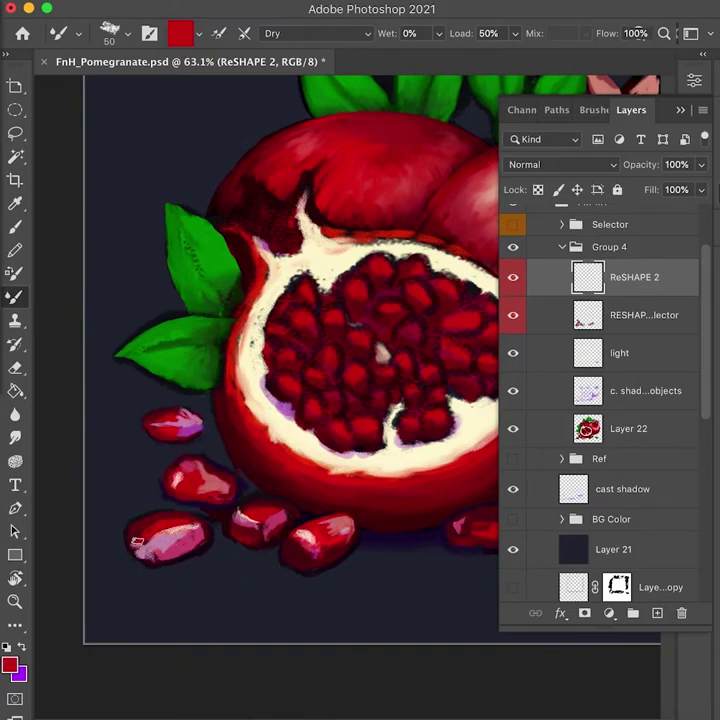
Step: Cut back that kernel's right end with a sampled near-black colour and shade it with sampled dark red
alt+click(200, 516)
alt+click(178, 538)
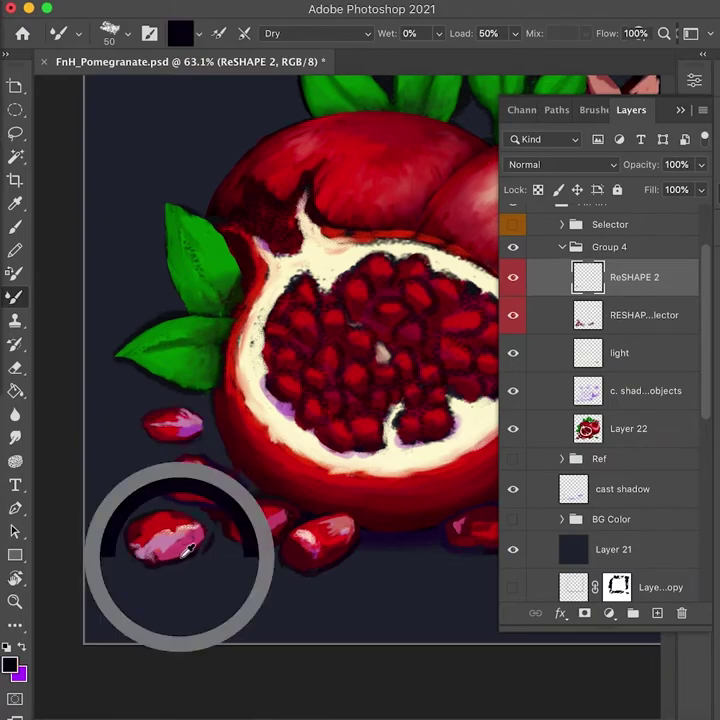
alt+click(127, 575)
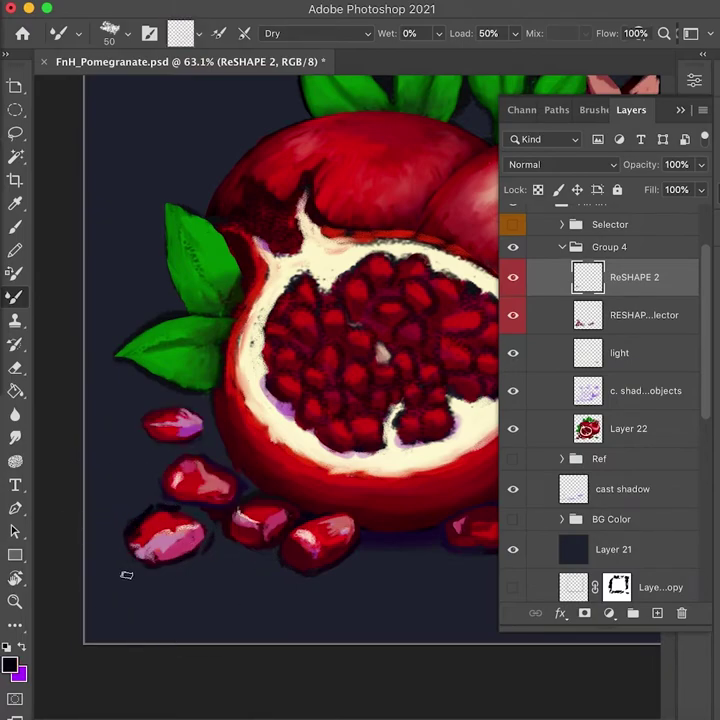
alt+click(160, 518)
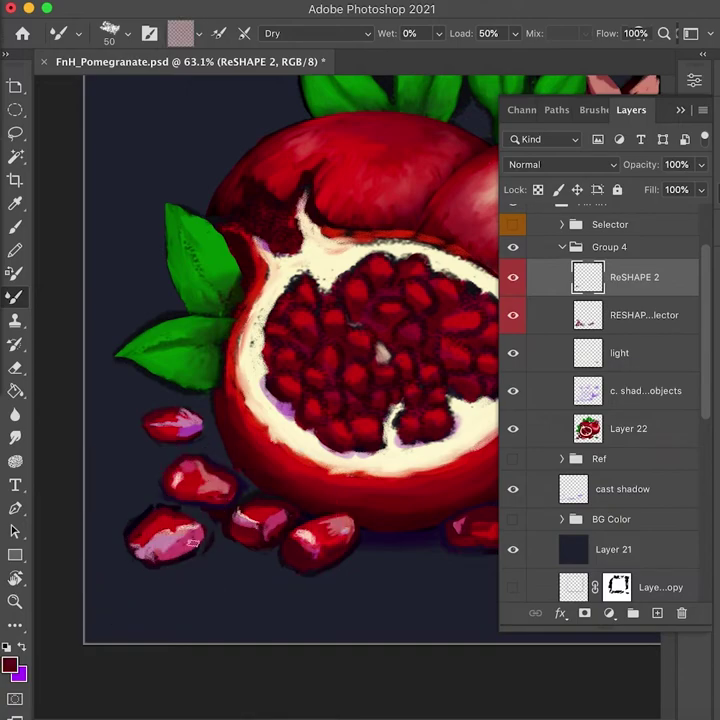
alt+click(198, 540)
drag(168, 546, 194, 525)
Step: Trim and round the kernel's right end and upper edge with sampled background and dark outline colours
alt+click(200, 545)
alt+click(196, 548)
alt+click(202, 556)
alt+click(190, 551)
drag(203, 538, 166, 561)
alt+click(204, 520)
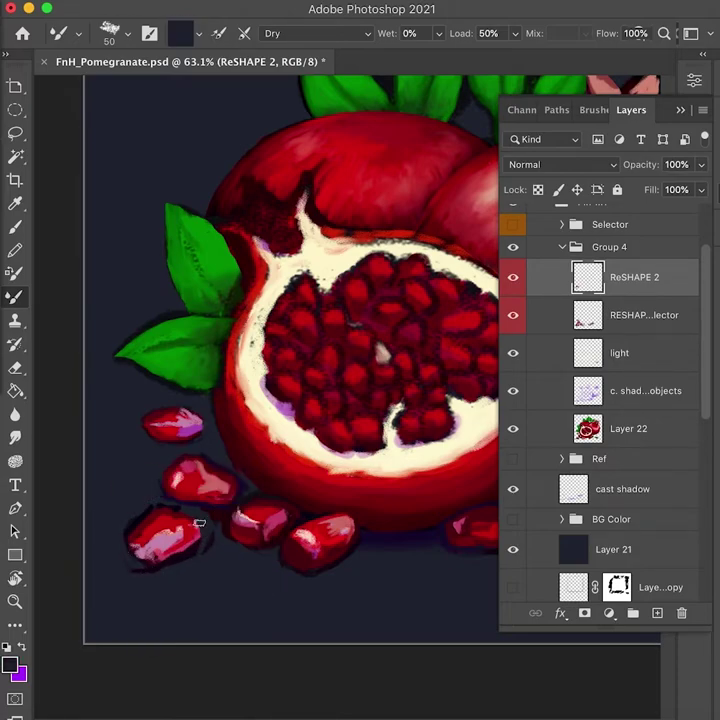
alt+click(168, 561)
mouse_move(201, 535)
mouse_down()
mouse_move(199, 546)
mouse_move(181, 514)
mouse_up()
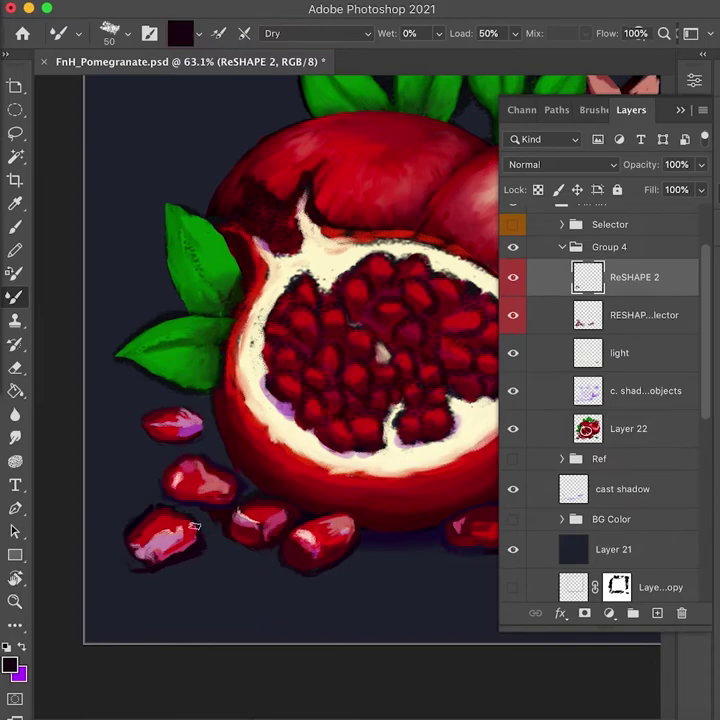
Step: Clean up the kernel's upper left edge with sampled dark, background and red colours
alt+click(142, 522)
alt+click(134, 523)
alt+click(147, 506)
alt+click(154, 518)
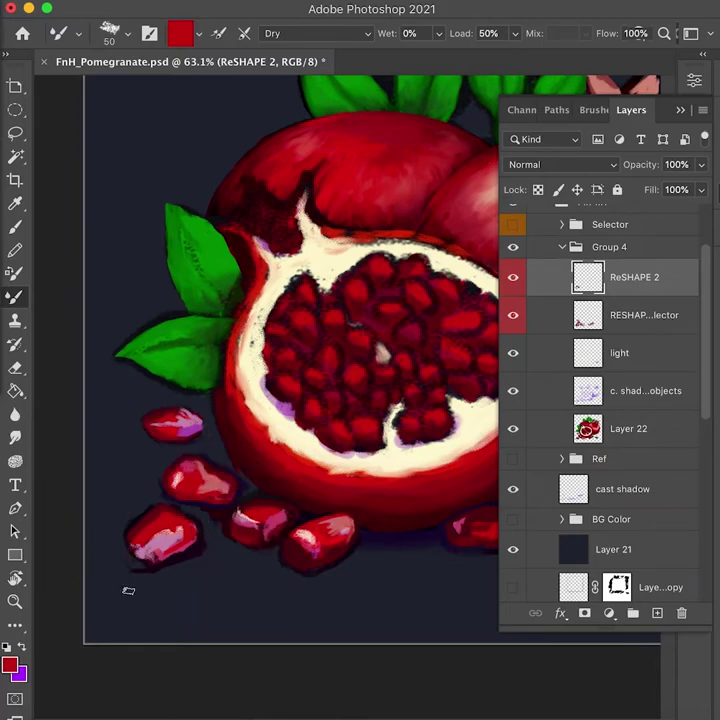
Step: Extend the kernel's lower left tip with sampled muted purple and trim its outer edge with the background colour
alt+click(139, 551)
mouse_move(129, 550)
mouse_down()
mouse_move(137, 564)
mouse_move(135, 548)
mouse_up()
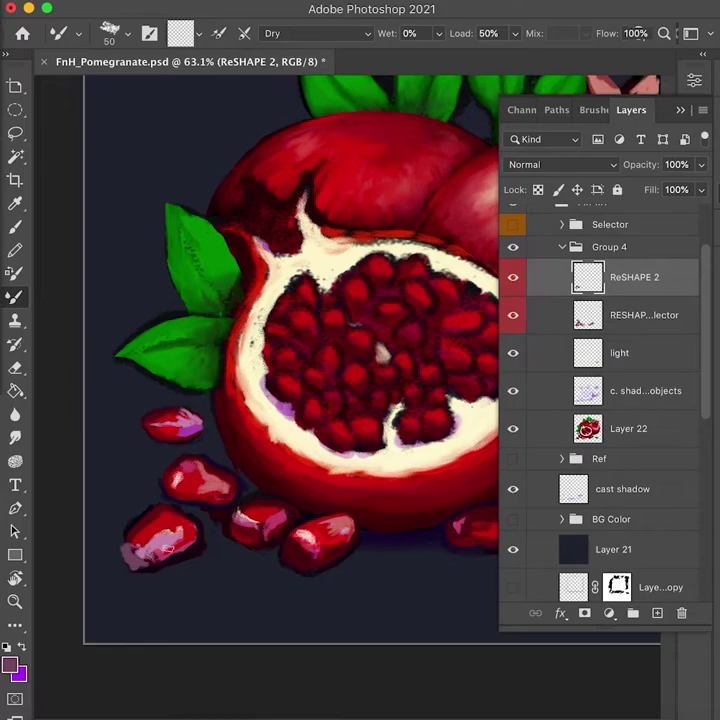
alt+click(125, 537)
alt+click(114, 541)
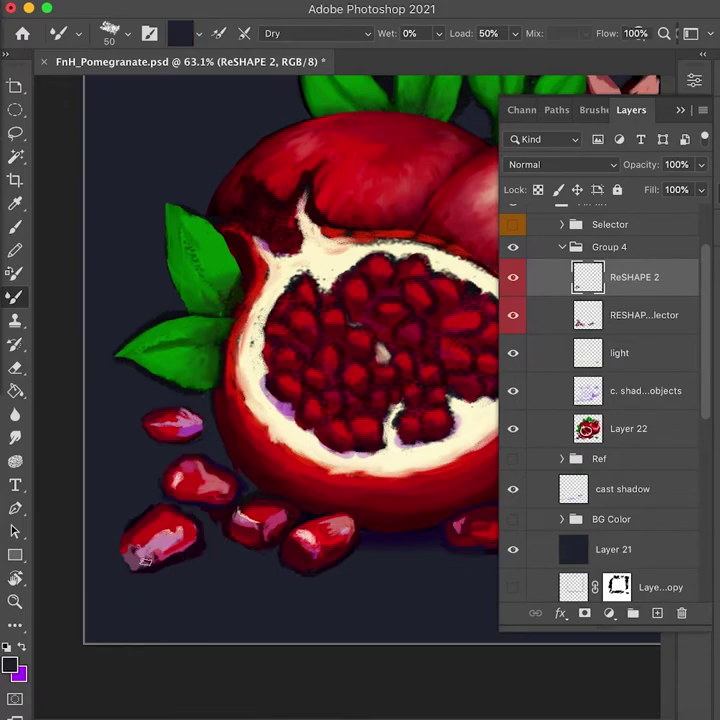
Step: Darken the kernel's lower edge with sampled near-black and blend its lower left tip with dark red
alt+click(141, 571)
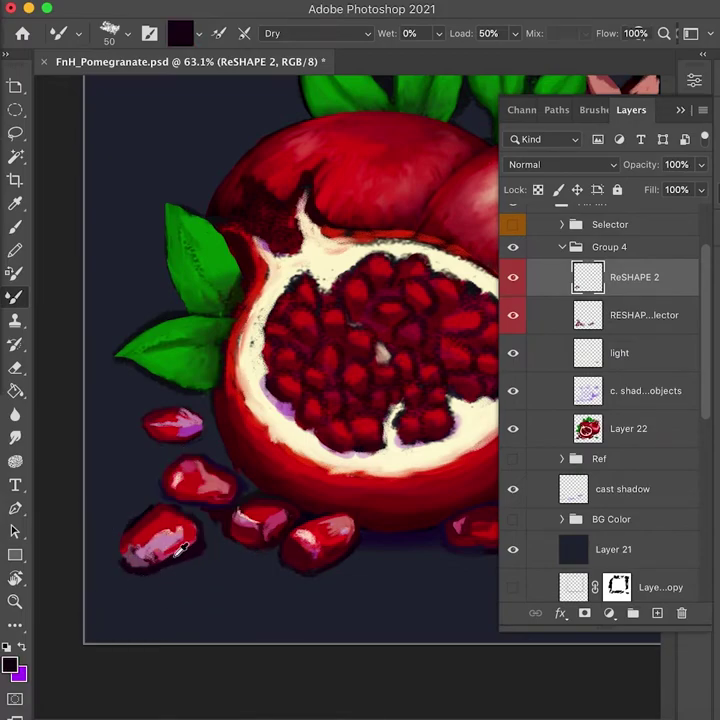
alt+click(176, 545)
drag(131, 572, 145, 564)
alt+click(138, 567)
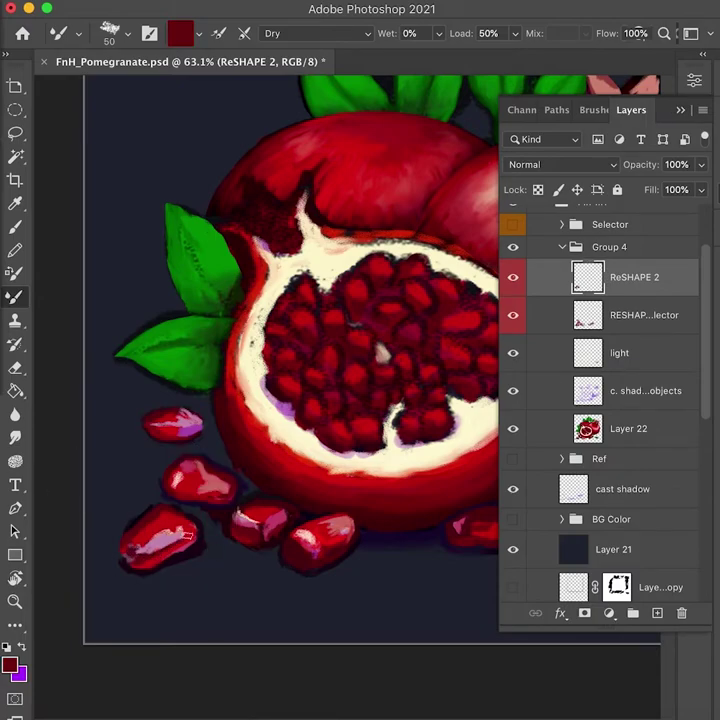
Step: Set the Mixer Brush to the Wet blending preset and blend the lower-left kernel's highlight and right end with sampled reds
alt+click(158, 538)
click(315, 33)
click(290, 136)
alt+click(161, 576)
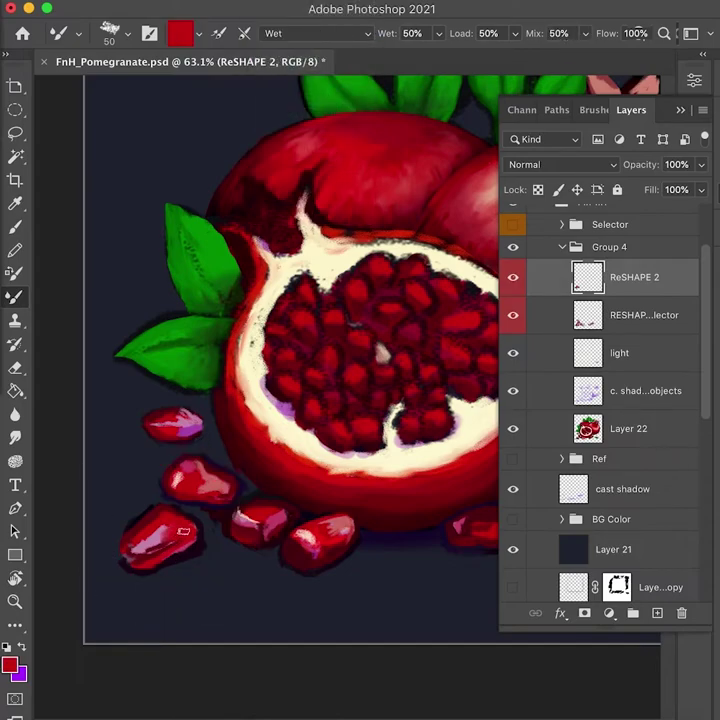
alt+click(178, 535)
drag(184, 538, 181, 524)
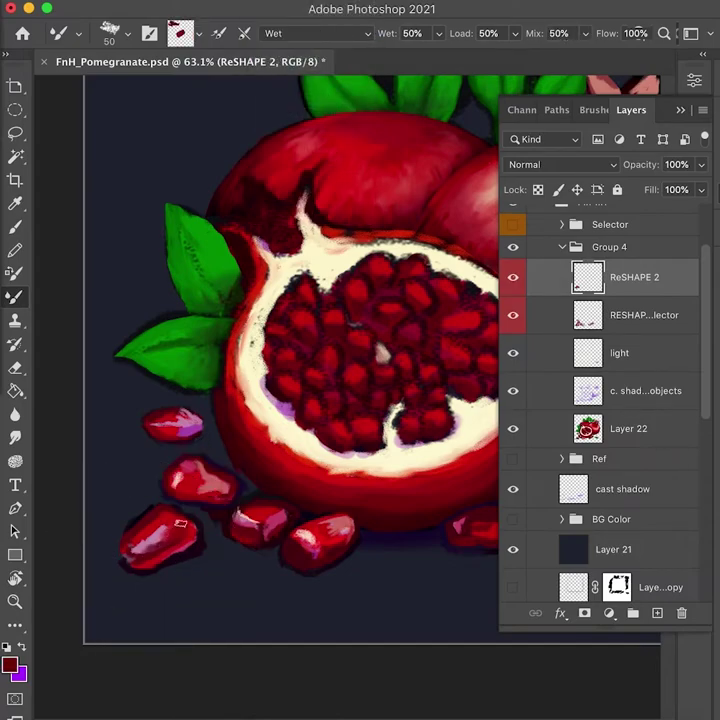
Step: Soften the pink highlight along the lower-left kernel with colours sampled from its surface
alt+click(154, 538)
alt+click(182, 514)
alt+click(160, 528)
click(697, 30)
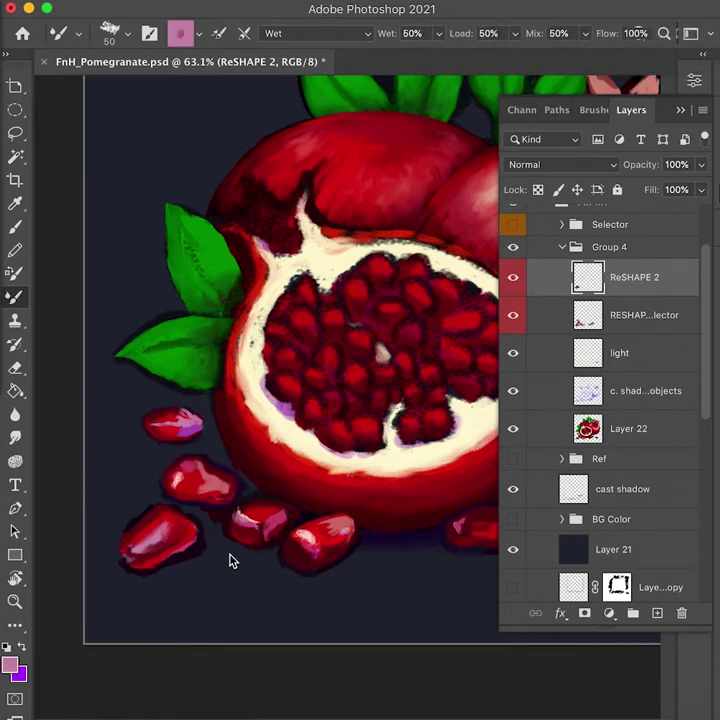
Step: Save the pomegranate document and review the whole illustration
drag(355, 463, 306, 519)
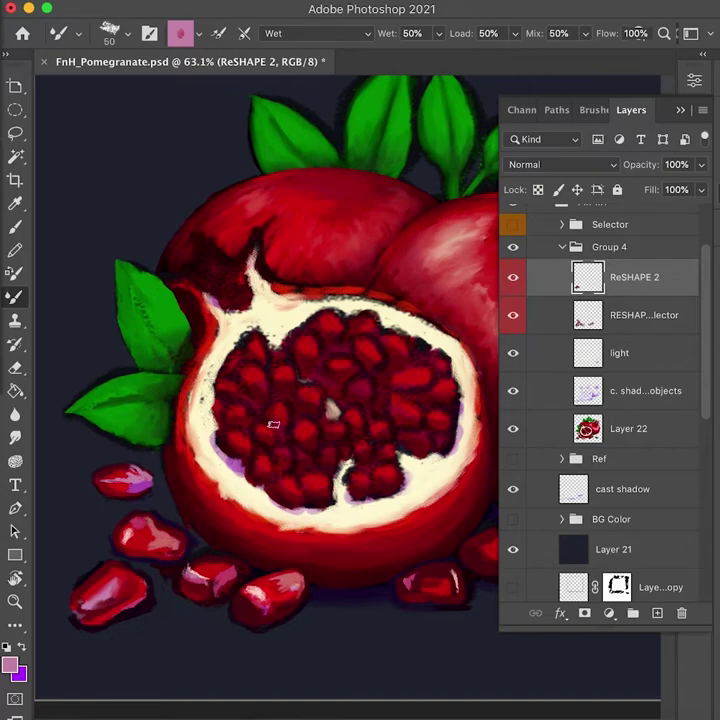
key(super+s)
scroll(373, 390, right, 1)
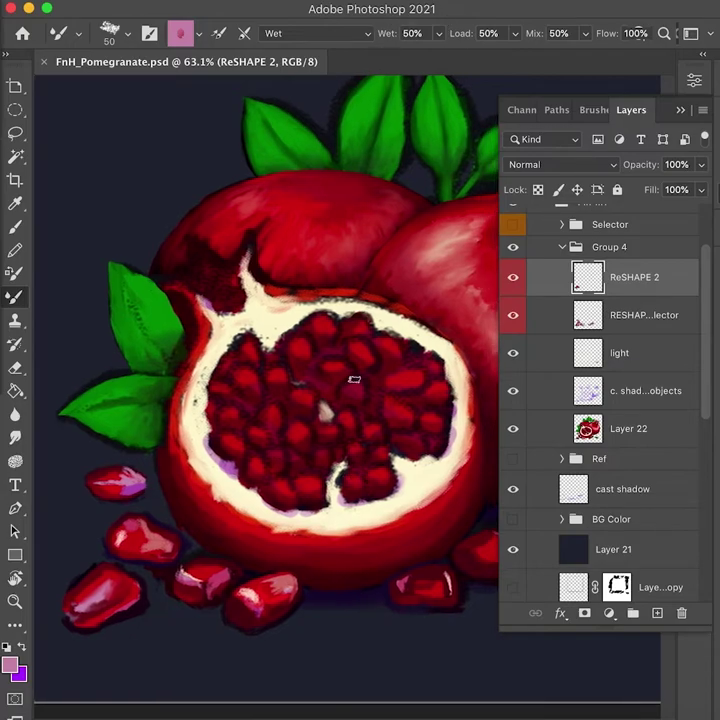
key(super+Tab)
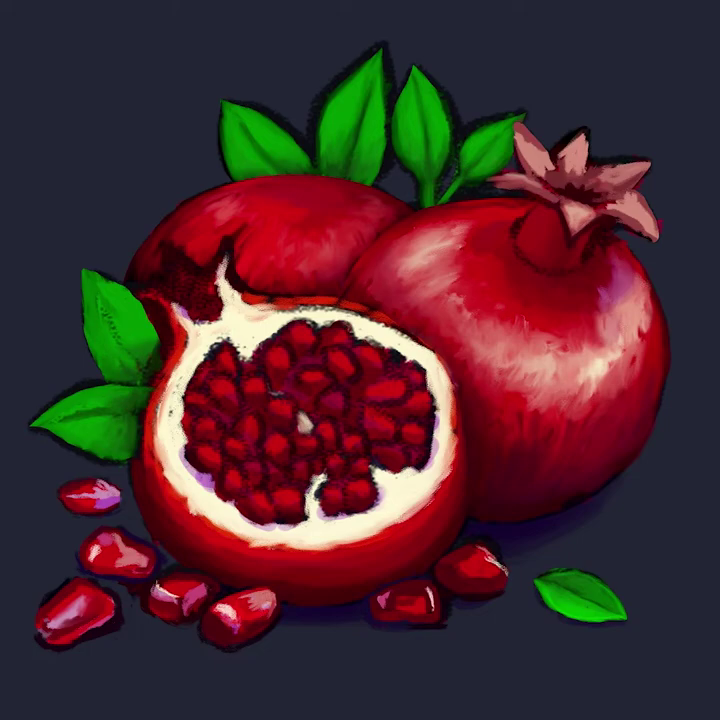